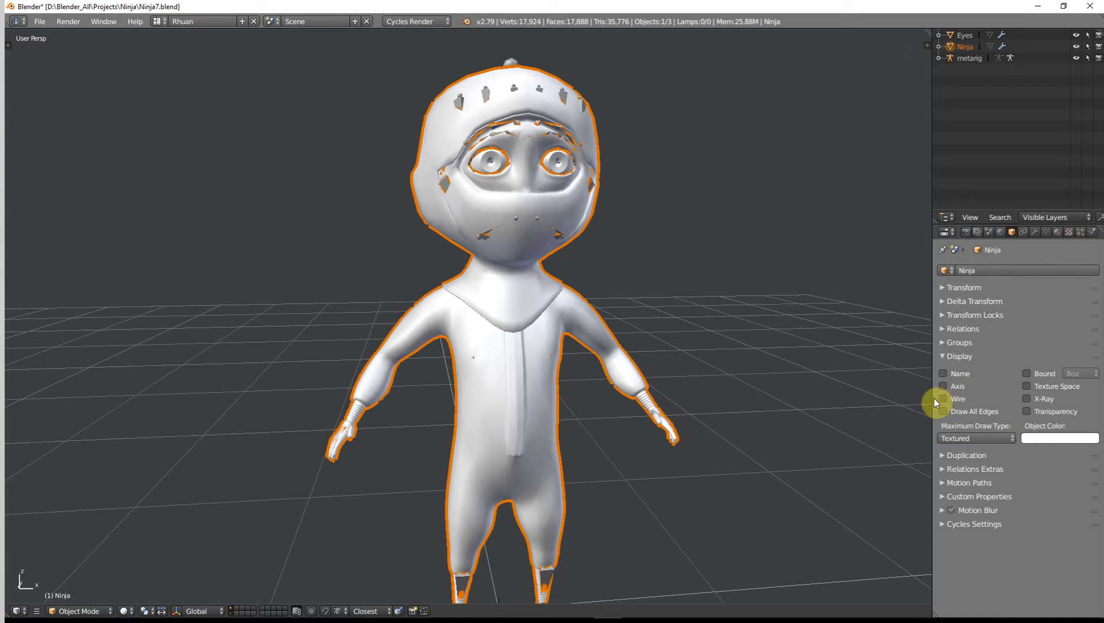
Step: Show the layer containing the Ninja_Def_Cage mesh alongside the character and deselect all objects
{"action": "scroll", "coordinate": [439, 465], "scroll_direction": "down", "scroll_amount": 2}
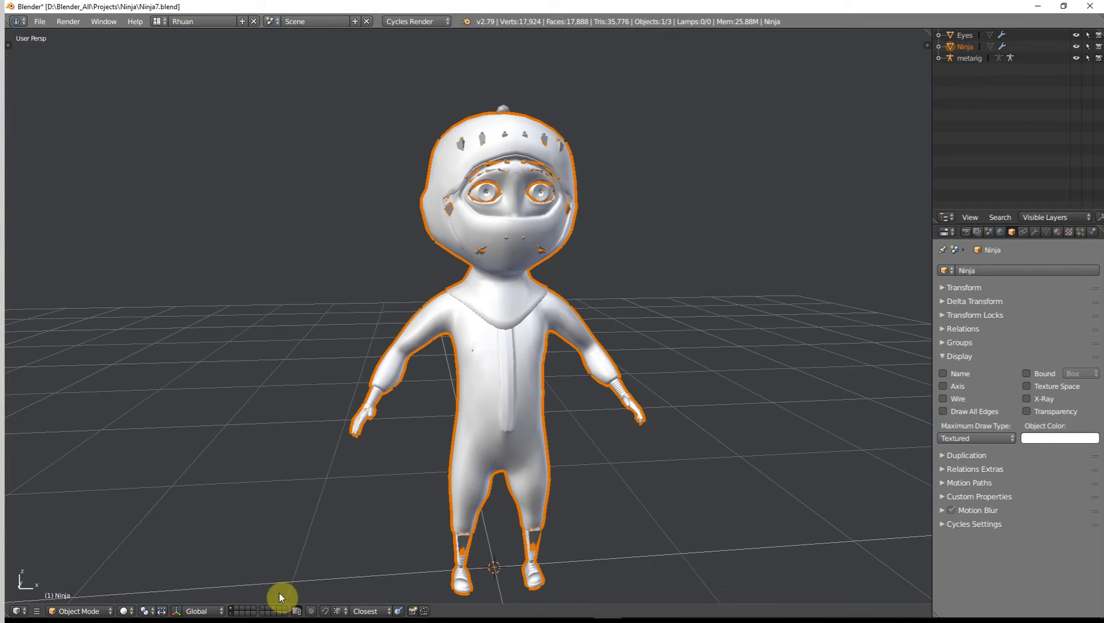
{"action": "left_click", "coordinate": [286, 610]}
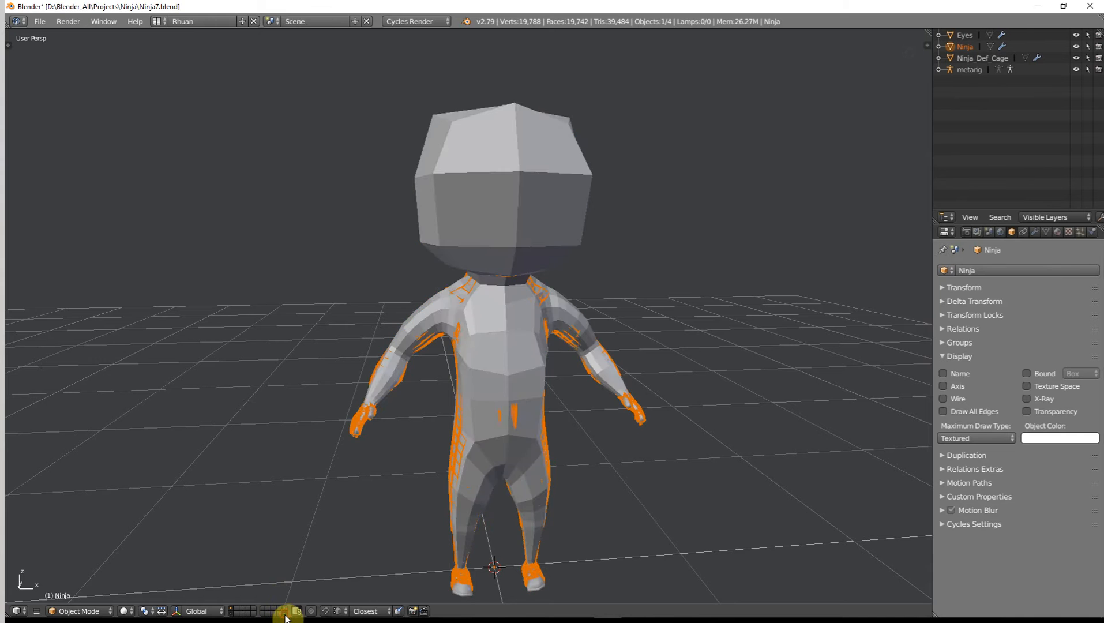
{"action": "middle_click_drag", "start_coordinate": [404, 472], "coordinate": [524, 449]}
{"action": "key", "text": "q"}
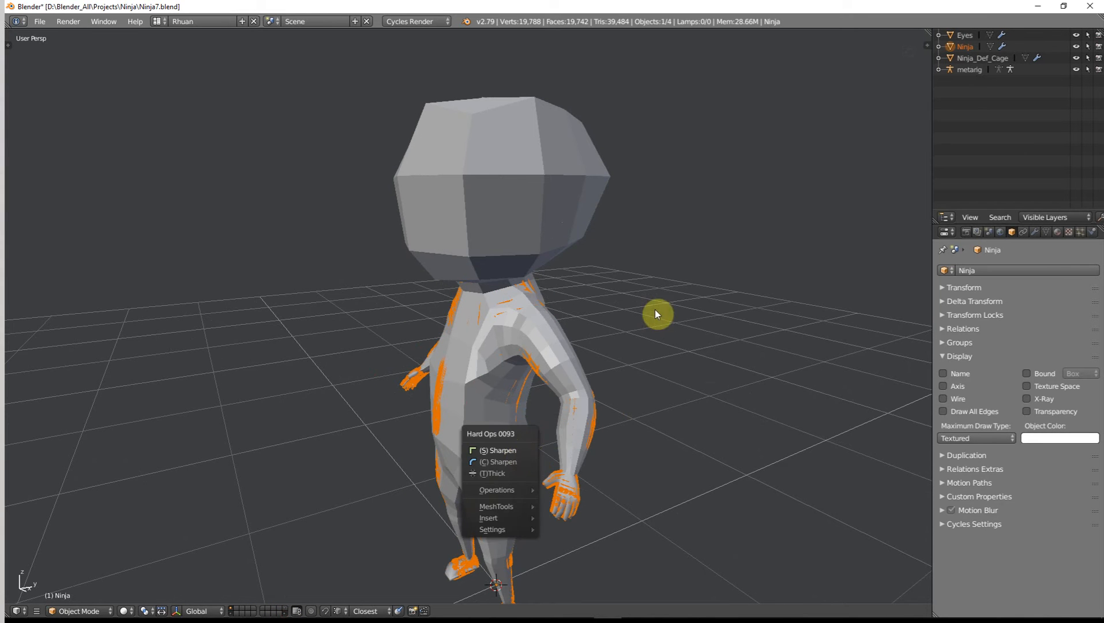
{"action": "key", "text": "a"}
Step: Examine how the low-poly deformation cage surrounds the ninja's torso, arm and hand
{"action": "middle_click_drag", "start_coordinate": [489, 402], "coordinate": [599, 387]}
{"action": "scroll", "coordinate": [558, 391], "scroll_direction": "up", "scroll_amount": 3}
{"action": "scroll", "coordinate": [525, 380], "scroll_direction": "down", "scroll_amount": 2}
{"action": "scroll", "coordinate": [390, 344], "scroll_direction": "down", "scroll_amount": 2}
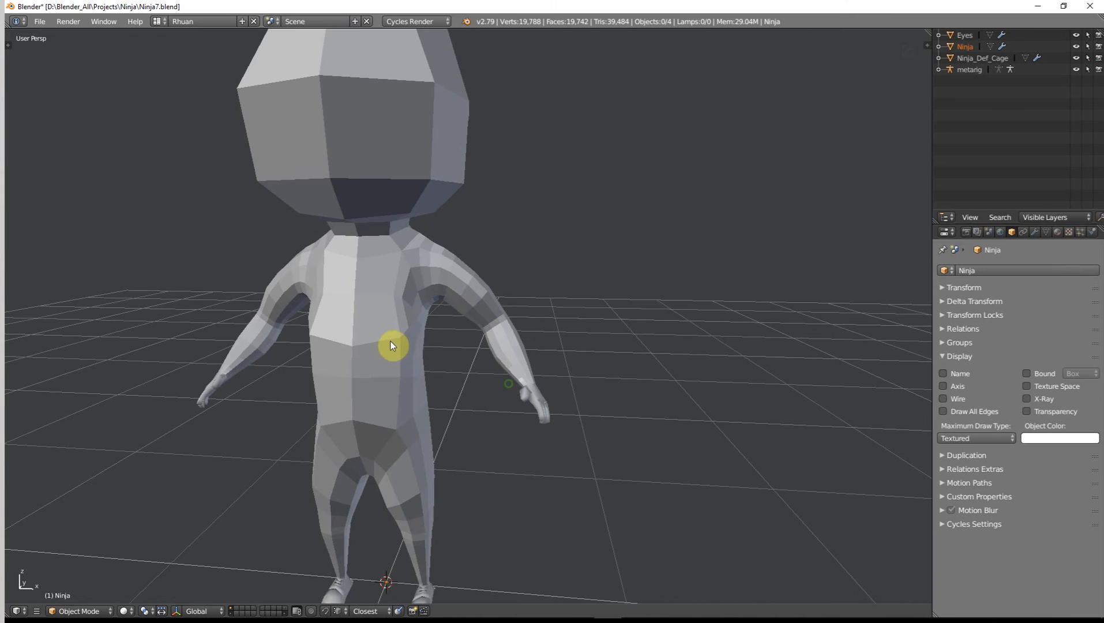
{"action": "middle_click_drag", "start_coordinate": [418, 342], "coordinate": [383, 363]}
{"action": "scroll", "coordinate": [530, 436], "scroll_direction": "up", "scroll_amount": 2}
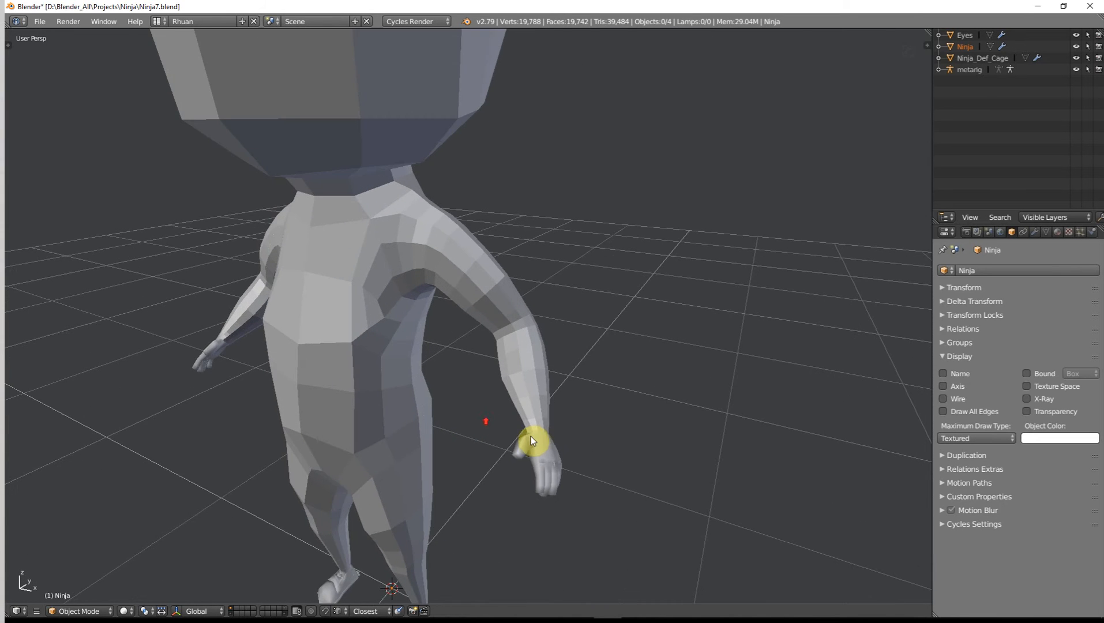
{"action": "middle_click_drag", "start_coordinate": [533, 435], "coordinate": [525, 350]}
{"action": "scroll", "coordinate": [550, 325], "scroll_direction": "up", "scroll_amount": 2}
{"action": "scroll", "coordinate": [466, 321], "scroll_direction": "up", "scroll_amount": 2}
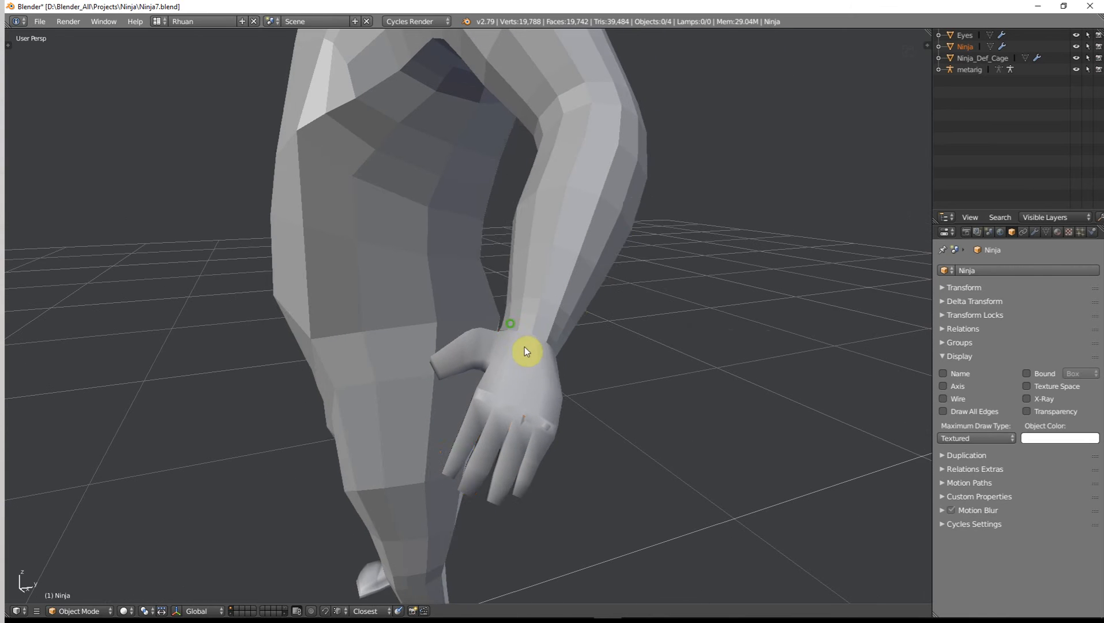
Step: Apply flat shading to the Ninja_Def_Cage mesh and clear the selection
{"action": "right_click", "coordinate": [552, 369]}
{"action": "left_click", "coordinate": [1057, 233]}
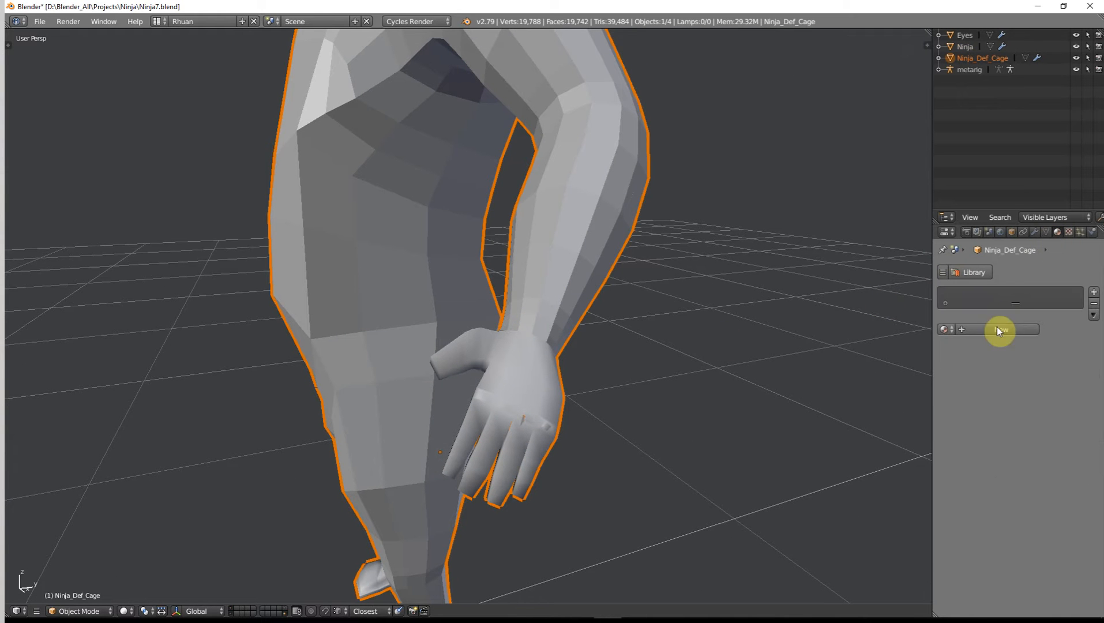
{"action": "scroll", "coordinate": [510, 296], "scroll_direction": "down", "scroll_amount": 5}
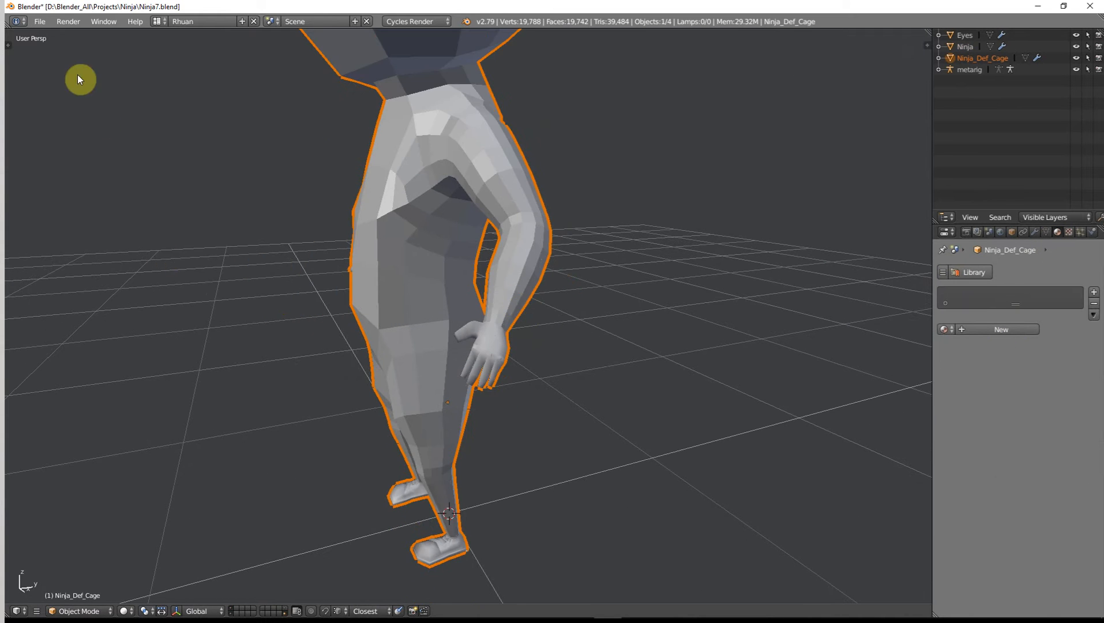
{"action": "key", "text": "t"}
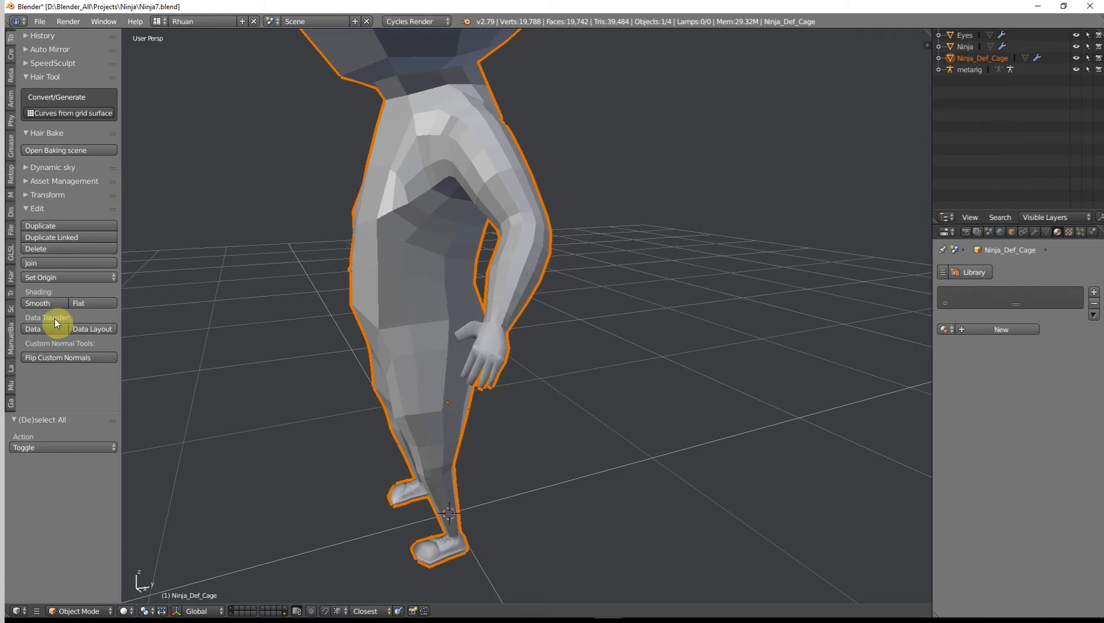
{"action": "left_click", "coordinate": [92, 302]}
{"action": "middle_click_drag", "start_coordinate": [374, 355], "coordinate": [492, 355]}
{"action": "scroll", "coordinate": [492, 355], "scroll_direction": "up", "scroll_amount": 2}
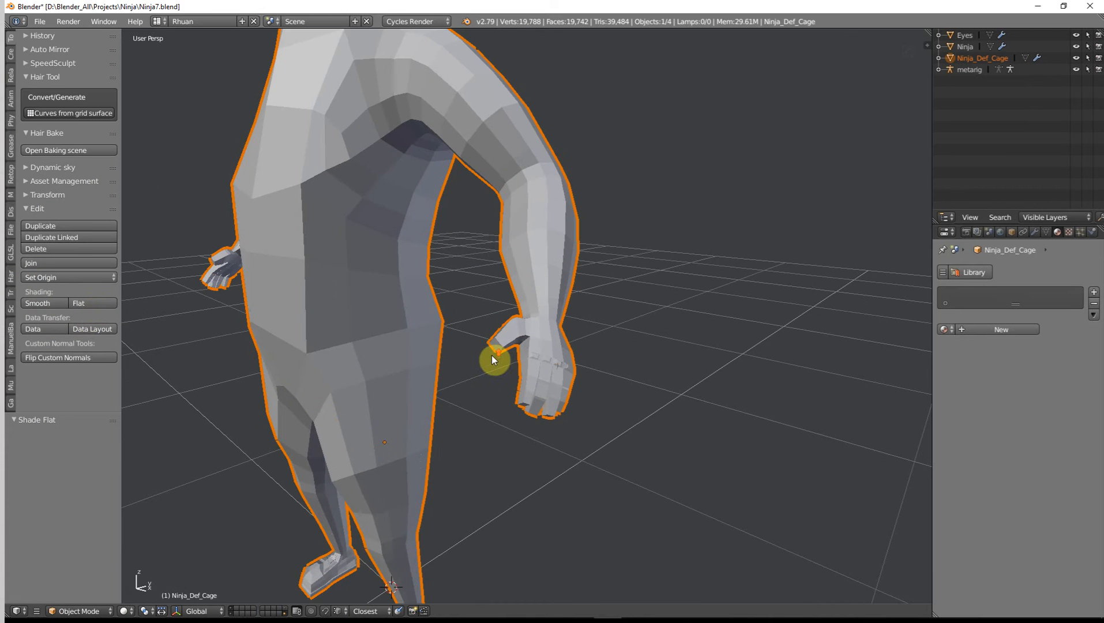
{"action": "scroll", "coordinate": [508, 358], "scroll_direction": "down", "scroll_amount": 4}
{"action": "key", "text": "a"}
Step: Inspect the cage's hand up close, checking the finger and knuckle topology in Edit Mode before returning to Object Mode
{"action": "scroll", "coordinate": [525, 363], "scroll_direction": "up", "scroll_amount": 5}
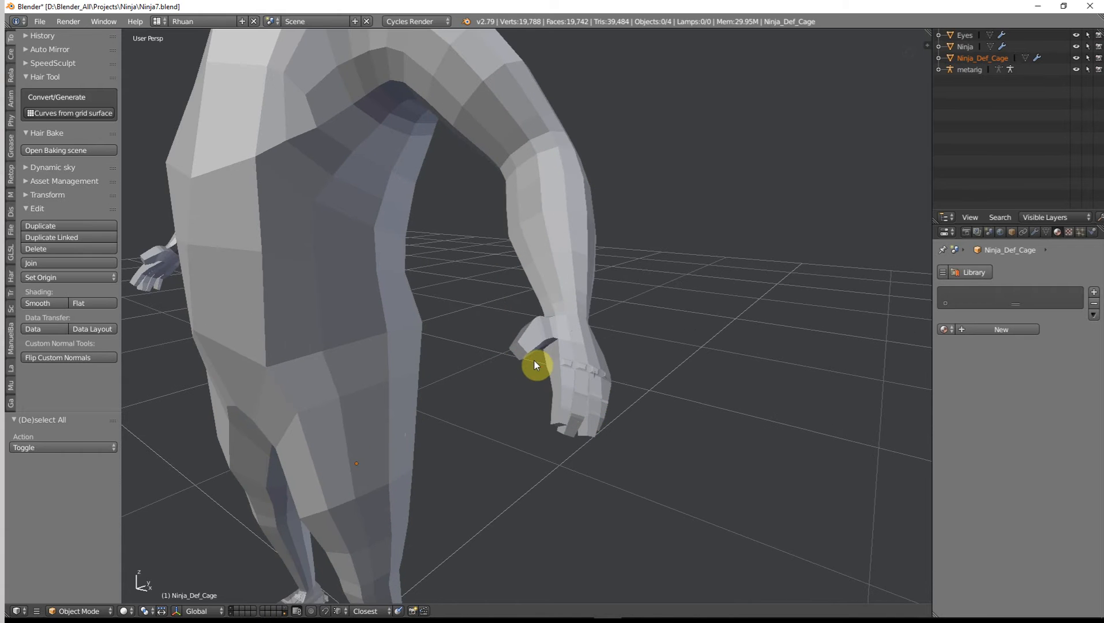
{"action": "scroll", "coordinate": [534, 361], "scroll_direction": "up", "scroll_amount": 4}
{"action": "scroll", "coordinate": [545, 346], "scroll_direction": "down", "scroll_amount": 7}
{"action": "middle_click_drag", "start_coordinate": [516, 342], "coordinate": [446, 327]}
{"action": "scroll", "coordinate": [555, 370], "scroll_direction": "up", "scroll_amount": 3}
{"action": "middle_click_drag", "start_coordinate": [575, 362], "coordinate": [429, 359]}
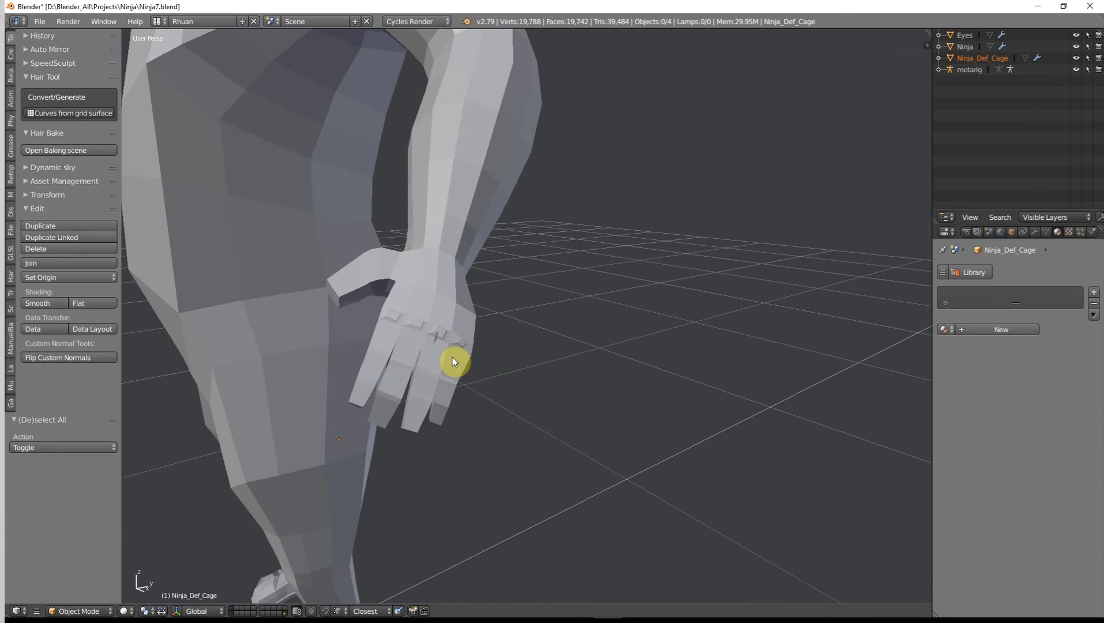
{"action": "scroll", "coordinate": [406, 367], "scroll_direction": "up", "scroll_amount": 7}
{"action": "key", "text": "Tab"}
{"action": "key", "text": "Tab"}
{"action": "key", "text": "Tab"}
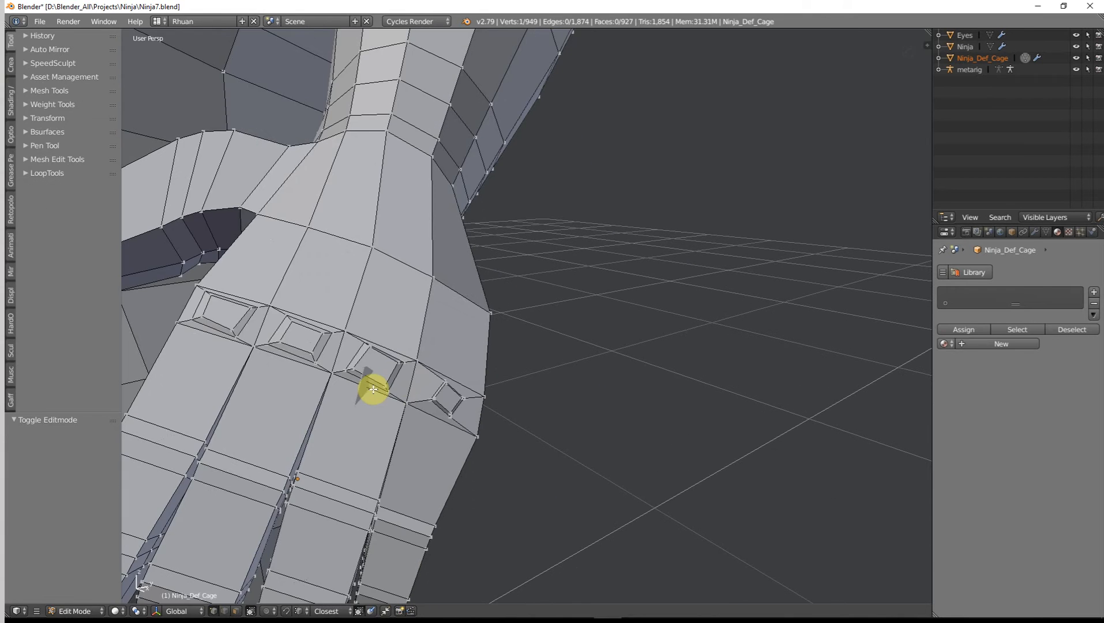
{"action": "scroll", "coordinate": [418, 379], "scroll_direction": "down", "scroll_amount": 5}
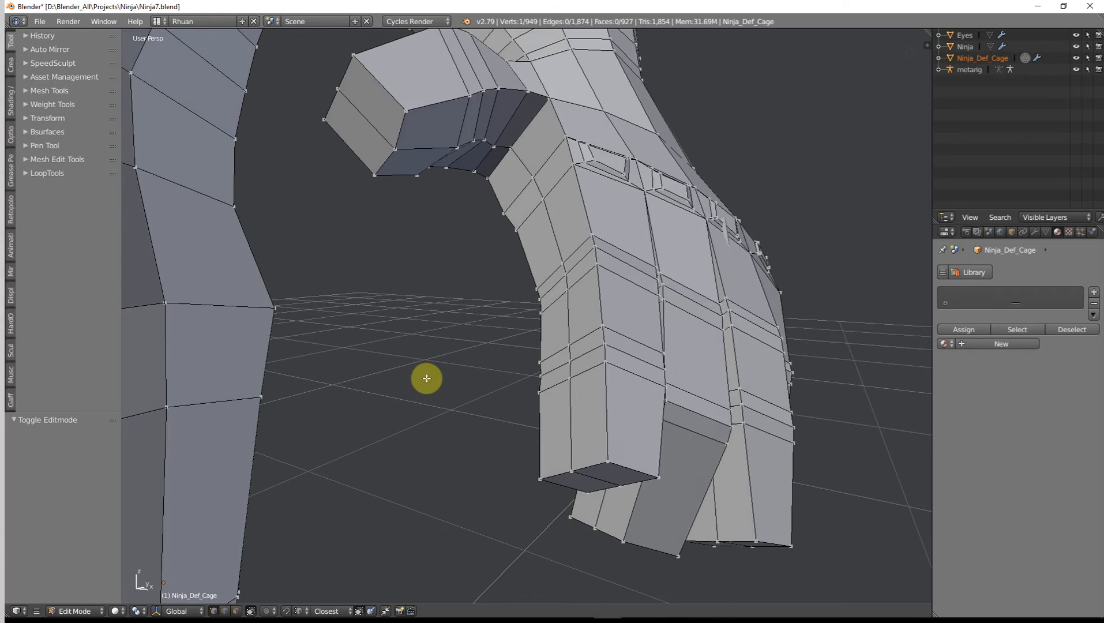
{"action": "middle_click_drag", "start_coordinate": [427, 379], "coordinate": [408, 385]}
{"action": "key", "text": "Tab"}
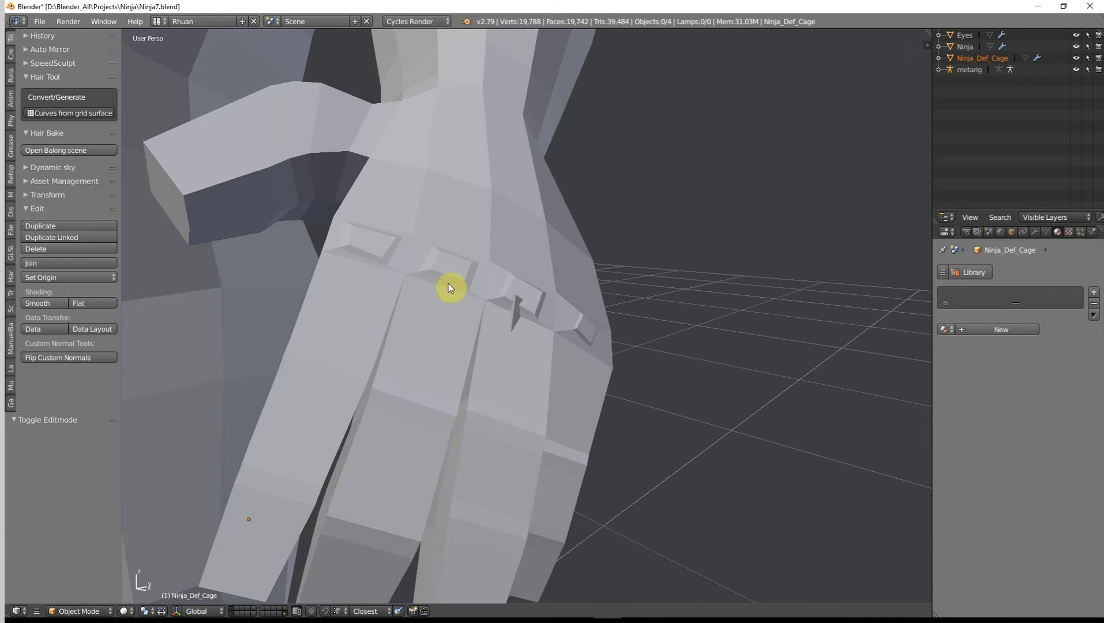
Step: Examine the cage's knuckles, forearm and whole body from several angles in Object Mode
{"action": "scroll", "coordinate": [517, 285], "scroll_direction": "down", "scroll_amount": 2}
{"action": "scroll", "coordinate": [513, 296], "scroll_direction": "up", "scroll_amount": 5}
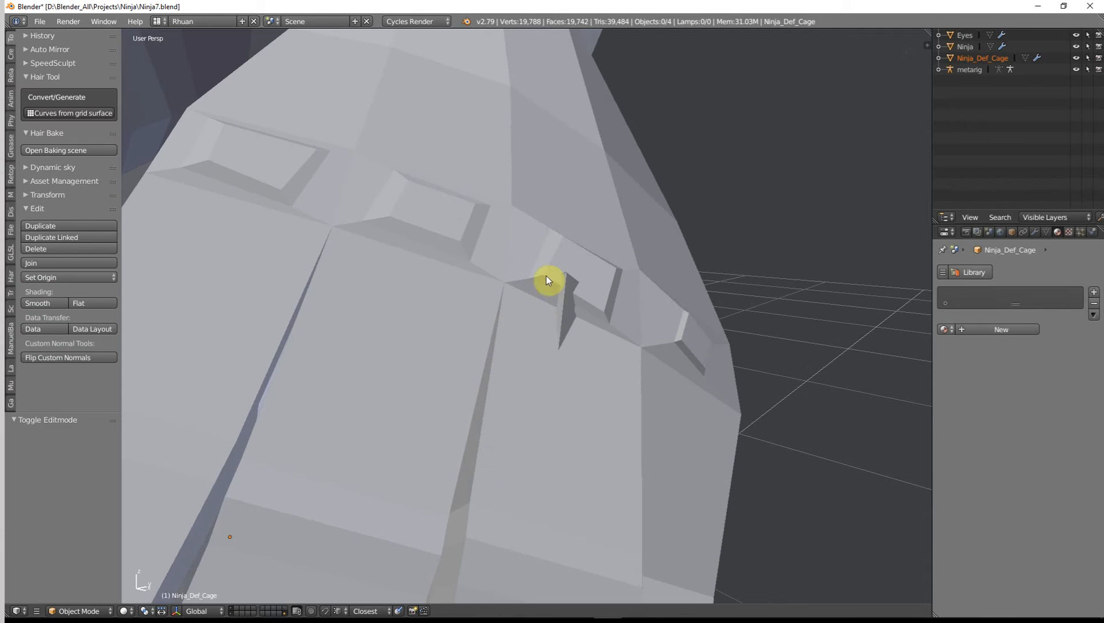
{"action": "scroll", "coordinate": [546, 275], "scroll_direction": "down", "scroll_amount": 4}
{"action": "middle_click_drag", "start_coordinate": [492, 307], "coordinate": [456, 324]}
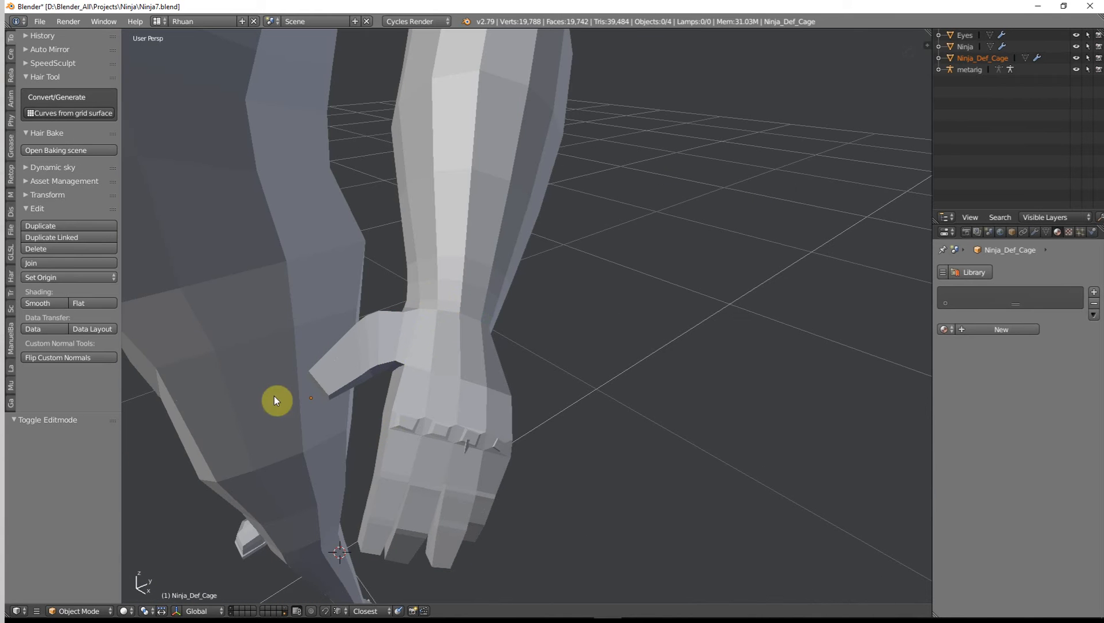
{"action": "scroll", "coordinate": [275, 396], "scroll_direction": "down", "scroll_amount": 3}
{"action": "middle_click_drag", "start_coordinate": [406, 387], "coordinate": [587, 239]}
{"action": "scroll", "coordinate": [527, 336], "scroll_direction": "down", "scroll_amount": 3}
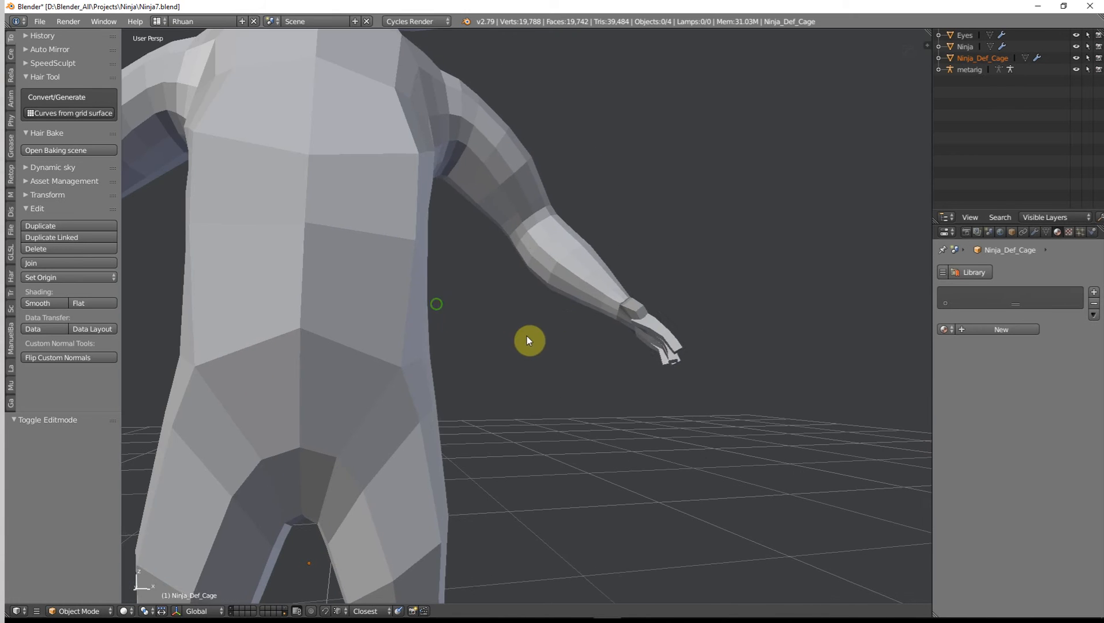
{"action": "middle_click_drag", "start_coordinate": [564, 332], "coordinate": [584, 373]}
{"action": "scroll", "coordinate": [426, 327], "scroll_direction": "down", "scroll_amount": 2}
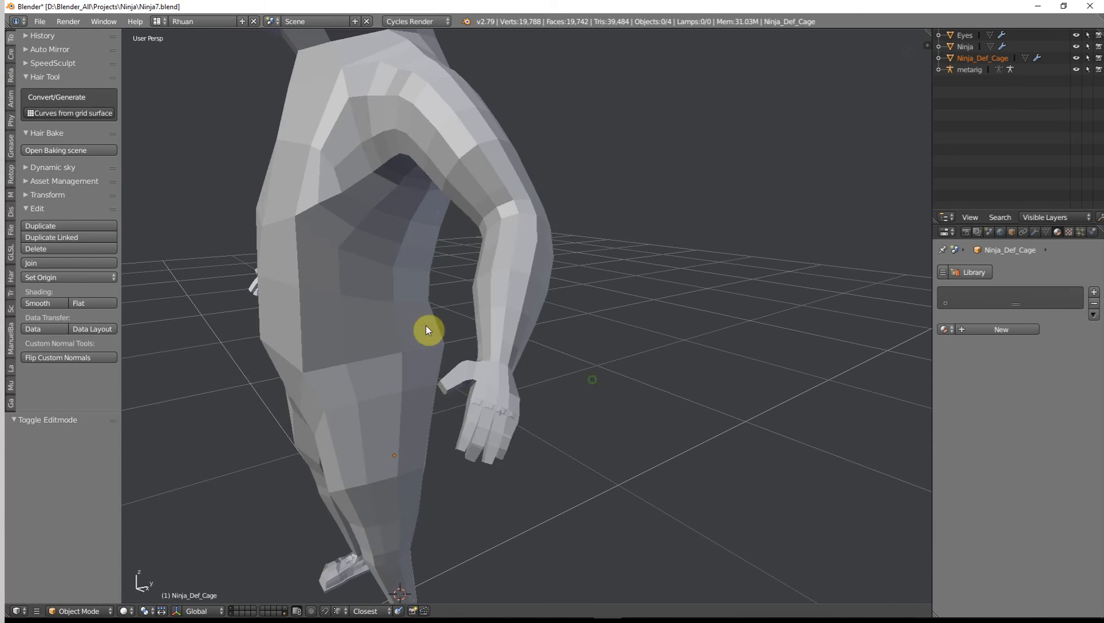
{"action": "middle_click_drag", "start_coordinate": [468, 434], "coordinate": [577, 409]}
{"action": "scroll", "coordinate": [594, 401], "scroll_direction": "up", "scroll_amount": 2}
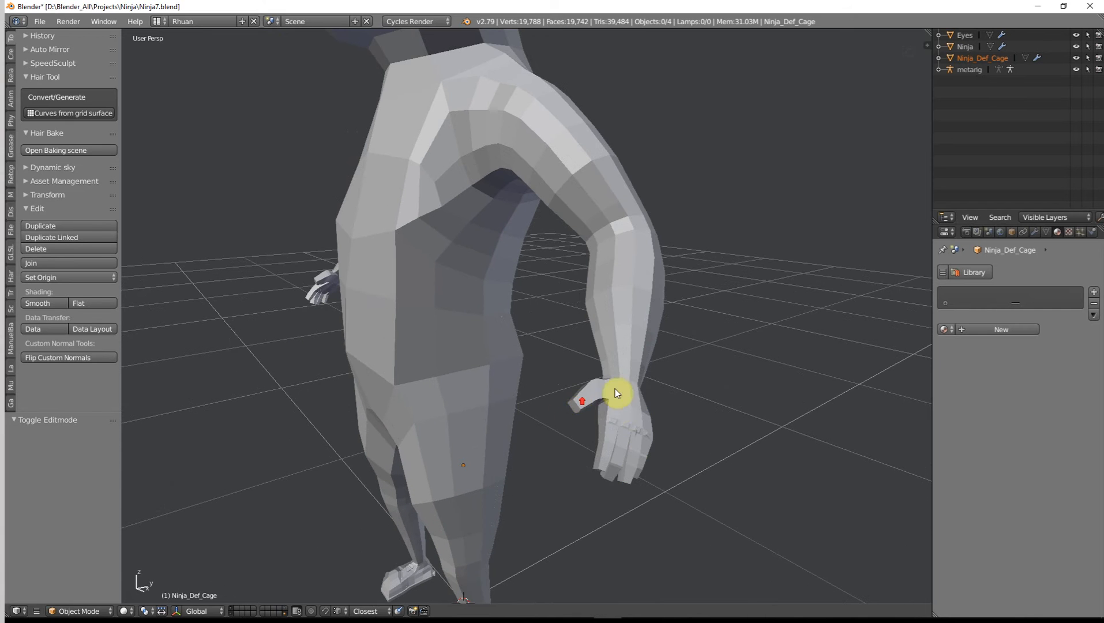
{"action": "middle_click_drag", "start_coordinate": [663, 534], "coordinate": [513, 394]}
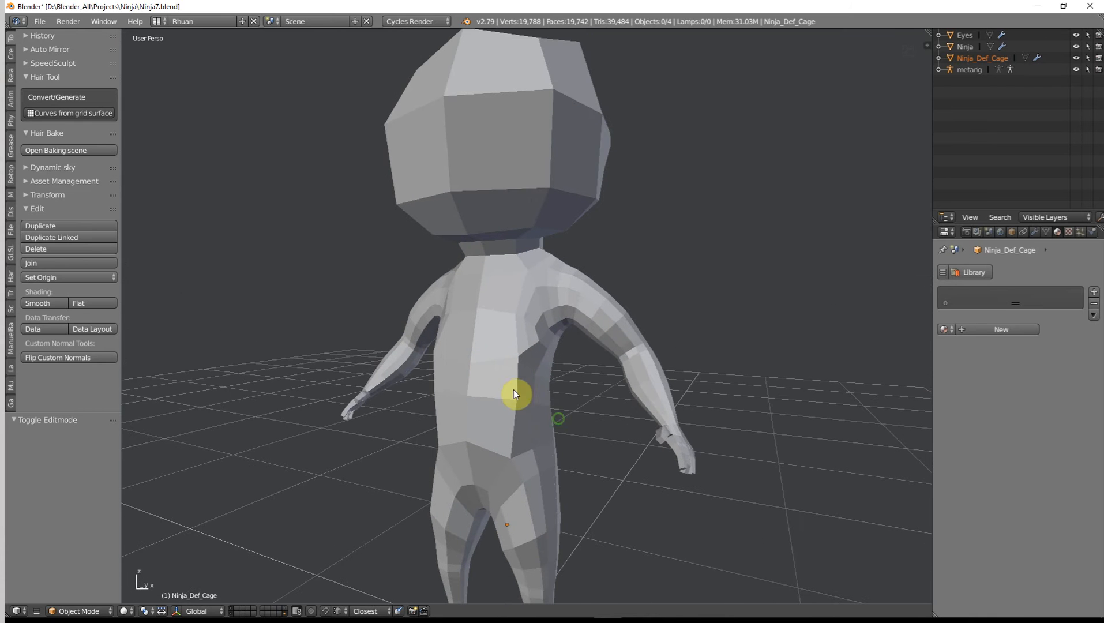
Step: Show only the layer with the Ninja and Eyes meshes and view the character from the front
{"action": "left_click", "coordinate": [231, 609]}
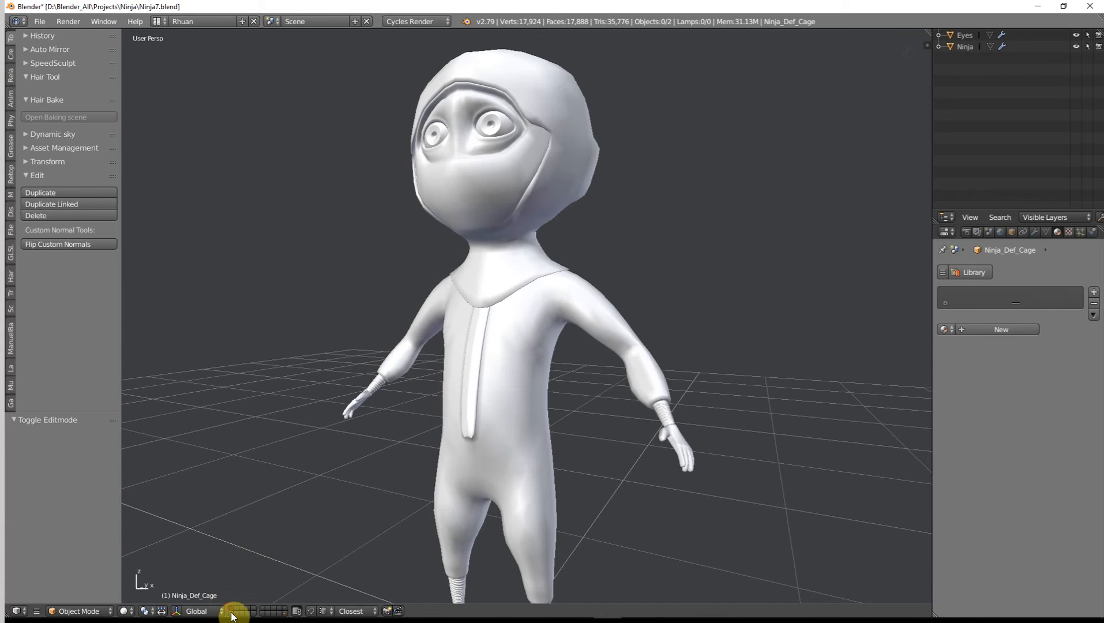
{"action": "scroll", "coordinate": [497, 303], "scroll_direction": "down", "scroll_amount": 3}
{"action": "middle_click_drag", "start_coordinate": [504, 311], "coordinate": [531, 311]}
{"action": "key", "text": "KP_1"}
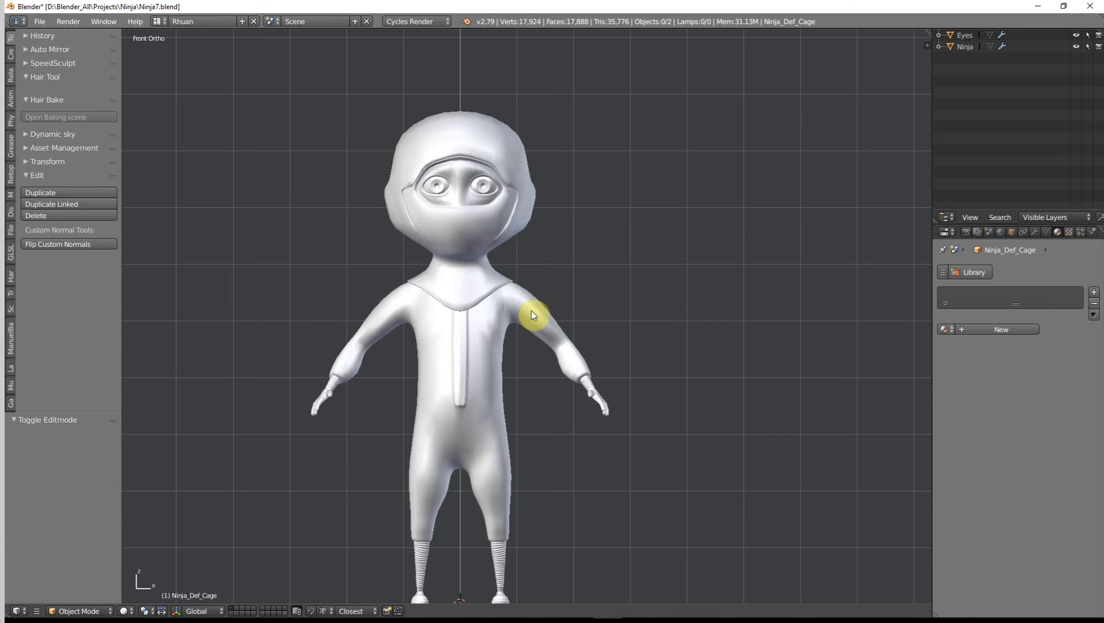
Step: Make the metarig's layer visible too, enable X-Ray display for the metarig armature and deselect everything
{"action": "left_click", "coordinate": [230, 610], "text": "shift"}
{"action": "key", "text": "z"}
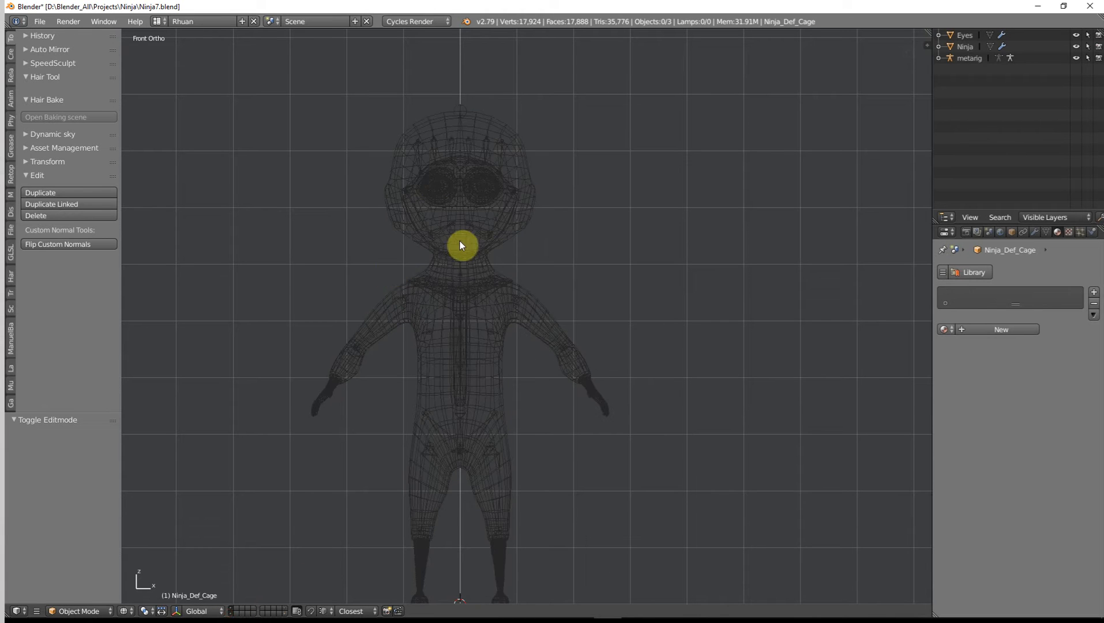
{"action": "key", "text": "z"}
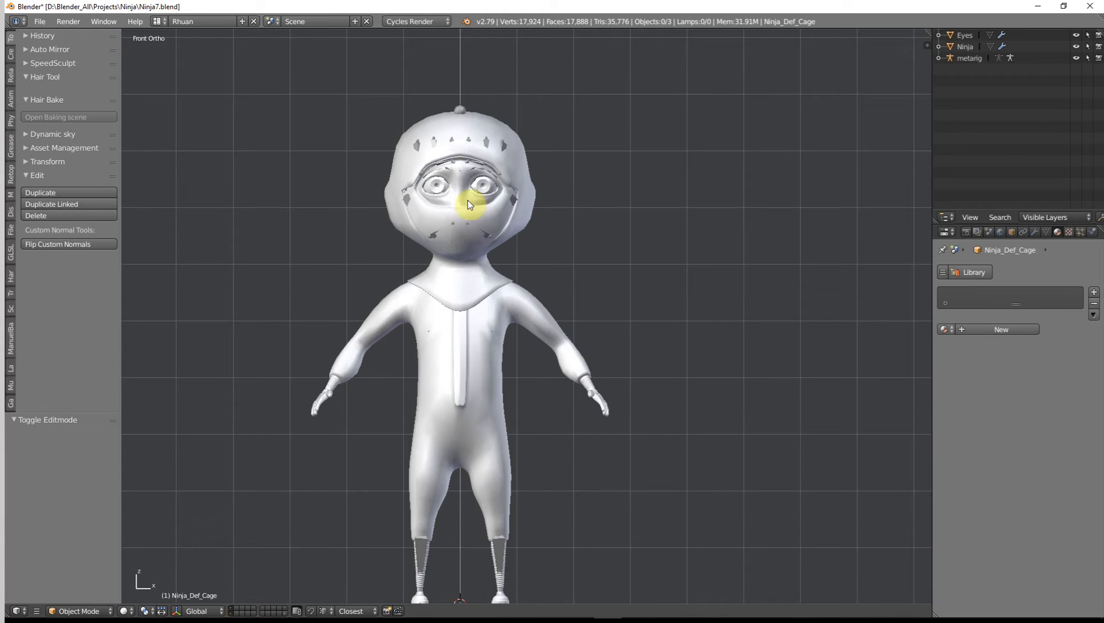
{"action": "right_click", "coordinate": [462, 112]}
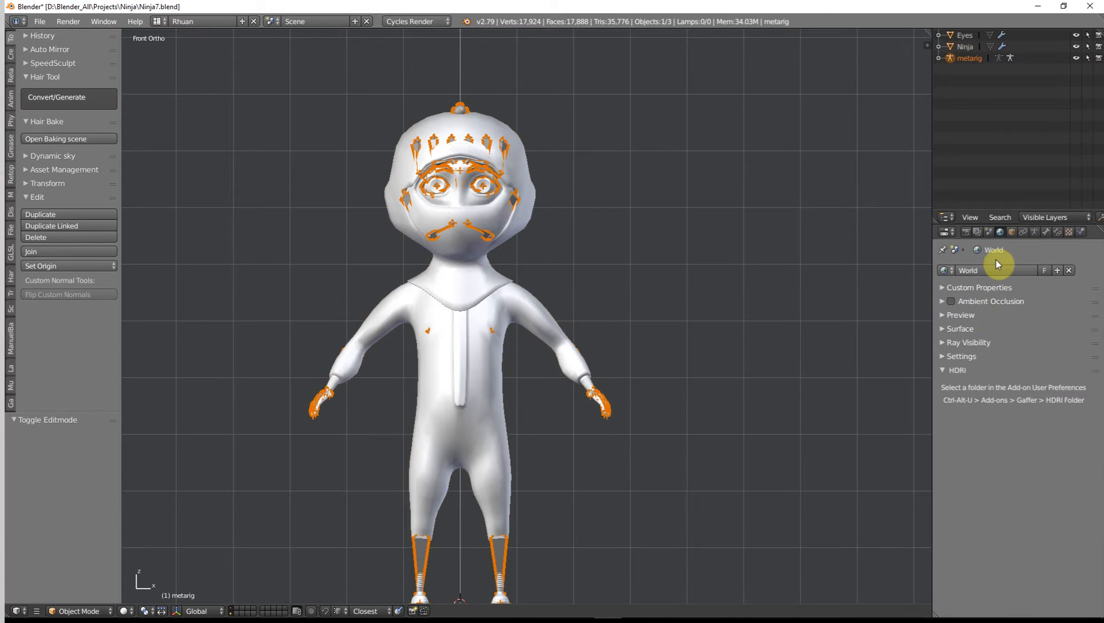
{"action": "left_click", "coordinate": [1036, 232]}
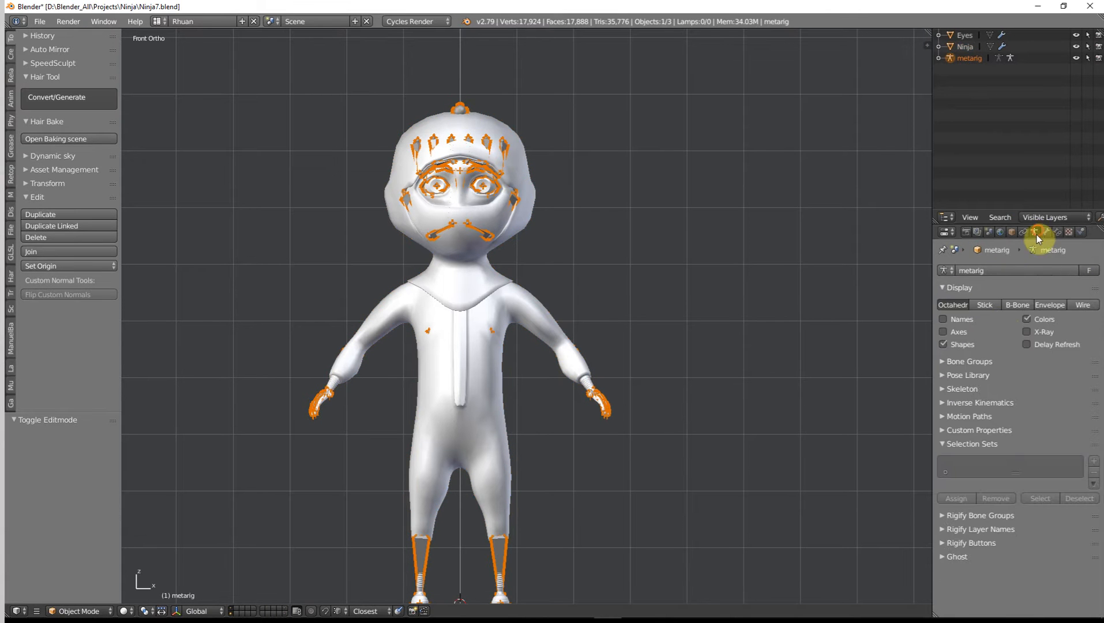
{"action": "left_click", "coordinate": [1026, 332]}
{"action": "key", "text": "a"}
Step: Examine the metarig's bone placement in the ninja's face, spine, arms and legs from front and perspective views
{"action": "scroll", "coordinate": [564, 325], "scroll_direction": "up", "scroll_amount": 2}
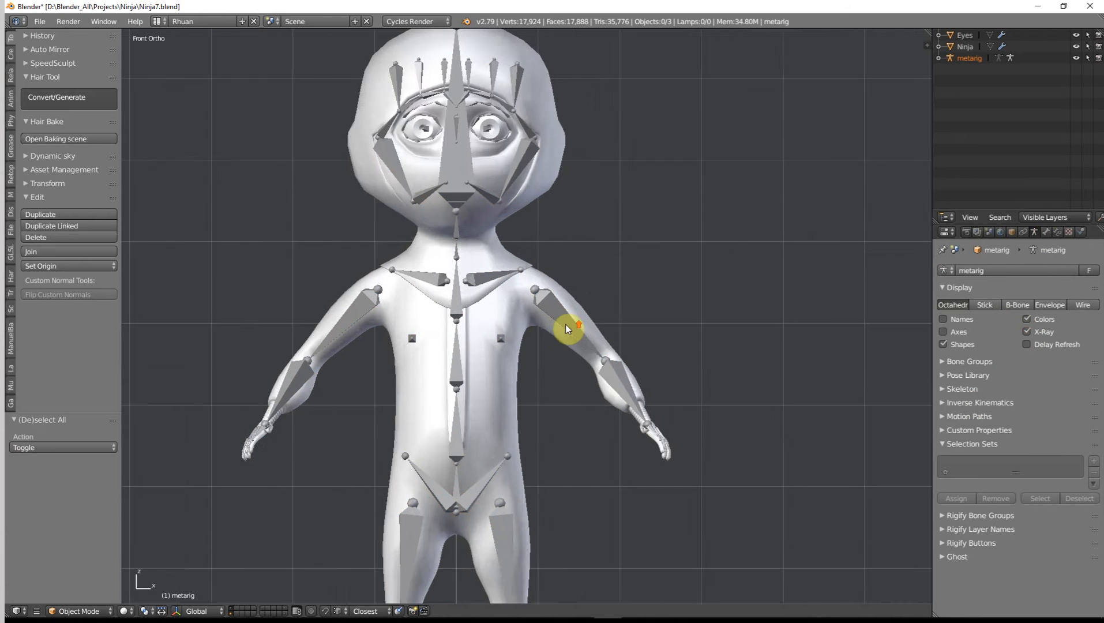
{"action": "middle_click_drag", "start_coordinate": [565, 324], "coordinate": [359, 350]}
{"action": "scroll", "coordinate": [496, 365], "scroll_direction": "down", "scroll_amount": 2}
{"action": "middle_click_drag", "start_coordinate": [482, 367], "coordinate": [521, 368]}
{"action": "scroll", "coordinate": [494, 363], "scroll_direction": "down", "scroll_amount": 2}
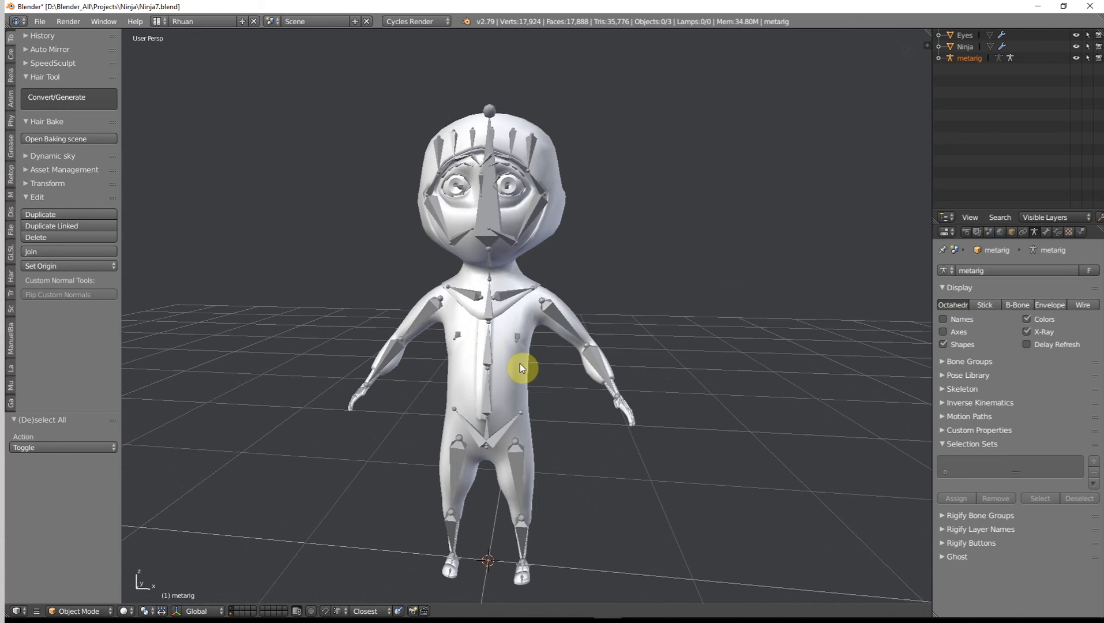
{"action": "key", "text": "KP_1"}
{"action": "scroll", "coordinate": [468, 266], "scroll_direction": "up", "scroll_amount": 2}
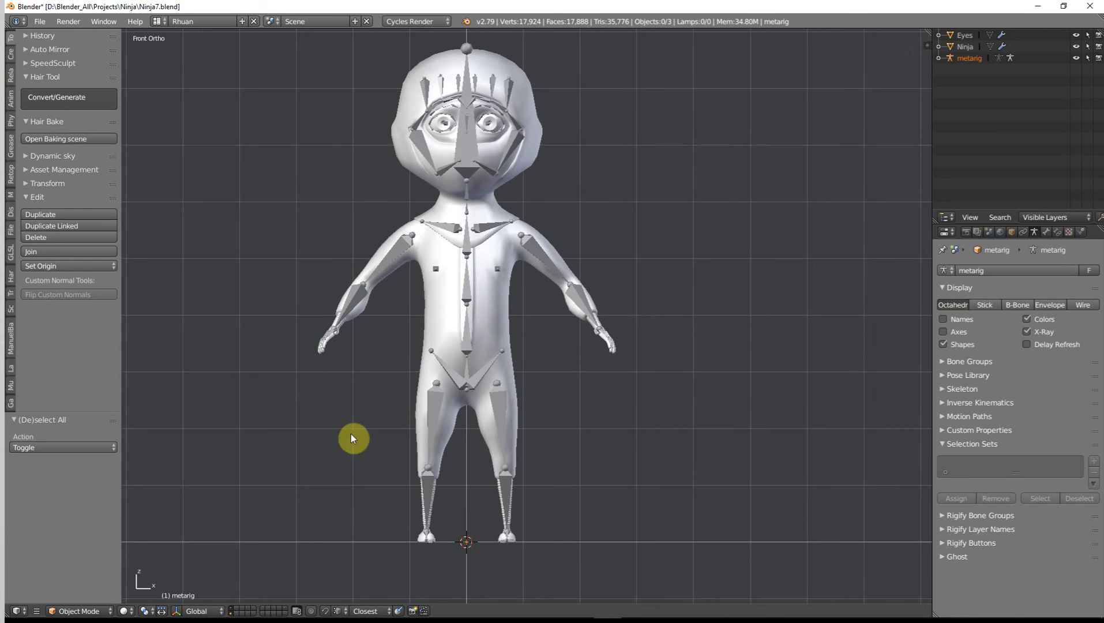
{"action": "scroll", "coordinate": [556, 284], "scroll_direction": "up", "scroll_amount": 3}
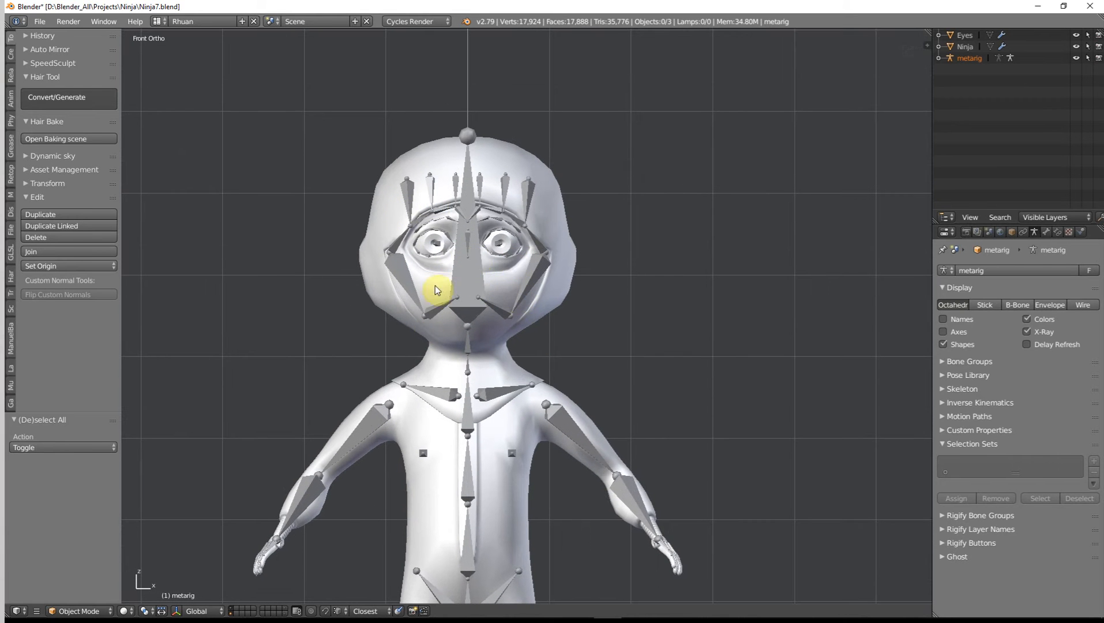
{"action": "scroll", "coordinate": [500, 305], "scroll_direction": "down", "scroll_amount": 2}
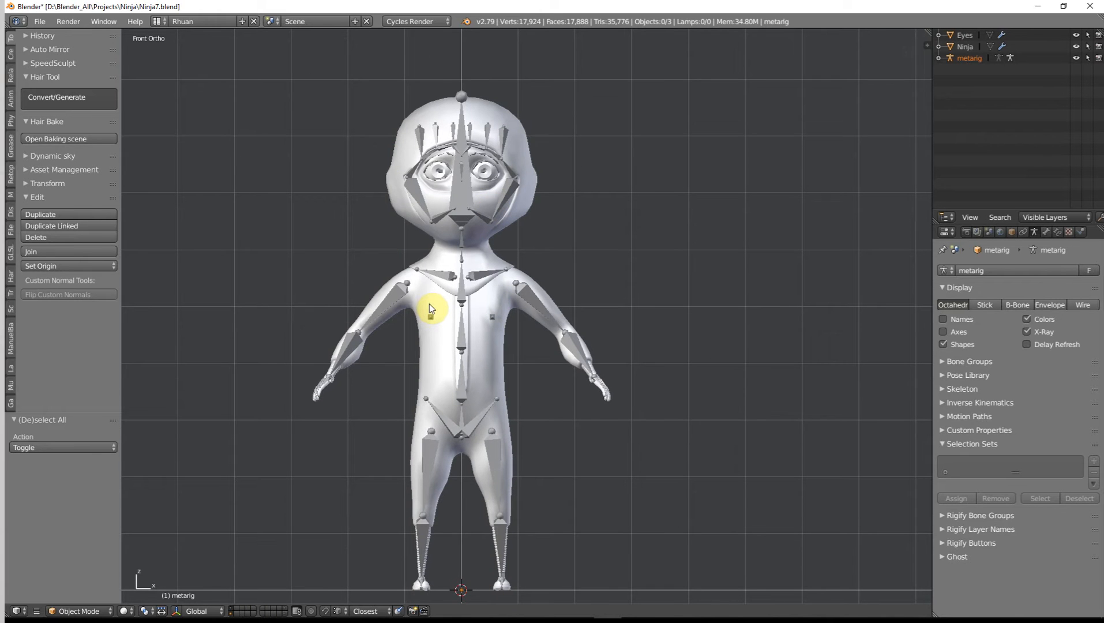
{"action": "scroll", "coordinate": [456, 179], "scroll_direction": "up", "scroll_amount": 2}
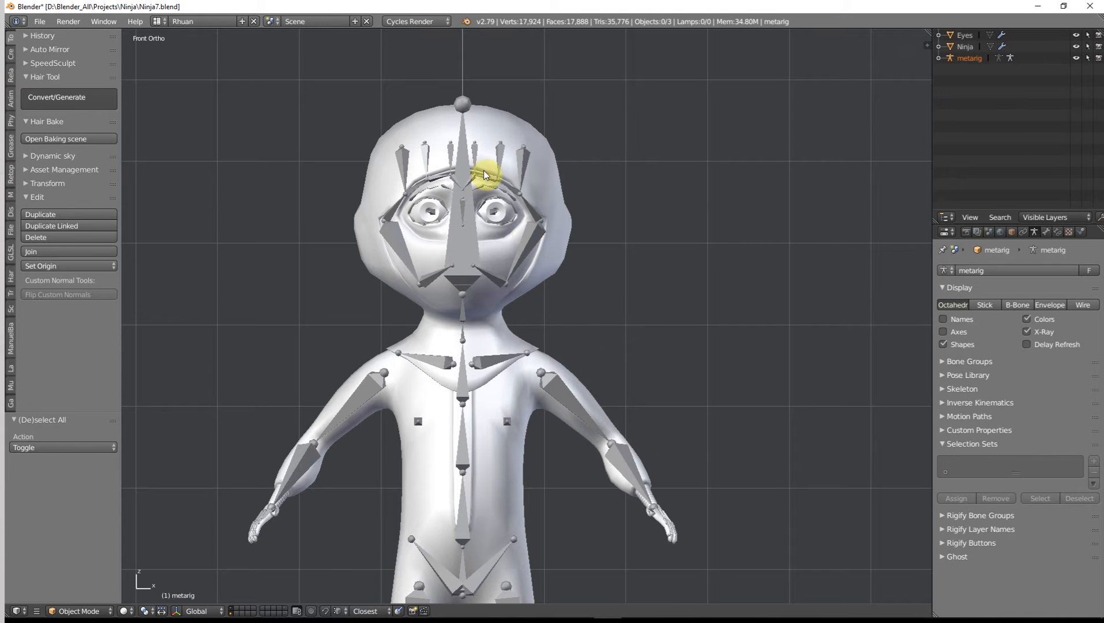
{"action": "middle_click_drag", "start_coordinate": [662, 515], "coordinate": [582, 415], "text": "shift"}
{"action": "scroll", "coordinate": [582, 415], "scroll_direction": "down", "scroll_amount": 2}
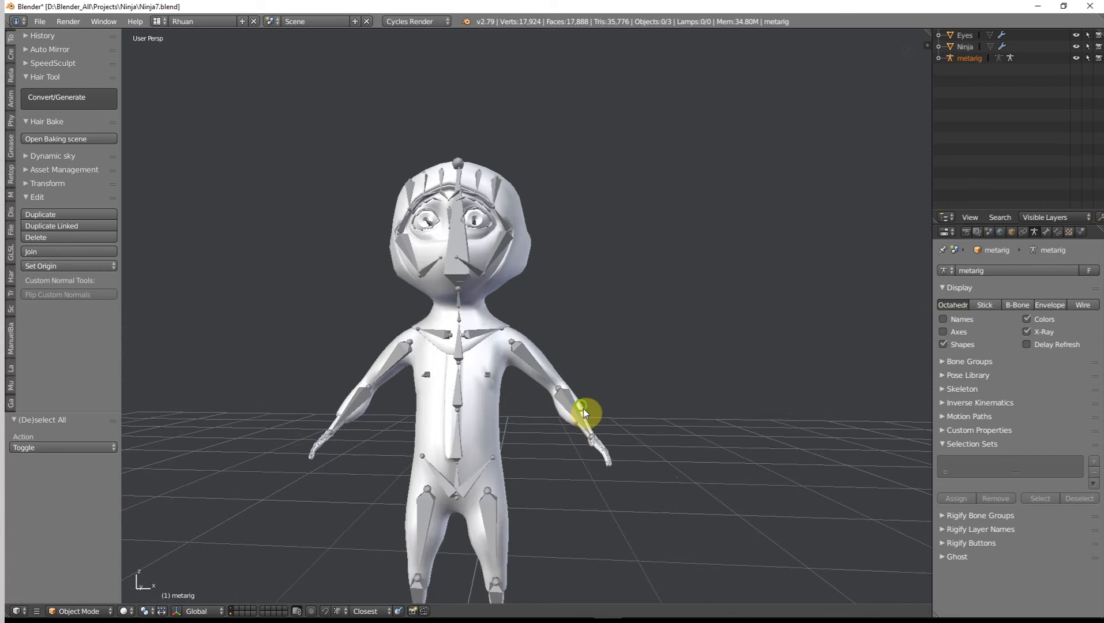
{"action": "middle_click_drag", "start_coordinate": [493, 268], "coordinate": [517, 297]}
{"action": "middle_click_drag", "start_coordinate": [518, 351], "coordinate": [491, 382]}
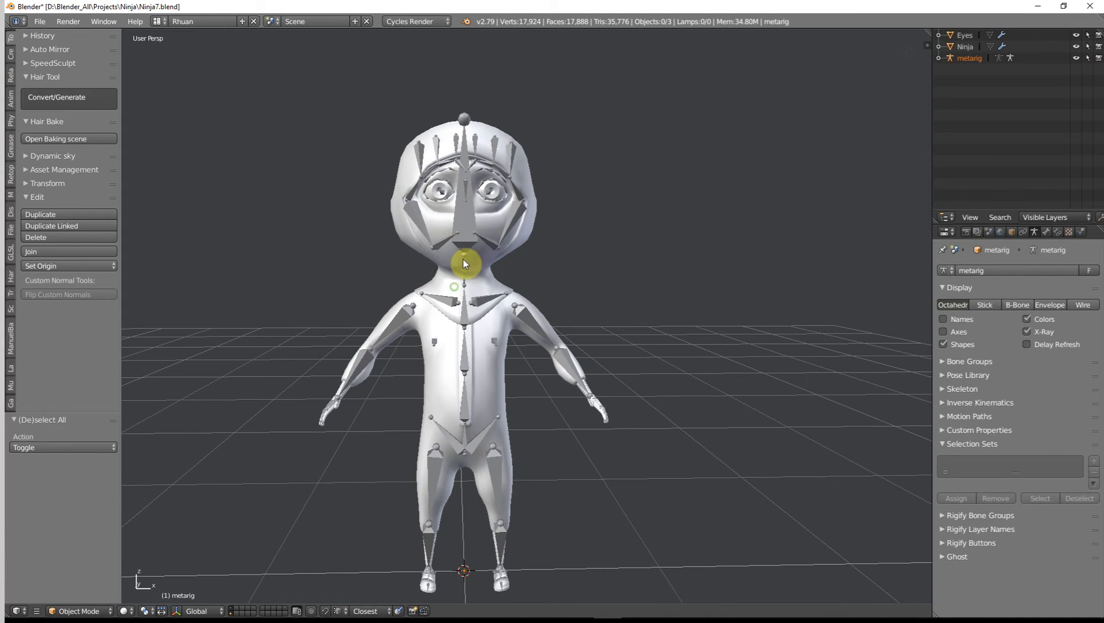
Step: Select the Ninja mesh, check its wireframe topology and apply its Mirror modifier
{"action": "scroll", "coordinate": [451, 320], "scroll_direction": "up", "scroll_amount": 2}
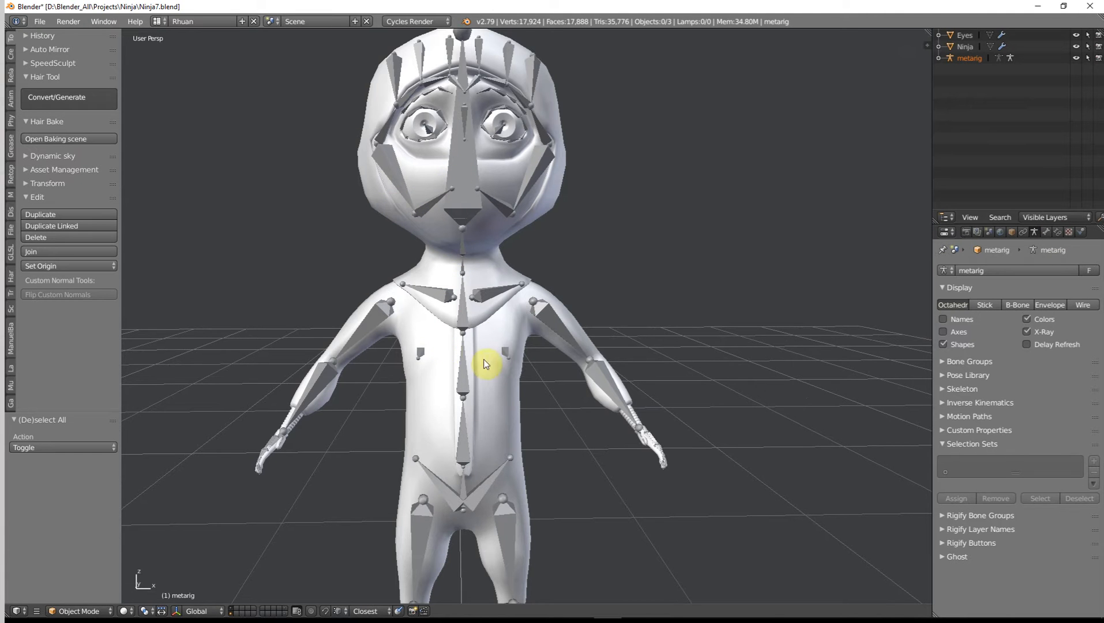
{"action": "middle_click_drag", "start_coordinate": [376, 499], "coordinate": [400, 403], "text": "shift"}
{"action": "middle_click_drag", "start_coordinate": [492, 217], "coordinate": [441, 335], "text": "shift"}
{"action": "middle_click_drag", "start_coordinate": [460, 234], "coordinate": [548, 196]}
{"action": "right_click", "coordinate": [548, 197]}
{"action": "key", "text": "z"}
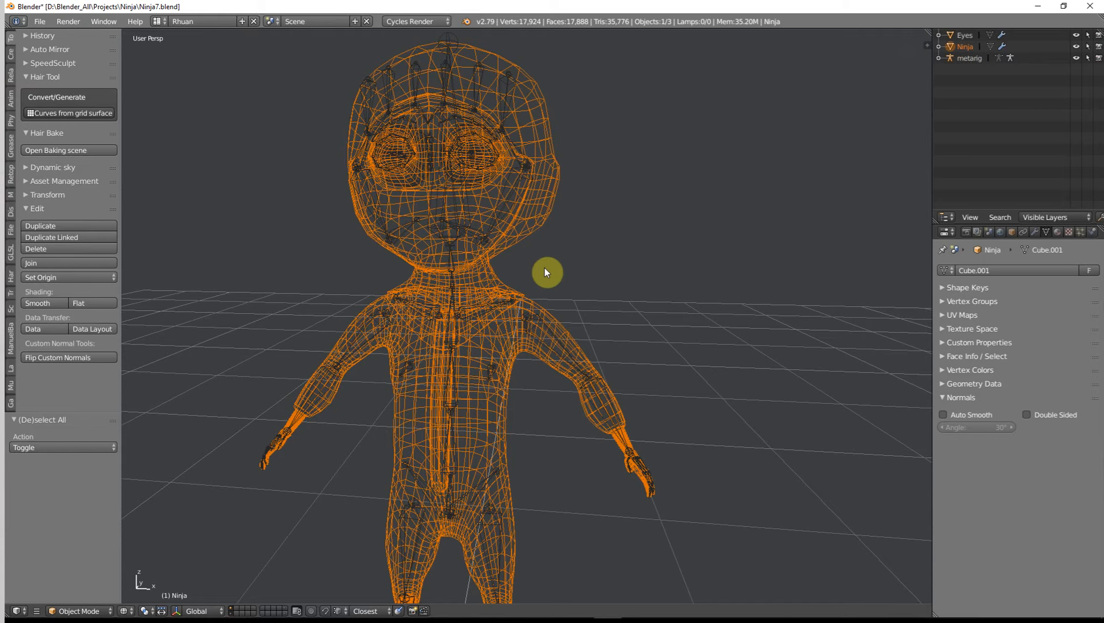
{"action": "middle_click_drag", "start_coordinate": [546, 272], "coordinate": [569, 271]}
{"action": "key", "text": "z"}
{"action": "left_click", "coordinate": [1034, 232]}
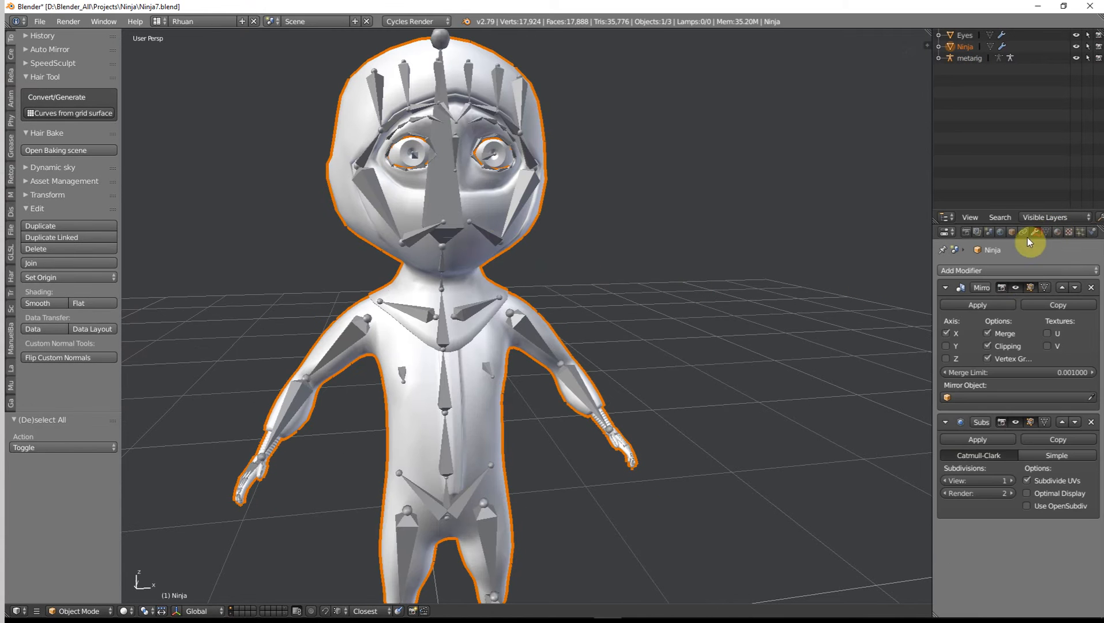
{"action": "left_click", "coordinate": [979, 304]}
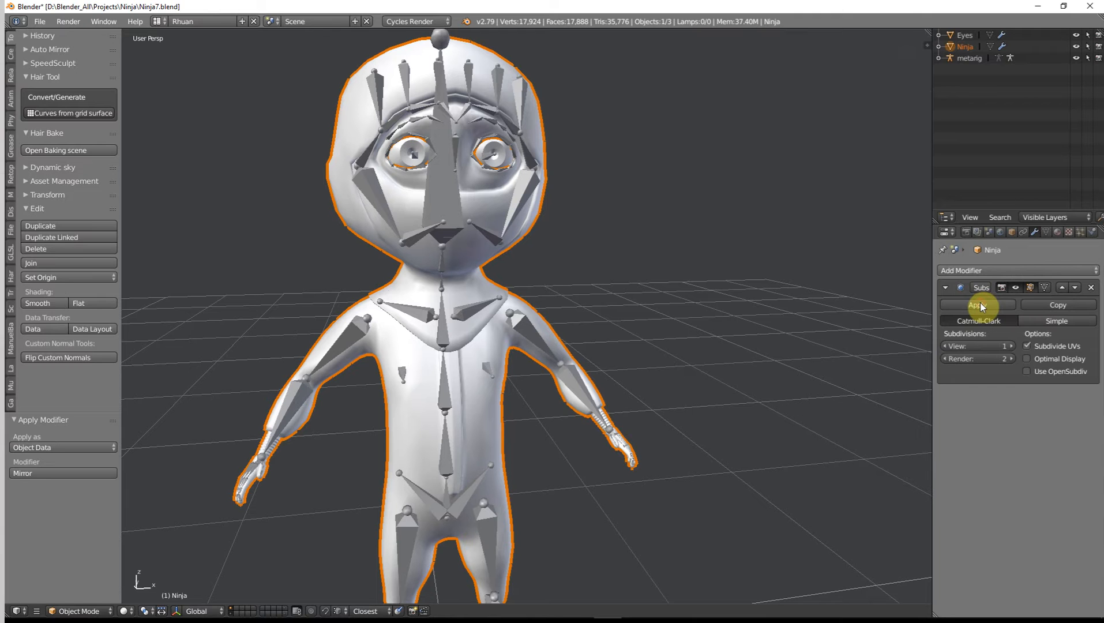
Step: Compare the Ninja mesh with and without subdivision, apply its Subdivision Surface modifier and check the mesh in Edit Mode
{"action": "left_click", "coordinate": [1015, 288]}
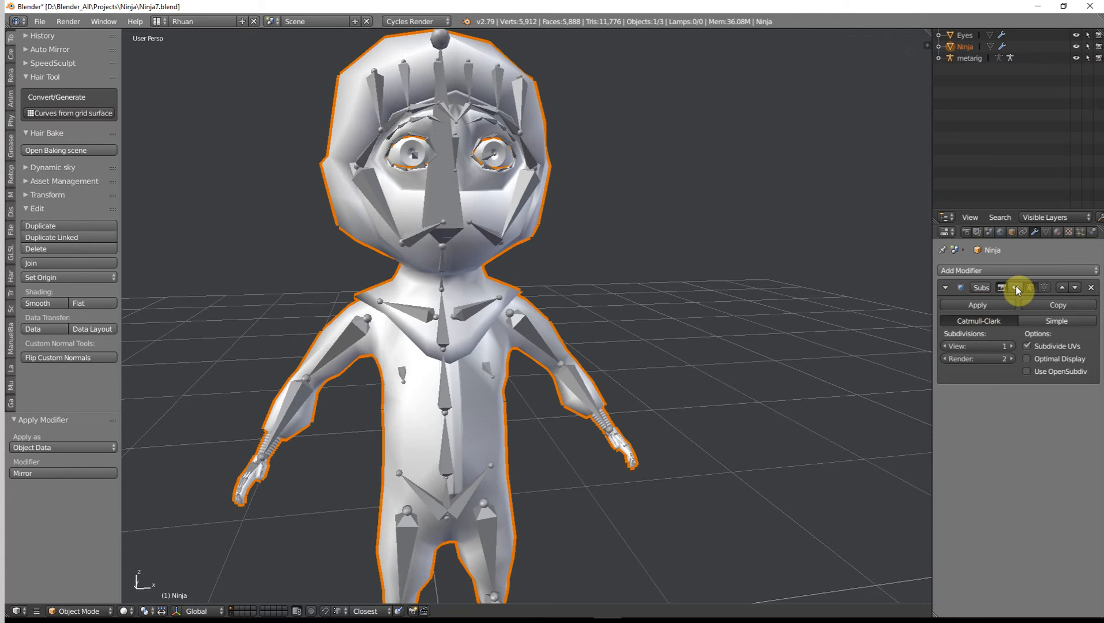
{"action": "left_click", "coordinate": [1015, 287]}
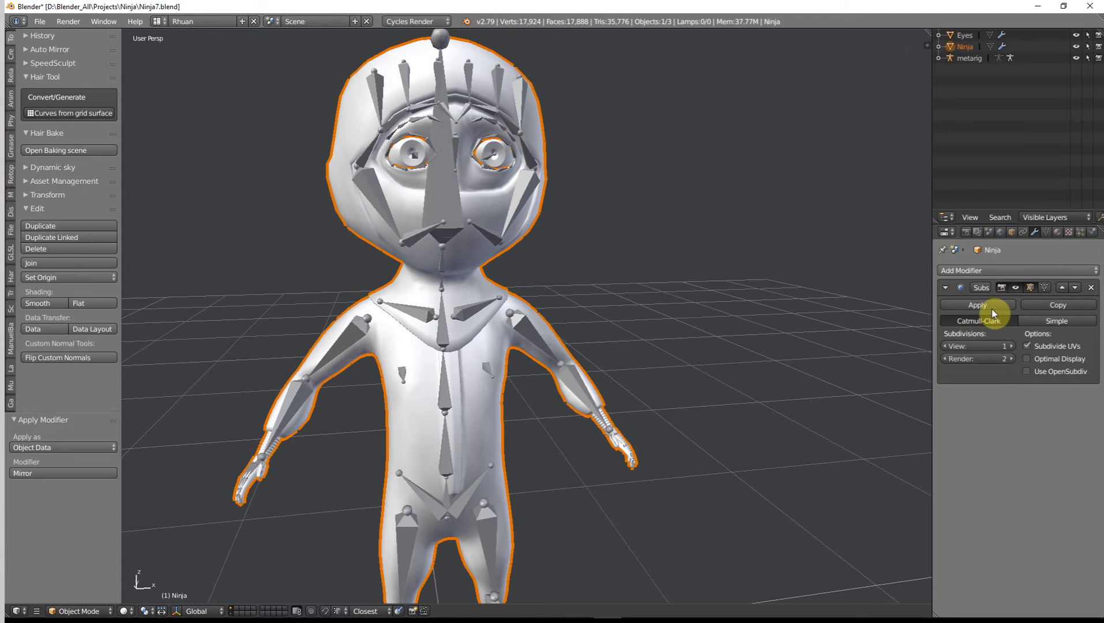
{"action": "left_click", "coordinate": [992, 307]}
{"action": "middle_click_drag", "start_coordinate": [629, 268], "coordinate": [592, 269]}
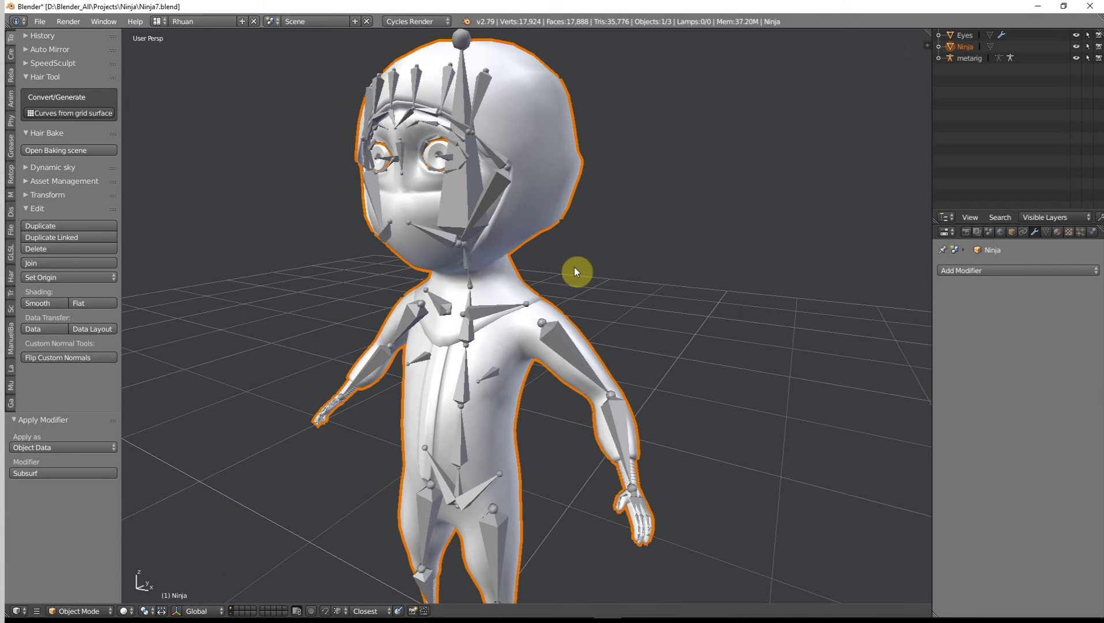
{"action": "key", "text": "Tab"}
{"action": "middle_click_drag", "start_coordinate": [573, 267], "coordinate": [635, 286]}
{"action": "key", "text": "Tab"}
{"action": "scroll", "coordinate": [630, 290], "scroll_direction": "down", "scroll_amount": 2}
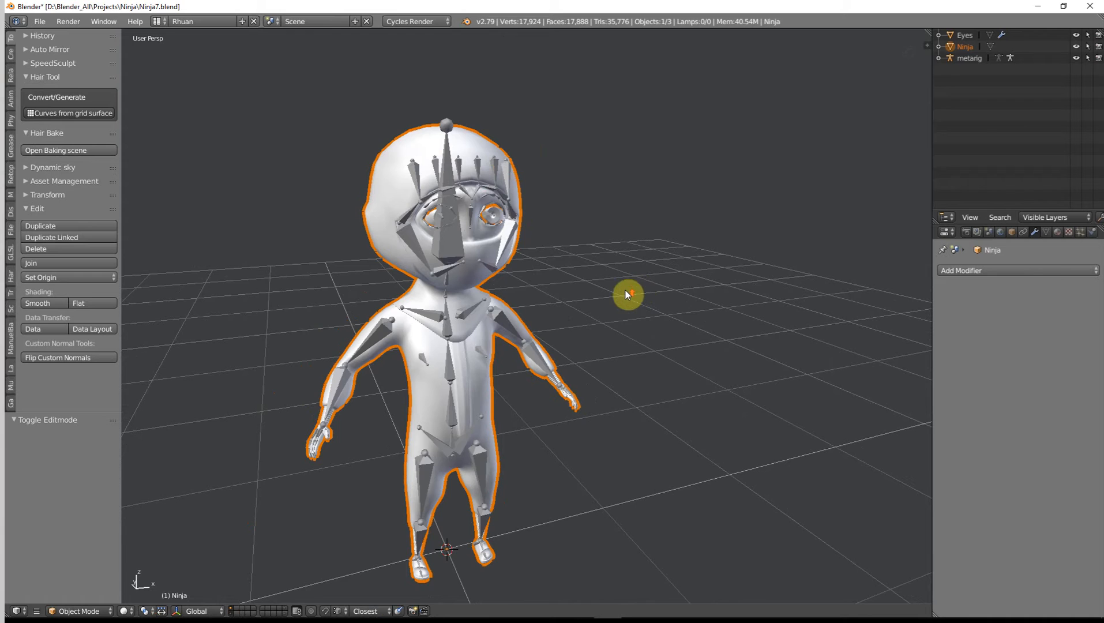
Step: Add a new Catmull-Clark Subdivision Surface modifier to the Ninja mesh and inspect the smoothing from several angles
{"action": "scroll", "coordinate": [618, 288], "scroll_direction": "up", "scroll_amount": 5}
{"action": "left_click", "coordinate": [990, 271]}
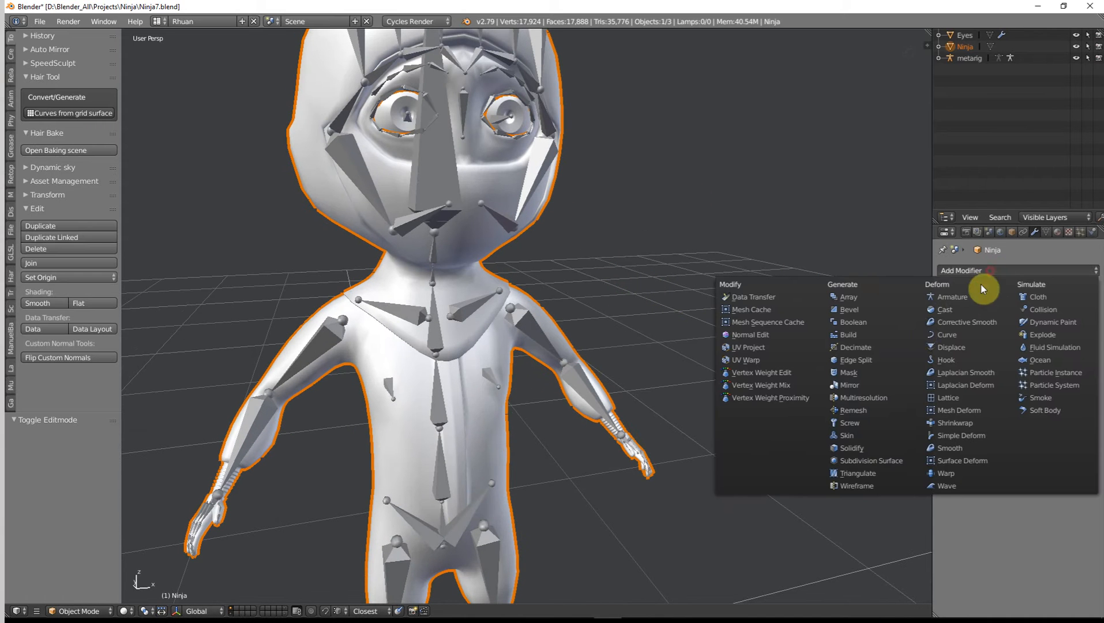
{"action": "left_click", "coordinate": [889, 461]}
{"action": "scroll", "coordinate": [770, 381], "scroll_direction": "down", "scroll_amount": 1}
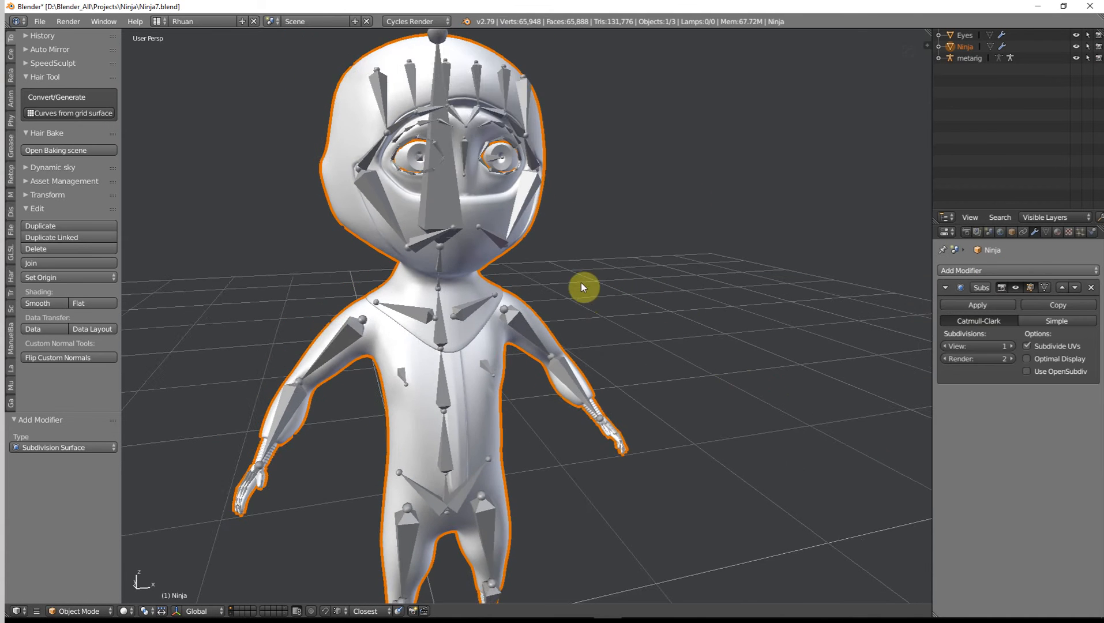
{"action": "mouse_move", "coordinate": [580, 282]}
{"action": "middle_mouse_down"}
{"action": "mouse_move", "coordinate": [512, 278]}
{"action": "mouse_move", "coordinate": [568, 300]}
{"action": "mouse_move", "coordinate": [589, 294]}
{"action": "middle_mouse_up"}
{"action": "scroll", "coordinate": [634, 302], "scroll_direction": "up", "scroll_amount": 2}
{"action": "scroll", "coordinate": [661, 309], "scroll_direction": "down", "scroll_amount": 2}
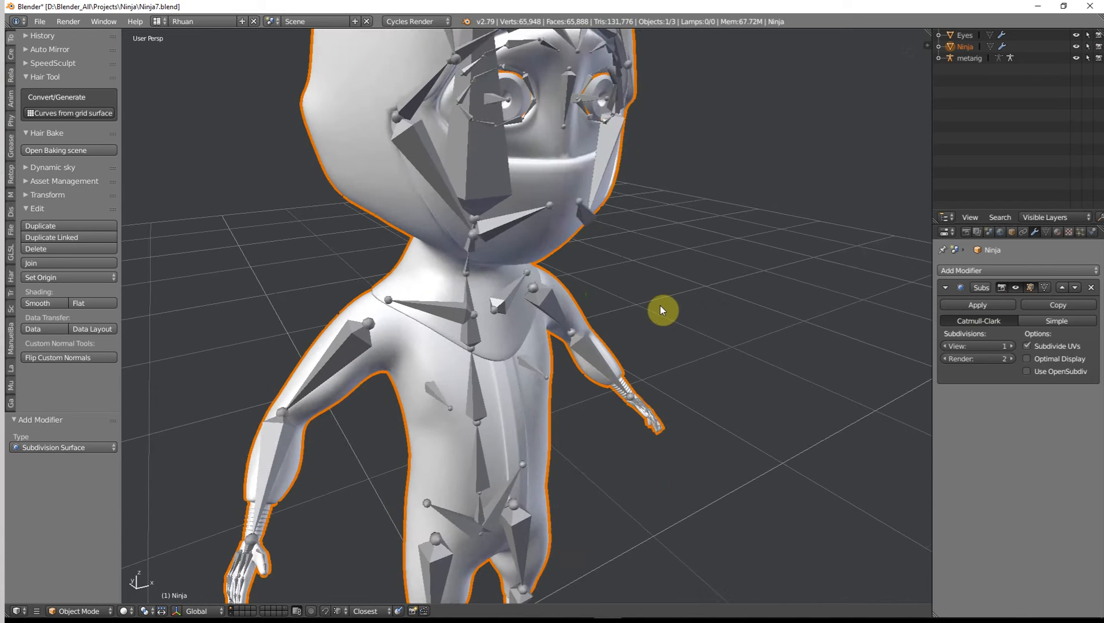
{"action": "scroll", "coordinate": [660, 307], "scroll_direction": "down", "scroll_amount": 2}
{"action": "middle_click_drag", "start_coordinate": [658, 305], "coordinate": [609, 298]}
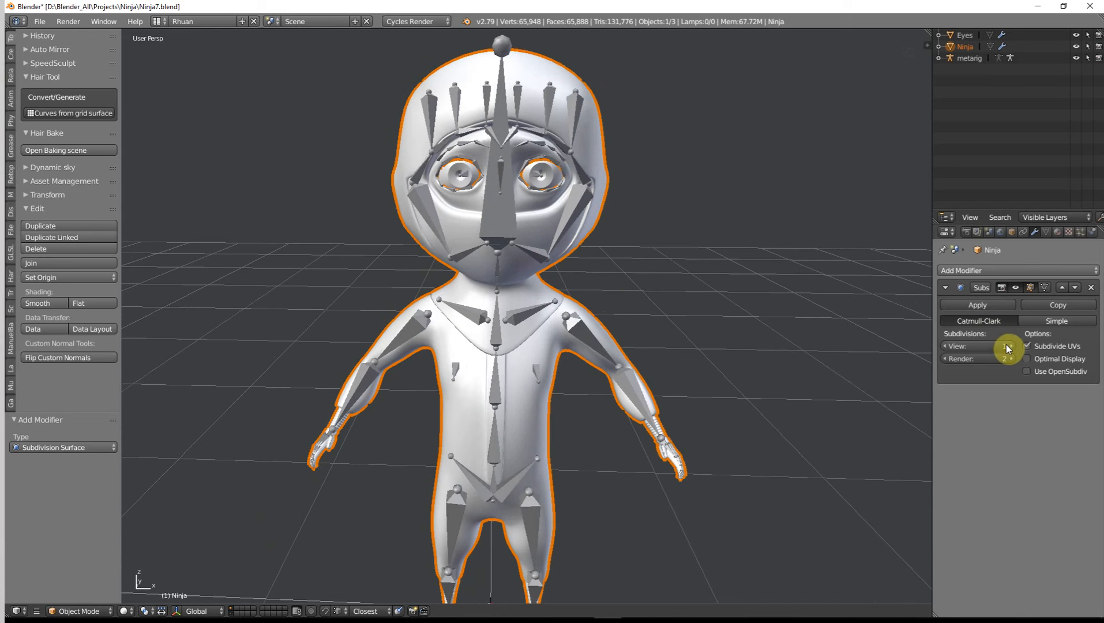
Step: Preview the Ninja mesh with the modifier's view subdivisions set to 2
{"action": "left_click", "coordinate": [1010, 345]}
{"action": "scroll", "coordinate": [629, 222], "scroll_direction": "up", "scroll_amount": 2}
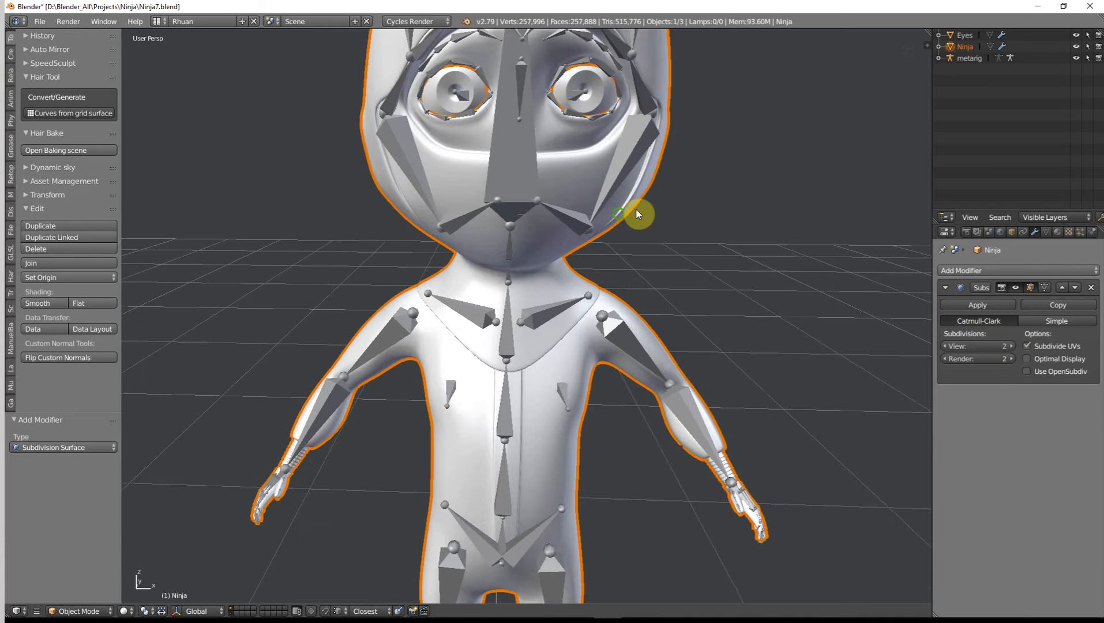
{"action": "middle_click_drag", "start_coordinate": [637, 210], "coordinate": [605, 208]}
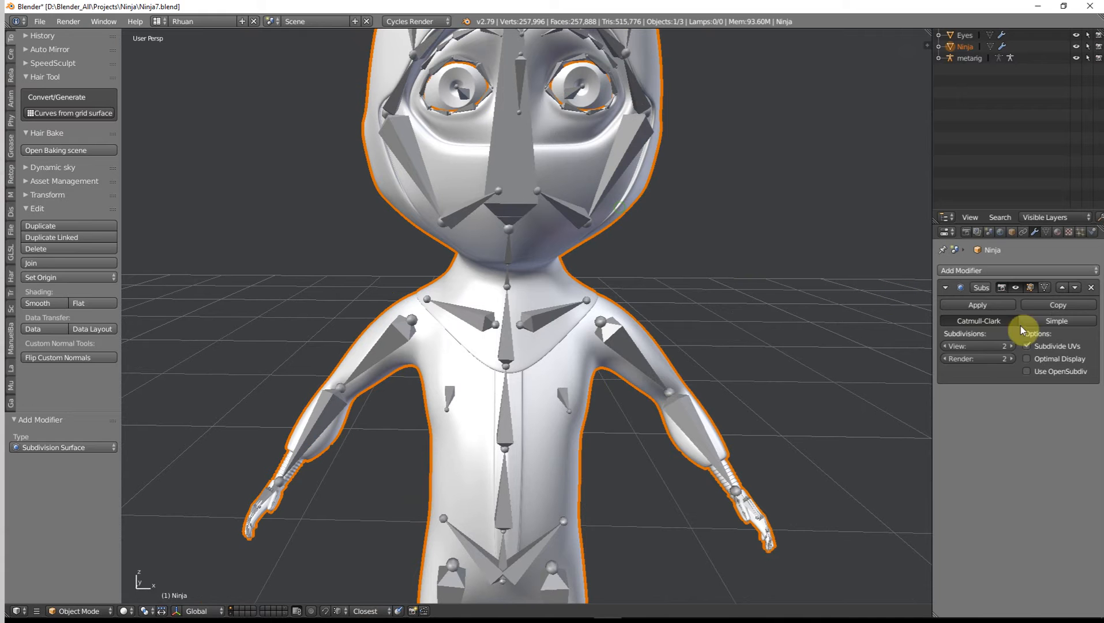
Step: Set the Subdivision Surface modifier's view subdivisions to 0 on the Ninja mesh
{"action": "left_click", "coordinate": [951, 348]}
{"action": "left_click", "coordinate": [951, 348]}
{"action": "scroll", "coordinate": [584, 278], "scroll_direction": "down", "scroll_amount": 4}
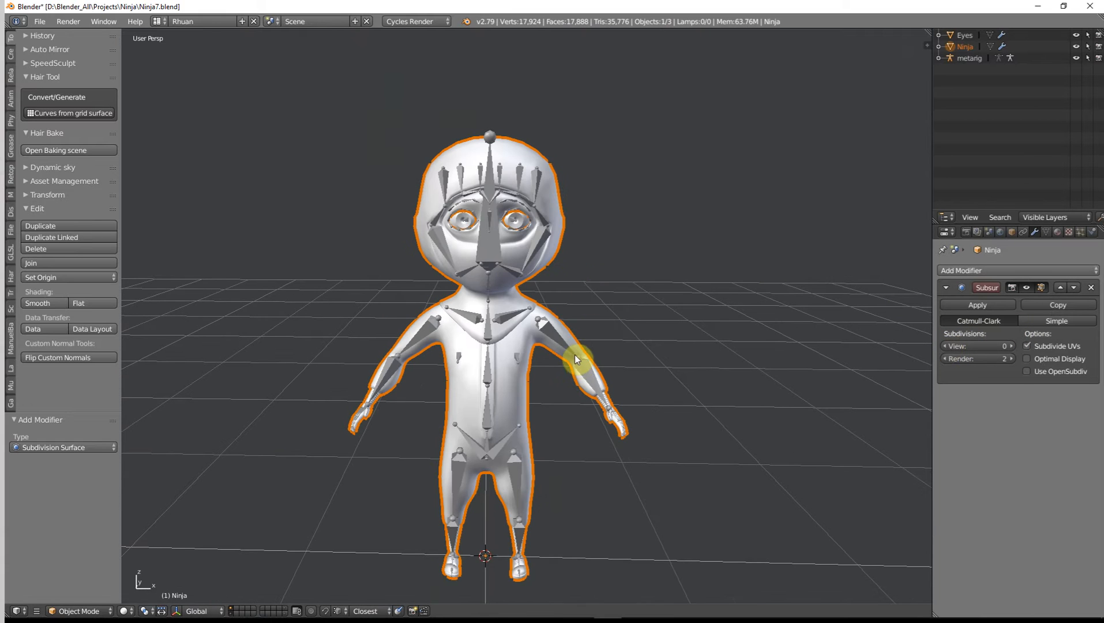
Step: Parent the Ninja mesh to the metarig using Armature Deform With Automatic Weights, working from the front view
{"action": "key", "text": "KP_1"}
{"action": "scroll", "coordinate": [601, 270], "scroll_direction": "up", "scroll_amount": 2}
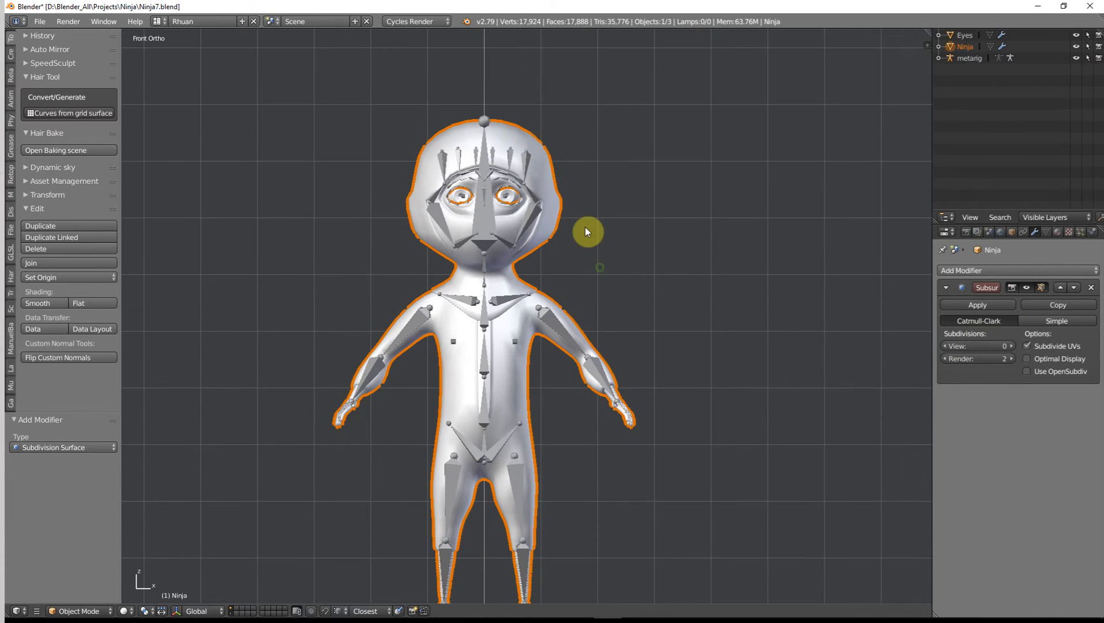
{"action": "key", "text": "a"}
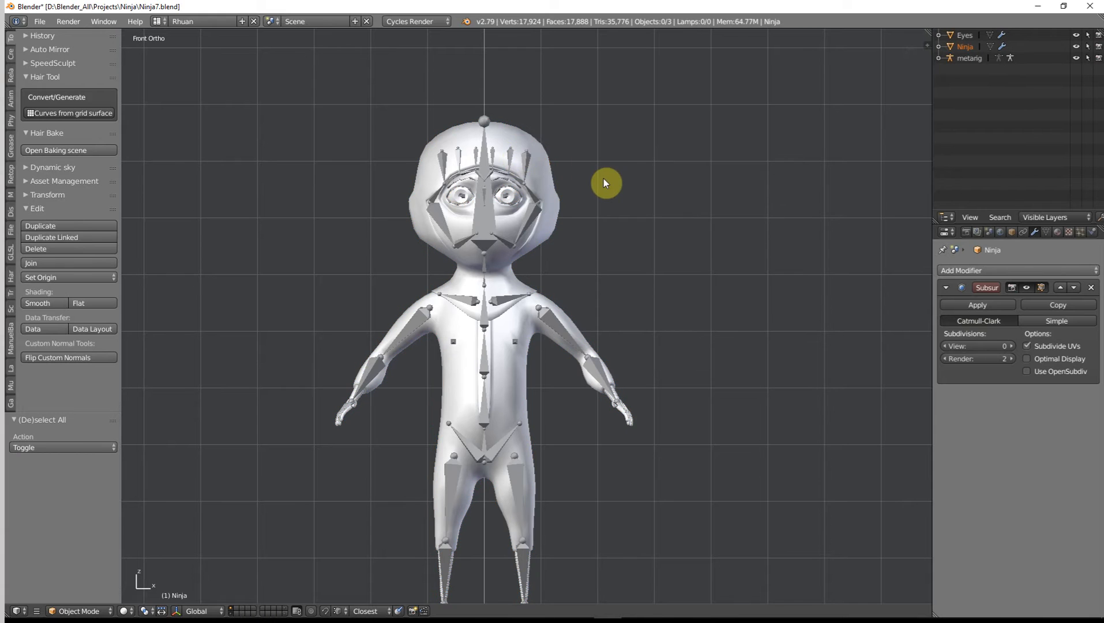
{"action": "right_click", "coordinate": [538, 147]}
{"action": "scroll", "coordinate": [536, 144], "scroll_direction": "up", "scroll_amount": 2}
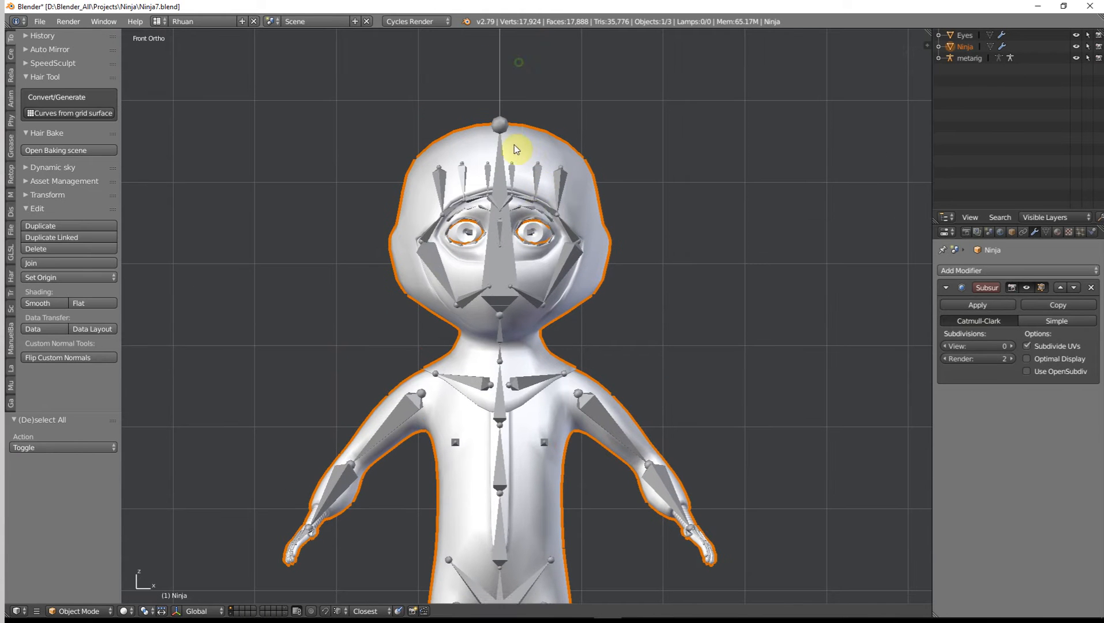
{"action": "right_click", "coordinate": [503, 123], "text": "shift"}
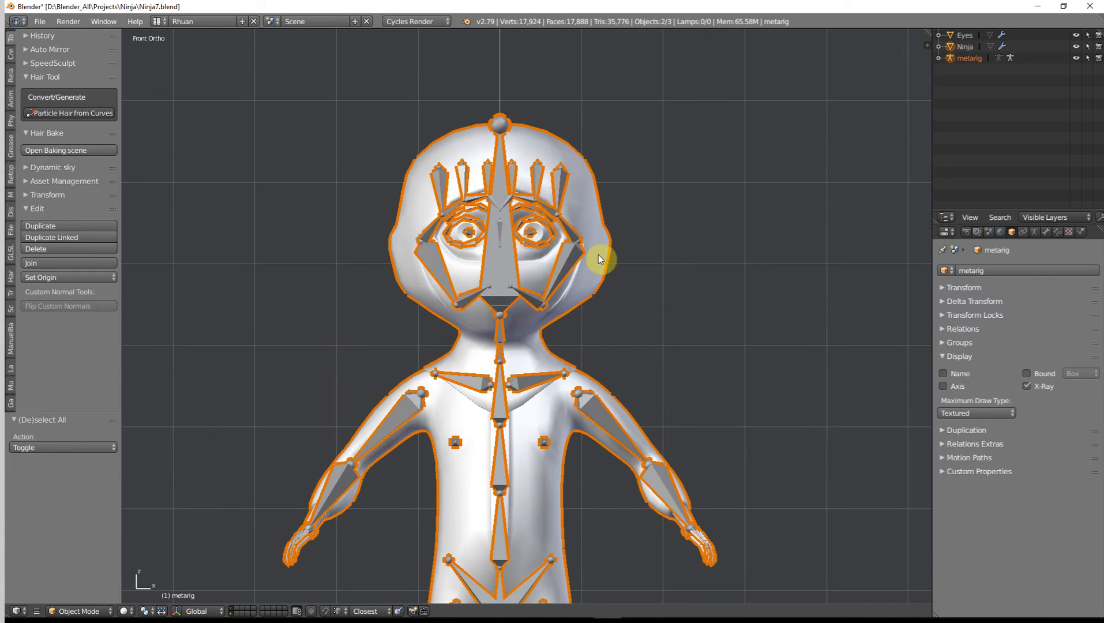
{"action": "scroll", "coordinate": [603, 253], "scroll_direction": "down", "scroll_amount": 1}
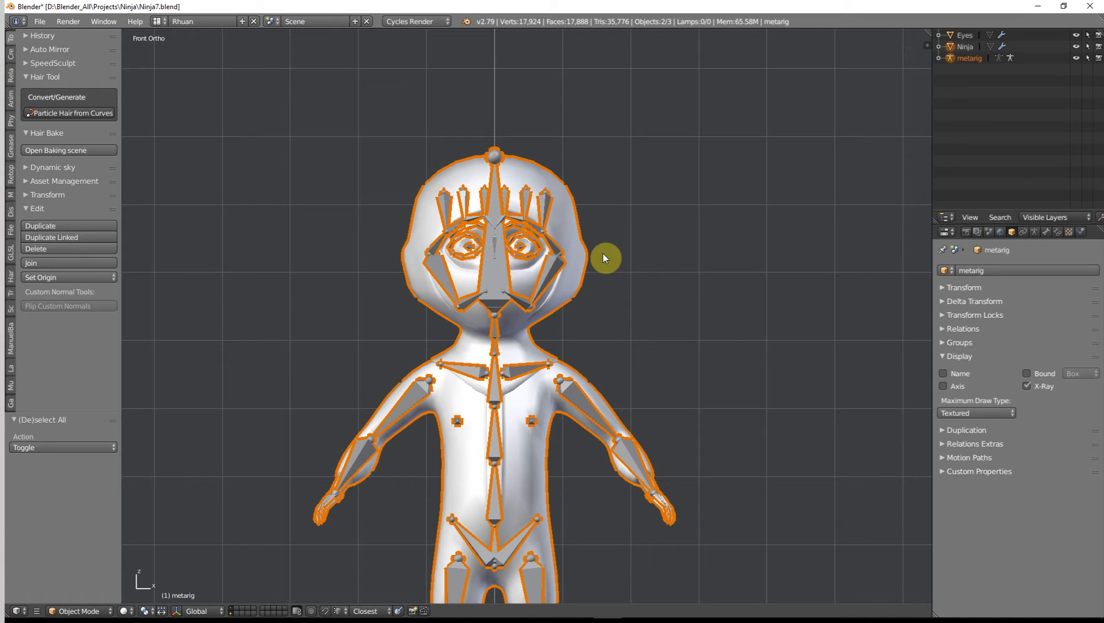
{"action": "key", "text": "ctrl+p"}
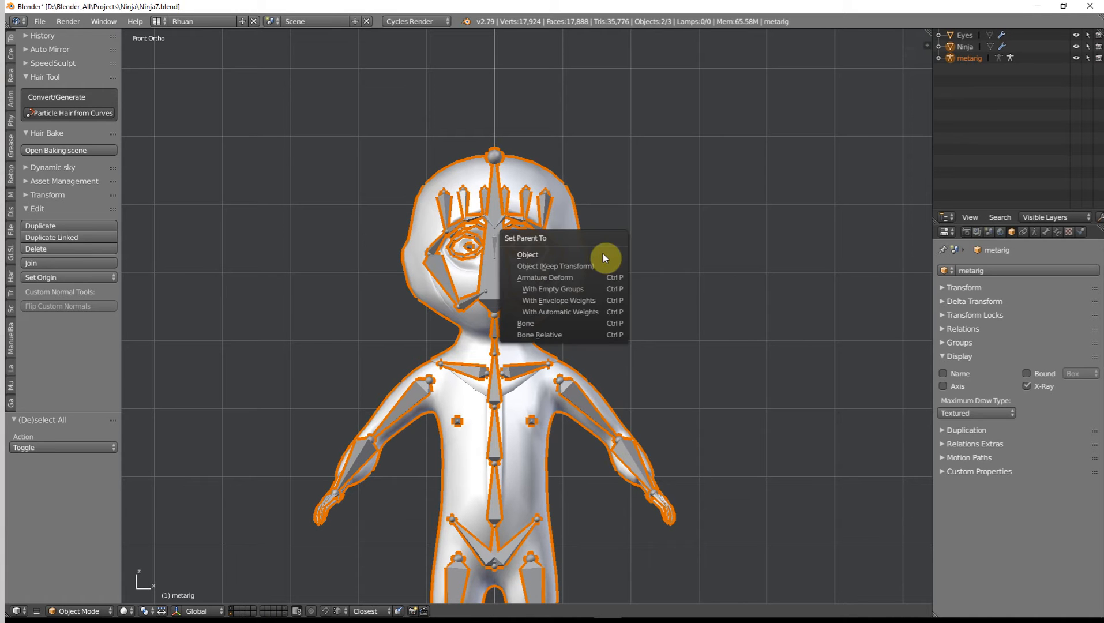
{"action": "left_click", "coordinate": [593, 312]}
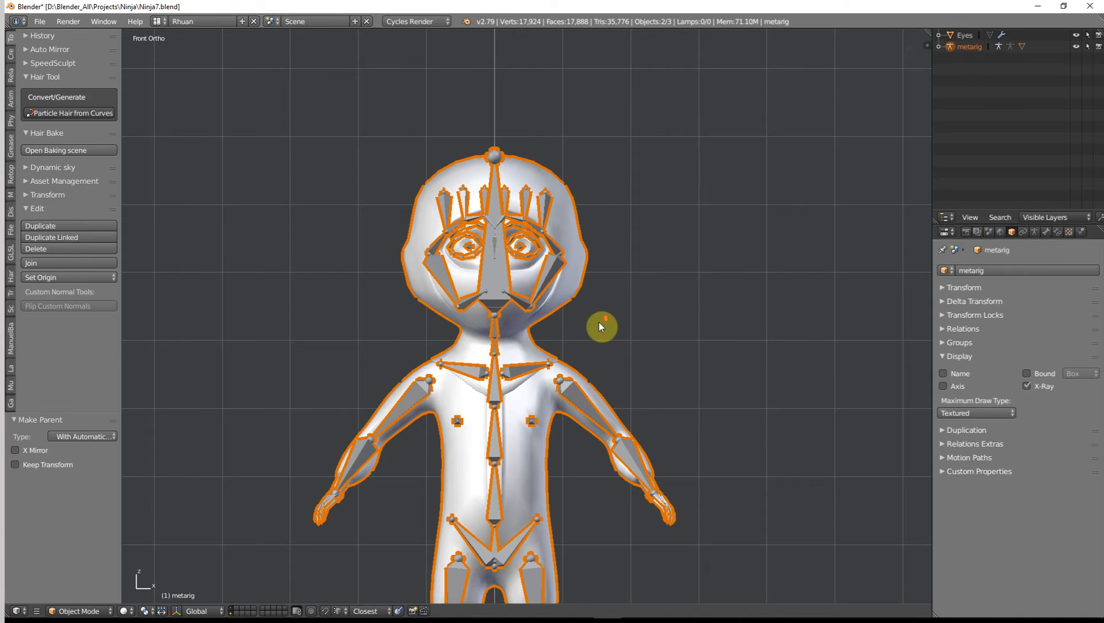
Step: Try to generate the Rigify control rig from the metarig in Object Mode
{"action": "scroll", "coordinate": [603, 288], "scroll_direction": "down", "scroll_amount": 4}
{"action": "scroll", "coordinate": [605, 245], "scroll_direction": "up", "scroll_amount": 4}
{"action": "middle_click_drag", "start_coordinate": [601, 223], "coordinate": [583, 343], "text": "shift"}
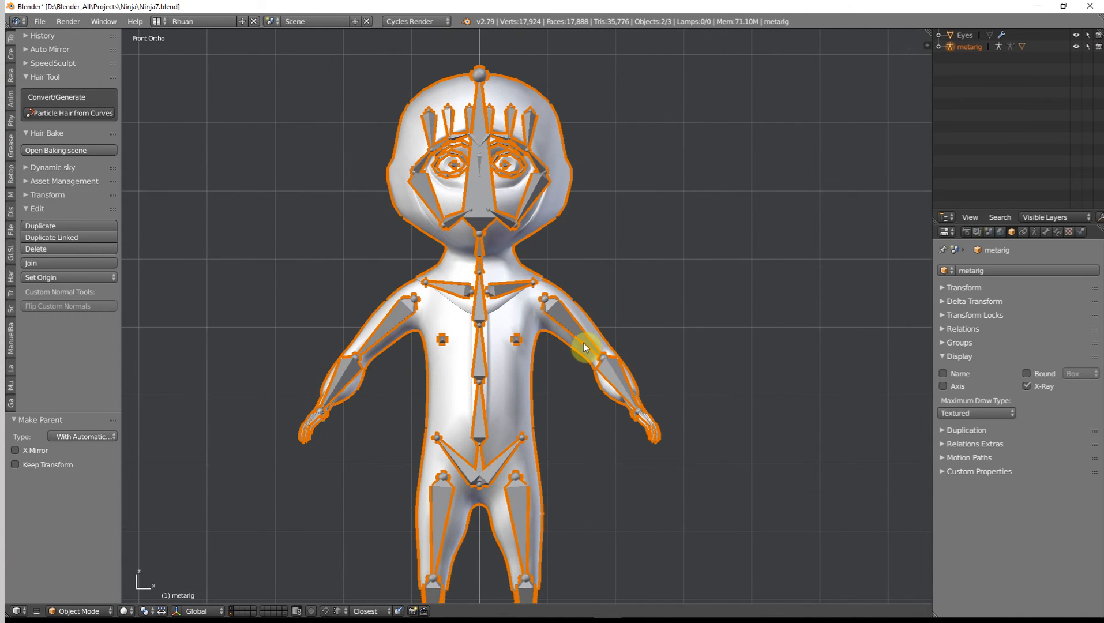
{"action": "left_click", "coordinate": [1035, 230]}
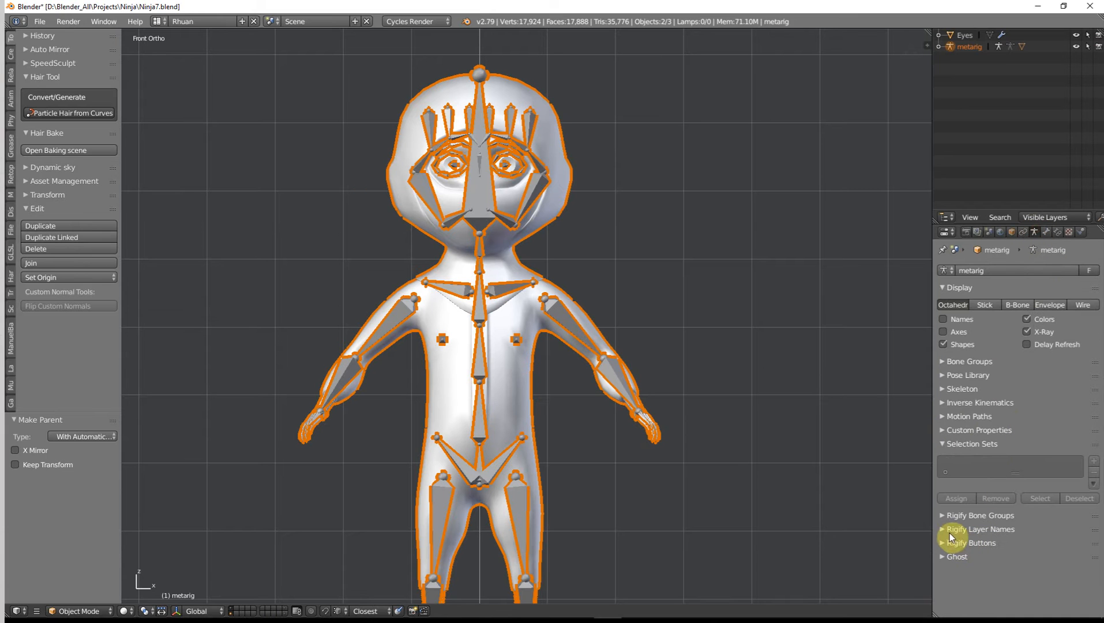
{"action": "left_click", "coordinate": [946, 517]}
{"action": "left_click", "coordinate": [946, 517]}
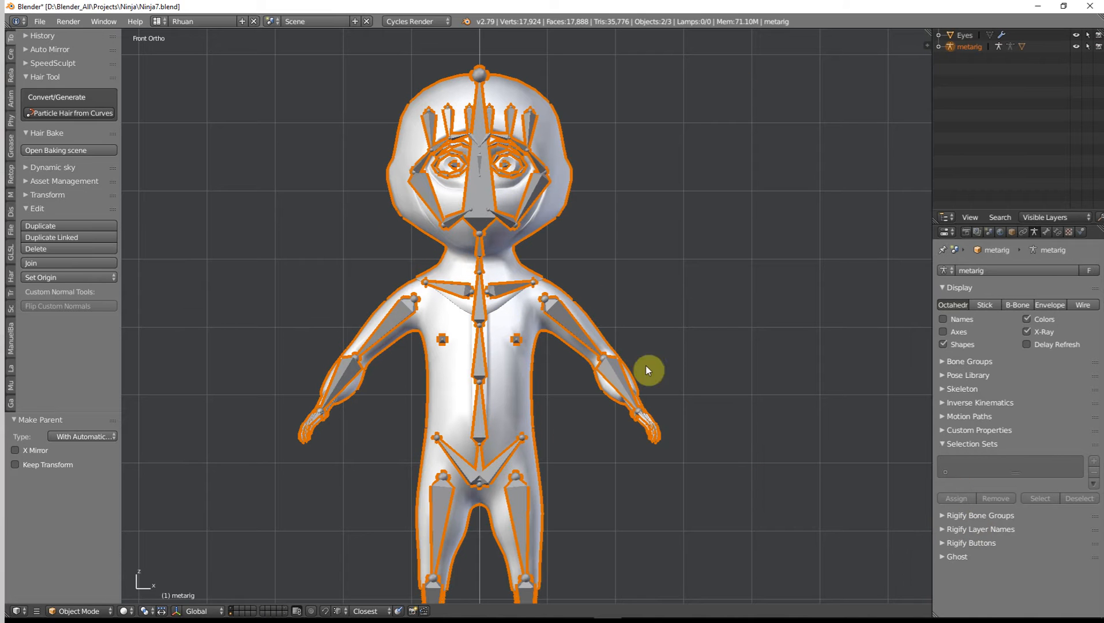
{"action": "left_click", "coordinate": [947, 544]}
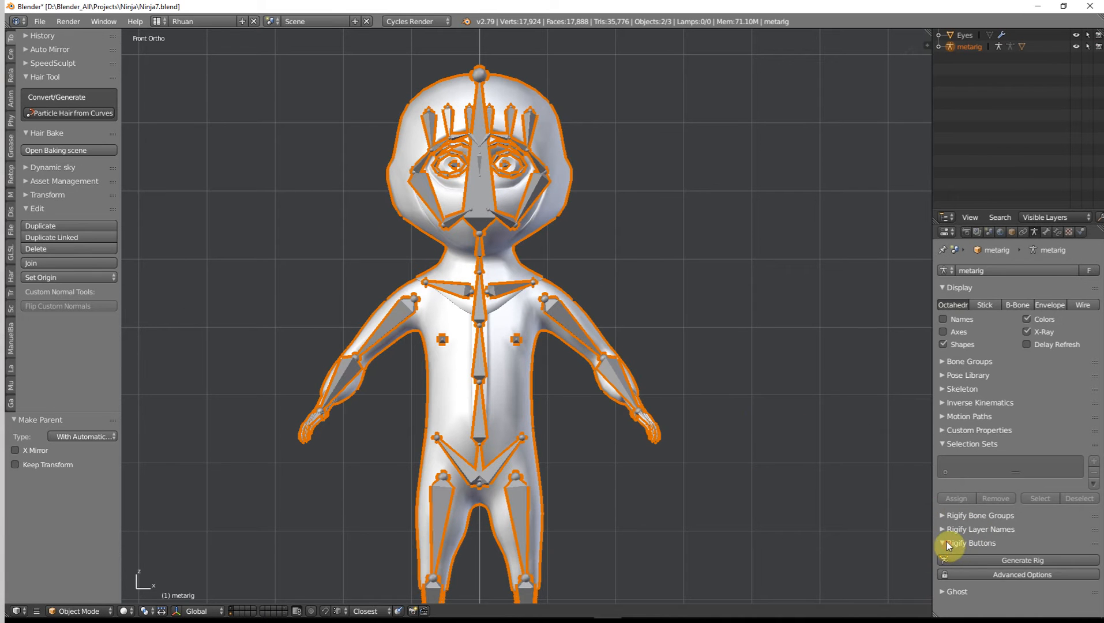
{"action": "scroll", "coordinate": [628, 353], "scroll_direction": "down", "scroll_amount": 1}
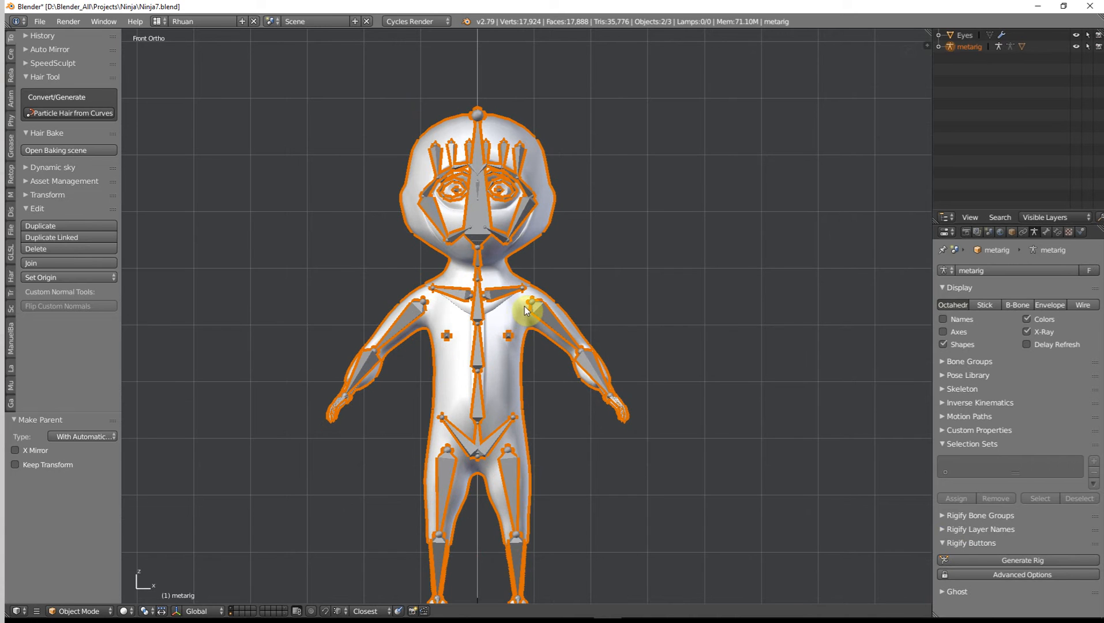
{"action": "middle_click_drag", "start_coordinate": [596, 387], "coordinate": [529, 367]}
{"action": "key", "text": "KP_1"}
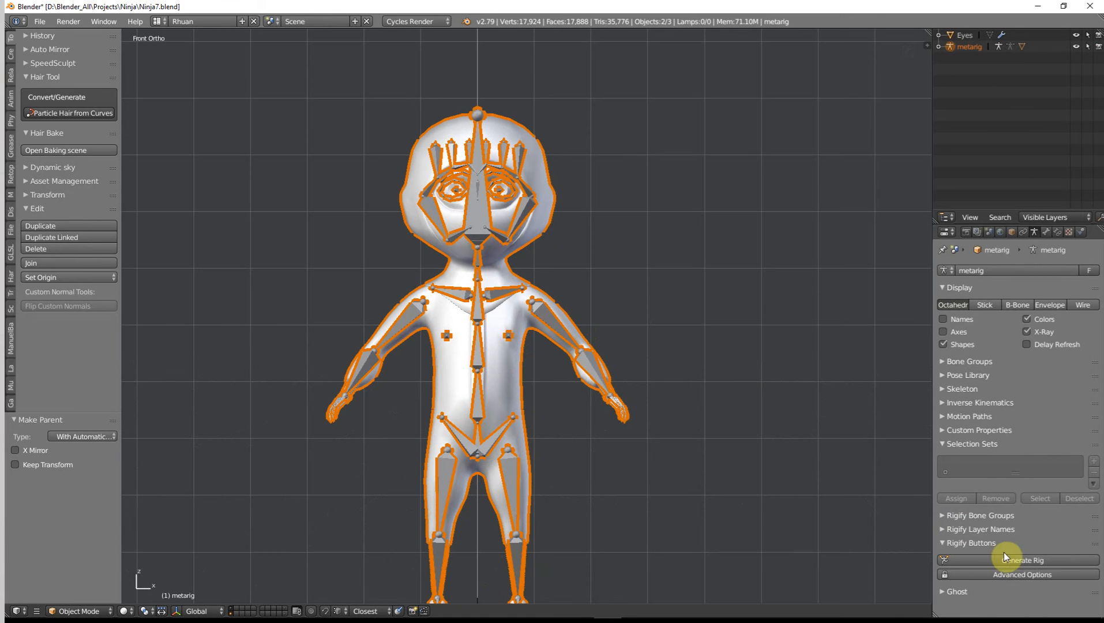
{"action": "left_click", "coordinate": [1016, 562]}
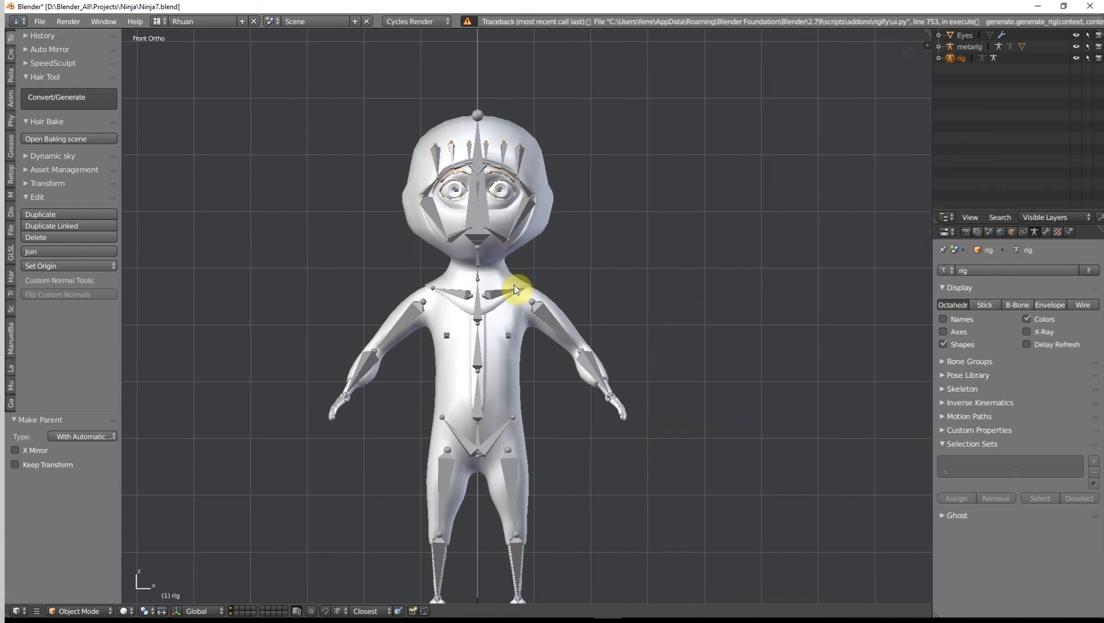
Step: Try generating the rig again with all of the metarig's bones selected in Pose Mode, and reselect the metarig
{"action": "right_click", "coordinate": [512, 289]}
{"action": "right_click", "coordinate": [508, 289]}
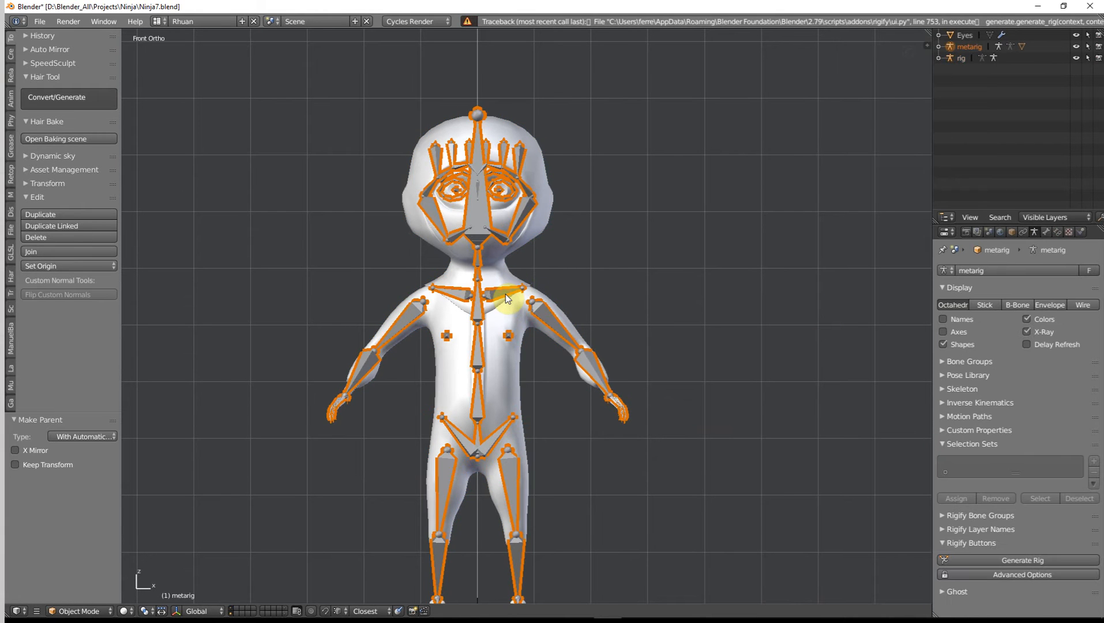
{"action": "left_click", "coordinate": [83, 606]}
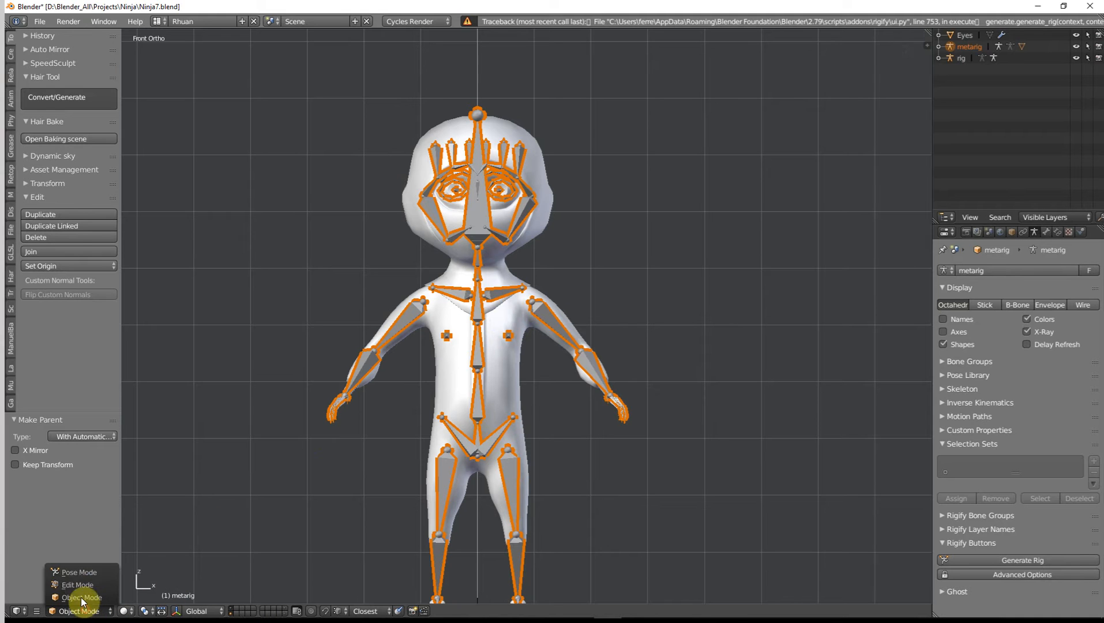
{"action": "left_click", "coordinate": [76, 572]}
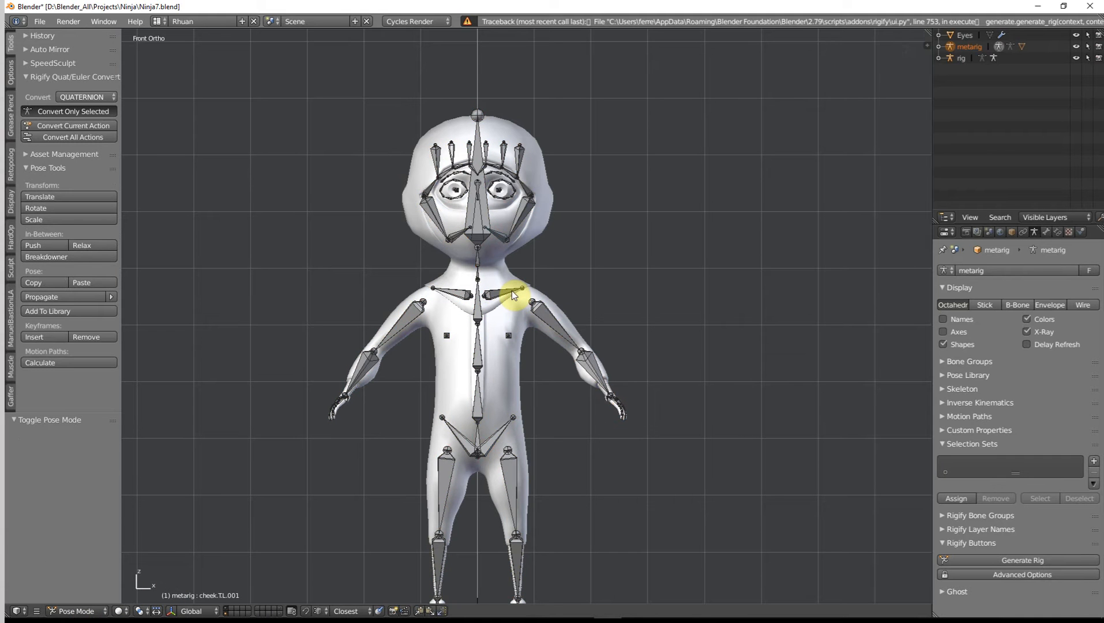
{"action": "key", "text": "a"}
{"action": "key", "text": "a"}
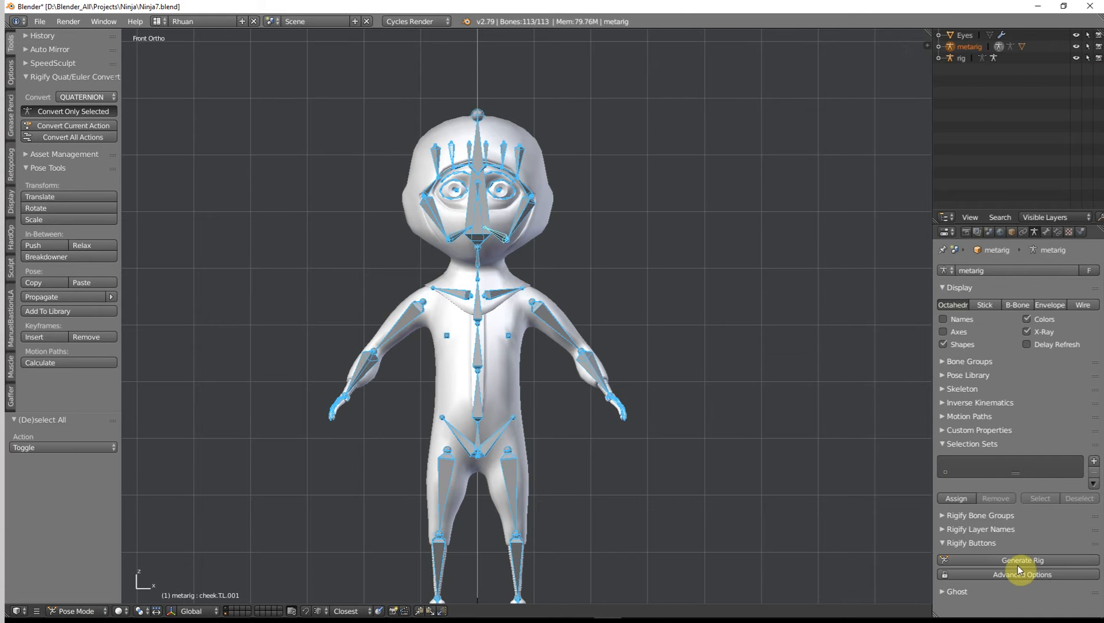
{"action": "left_click", "coordinate": [1017, 559]}
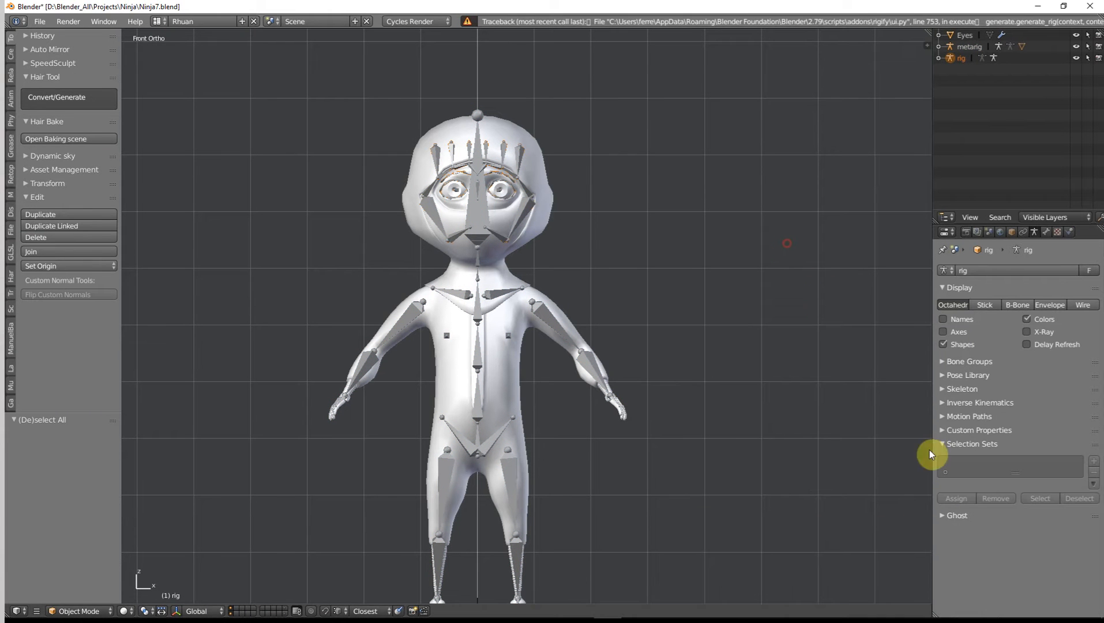
{"action": "right_click", "coordinate": [505, 300]}
{"action": "right_click", "coordinate": [505, 299]}
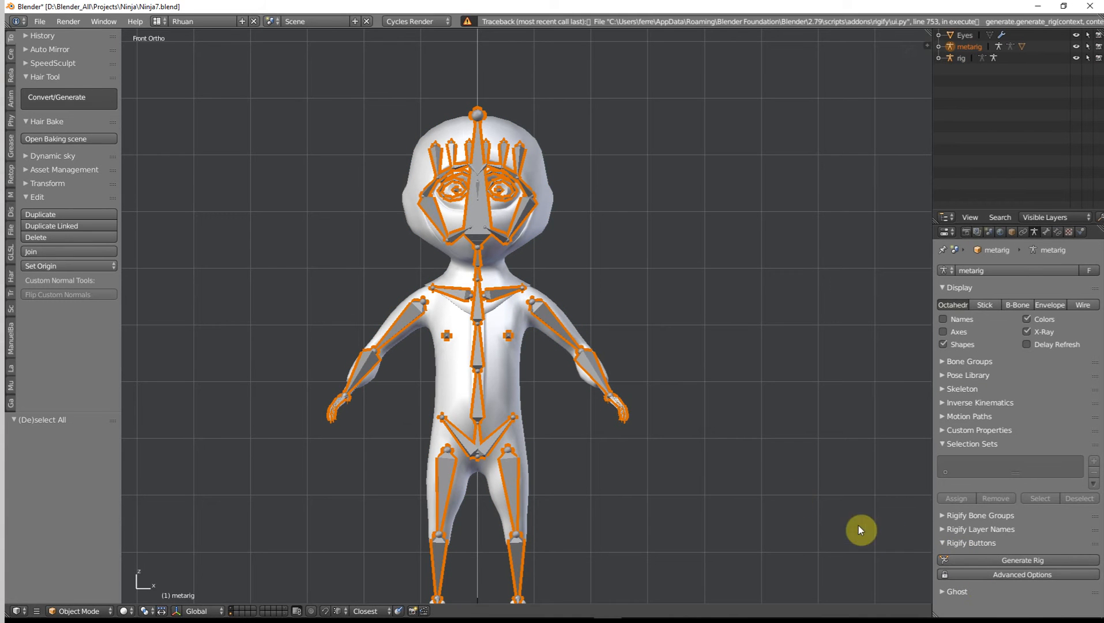
Step: Examine the Ninja mesh's automatic weights in Weight Paint mode and return to Object Mode
{"action": "middle_click_drag", "start_coordinate": [698, 403], "coordinate": [663, 425]}
{"action": "right_click", "coordinate": [523, 275]}
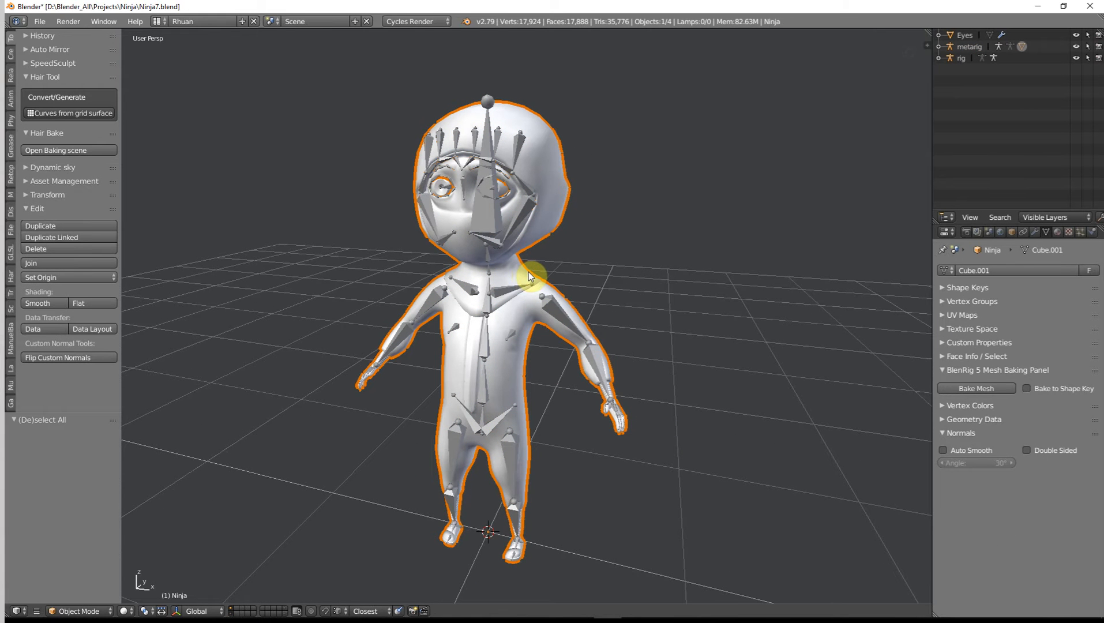
{"action": "key", "text": "ctrl+Tab"}
{"action": "scroll", "coordinate": [529, 272], "scroll_direction": "up", "scroll_amount": 5}
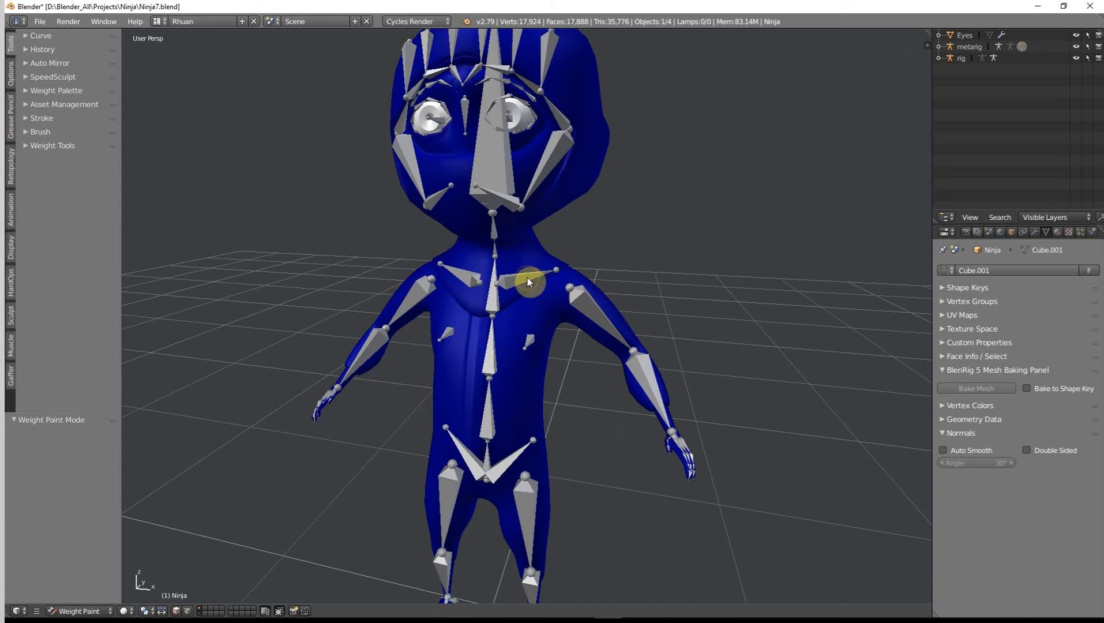
{"action": "key", "text": "Tab"}
{"action": "key", "text": "Tab"}
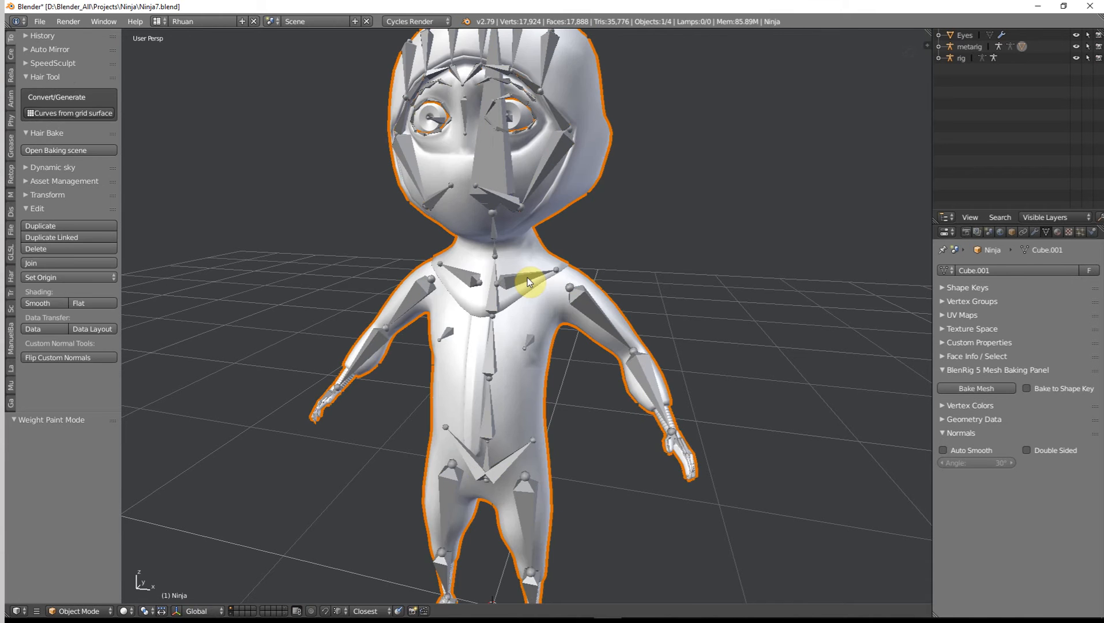
Step: Put the metarig into Pose Mode, add the Ninja mesh to the selection and switch it to Weight Paint mode
{"action": "right_click", "coordinate": [528, 277]}
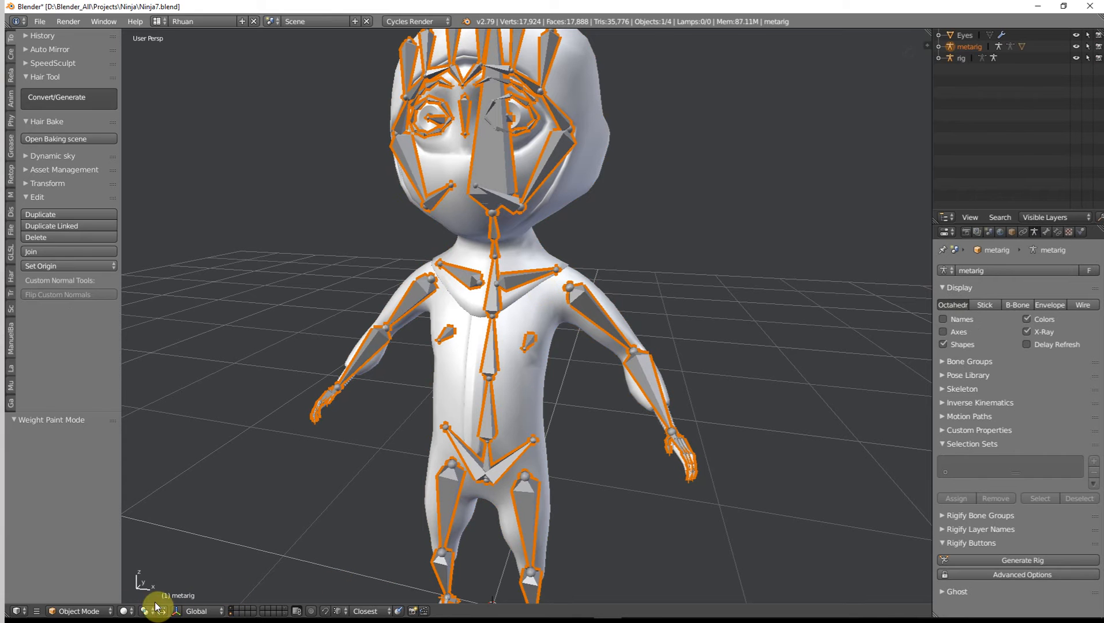
{"action": "left_click", "coordinate": [98, 610]}
{"action": "left_click", "coordinate": [92, 576]}
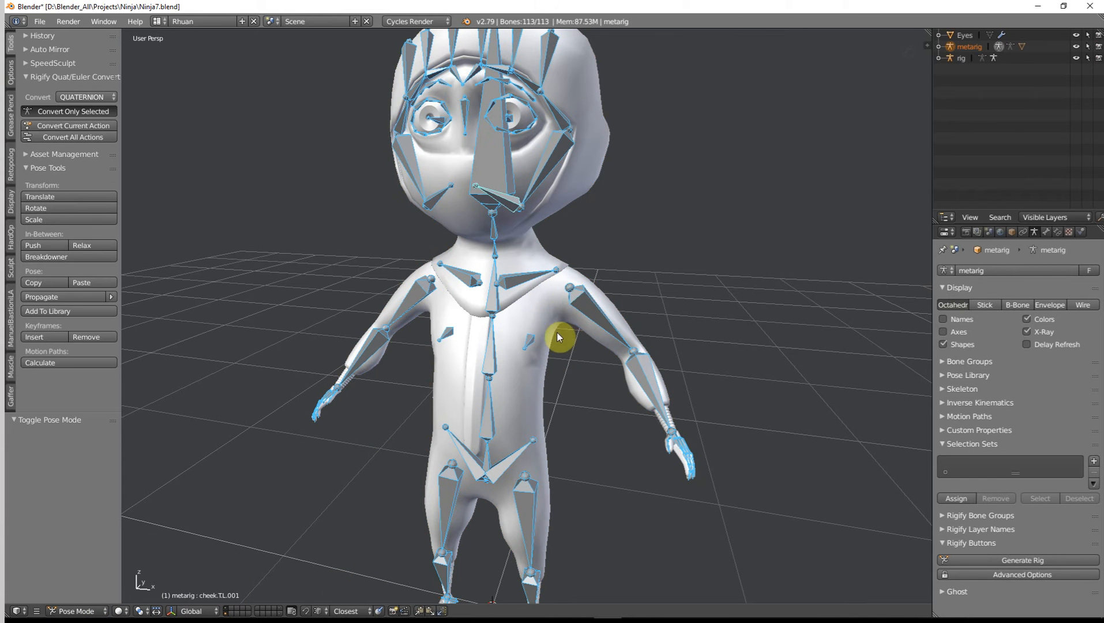
{"action": "right_click", "coordinate": [578, 273], "text": "shift"}
{"action": "key", "text": "ctrl+Tab"}
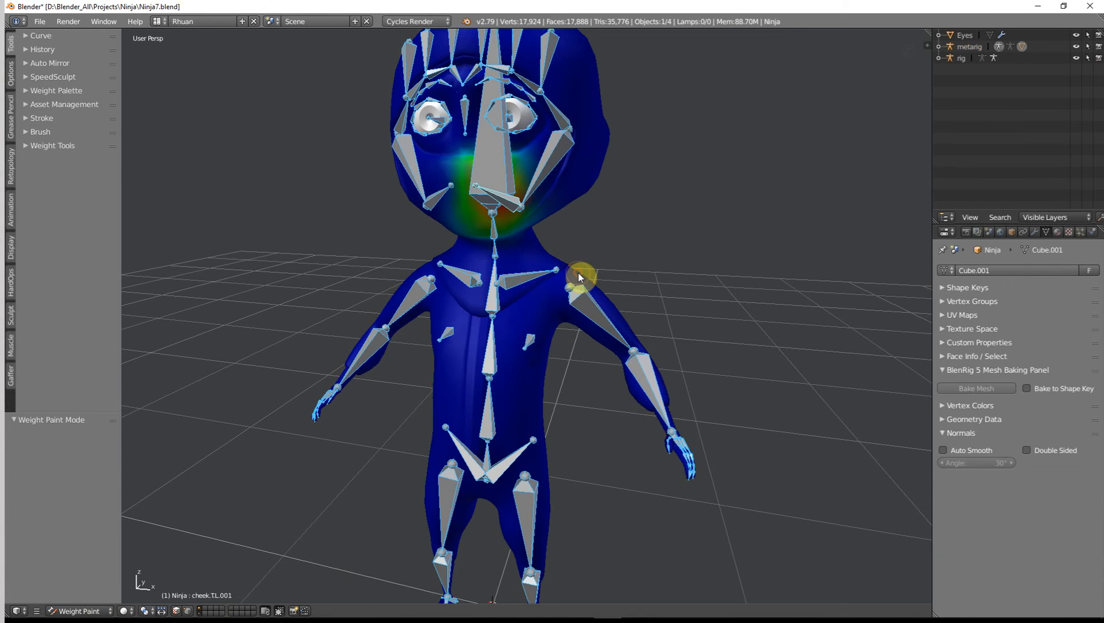
Step: Examine the Ninja mesh's weights for individual metarig bones, including the head bone spine.006
{"action": "right_click", "coordinate": [529, 274]}
{"action": "middle_click_drag", "start_coordinate": [540, 275], "coordinate": [500, 259]}
{"action": "right_click", "coordinate": [478, 193]}
{"action": "middle_click_drag", "start_coordinate": [521, 221], "coordinate": [537, 249]}
{"action": "right_click", "coordinate": [506, 171]}
{"action": "scroll", "coordinate": [507, 173], "scroll_direction": "down", "scroll_amount": 4}
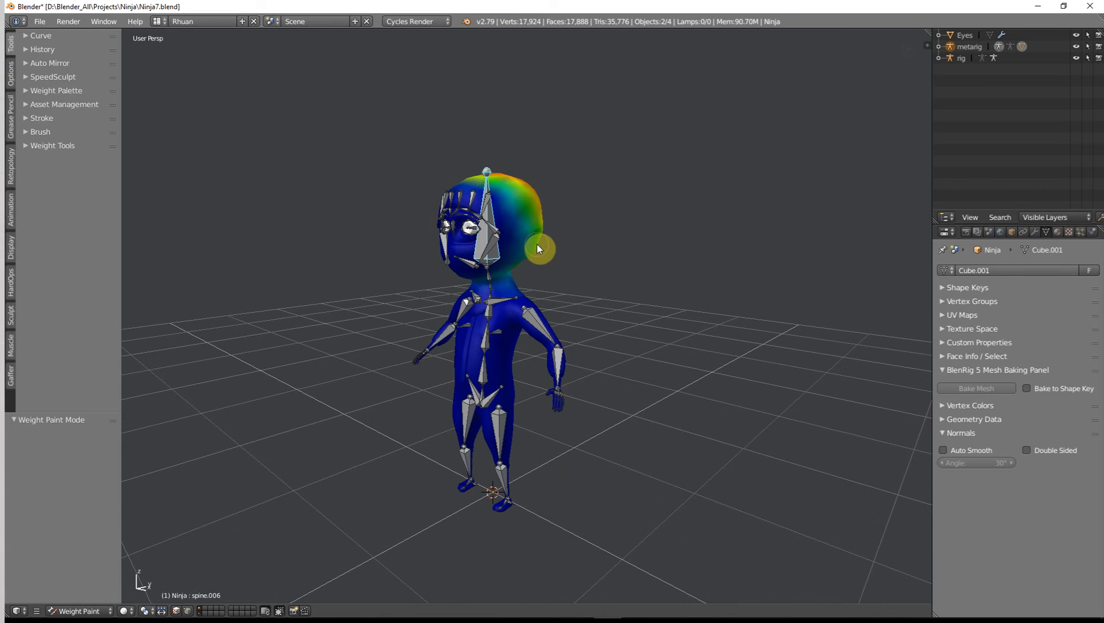
Step: Leave Weight Paint mode and return the metarig to Object Mode
{"action": "key", "text": "ctrl+Tab"}
{"action": "mouse_move", "coordinate": [533, 311]}
{"action": "middle_mouse_down"}
{"action": "mouse_move", "coordinate": [588, 319]}
{"action": "mouse_move", "coordinate": [485, 279]}
{"action": "middle_mouse_up"}
{"action": "scroll", "coordinate": [541, 310], "scroll_direction": "up", "scroll_amount": 2}
{"action": "right_click", "coordinate": [490, 236]}
{"action": "key", "text": "ctrl+Tab"}
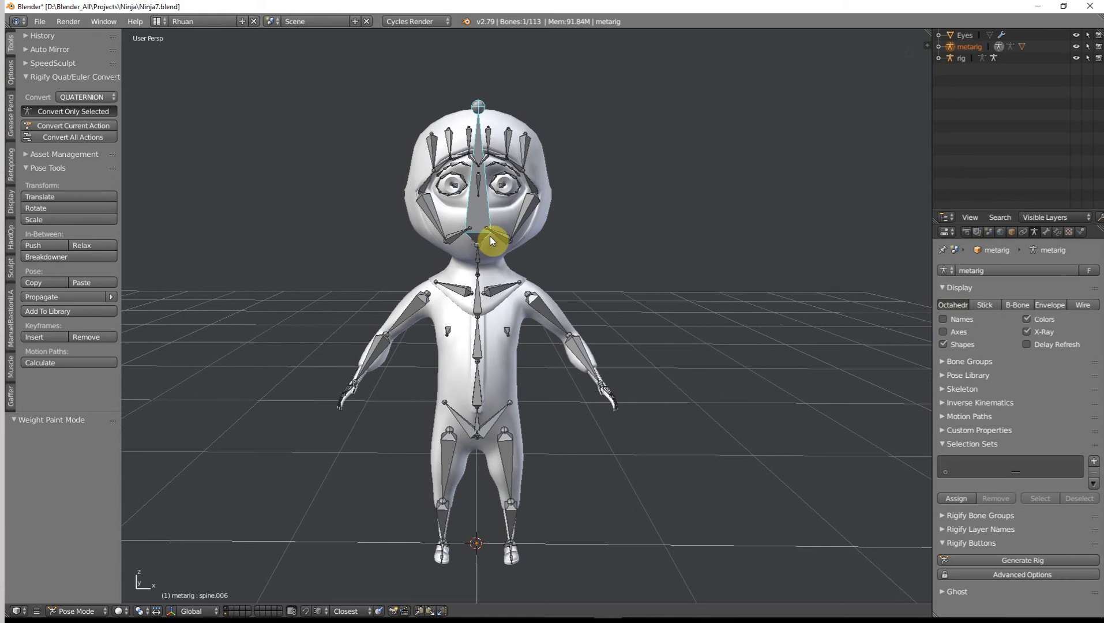
{"action": "left_click", "coordinate": [959, 58]}
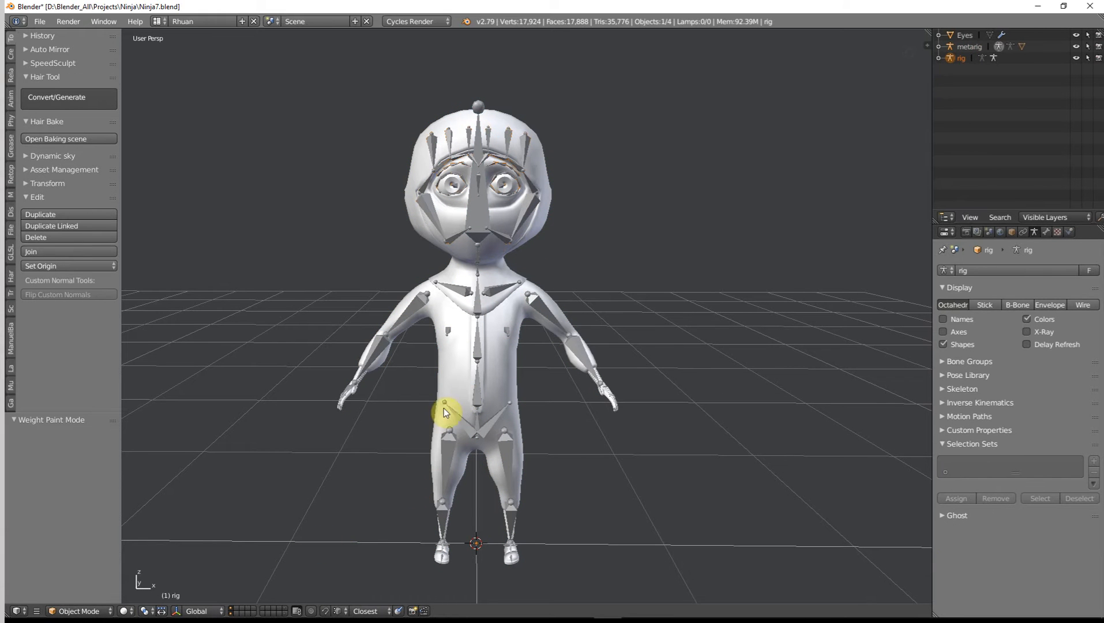
{"action": "left_click", "coordinate": [975, 47]}
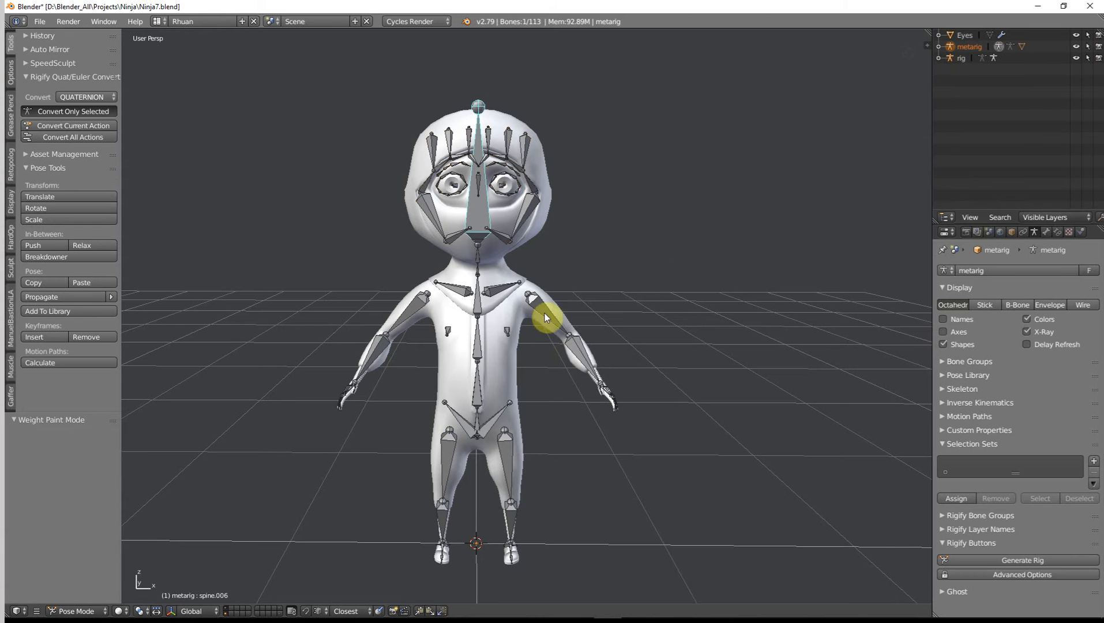
{"action": "left_click", "coordinate": [77, 610]}
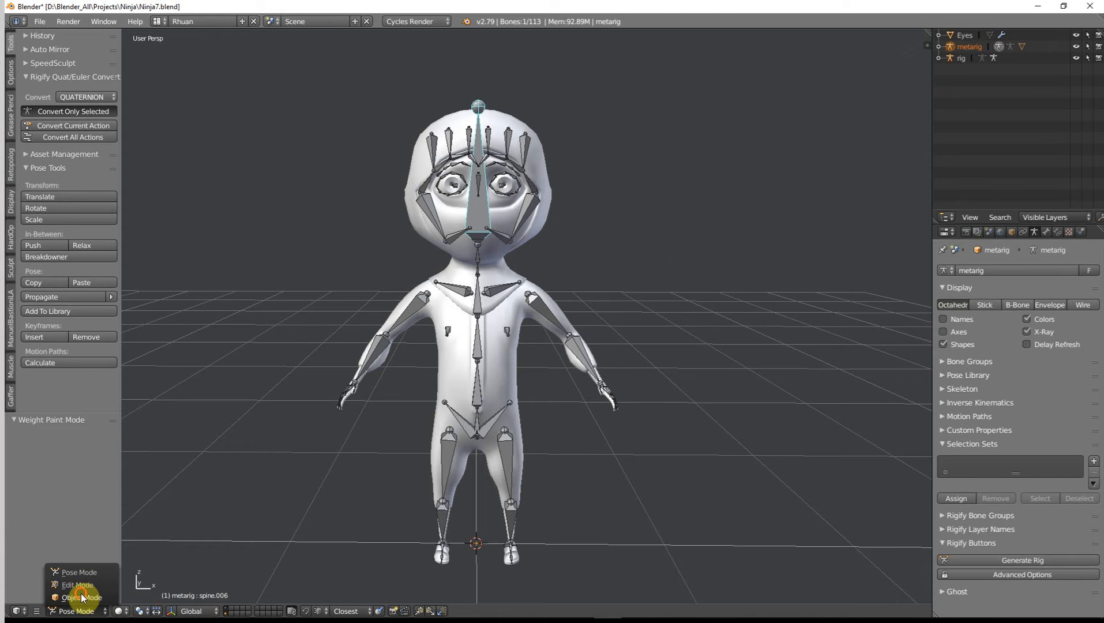
{"action": "left_click", "coordinate": [81, 587]}
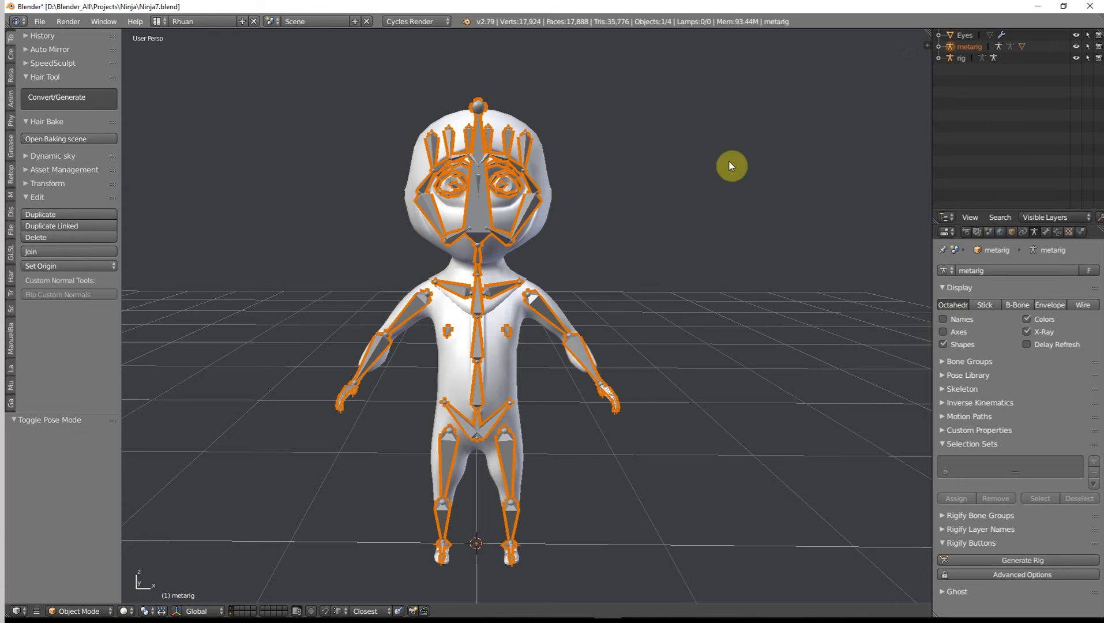
Step: Select only the metarig and move it to layer 19
{"action": "key", "text": "a"}
{"action": "left_click", "coordinate": [981, 49]}
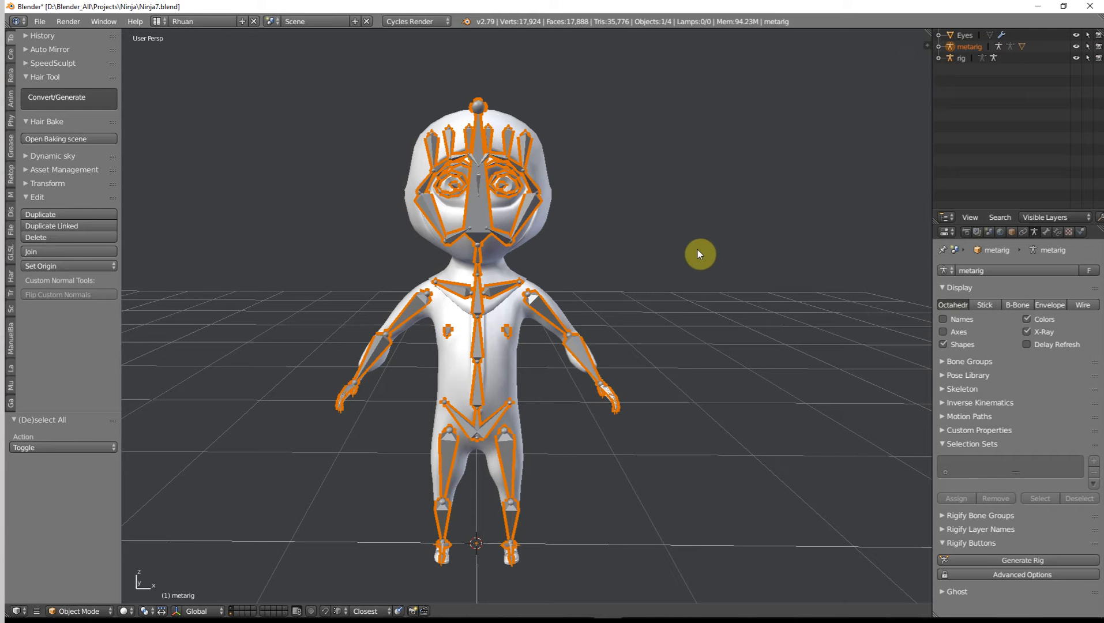
{"action": "key", "text": "m"}
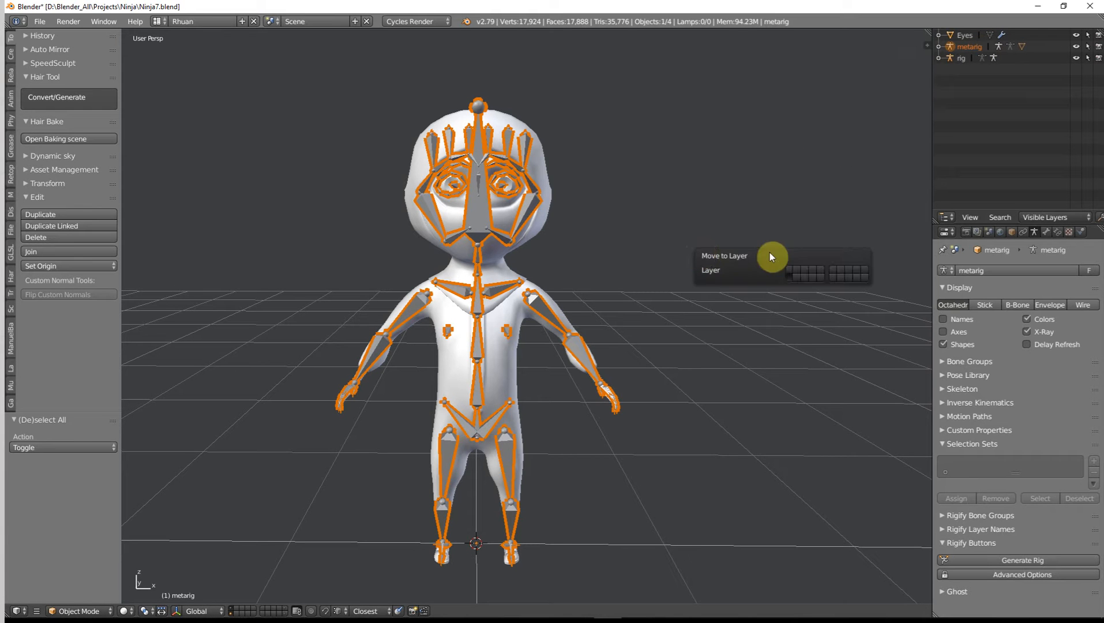
{"action": "left_click", "coordinate": [853, 279]}
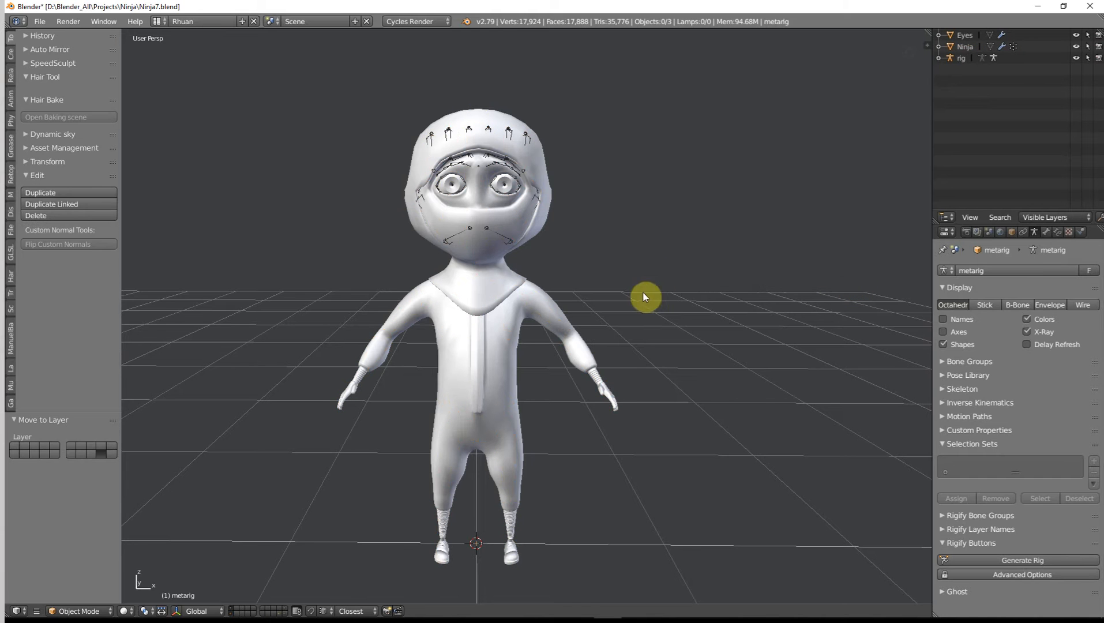
Step: Delete the incomplete armature named rig, which only has face bones
{"action": "right_click", "coordinate": [488, 230]}
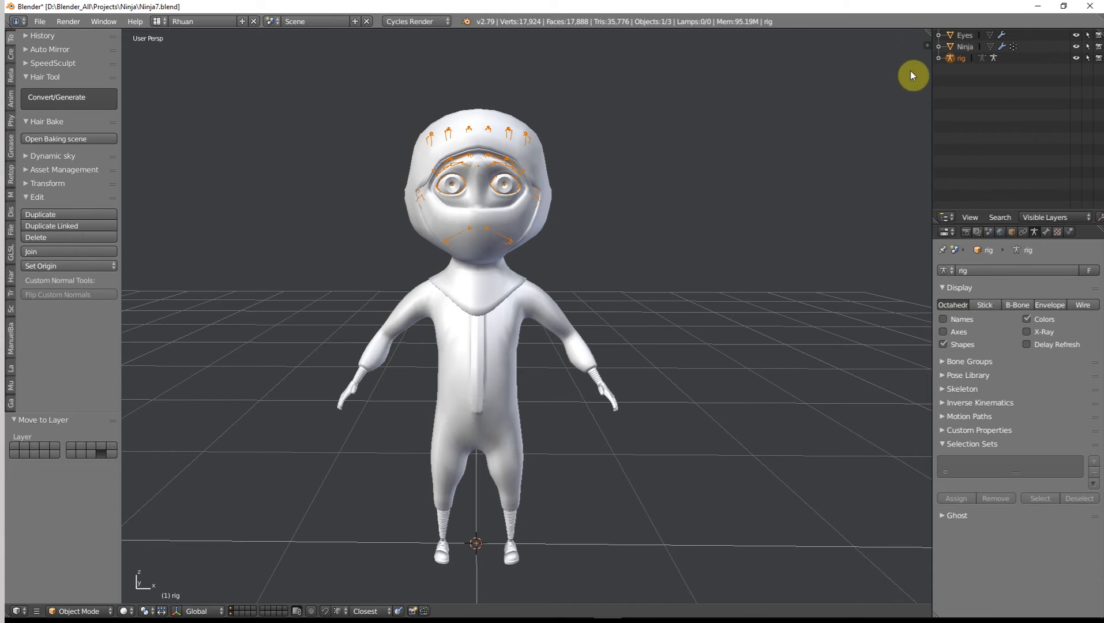
{"action": "left_click", "coordinate": [944, 446]}
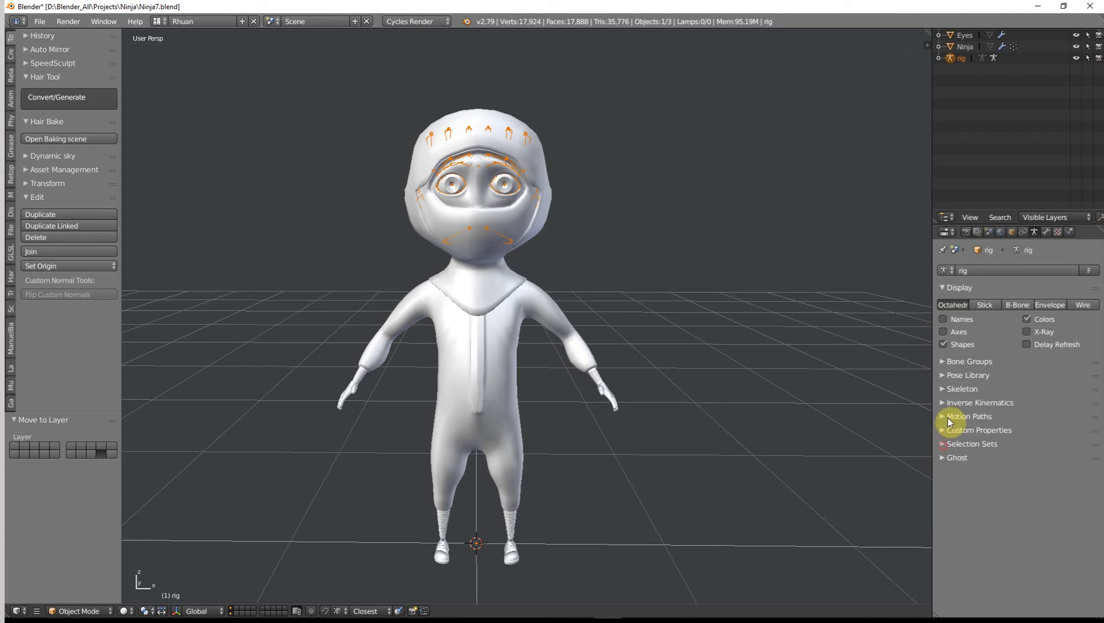
{"action": "left_click", "coordinate": [1036, 232]}
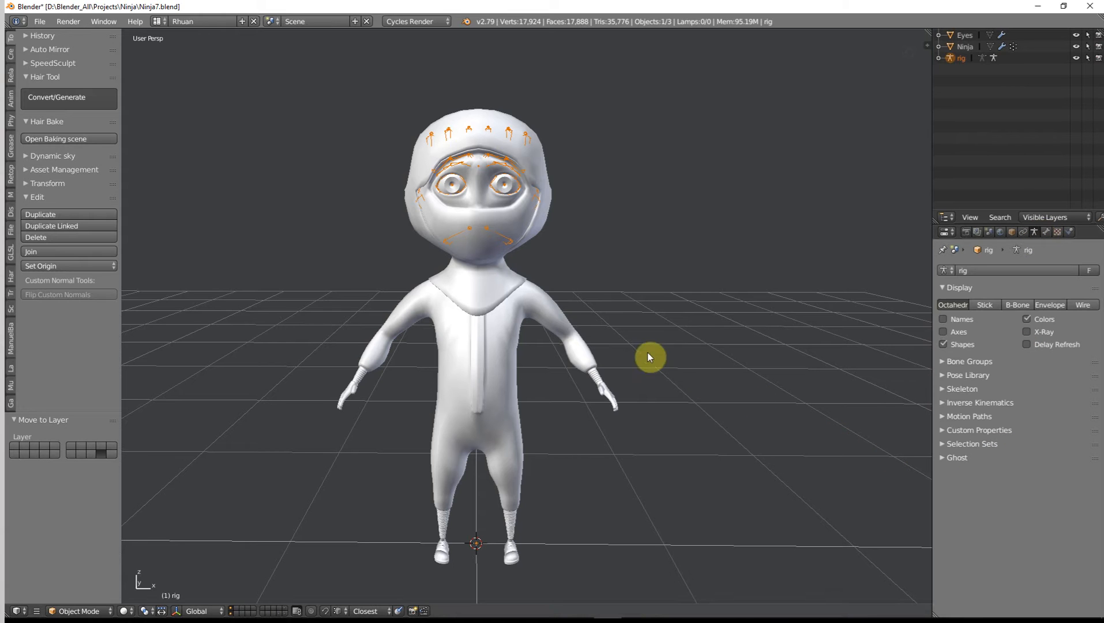
{"action": "mouse_move", "coordinate": [651, 238]}
{"action": "middle_mouse_down"}
{"action": "mouse_move", "coordinate": [545, 231]}
{"action": "mouse_move", "coordinate": [584, 253]}
{"action": "mouse_move", "coordinate": [603, 249]}
{"action": "mouse_move", "coordinate": [601, 284]}
{"action": "mouse_move", "coordinate": [643, 293]}
{"action": "mouse_move", "coordinate": [560, 357]}
{"action": "mouse_move", "coordinate": [608, 296]}
{"action": "mouse_move", "coordinate": [685, 355]}
{"action": "mouse_move", "coordinate": [560, 356]}
{"action": "mouse_move", "coordinate": [563, 298]}
{"action": "middle_mouse_up"}
{"action": "key", "text": "z"}
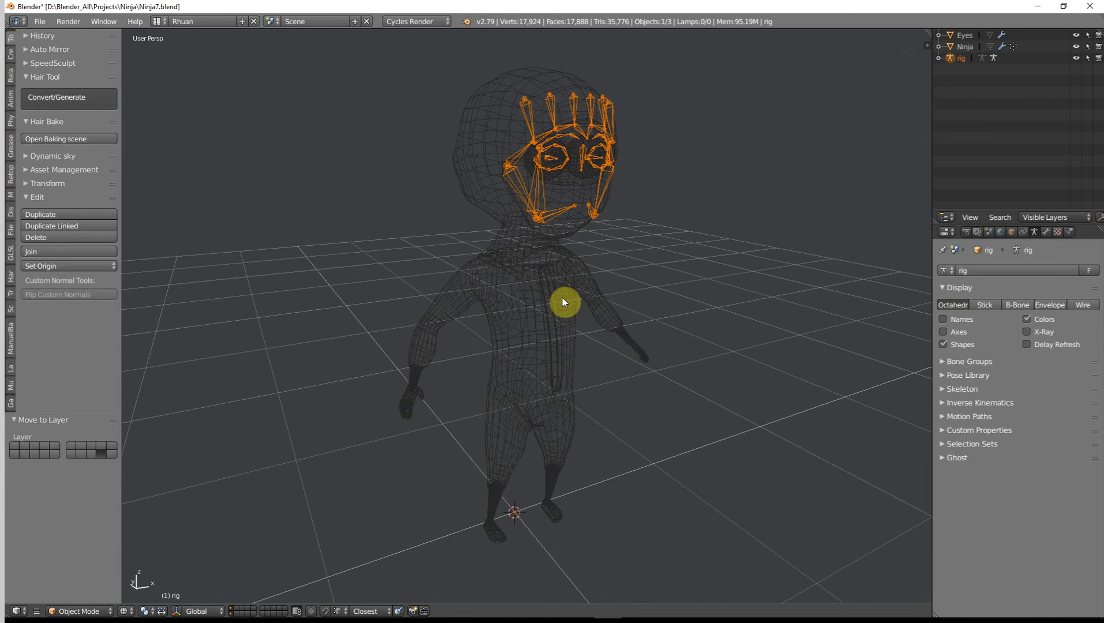
{"action": "key", "text": "x"}
{"action": "left_click", "coordinate": [561, 297]}
{"action": "scroll", "coordinate": [394, 556], "scroll_direction": "down", "scroll_amount": 1}
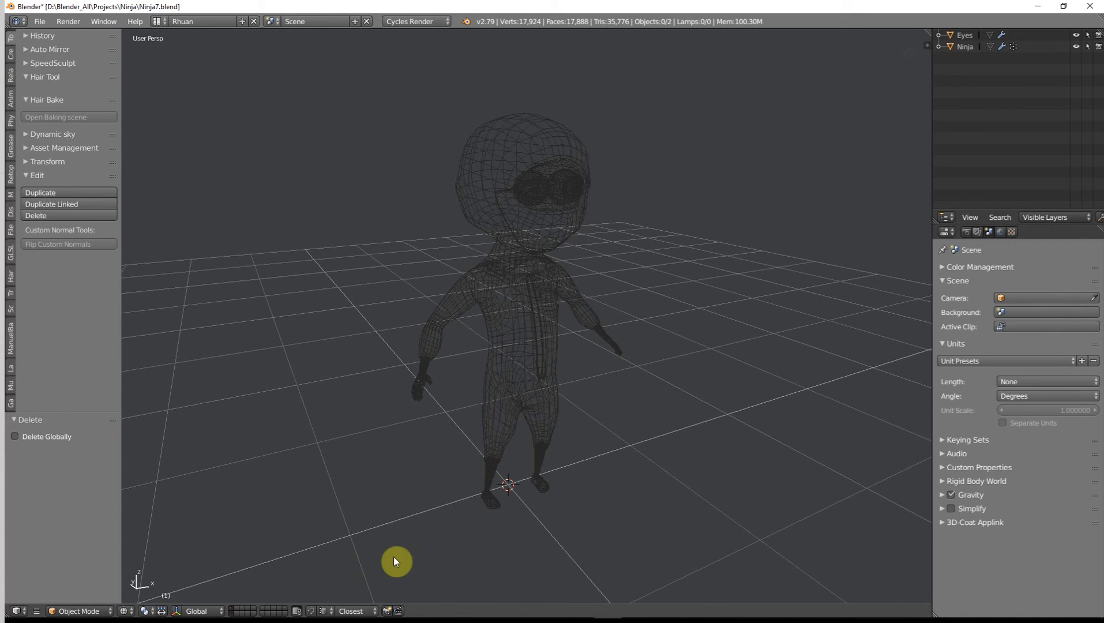
Step: Show layers 1 and 19 together in solid shading and select the Ninja mesh with the metarig
{"action": "left_click", "coordinate": [280, 614]}
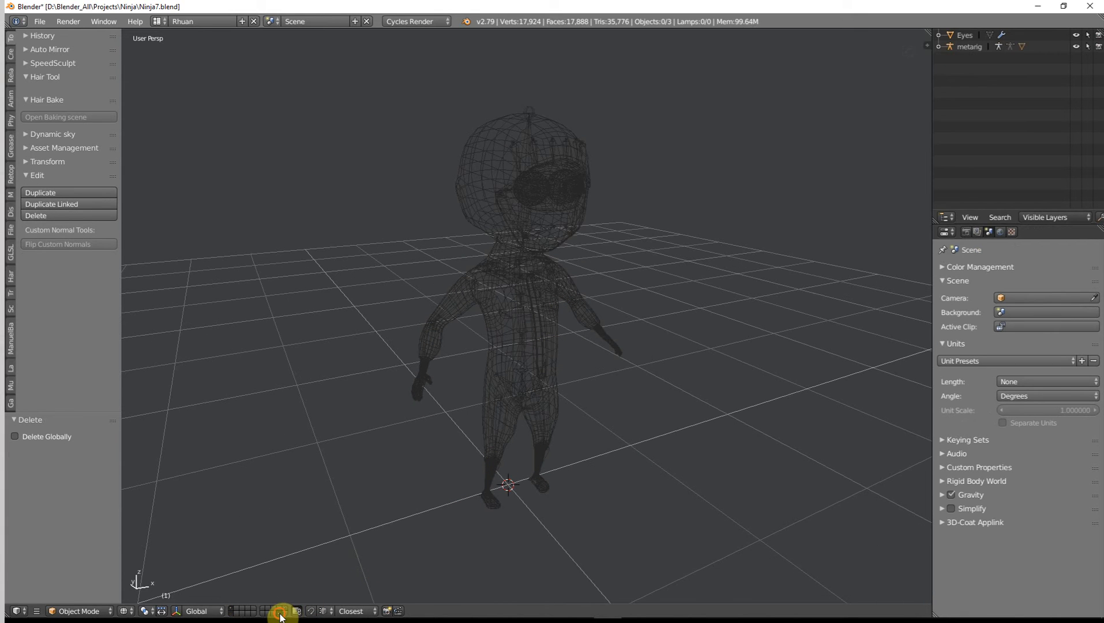
{"action": "left_click", "coordinate": [232, 609]}
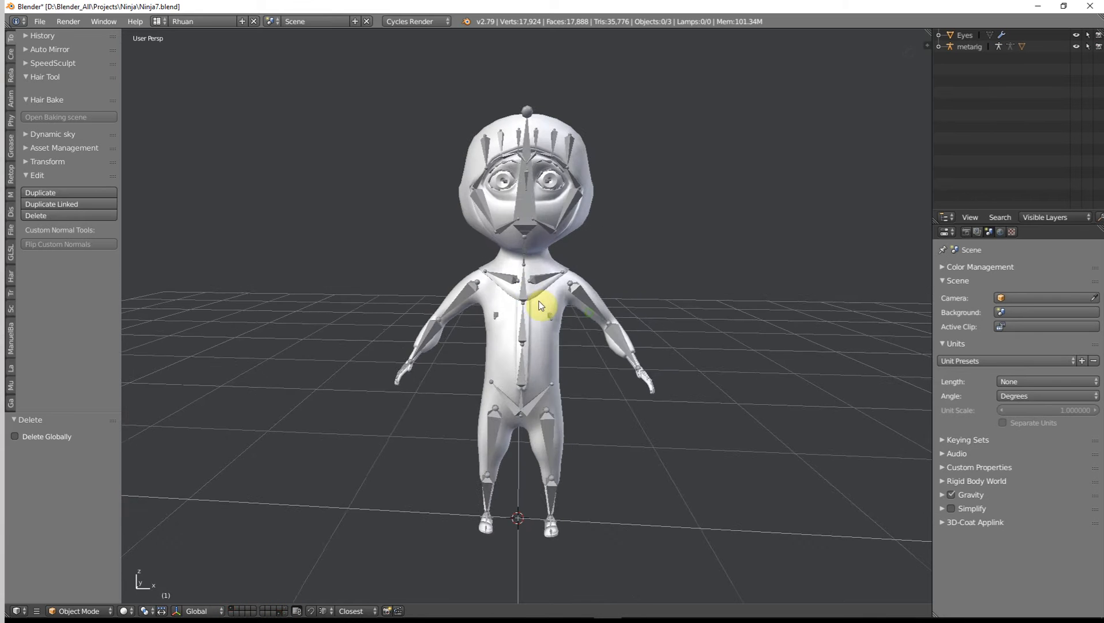
{"action": "right_click", "coordinate": [557, 261]}
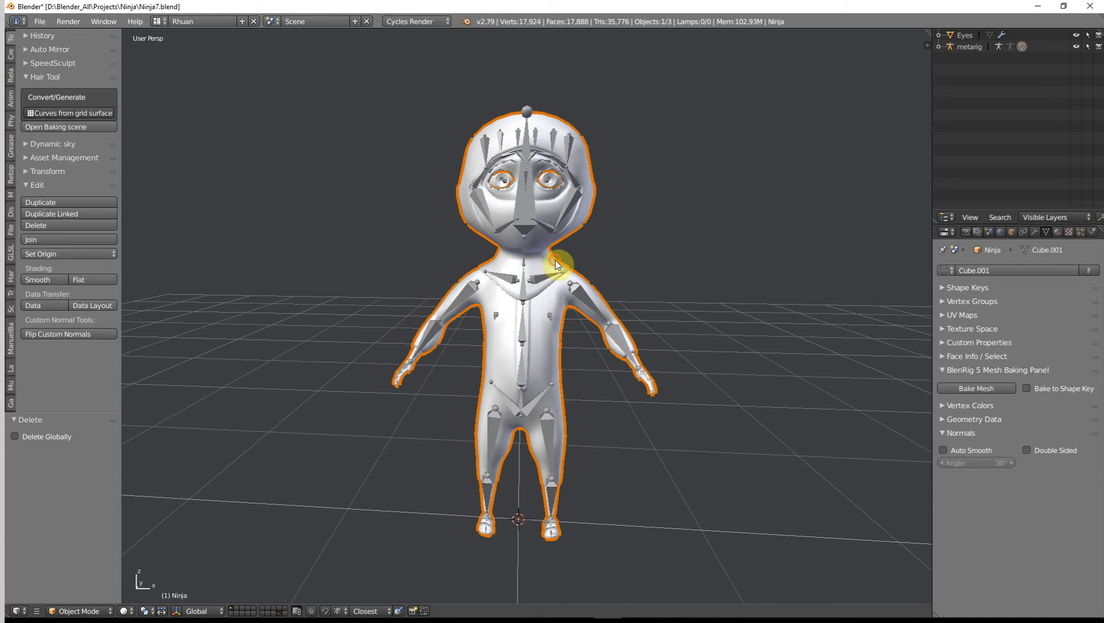
{"action": "right_click", "coordinate": [529, 220], "text": "shift"}
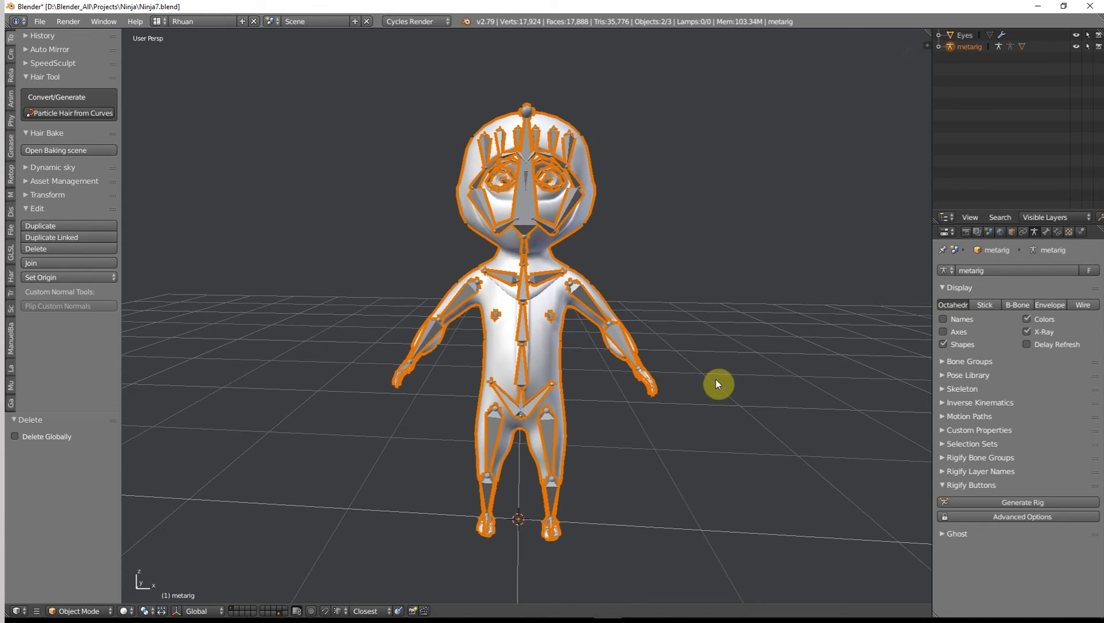
{"action": "middle_click_drag", "start_coordinate": [589, 261], "coordinate": [605, 278]}
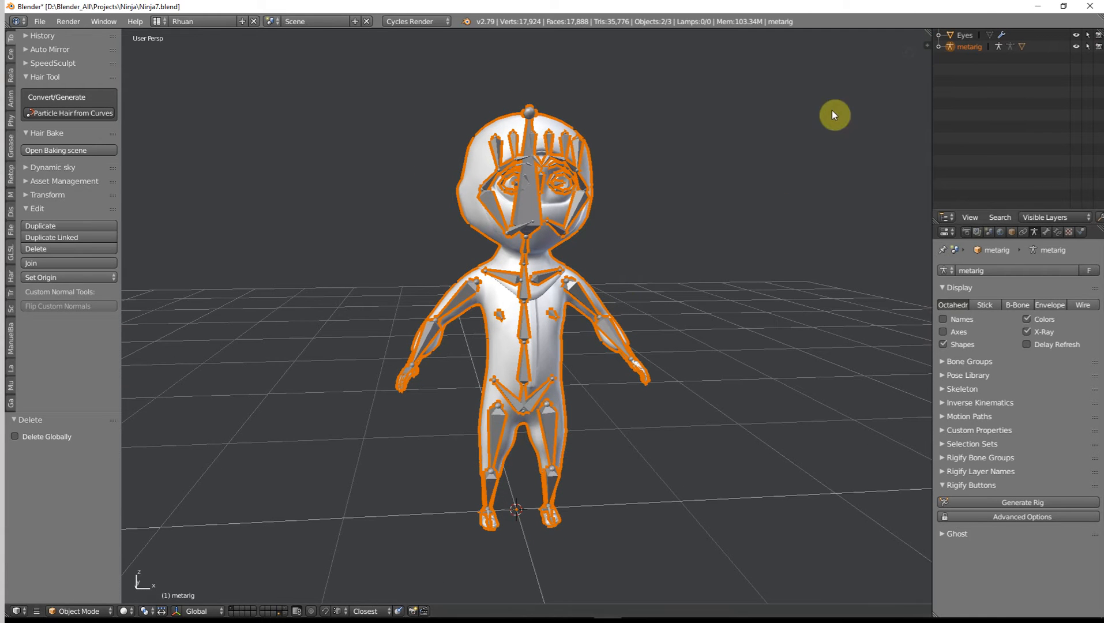
Step: Check the metarig's child objects in the outliner and generate the Rigify rig with only the metarig selected
{"action": "right_click", "coordinate": [490, 185]}
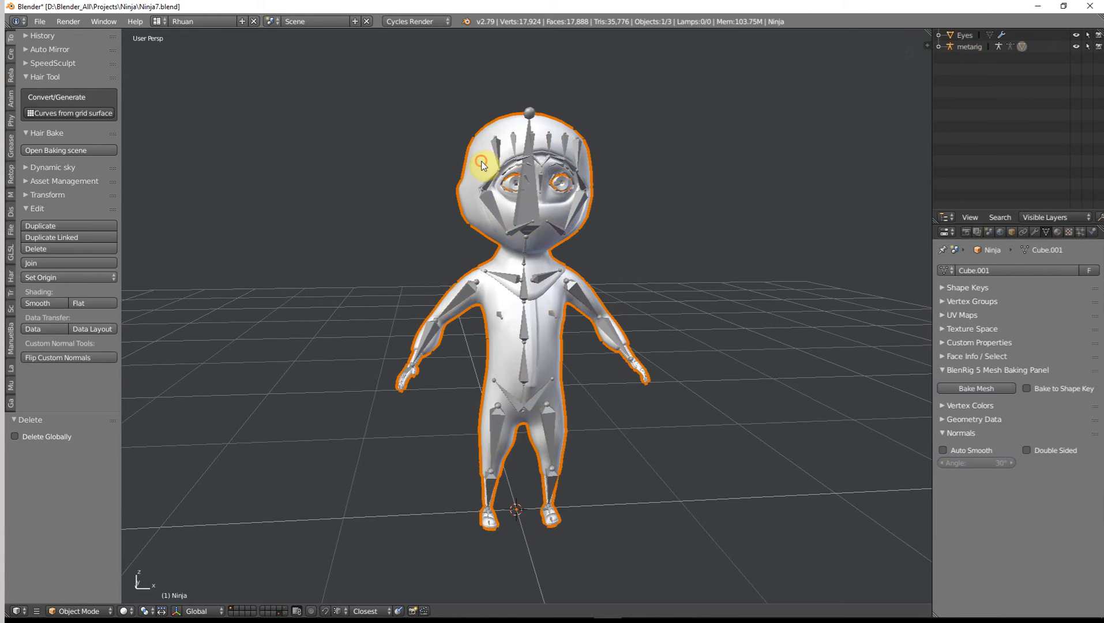
{"action": "left_click", "coordinate": [939, 46]}
{"action": "left_click", "coordinate": [970, 47]}
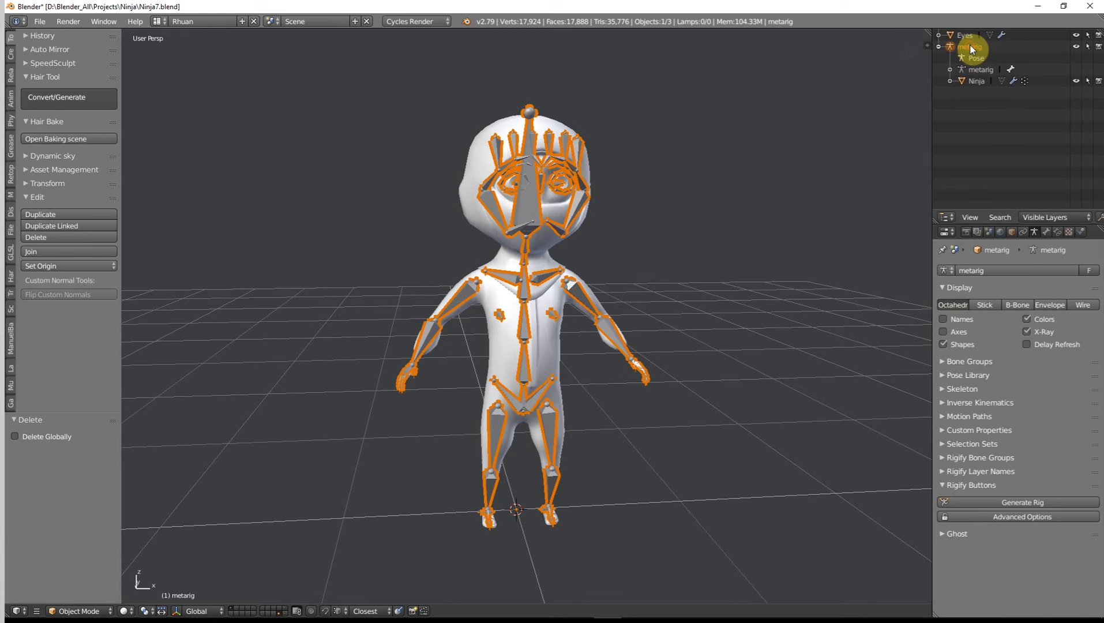
{"action": "left_click", "coordinate": [937, 47]}
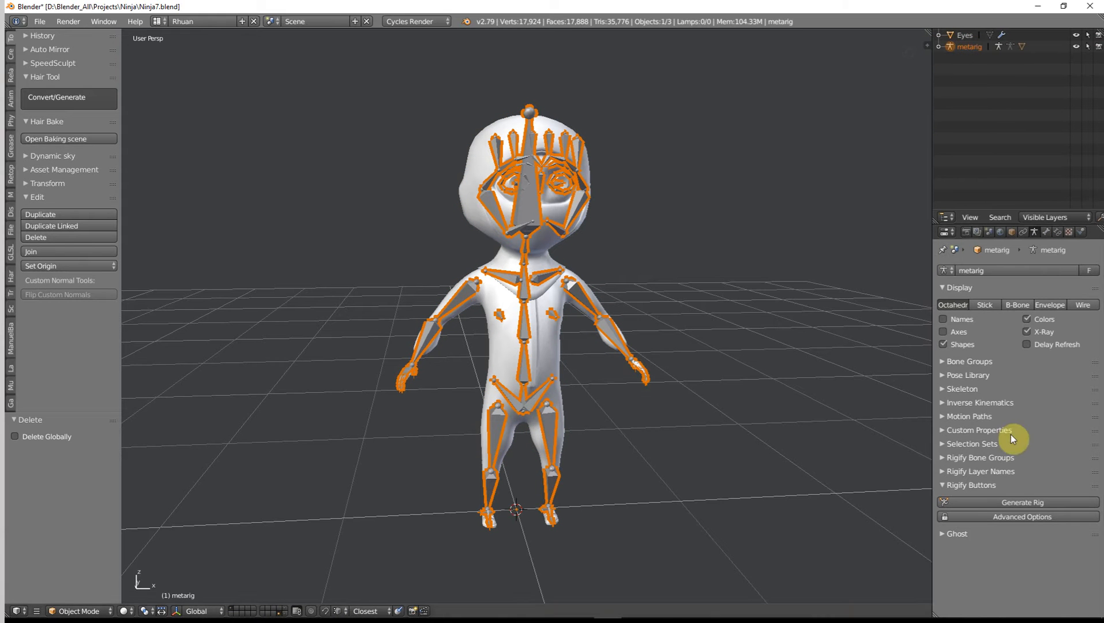
{"action": "left_click", "coordinate": [1013, 504]}
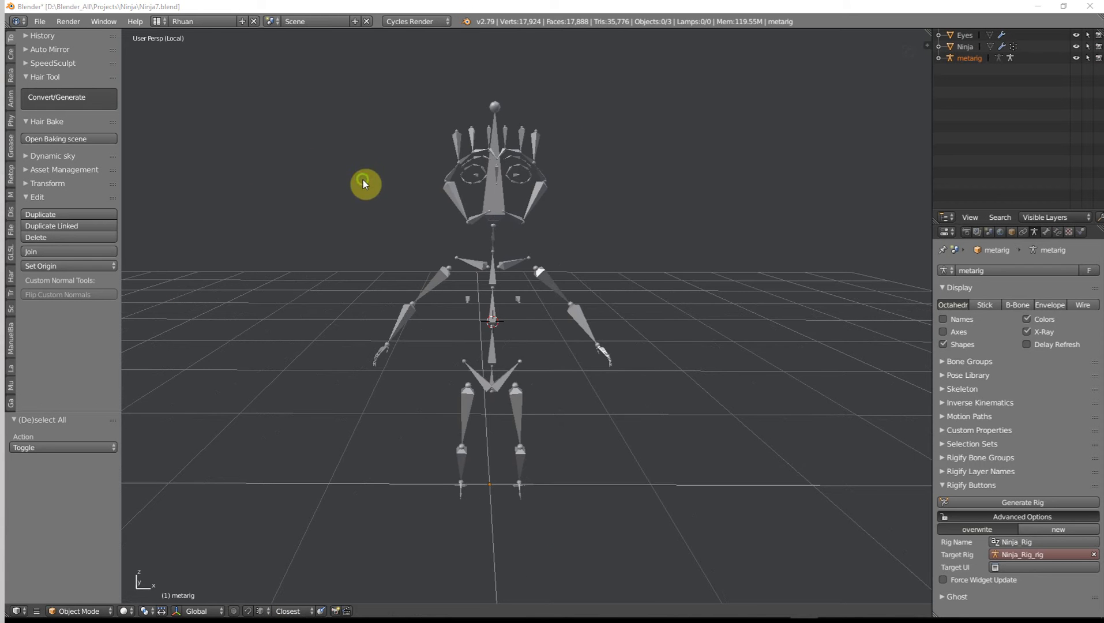
Step: Examine the metarig's face, neck and upper body bones in local view from several angles
{"action": "middle_click_drag", "start_coordinate": [364, 182], "coordinate": [453, 293]}
{"action": "scroll", "coordinate": [518, 271], "scroll_direction": "up", "scroll_amount": 2}
{"action": "middle_click_drag", "start_coordinate": [558, 264], "coordinate": [526, 259]}
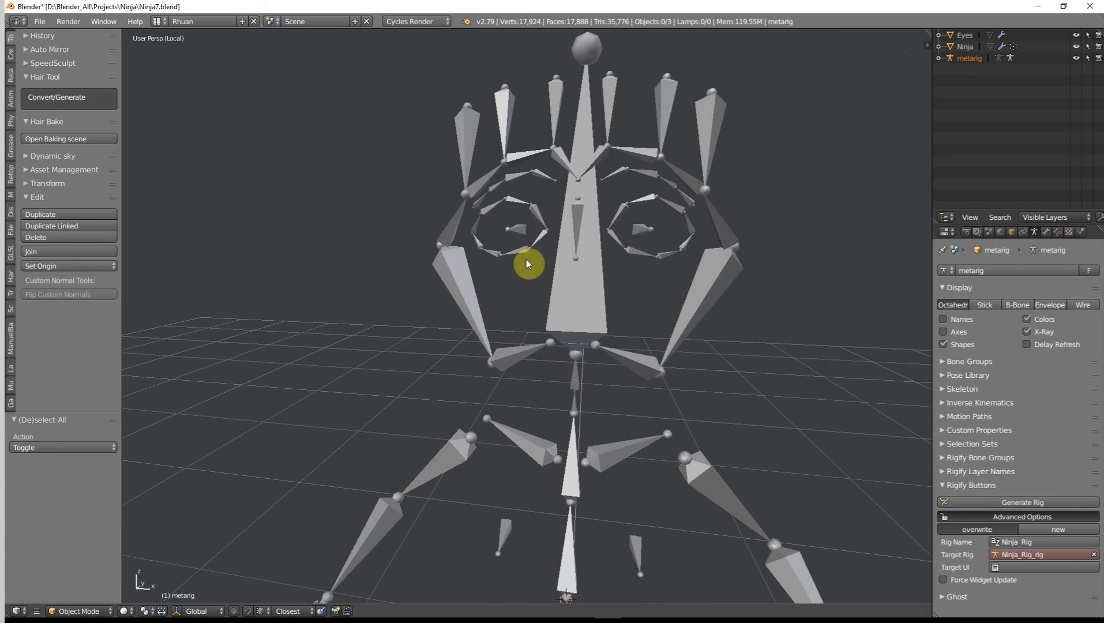
{"action": "middle_click_drag", "start_coordinate": [628, 319], "coordinate": [461, 219]}
{"action": "scroll", "coordinate": [465, 291], "scroll_direction": "down", "scroll_amount": 8}
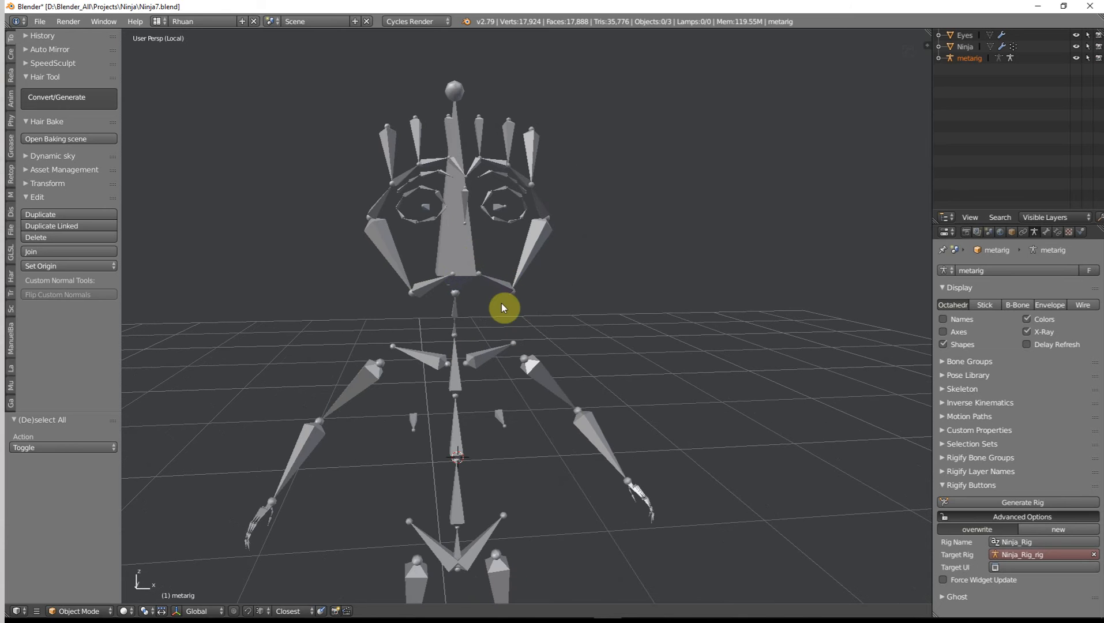
{"action": "middle_click_drag", "start_coordinate": [469, 286], "coordinate": [500, 341]}
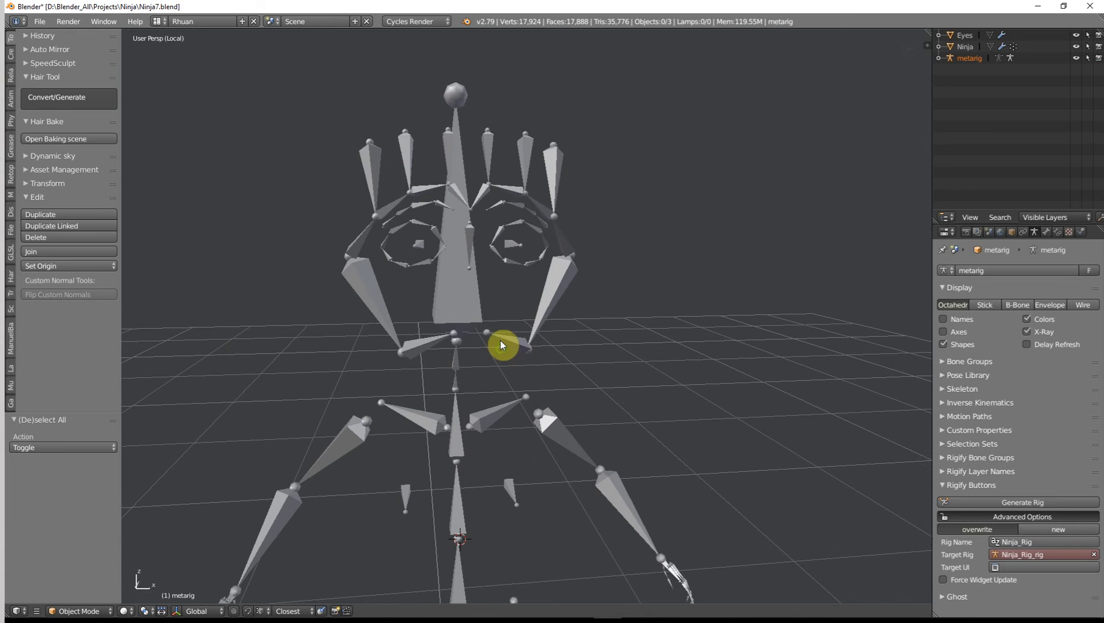
{"action": "middle_click_drag", "start_coordinate": [563, 272], "coordinate": [504, 254]}
{"action": "middle_click_drag", "start_coordinate": [421, 236], "coordinate": [438, 313]}
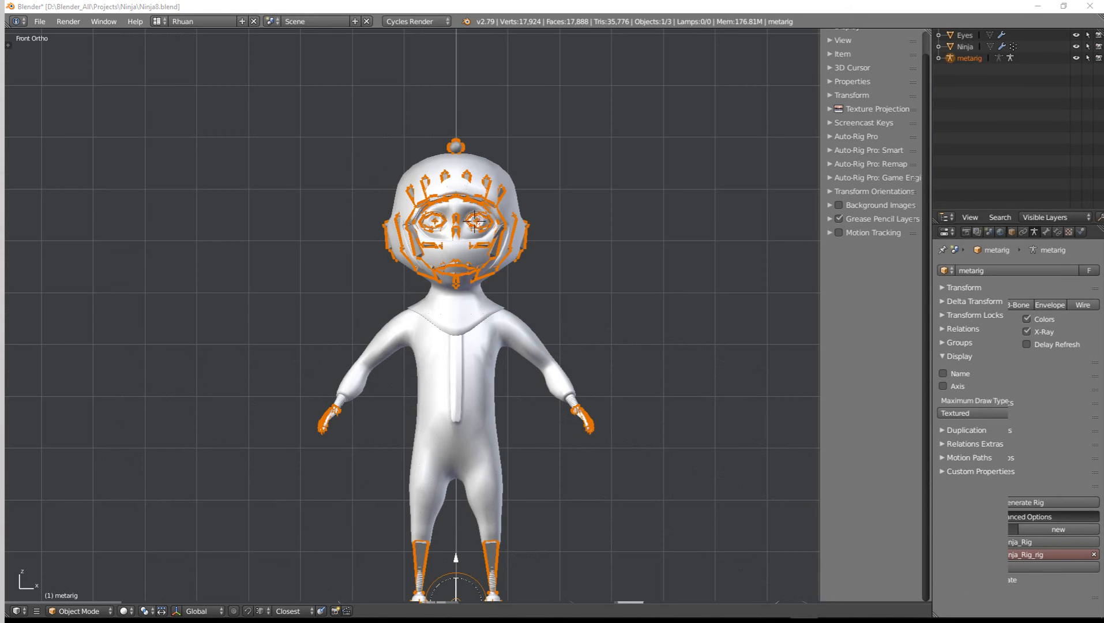
Step: Examine how the metarig's face bones fit the Ninja head in wireframe and solid shading, ending in front view
{"action": "scroll", "coordinate": [466, 310], "scroll_direction": "up", "scroll_amount": 3}
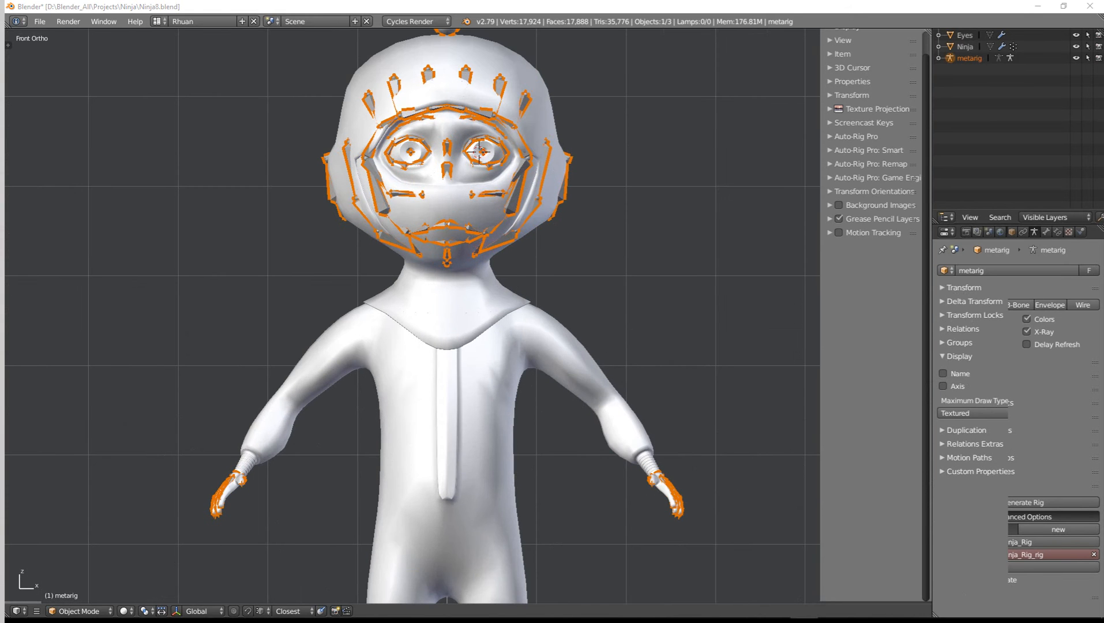
{"action": "mouse_move", "coordinate": [439, 312]}
{"action": "middle_mouse_down"}
{"action": "mouse_move", "coordinate": [484, 329]}
{"action": "mouse_move", "coordinate": [410, 337]}
{"action": "mouse_move", "coordinate": [496, 338]}
{"action": "mouse_move", "coordinate": [357, 317]}
{"action": "mouse_move", "coordinate": [553, 317]}
{"action": "mouse_move", "coordinate": [461, 317]}
{"action": "mouse_move", "coordinate": [525, 340]}
{"action": "mouse_move", "coordinate": [479, 326]}
{"action": "mouse_move", "coordinate": [562, 326]}
{"action": "mouse_move", "coordinate": [508, 328]}
{"action": "mouse_move", "coordinate": [589, 282]}
{"action": "mouse_move", "coordinate": [493, 326]}
{"action": "mouse_move", "coordinate": [541, 326]}
{"action": "mouse_move", "coordinate": [435, 340]}
{"action": "mouse_move", "coordinate": [519, 323]}
{"action": "middle_mouse_up"}
{"action": "scroll", "coordinate": [466, 310], "scroll_direction": "down", "scroll_amount": 1}
{"action": "key", "text": "z"}
{"action": "key", "text": "z"}
{"action": "key", "text": "a"}
{"action": "right_click", "coordinate": [420, 222]}
{"action": "key", "text": "z"}
{"action": "scroll", "coordinate": [450, 324], "scroll_direction": "down", "scroll_amount": 1}
{"action": "scroll", "coordinate": [358, 317], "scroll_direction": "up", "scroll_amount": 2}
{"action": "scroll", "coordinate": [461, 317], "scroll_direction": "up", "scroll_amount": 2}
{"action": "key", "text": "z"}
{"action": "scroll", "coordinate": [562, 326], "scroll_direction": "down", "scroll_amount": 2}
{"action": "scroll", "coordinate": [519, 323], "scroll_direction": "down", "scroll_amount": 3}
{"action": "key", "text": "KP_1"}
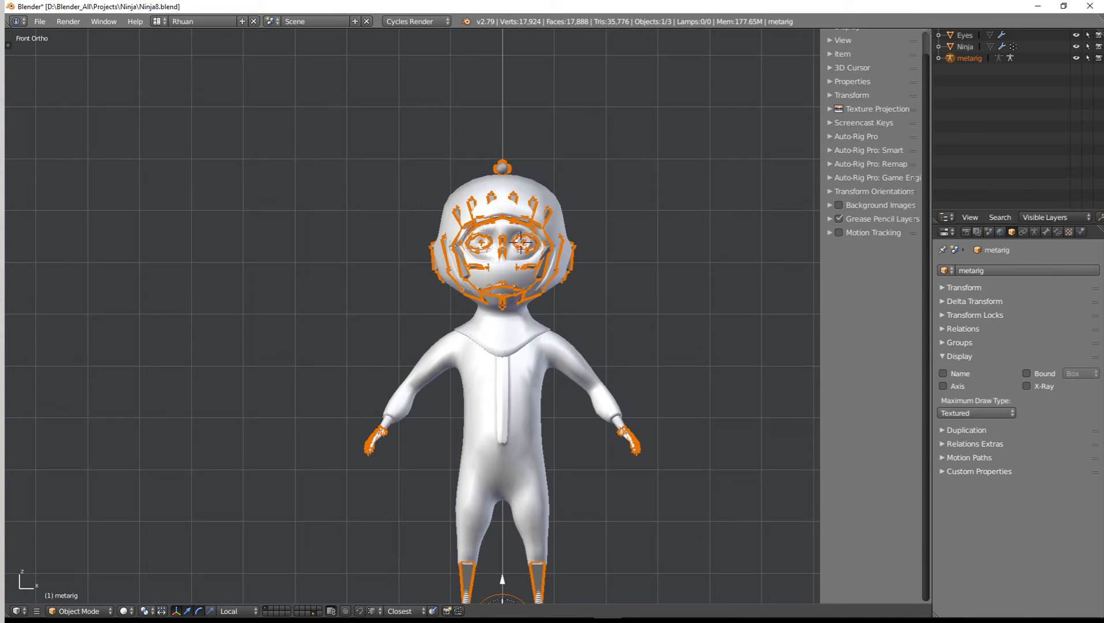
{"action": "middle_click_drag", "start_coordinate": [521, 242], "coordinate": [488, 162], "text": "shift"}
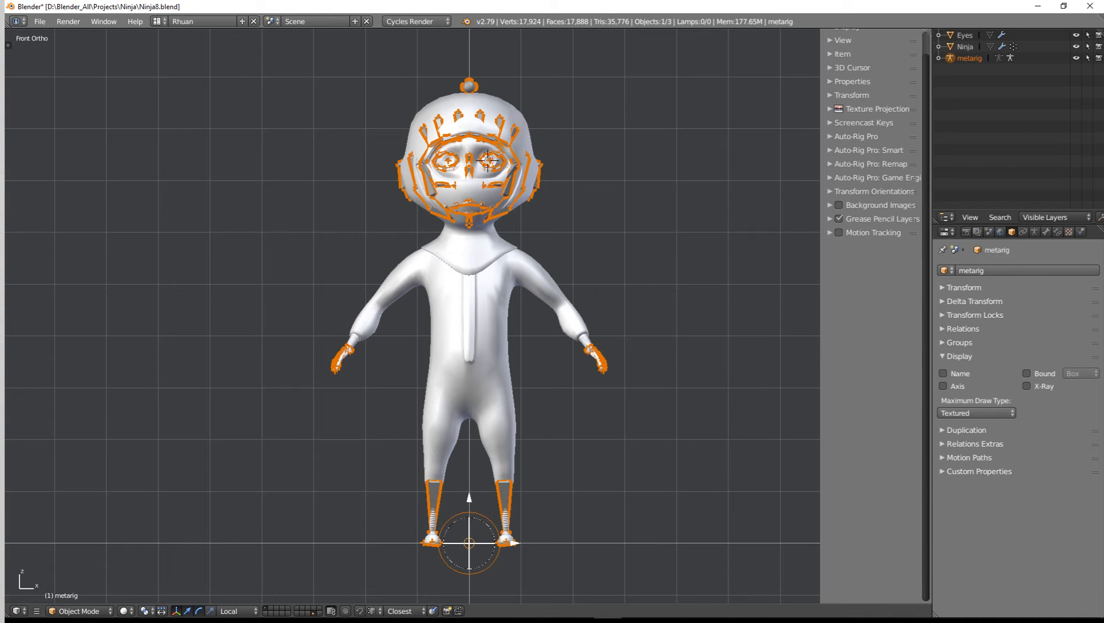
{"action": "scroll", "coordinate": [467, 404], "scroll_direction": "up", "scroll_amount": 3}
{"action": "scroll", "coordinate": [467, 403], "scroll_direction": "down", "scroll_amount": 3}
{"action": "middle_click_drag", "start_coordinate": [462, 192], "coordinate": [46, 201], "text": "shift"}
{"action": "key", "text": "a"}
{"action": "scroll", "coordinate": [470, 195], "scroll_direction": "up", "scroll_amount": 3}
{"action": "key", "text": "a"}
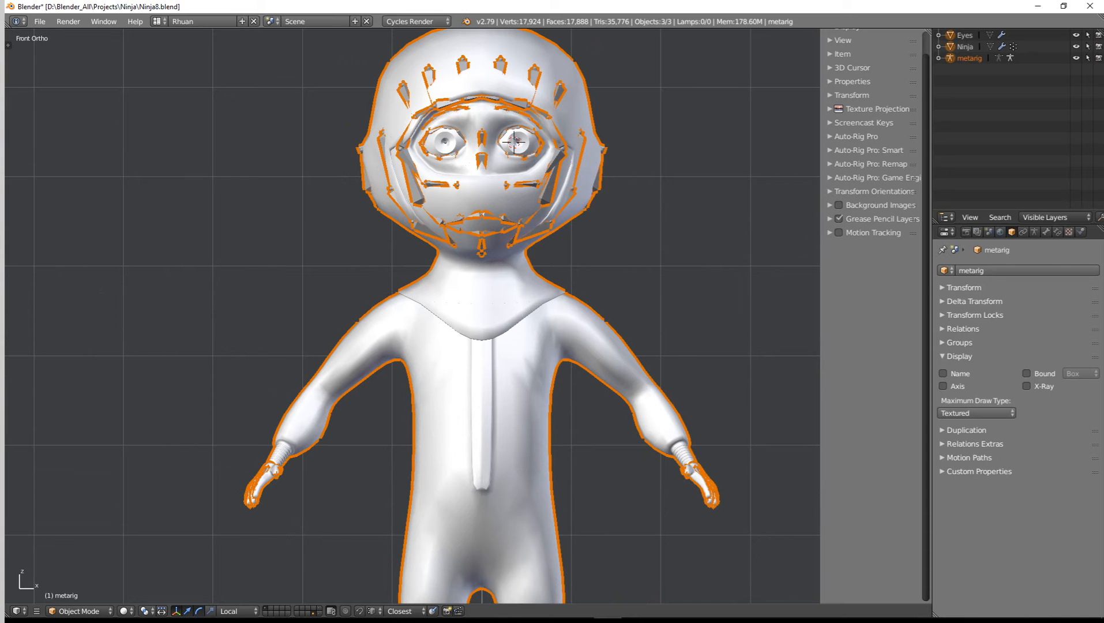
Step: Undo the recent selection changes until only the Ninja mesh is selected, and clear its parent
{"action": "key", "text": "ctrl+z"}
{"action": "key", "text": "ctrl+z"}
{"action": "key", "text": "ctrl+z"}
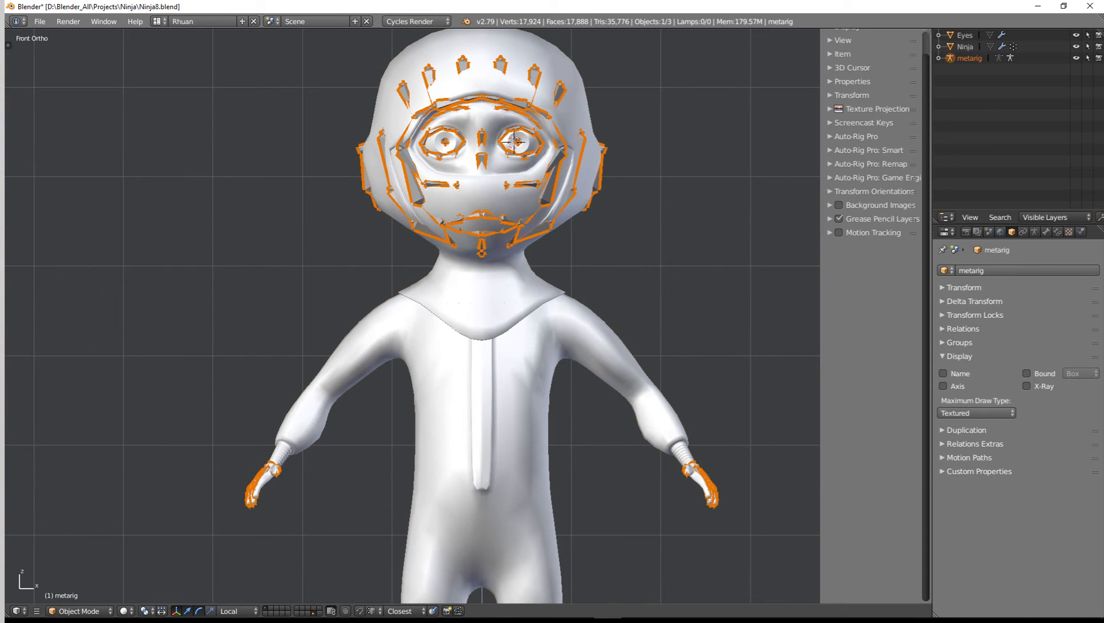
{"action": "key", "text": "ctrl+z"}
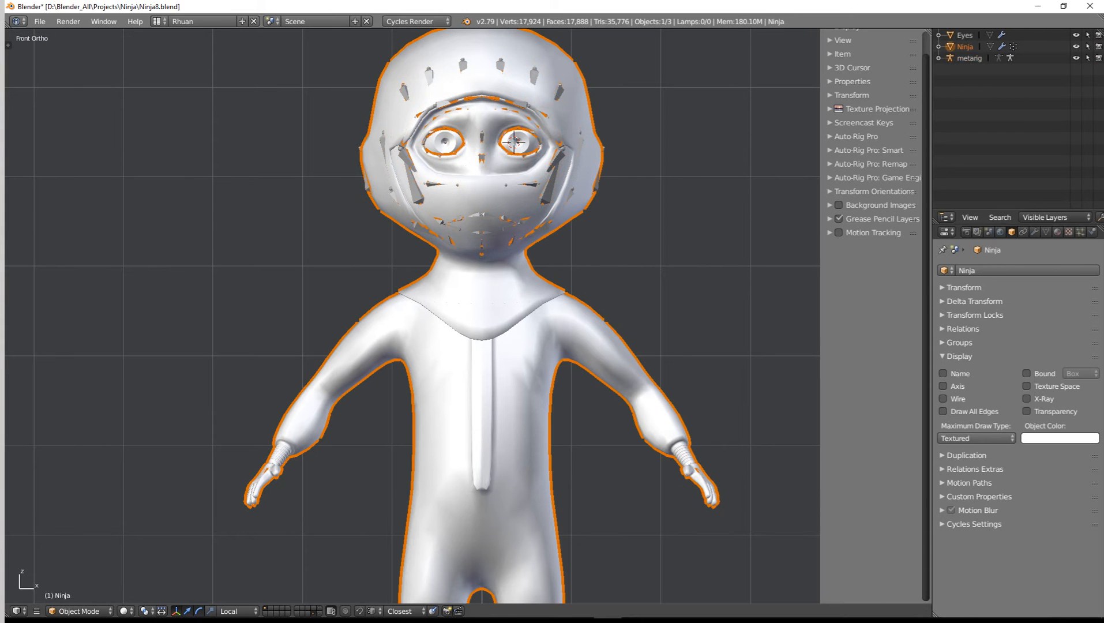
{"action": "scroll", "coordinate": [468, 316], "scroll_direction": "down", "scroll_amount": 4}
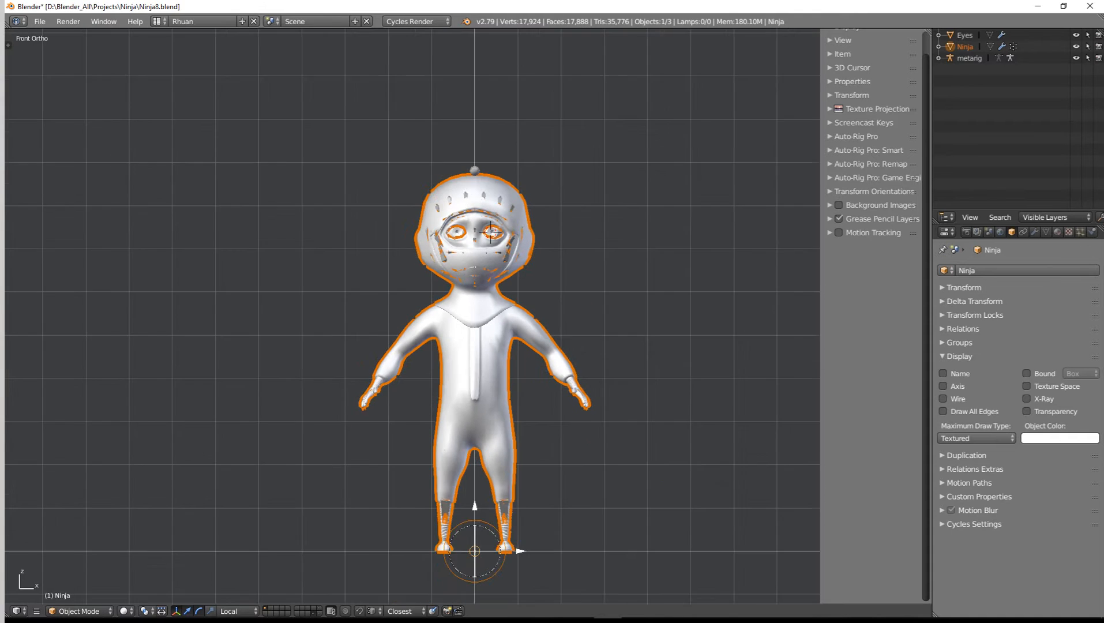
{"action": "scroll", "coordinate": [468, 316], "scroll_direction": "up", "scroll_amount": 2}
{"action": "key", "text": "alt+p"}
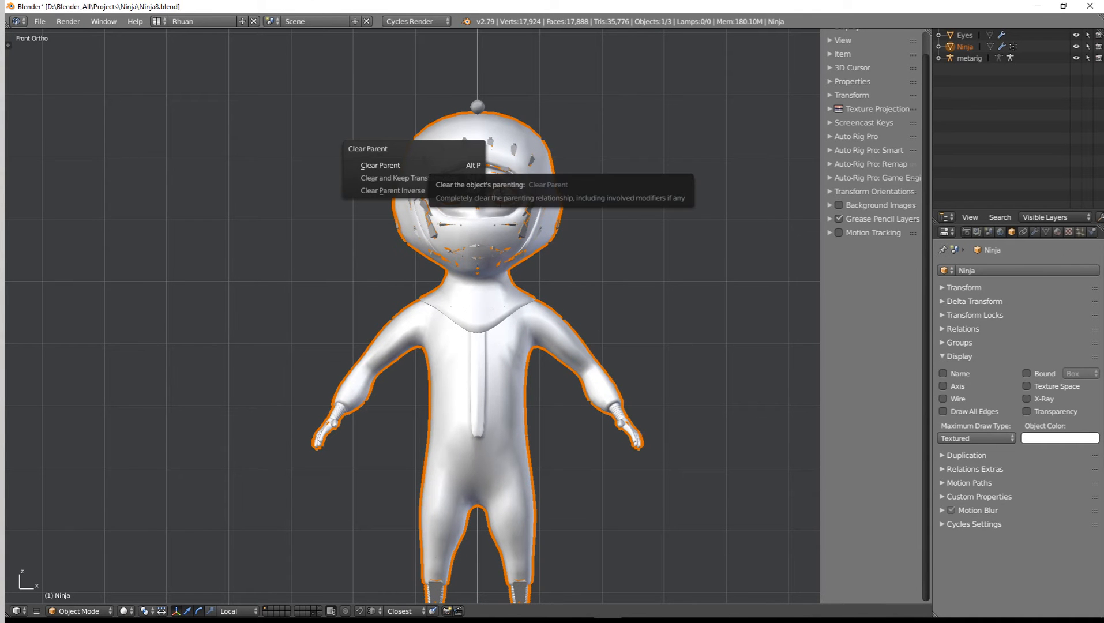
{"action": "left_click", "coordinate": [381, 165]}
Step: Select only the metarig and show its armature data properties with the Rigify generation option
{"action": "scroll", "coordinate": [479, 306], "scroll_direction": "up", "scroll_amount": 2}
{"action": "key", "text": "a"}
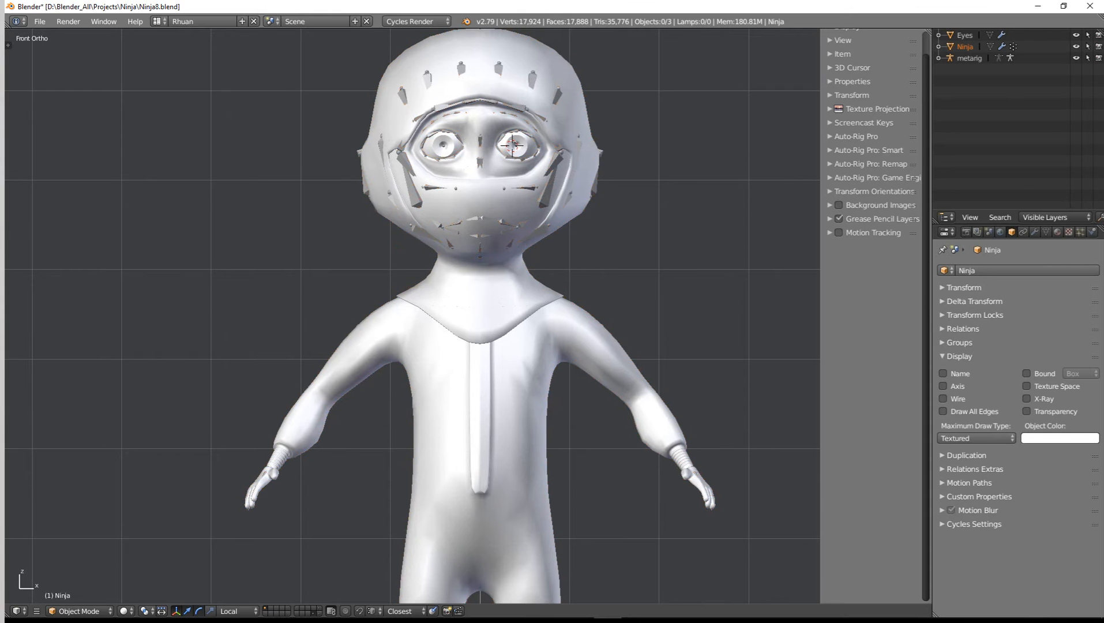
{"action": "scroll", "coordinate": [438, 231], "scroll_direction": "up", "scroll_amount": 1}
{"action": "middle_click_drag", "start_coordinate": [438, 231], "coordinate": [398, 340], "text": "shift"}
{"action": "right_click", "coordinate": [368, 265]}
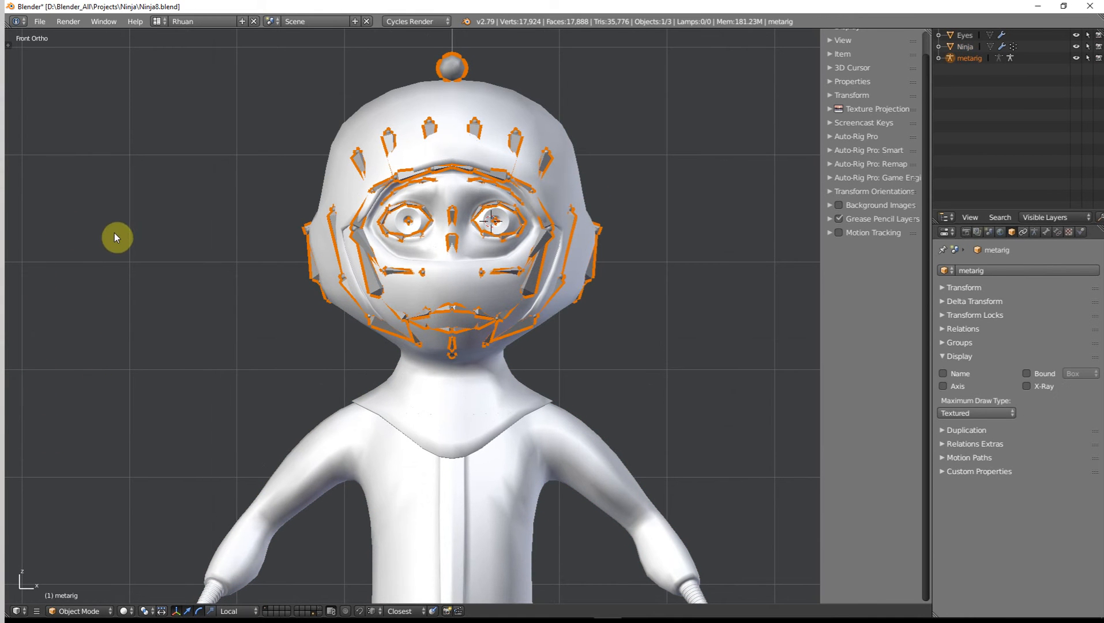
{"action": "left_click", "coordinate": [1034, 232]}
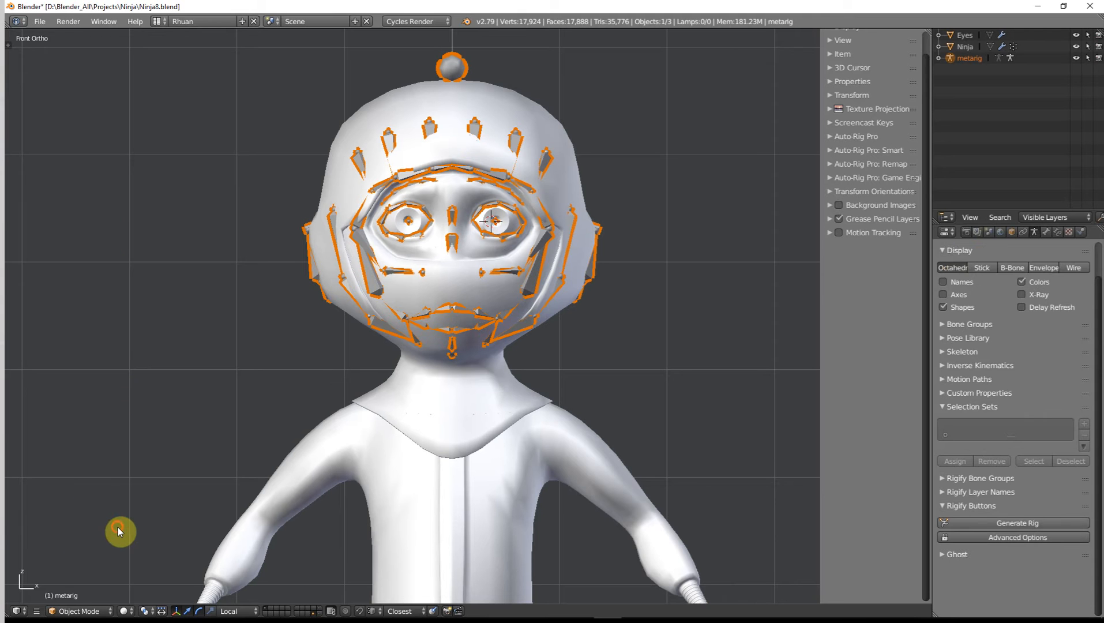
Step: Generate the Rigify rig from the metarig and rename the generated rig Ninja_Rig
{"action": "left_click", "coordinate": [1018, 523]}
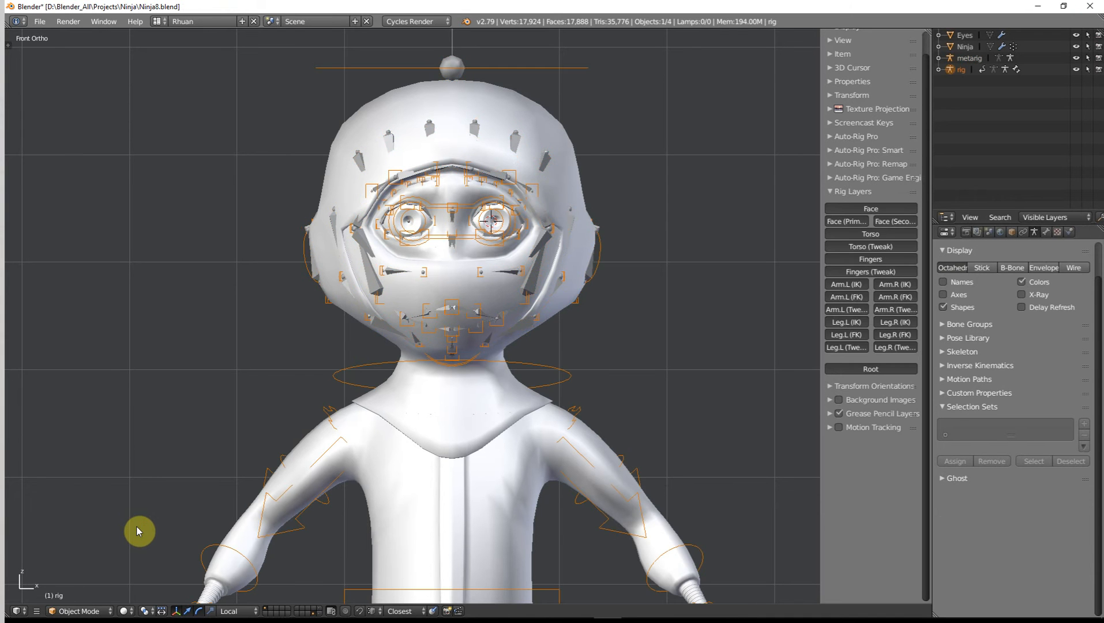
{"action": "double_click", "coordinate": [961, 69]}
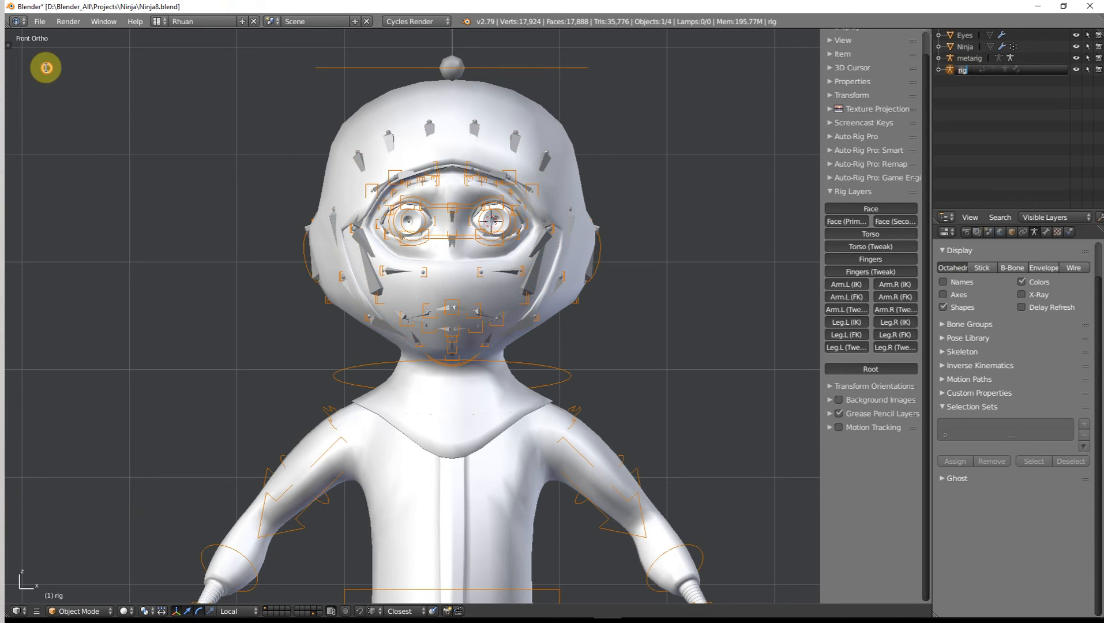
{"action": "type", "text": "Ninja_Rig"}
{"action": "key", "text": "Return"}
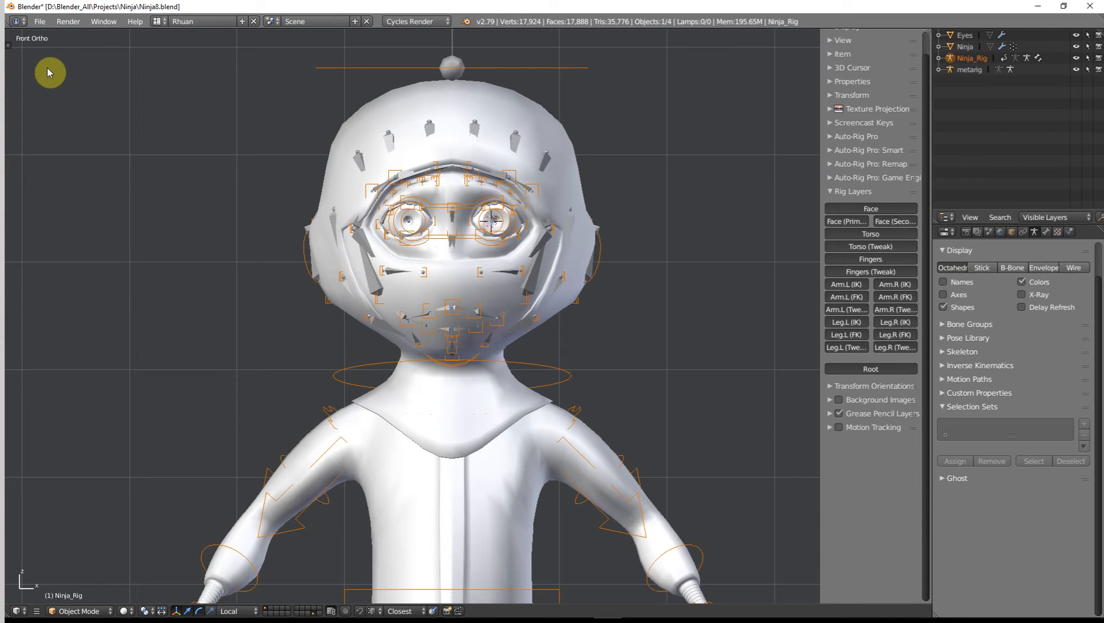
Step: Move Ninja_Rig onto its own layer, and show that layer together with layer 1
{"action": "key", "text": "m"}
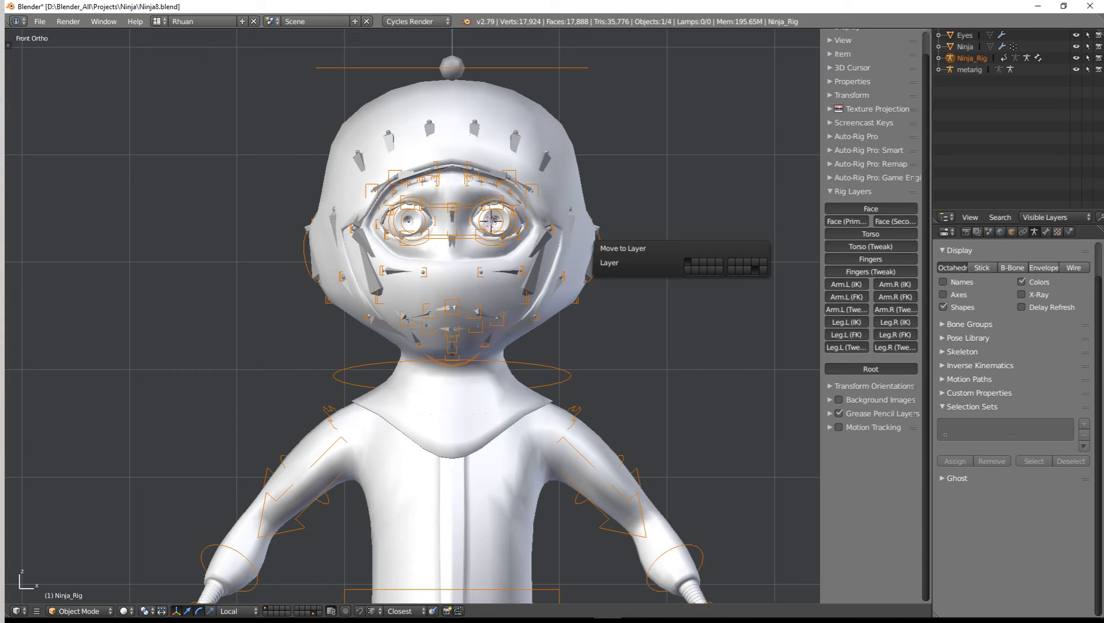
{"action": "left_click", "coordinate": [688, 270]}
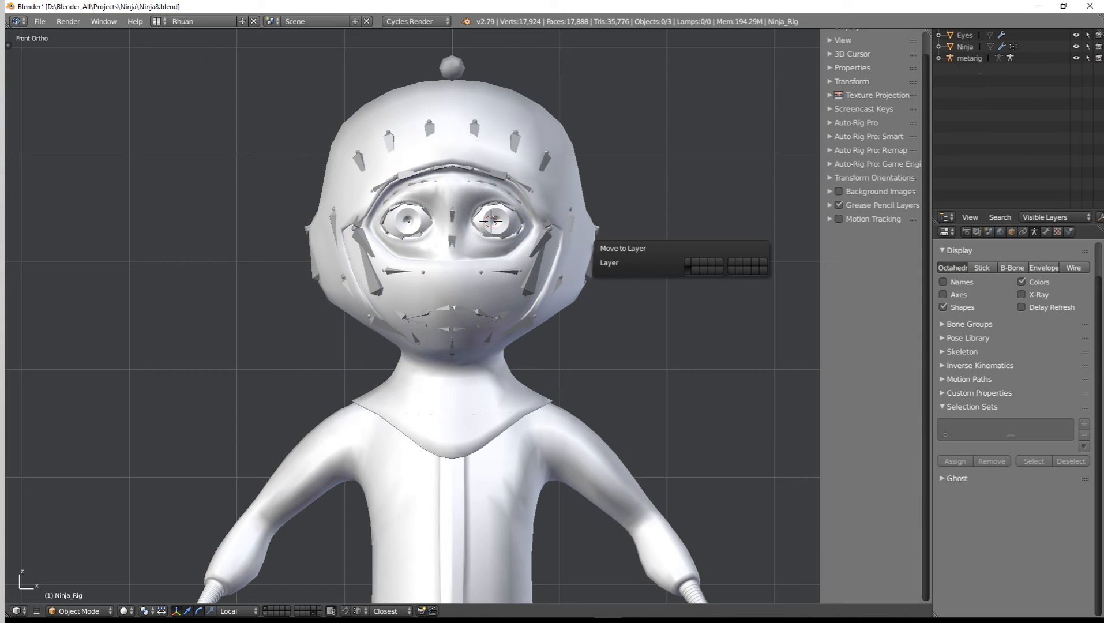
{"action": "left_click", "coordinate": [687, 263]}
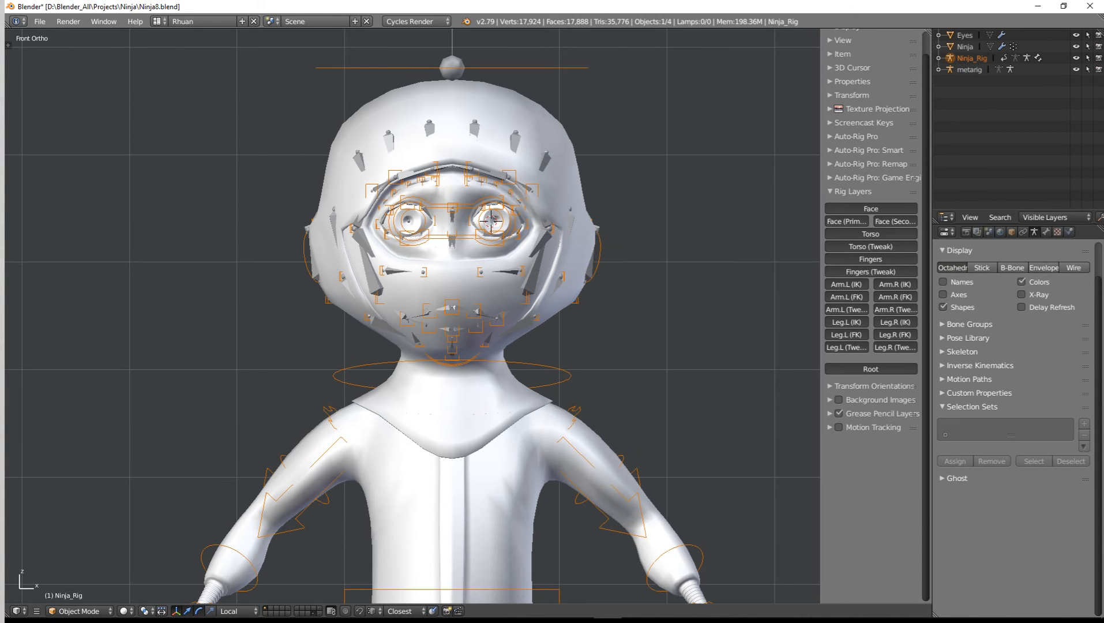
{"action": "key", "text": "1"}
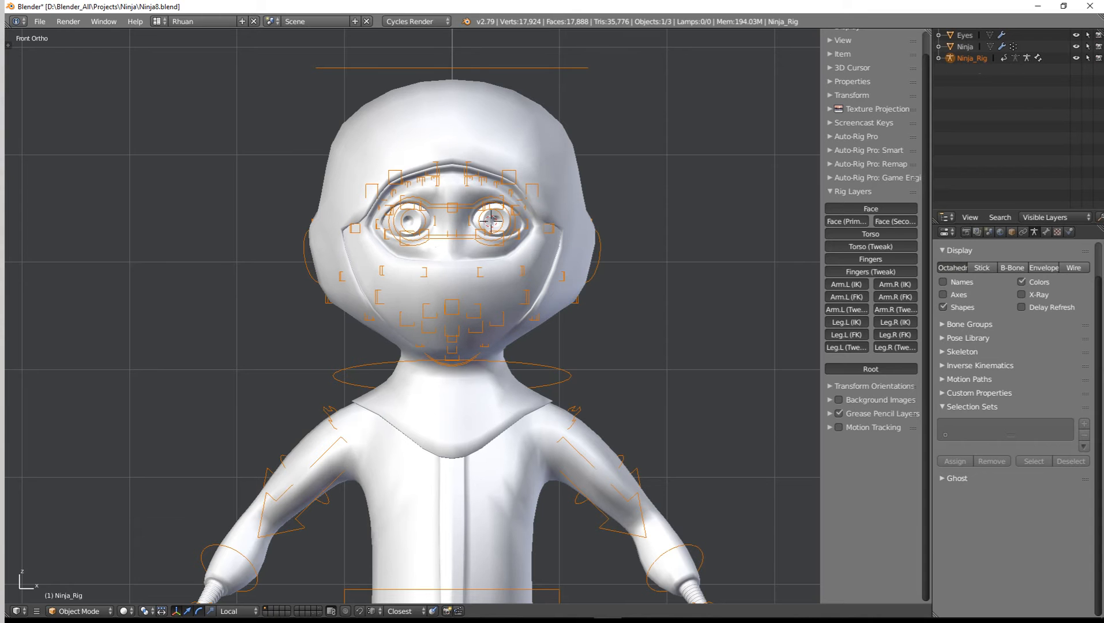
{"action": "key", "text": "m"}
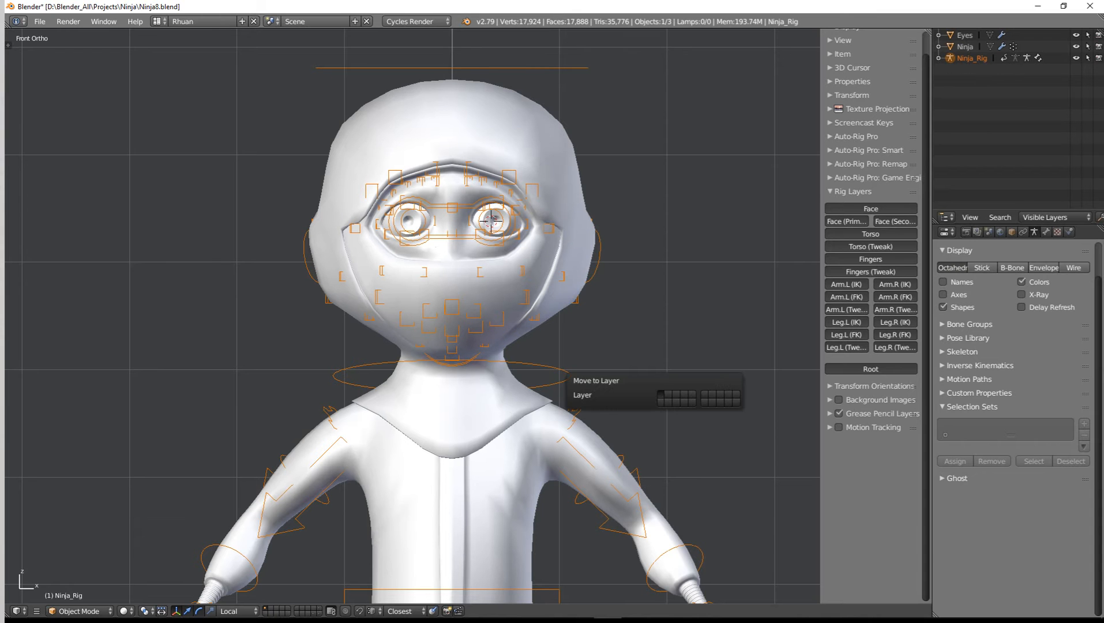
{"action": "left_click", "coordinate": [668, 395]}
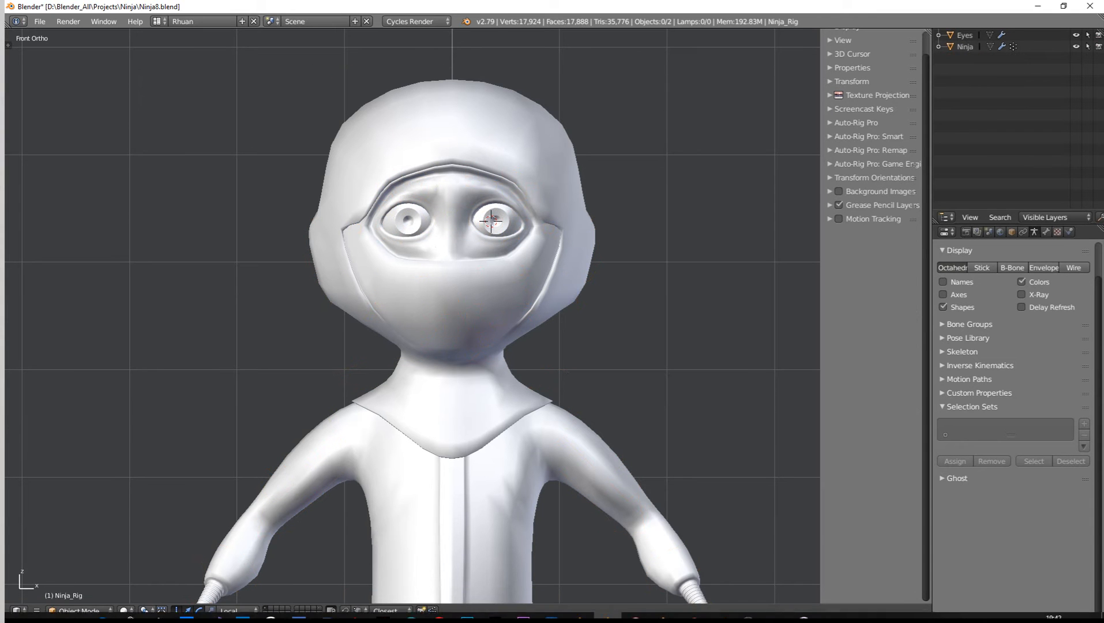
{"action": "left_click", "coordinate": [266, 614], "text": "shift"}
Step: Parent the Ninja mesh to Ninja_Rig, selecting the mesh first and the rig as the active object
{"action": "scroll", "coordinate": [467, 316], "scroll_direction": "down", "scroll_amount": 2}
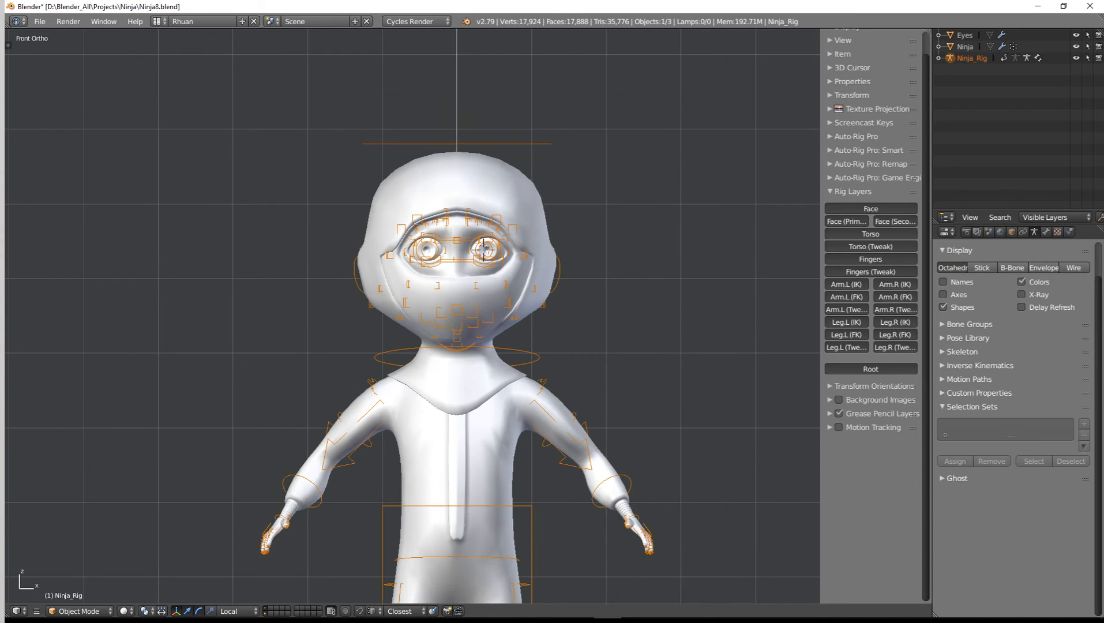
{"action": "scroll", "coordinate": [467, 314], "scroll_direction": "up", "scroll_amount": 2}
{"action": "right_click", "coordinate": [465, 134]}
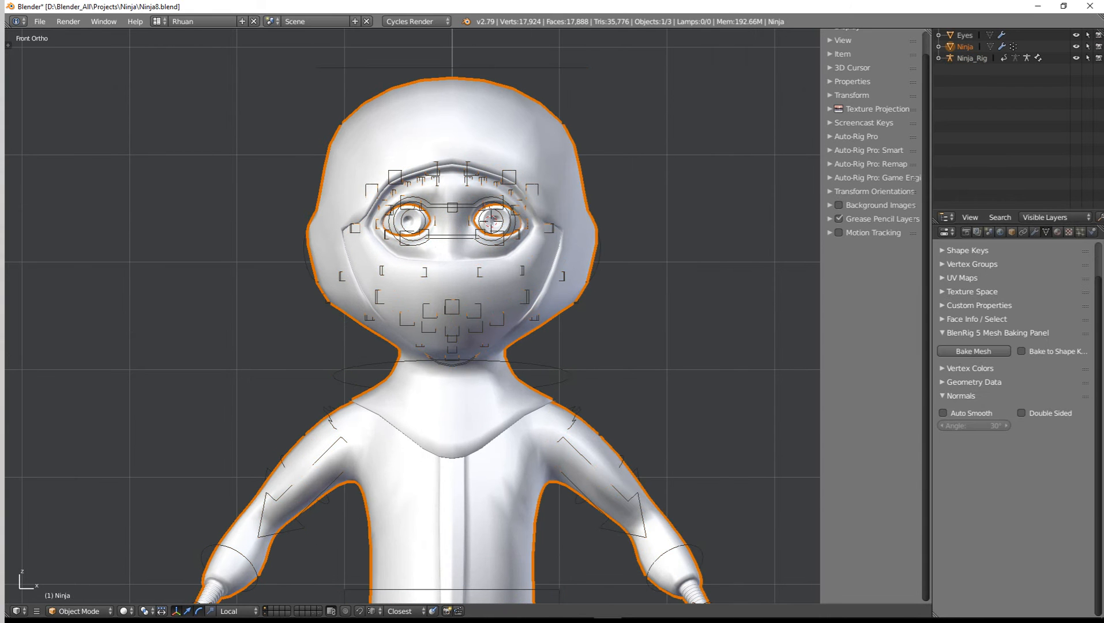
{"action": "right_click", "coordinate": [465, 68], "text": "shift"}
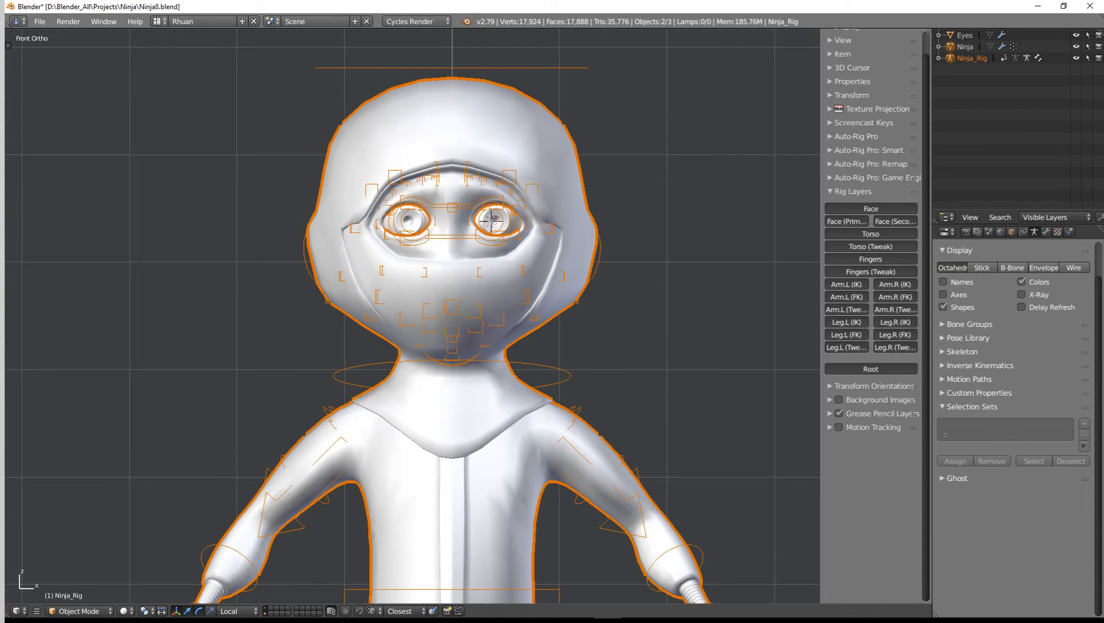
{"action": "key", "text": "ctrl+p"}
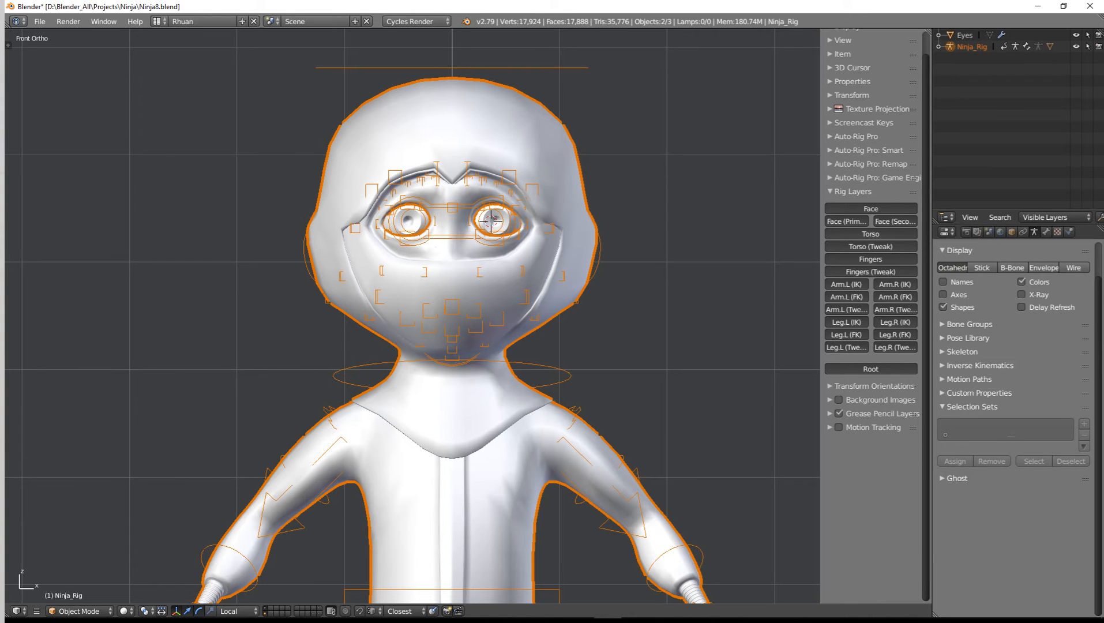
Step: Examine how the rig deforms the mask edge above the eyes, from close up, in perspective and front view
{"action": "scroll", "coordinate": [412, 317], "scroll_direction": "up", "scroll_amount": 4}
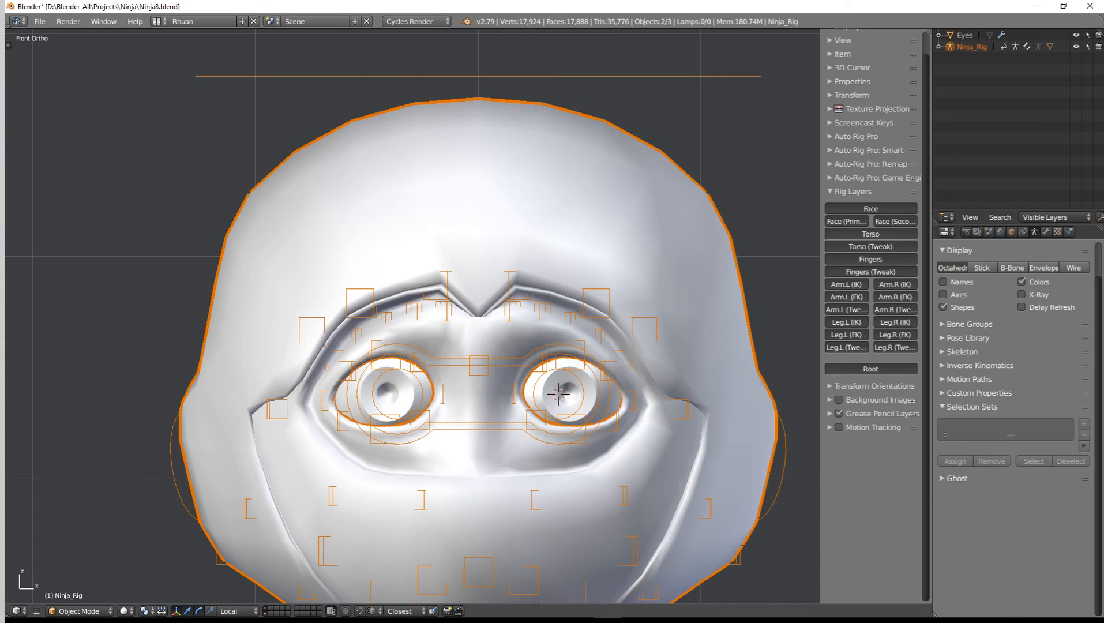
{"action": "mouse_move", "coordinate": [461, 323]}
{"action": "middle_mouse_down"}
{"action": "mouse_move", "coordinate": [383, 329]}
{"action": "mouse_move", "coordinate": [588, 332]}
{"action": "mouse_move", "coordinate": [548, 282]}
{"action": "mouse_move", "coordinate": [441, 326]}
{"action": "middle_mouse_up"}
{"action": "scroll", "coordinate": [413, 317], "scroll_direction": "down", "scroll_amount": 5}
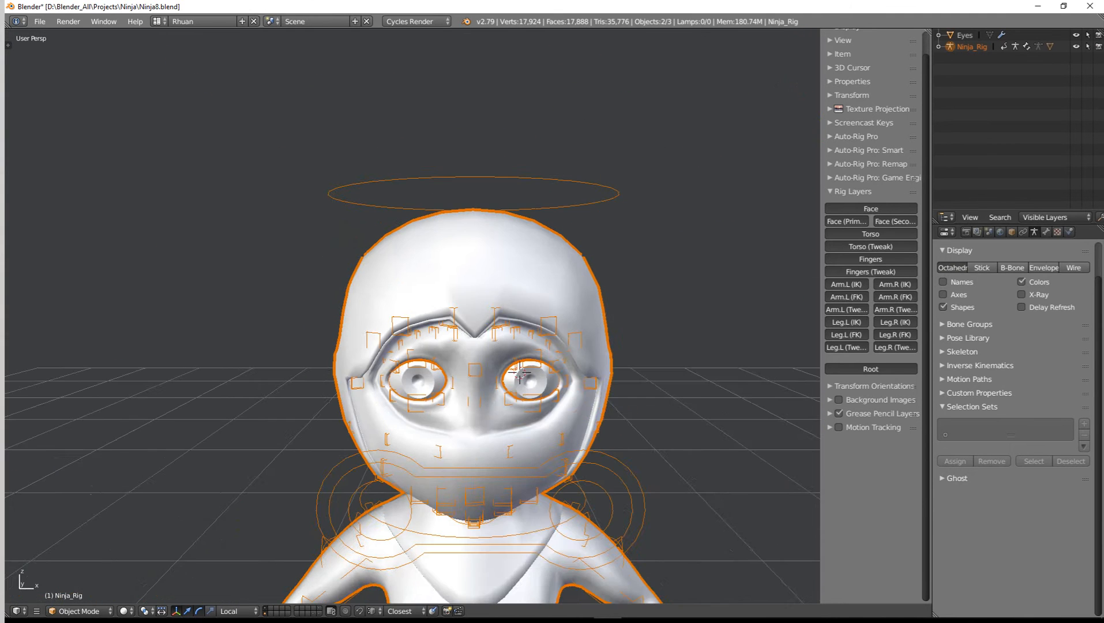
{"action": "key", "text": "KP_1"}
{"action": "scroll", "coordinate": [412, 316], "scroll_direction": "up", "scroll_amount": 6}
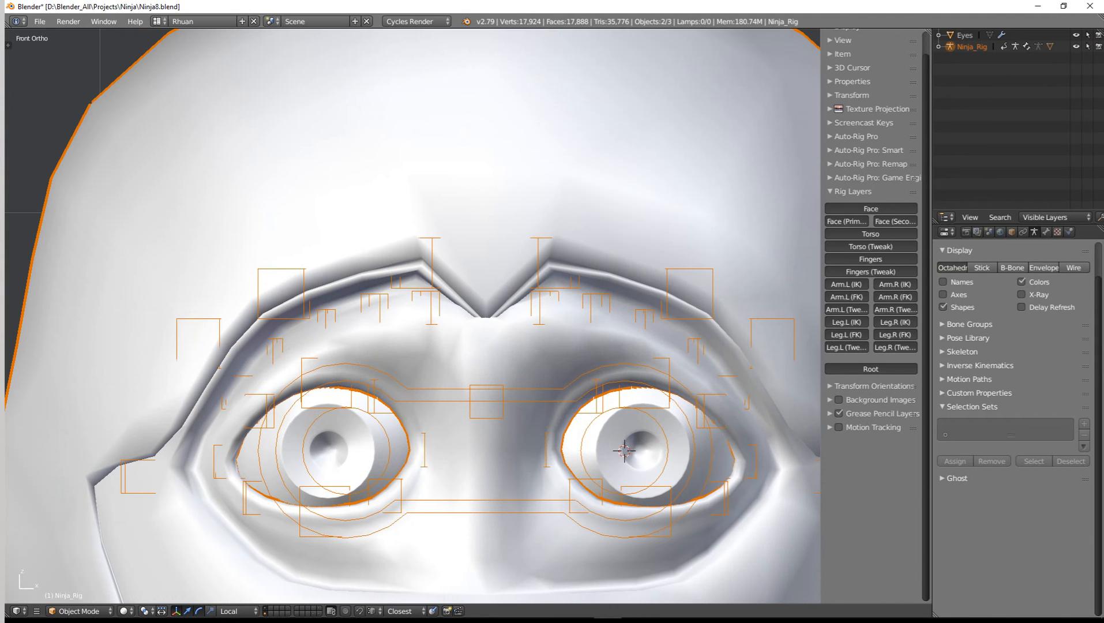
{"action": "scroll", "coordinate": [412, 317], "scroll_direction": "down", "scroll_amount": 8}
{"action": "scroll", "coordinate": [412, 316], "scroll_direction": "up", "scroll_amount": 5}
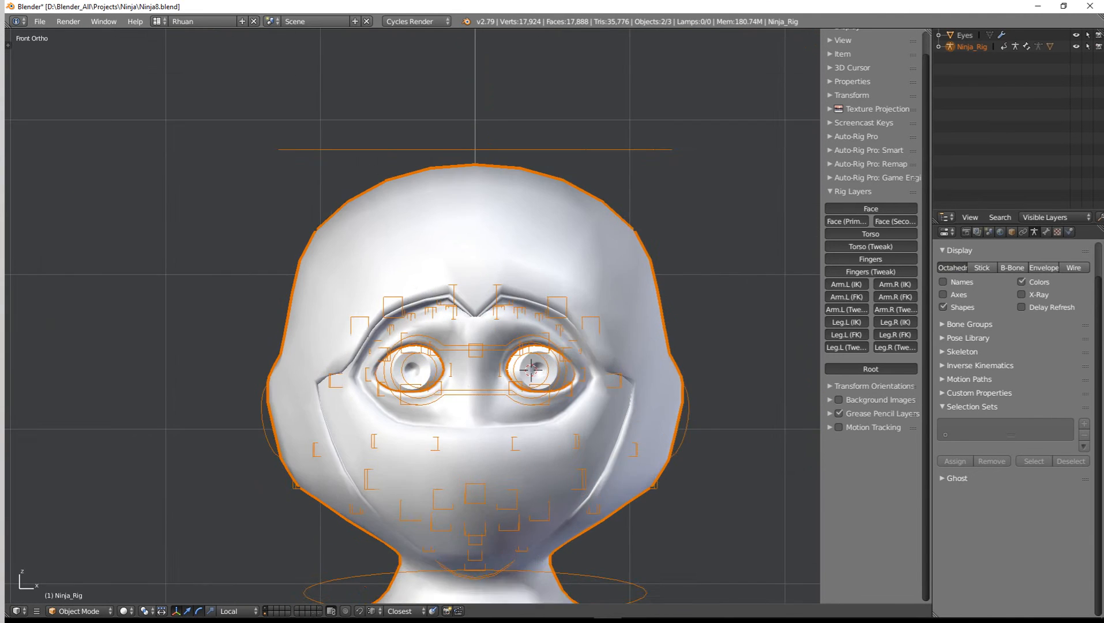
{"action": "scroll", "coordinate": [413, 317], "scroll_direction": "up", "scroll_amount": 1}
{"action": "scroll", "coordinate": [412, 317], "scroll_direction": "down", "scroll_amount": 3}
{"action": "middle_click_drag", "start_coordinate": [434, 384], "coordinate": [412, 248], "text": "shift"}
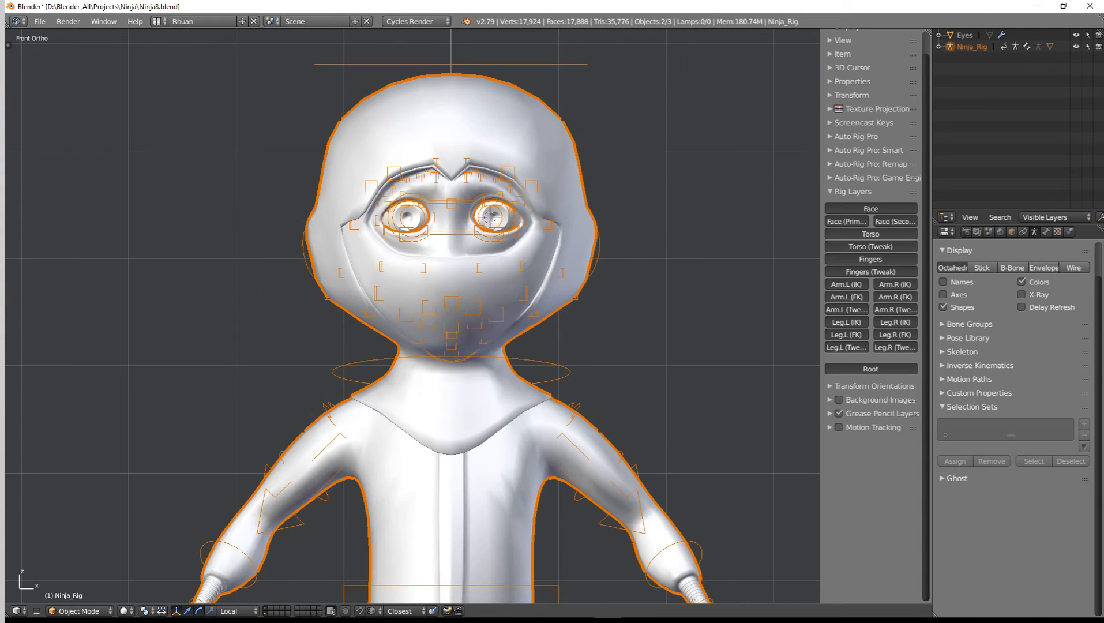
Step: Undo the parenting, the layer moves, the renaming and the rig generation, back to the selected metarig
{"action": "key", "text": "ctrl+z"}
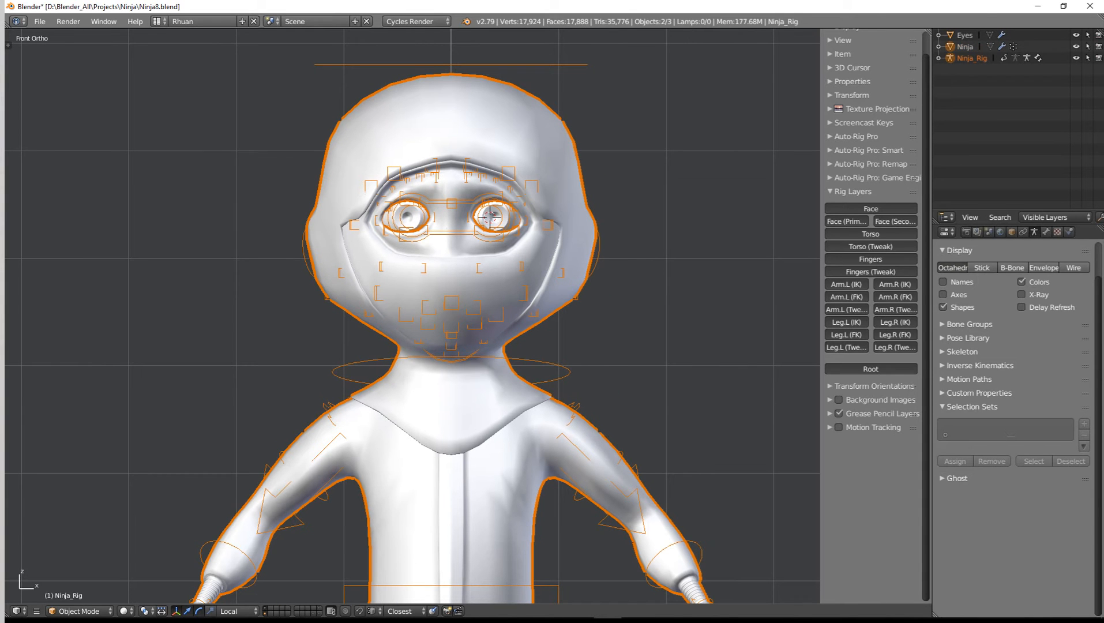
{"action": "key", "text": "ctrl+z"}
{"action": "key", "text": "ctrl+z"}
{"action": "key", "text": "ctrl+z"}
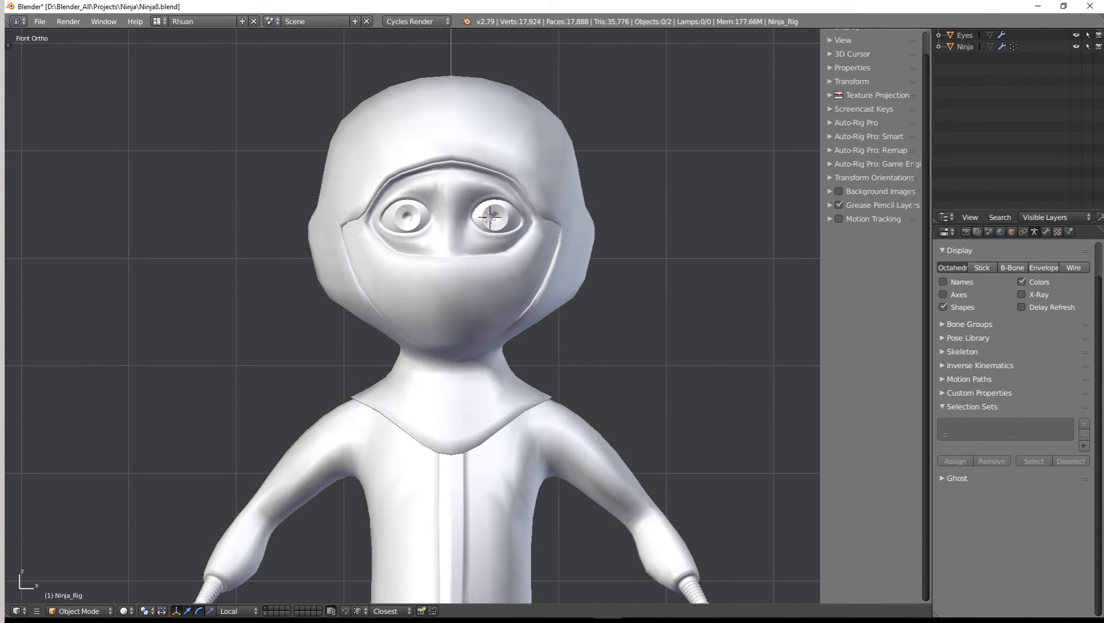
{"action": "key", "text": "ctrl+z"}
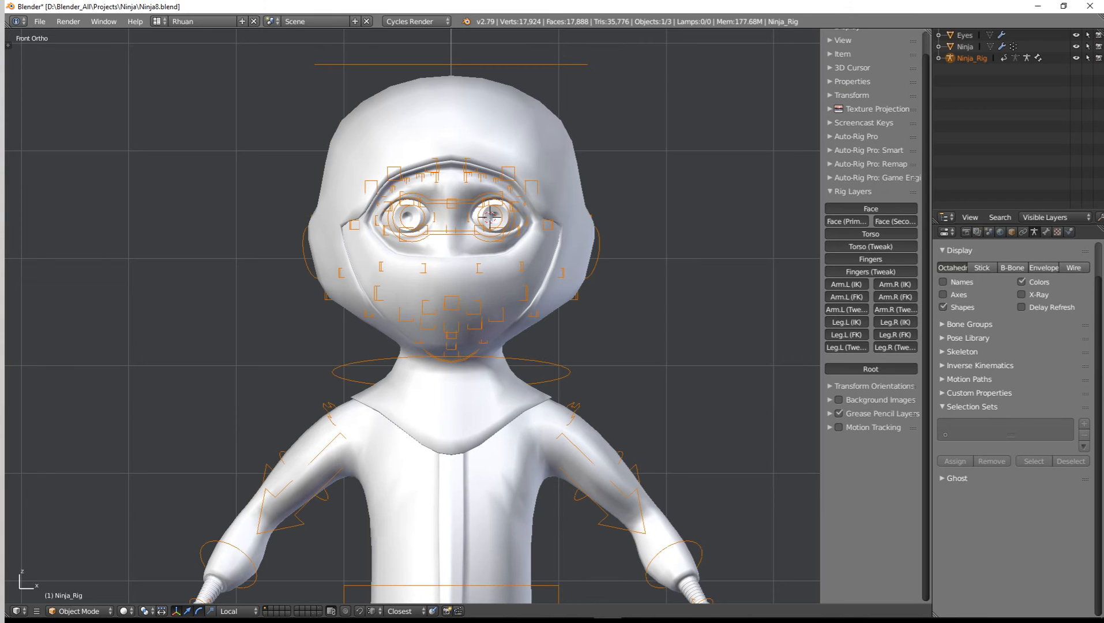
{"action": "key", "text": "ctrl+z"}
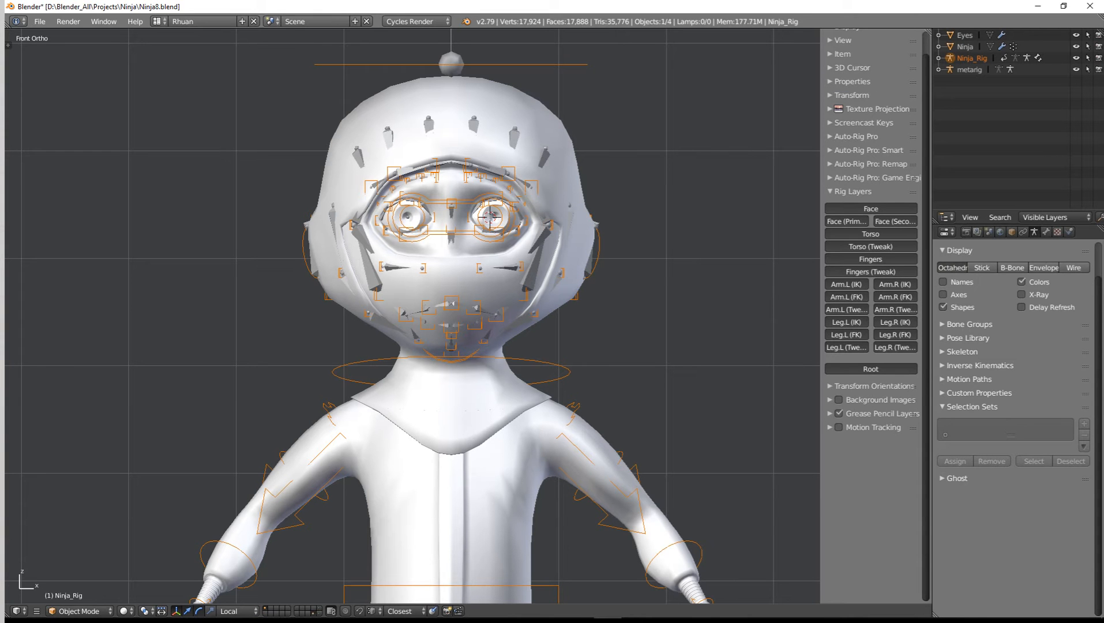
{"action": "key", "text": "ctrl+z"}
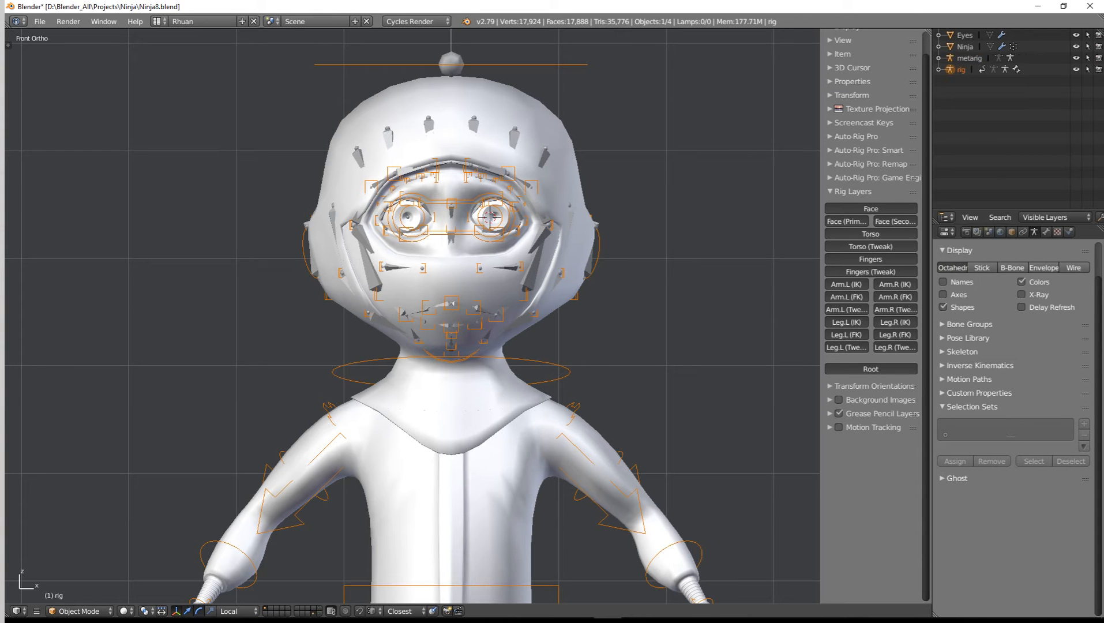
{"action": "key", "text": "ctrl+z"}
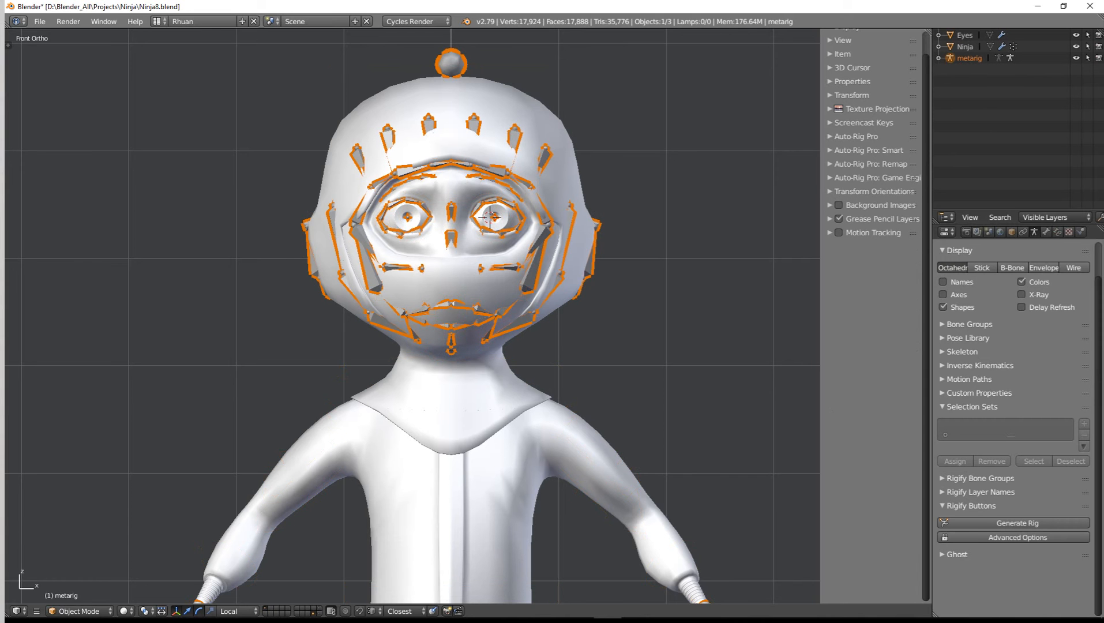
Step: In Edit Mode, move the shared centre joint of the metarig's top brow bones about 0.049 down and 0.010 forward, off the mask edge
{"action": "scroll", "coordinate": [470, 326], "scroll_direction": "up", "scroll_amount": 3}
{"action": "middle_click_drag", "start_coordinate": [470, 326], "coordinate": [455, 504], "text": "shift"}
{"action": "scroll", "coordinate": [467, 301], "scroll_direction": "up", "scroll_amount": 2}
{"action": "key", "text": "Tab"}
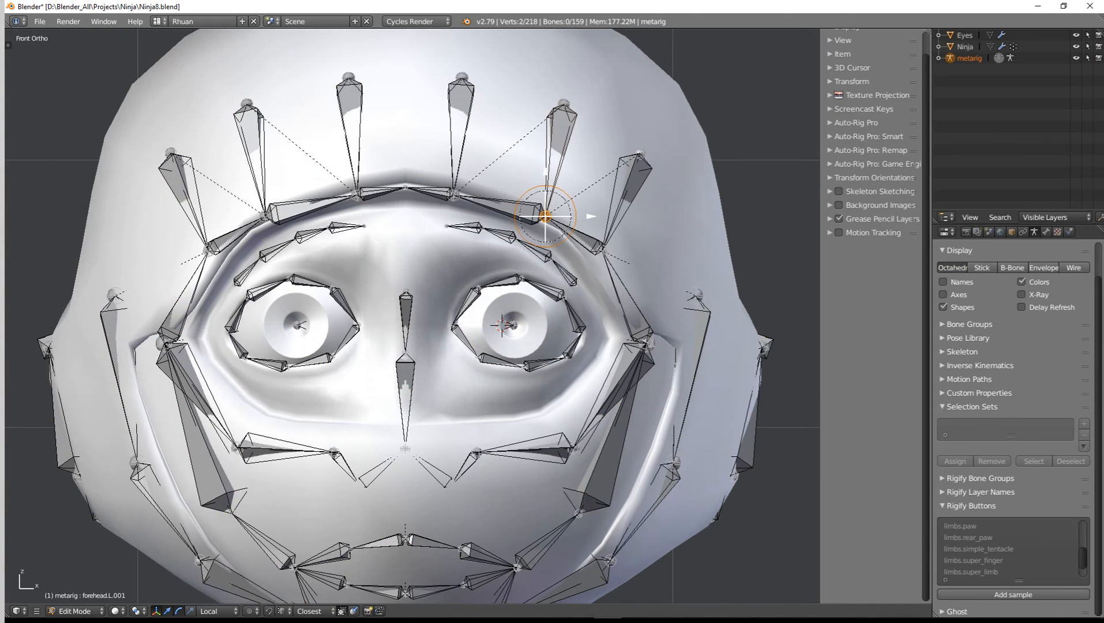
{"action": "middle_click_drag", "start_coordinate": [467, 301], "coordinate": [471, 306]}
{"action": "middle_click_drag", "start_coordinate": [471, 305], "coordinate": [509, 429], "text": "shift"}
{"action": "scroll", "coordinate": [509, 346], "scroll_direction": "up", "scroll_amount": 2}
{"action": "middle_click_drag", "start_coordinate": [509, 346], "coordinate": [599, 342], "text": "shift"}
{"action": "scroll", "coordinate": [557, 348], "scroll_direction": "up", "scroll_amount": 4}
{"action": "scroll", "coordinate": [557, 348], "scroll_direction": "down", "scroll_amount": 5}
{"action": "right_click", "coordinate": [467, 305]}
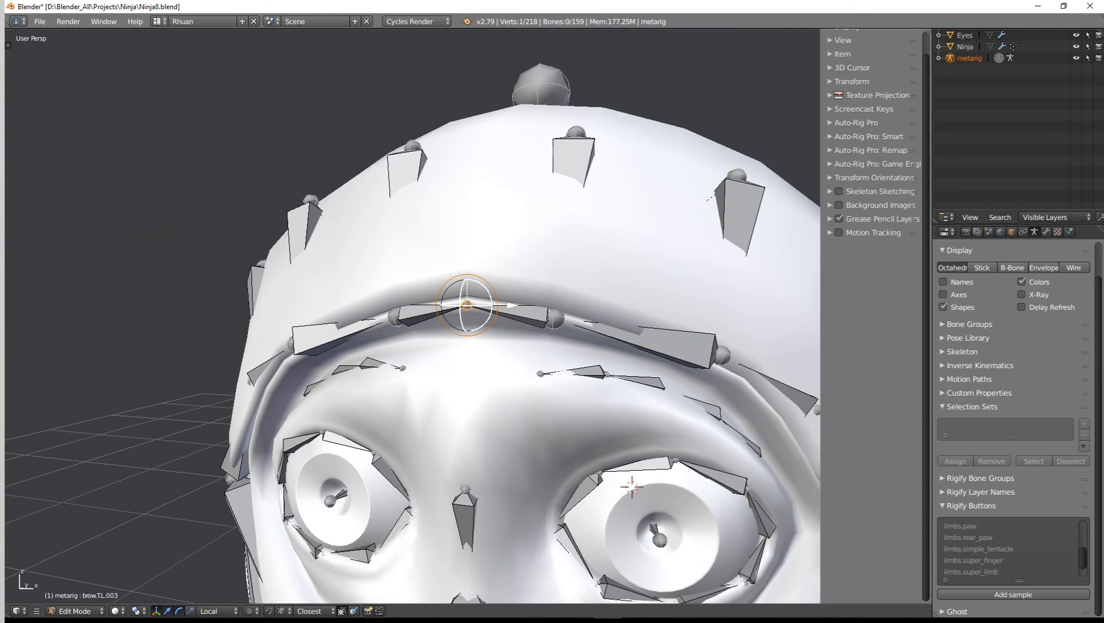
{"action": "key", "text": "z"}
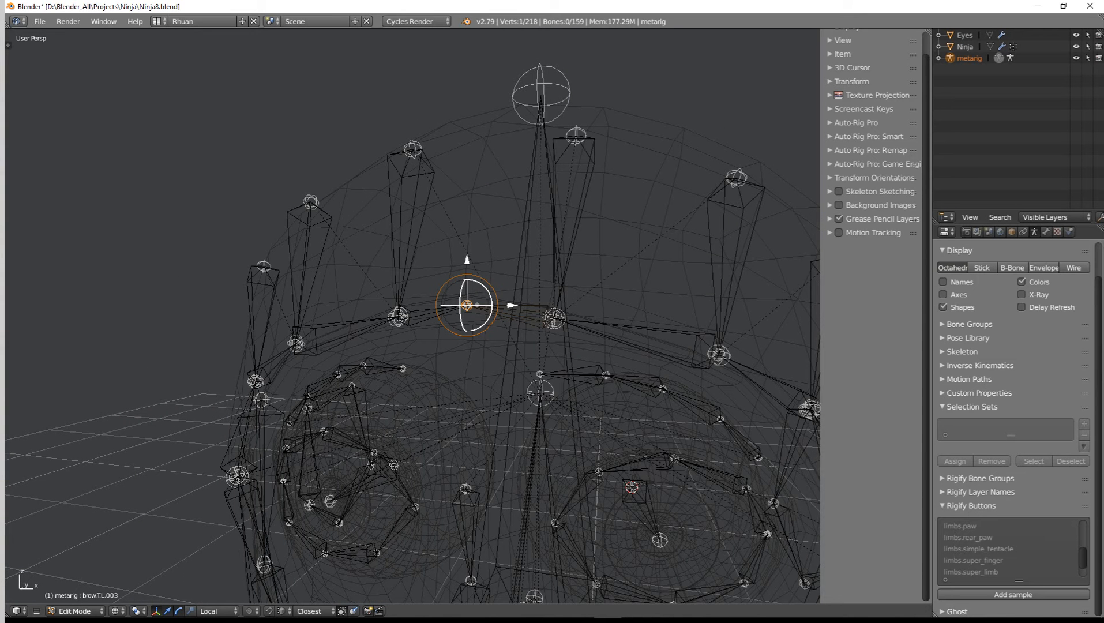
{"action": "right_click", "coordinate": [467, 305], "text": "shift"}
{"action": "key", "text": "c"}
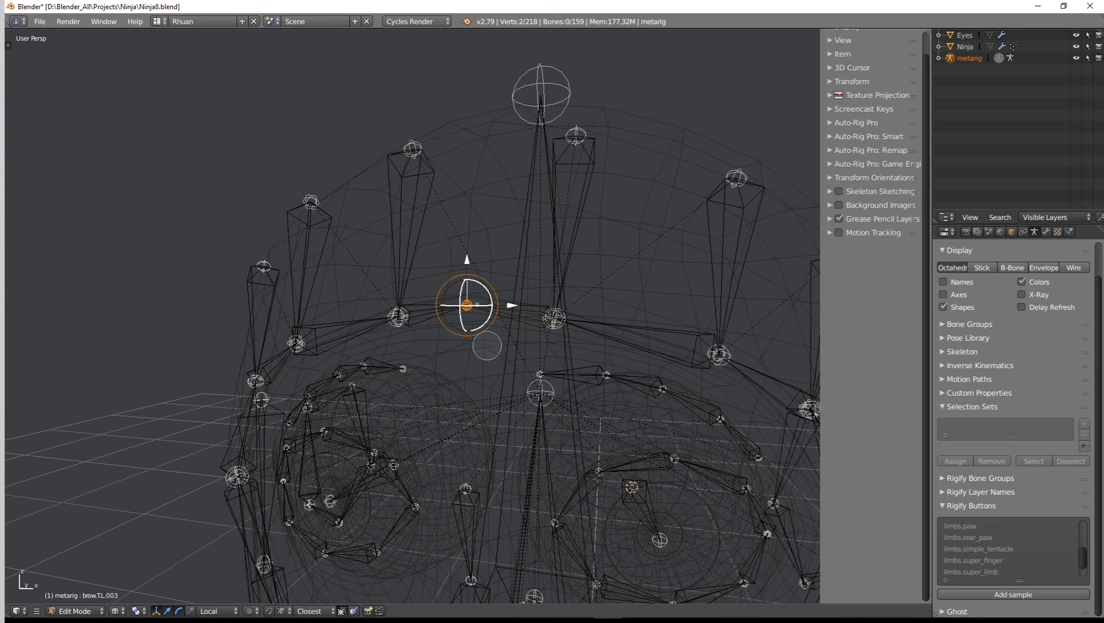
{"action": "key", "text": "Escape"}
{"action": "key", "text": "KP_3"}
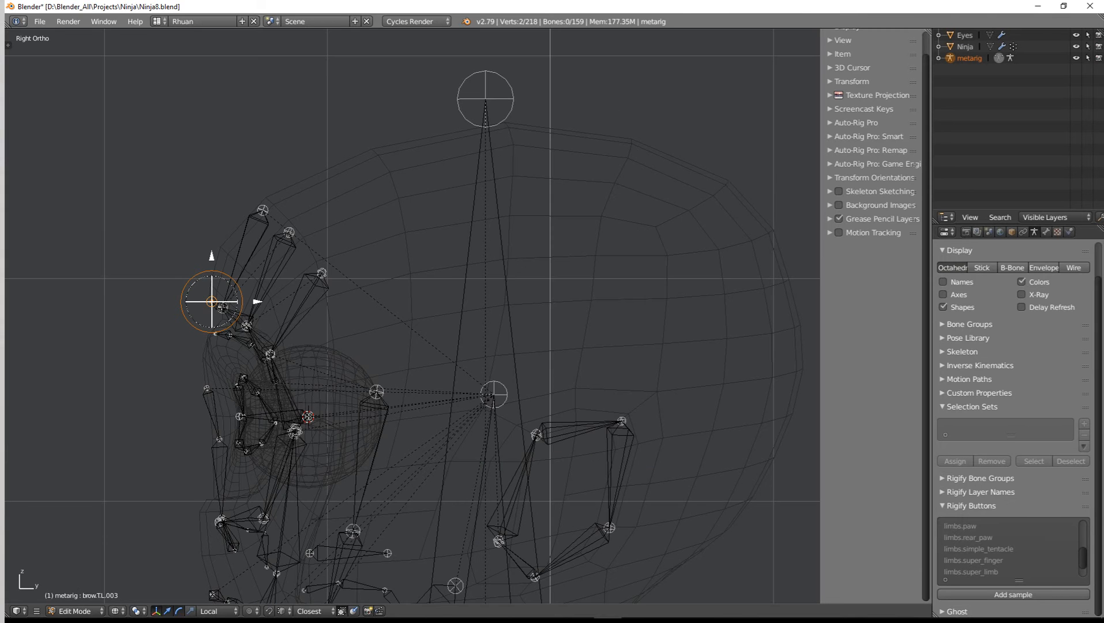
{"action": "key", "text": "z"}
{"action": "middle_click_drag", "start_coordinate": [329, 311], "coordinate": [452, 305], "text": "shift"}
{"action": "scroll", "coordinate": [451, 306], "scroll_direction": "up", "scroll_amount": 1}
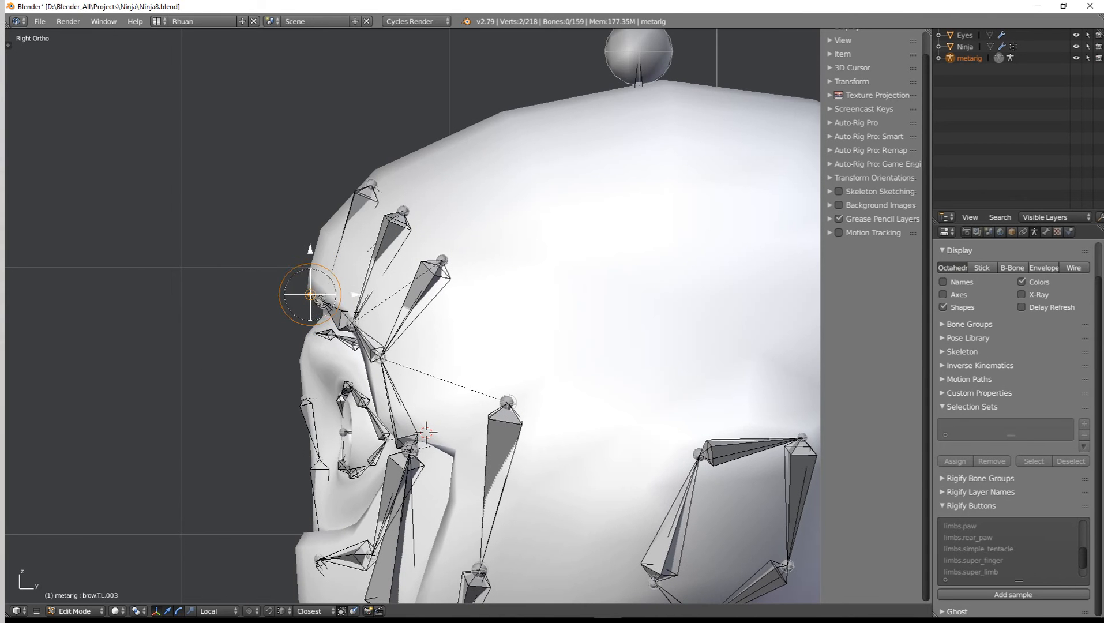
{"action": "key", "text": "g"}
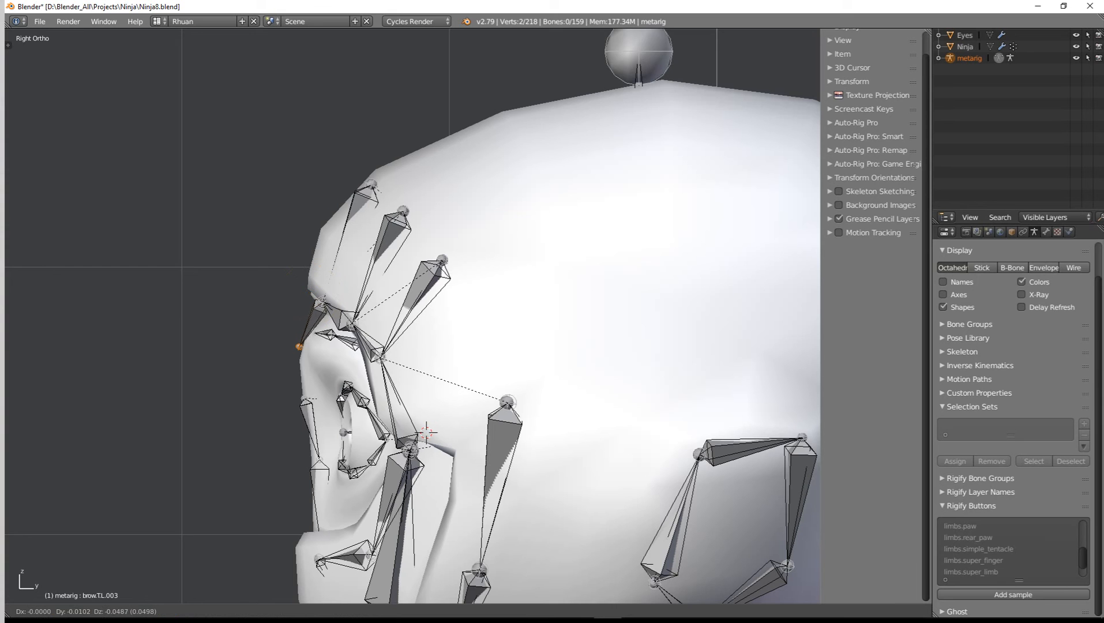
{"action": "left_click", "coordinate": [452, 349]}
Step: Fine-tune the centre brow joint's position on the face between the eyebrows, judging it in perspective
{"action": "middle_click_drag", "start_coordinate": [452, 349], "coordinate": [540, 303]}
{"action": "middle_click_drag", "start_coordinate": [478, 224], "coordinate": [413, 353]}
{"action": "key", "text": "g"}
{"action": "left_click", "coordinate": [559, 350]}
{"action": "key", "text": "g"}
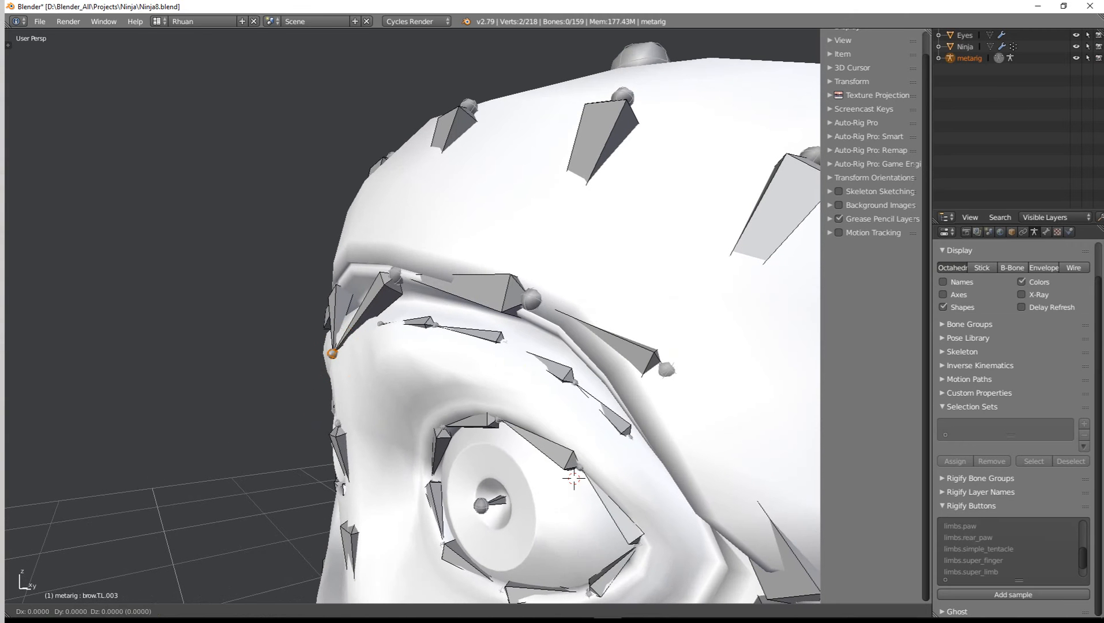
{"action": "left_click", "coordinate": [413, 353]}
{"action": "scroll", "coordinate": [413, 346], "scroll_direction": "down", "scroll_amount": 4}
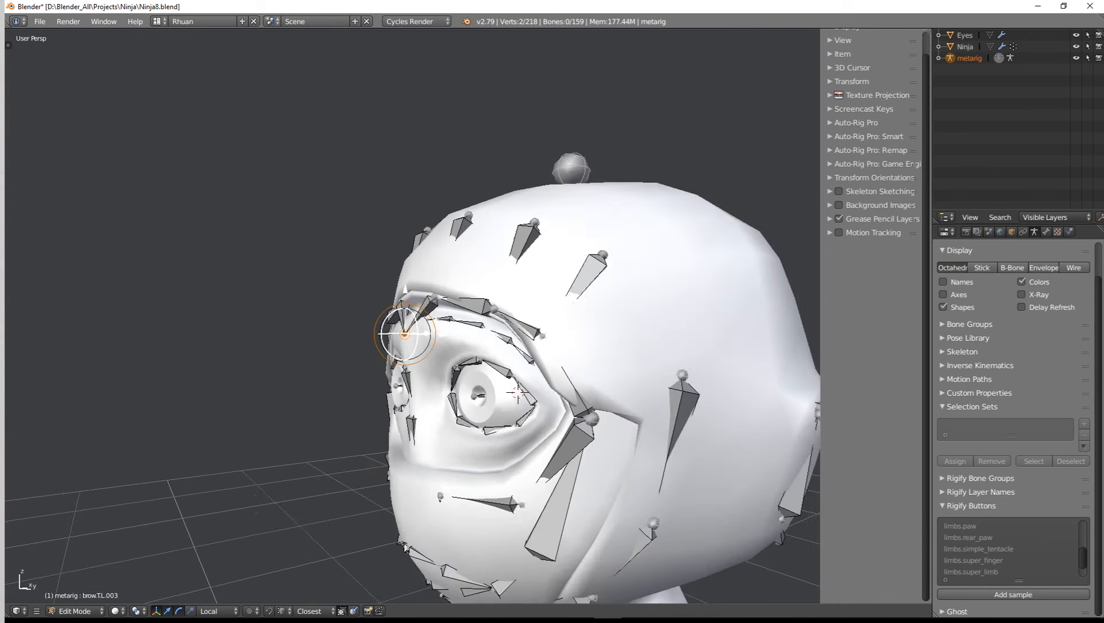
{"action": "middle_click_drag", "start_coordinate": [404, 346], "coordinate": [525, 342]}
Step: Generate the Rigify rig from the metarig in Object Mode, and parent the Ninja mesh to the rig
{"action": "key", "text": "Tab"}
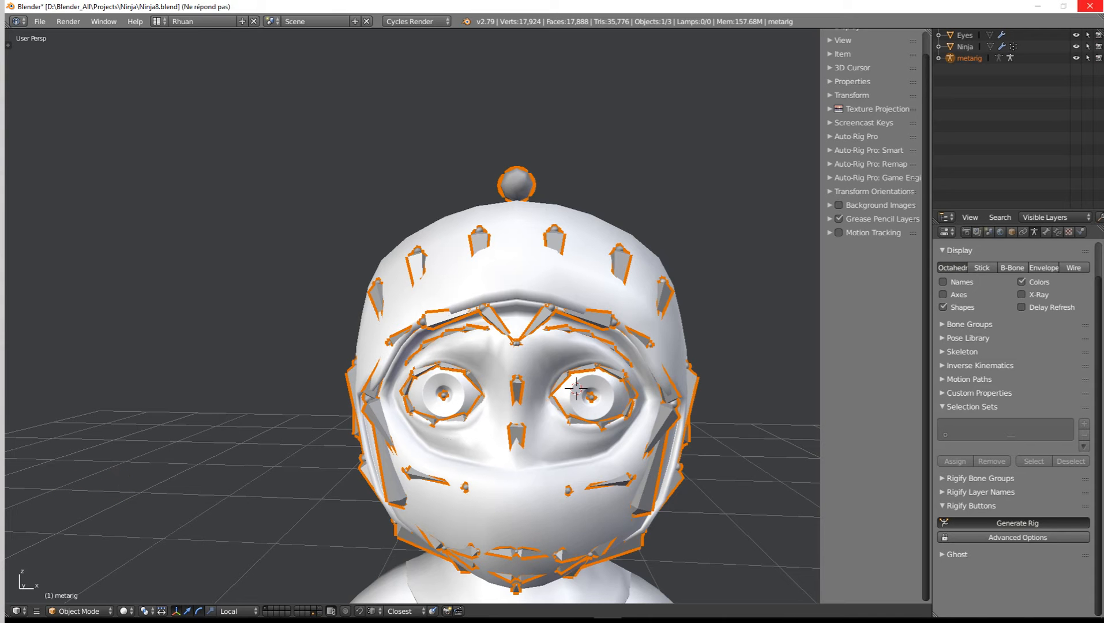
{"action": "right_click", "coordinate": [519, 259]}
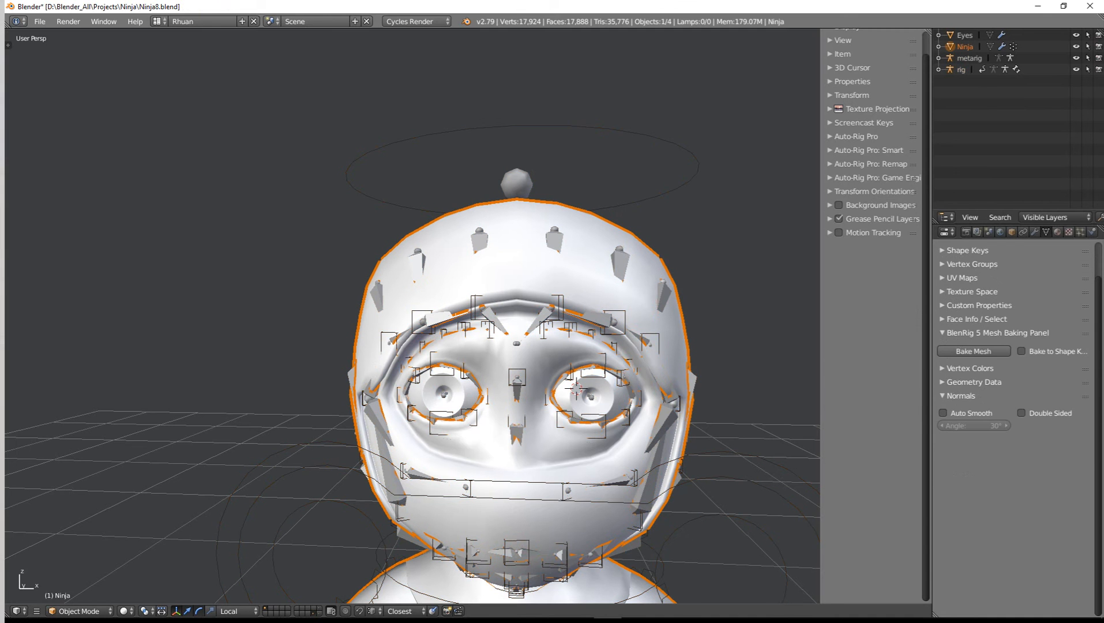
{"action": "right_click", "coordinate": [632, 206], "text": "shift"}
{"action": "key", "text": "ctrl+p"}
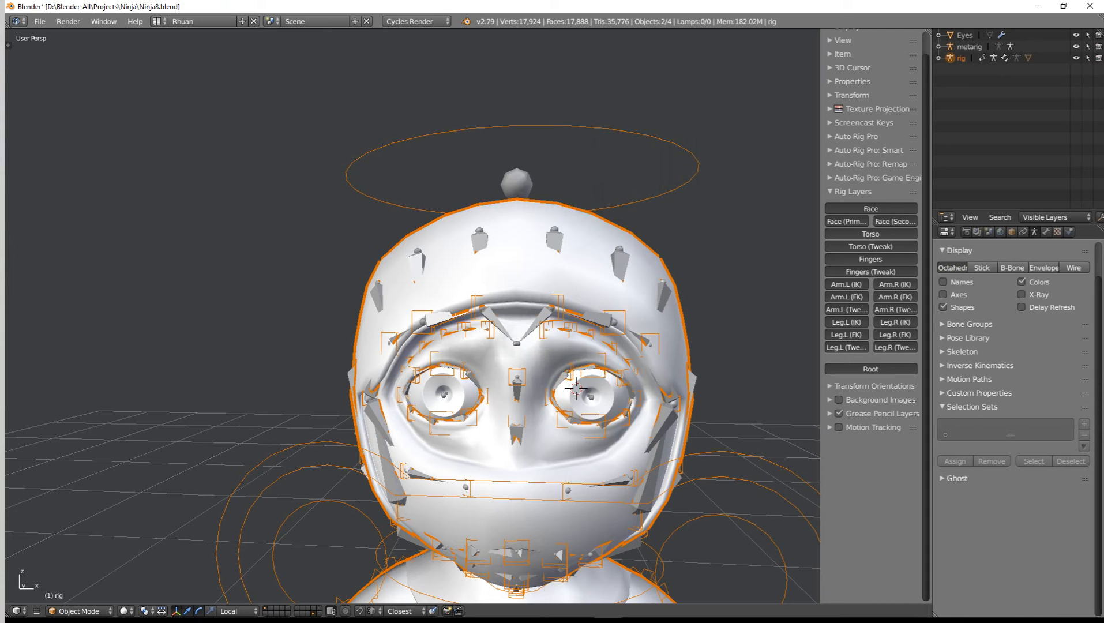
Step: Examine the mask edge and brow area of the bound mesh from close up and from several angles
{"action": "scroll", "coordinate": [467, 316], "scroll_direction": "up", "scroll_amount": 2}
{"action": "middle_click_drag", "start_coordinate": [605, 369], "coordinate": [472, 375]}
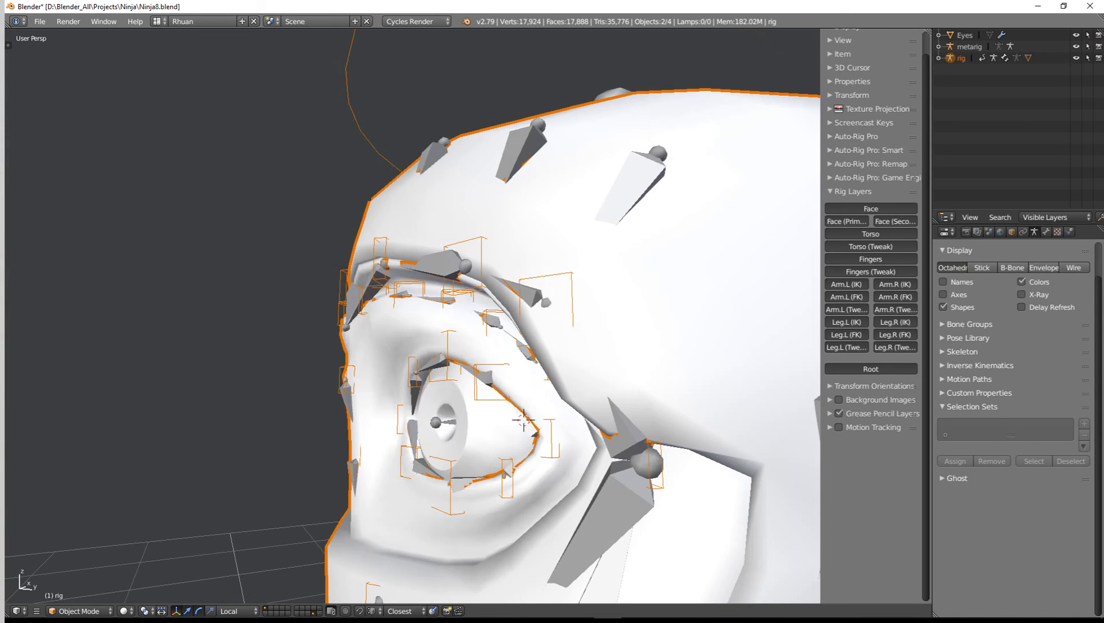
{"action": "key", "text": "Tab"}
{"action": "middle_click_drag", "start_coordinate": [523, 419], "coordinate": [427, 424]}
{"action": "key", "text": "Tab"}
{"action": "scroll", "coordinate": [427, 424], "scroll_direction": "down", "scroll_amount": 6}
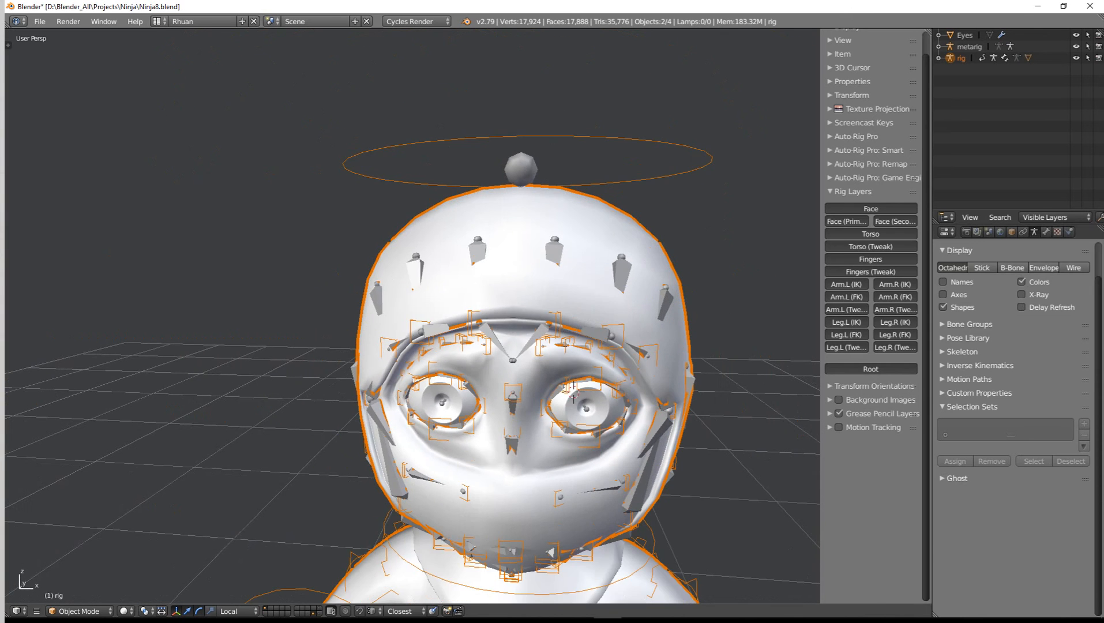
Step: Move only the generated rig to another layer, and show that layer together with layer 1 without the metarig
{"action": "right_click", "coordinate": [577, 227]}
{"action": "key", "text": "m"}
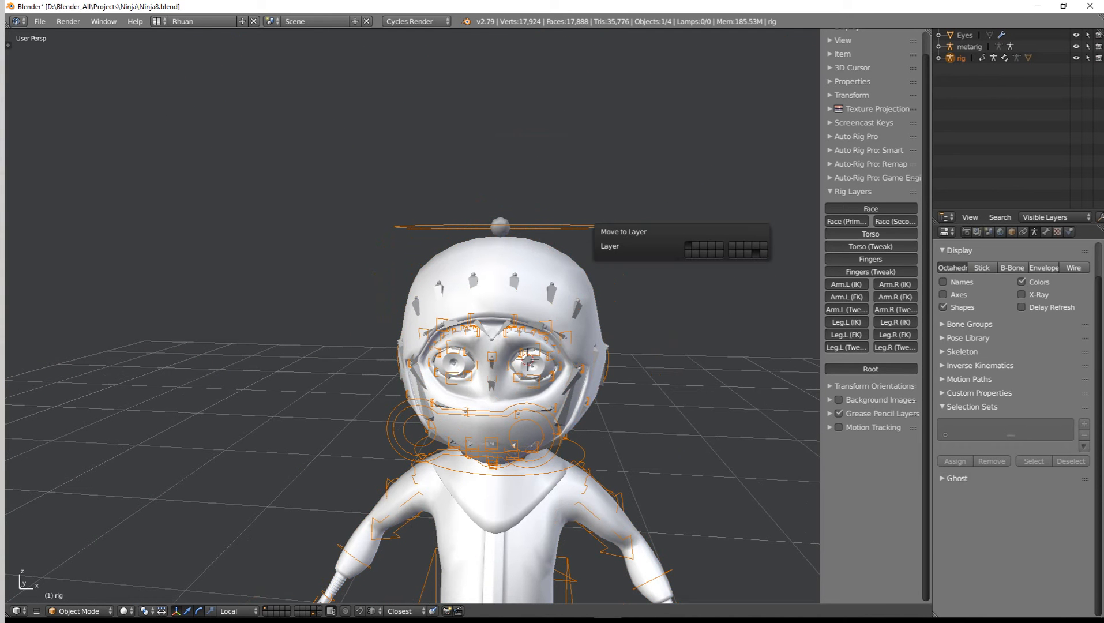
{"action": "left_click", "coordinate": [755, 253]}
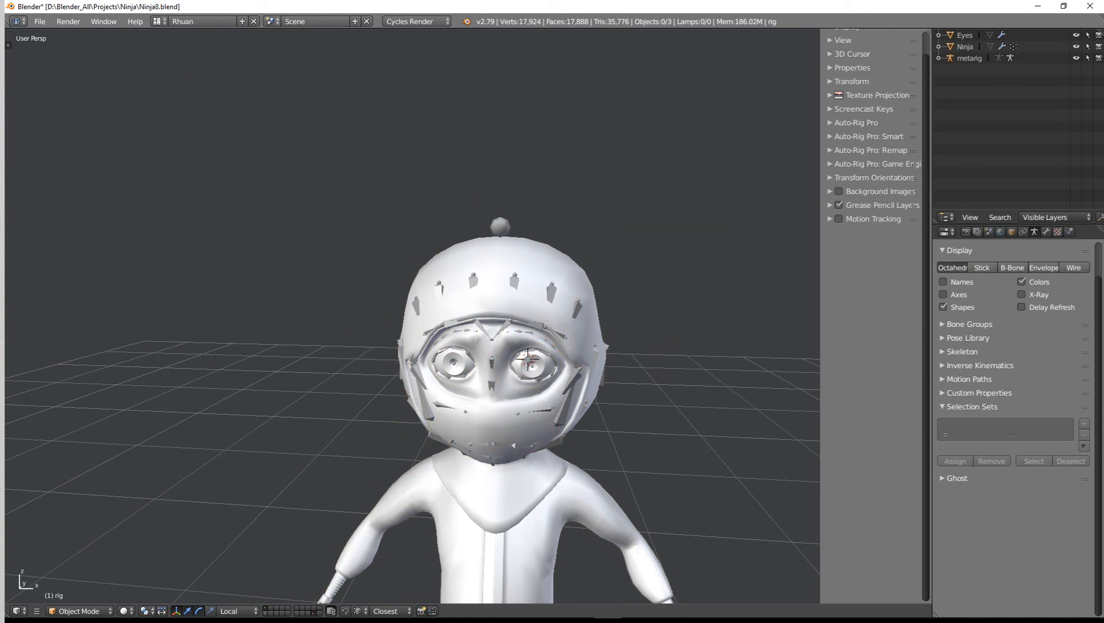
{"action": "key", "text": "2"}
{"action": "middle_click_drag", "start_coordinate": [534, 403], "coordinate": [529, 305], "text": "shift"}
{"action": "key", "text": "1"}
{"action": "key", "text": "alt+shift+1"}
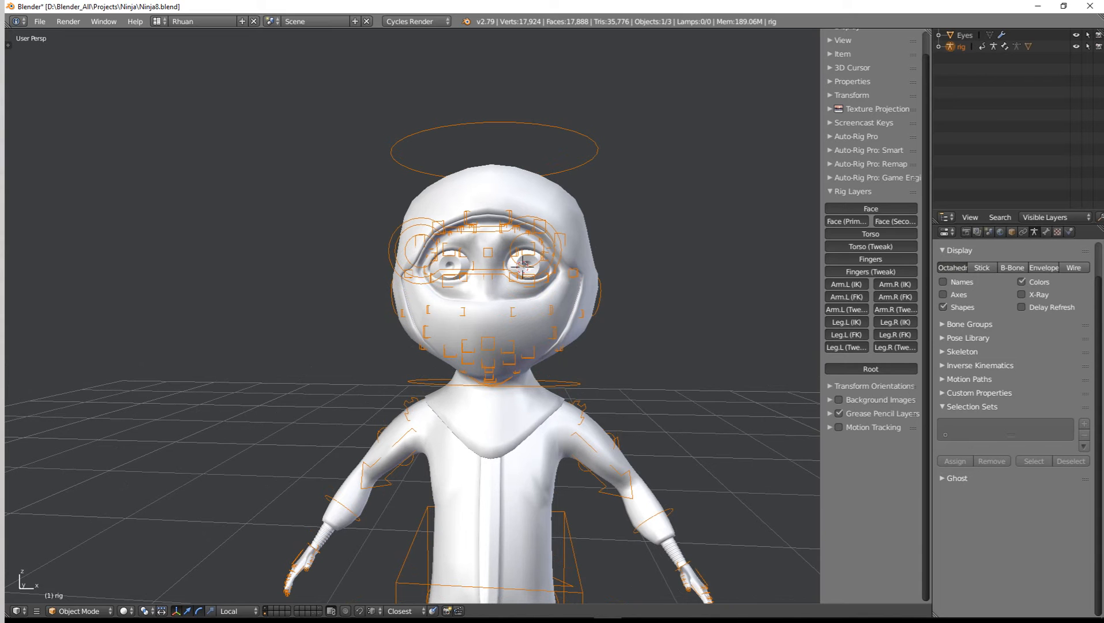
Step: Switch the rig to Pose Mode and test the head control with trackball rotations from two angles, cancelling each one
{"action": "left_click", "coordinate": [79, 611]}
{"action": "left_click", "coordinate": [79, 572]}
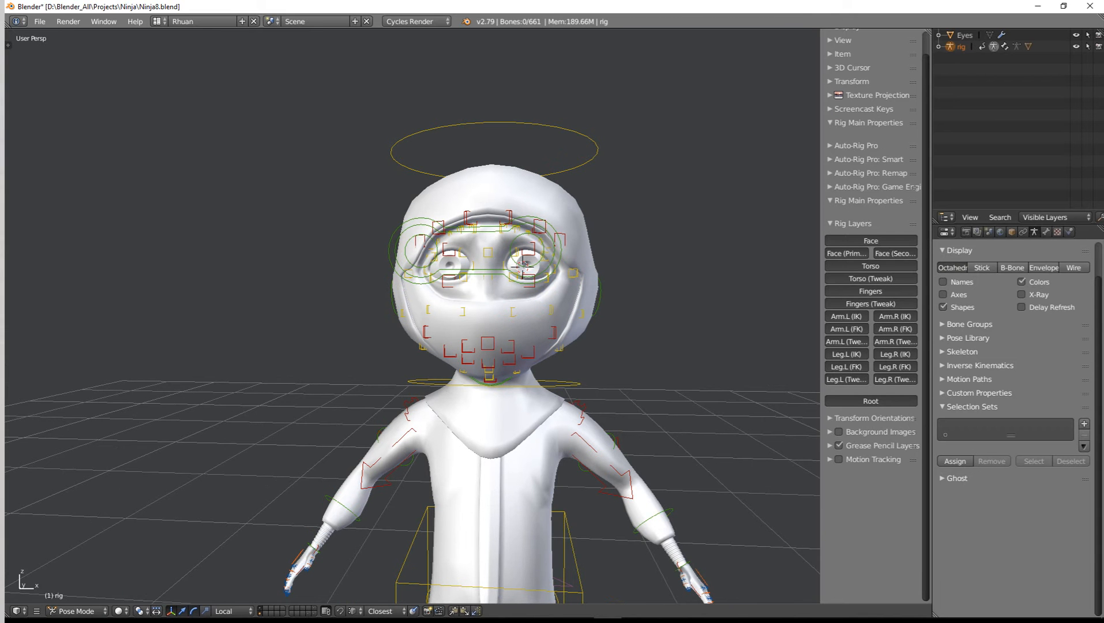
{"action": "key", "text": "r"}
{"action": "key", "text": "r"}
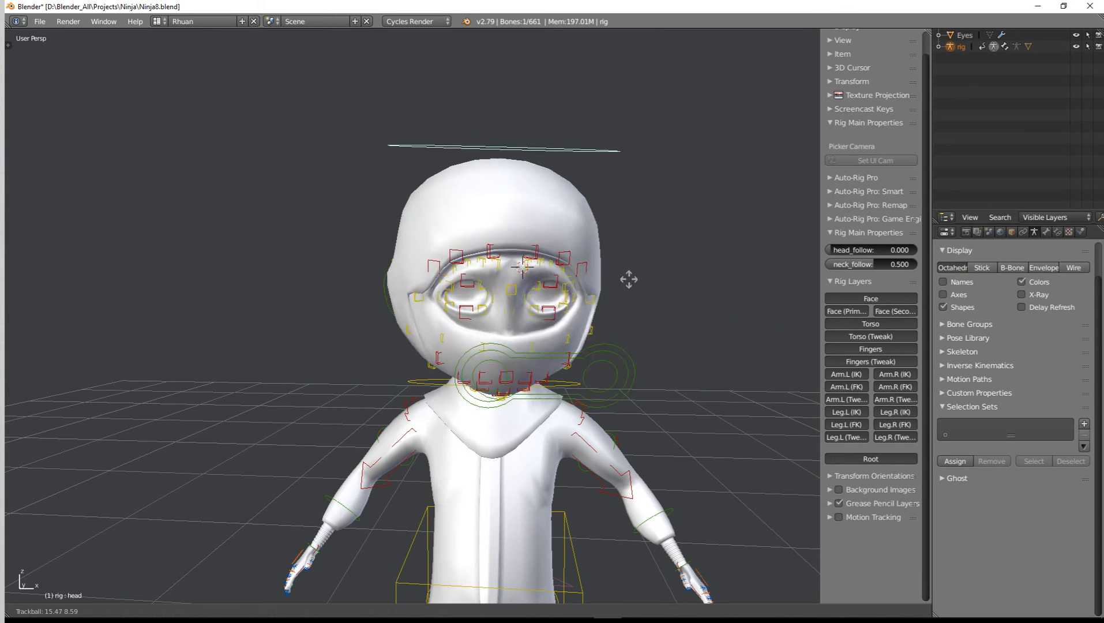
{"action": "right_click", "coordinate": [609, 282]}
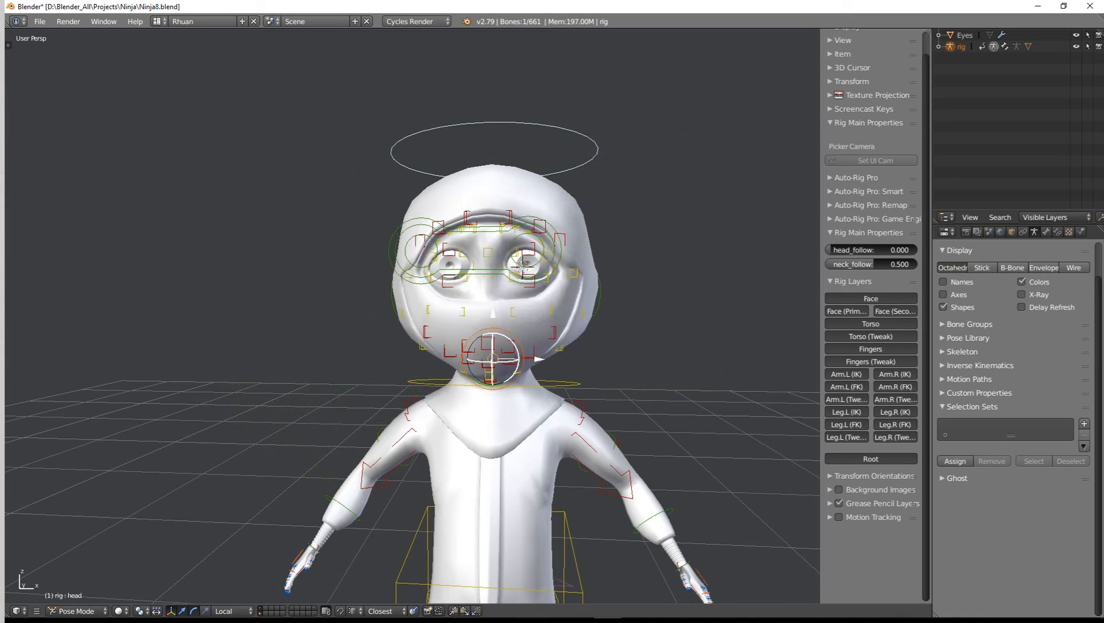
{"action": "scroll", "coordinate": [612, 285], "scroll_direction": "down", "scroll_amount": 2}
{"action": "middle_click_drag", "start_coordinate": [617, 288], "coordinate": [591, 279]}
{"action": "key", "text": "r"}
{"action": "key", "text": "r"}
{"action": "right_click", "coordinate": [721, 277]}
Step: Test the combined eyes control and the left eye target by moving each and cancelling the move
{"action": "scroll", "coordinate": [631, 282], "scroll_direction": "up", "scroll_amount": 2}
{"action": "right_click", "coordinate": [326, 237]}
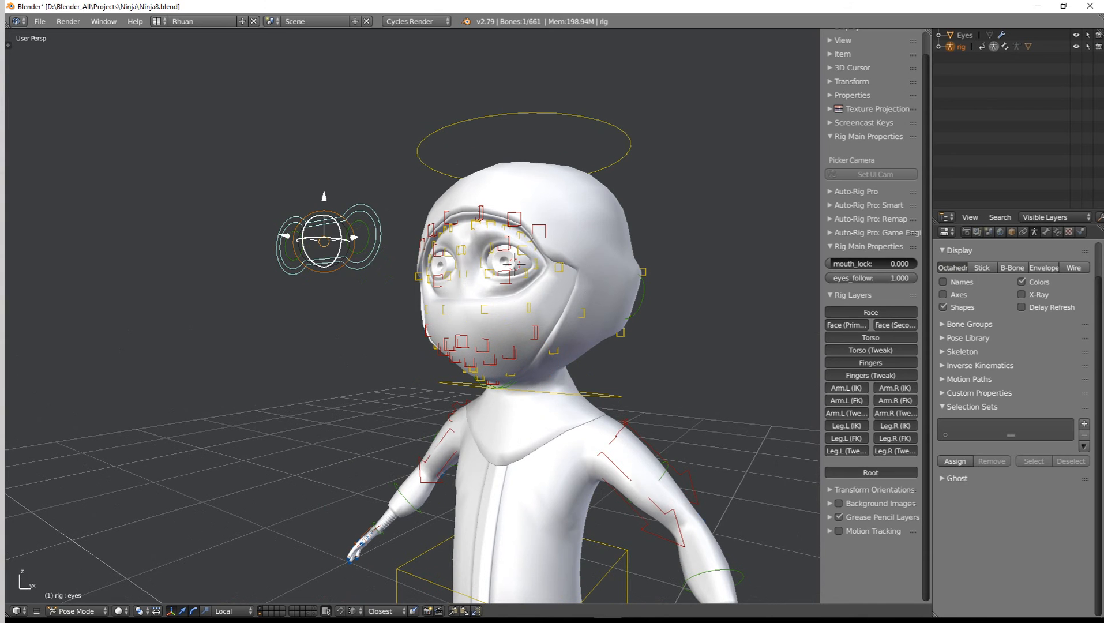
{"action": "key", "text": "g"}
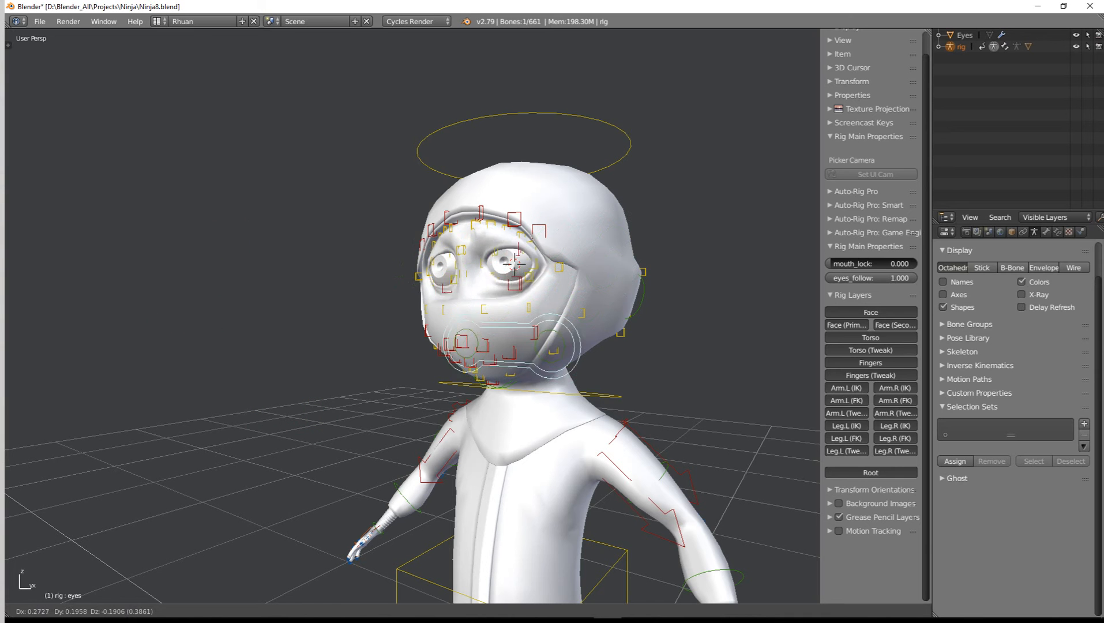
{"action": "key", "text": "Escape"}
{"action": "right_click", "coordinate": [358, 236]}
{"action": "key", "text": "g"}
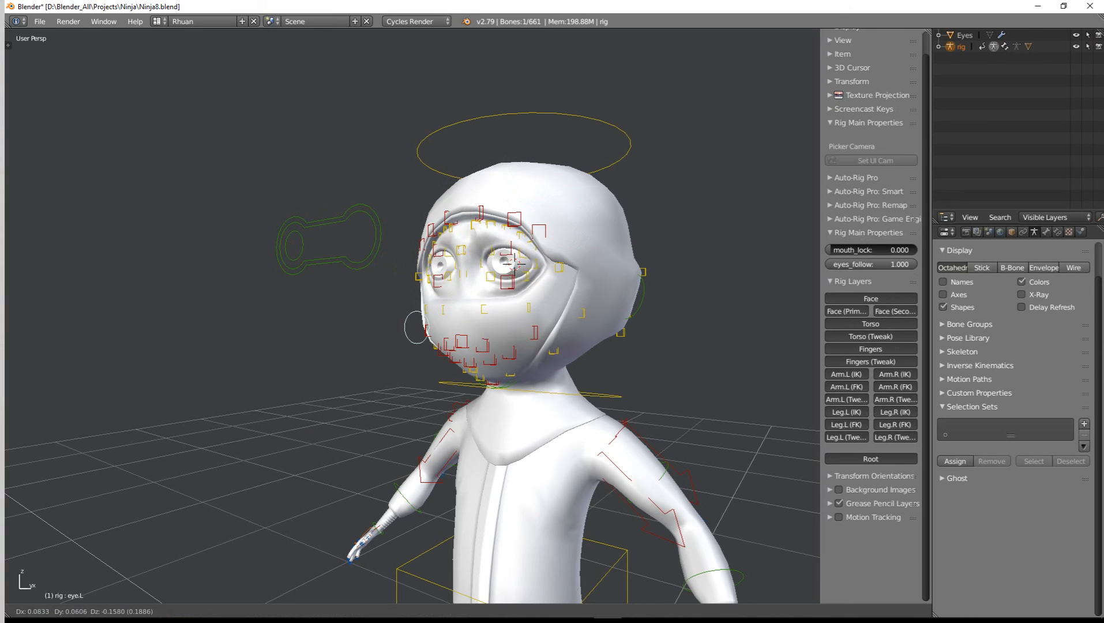
{"action": "key", "text": "Escape"}
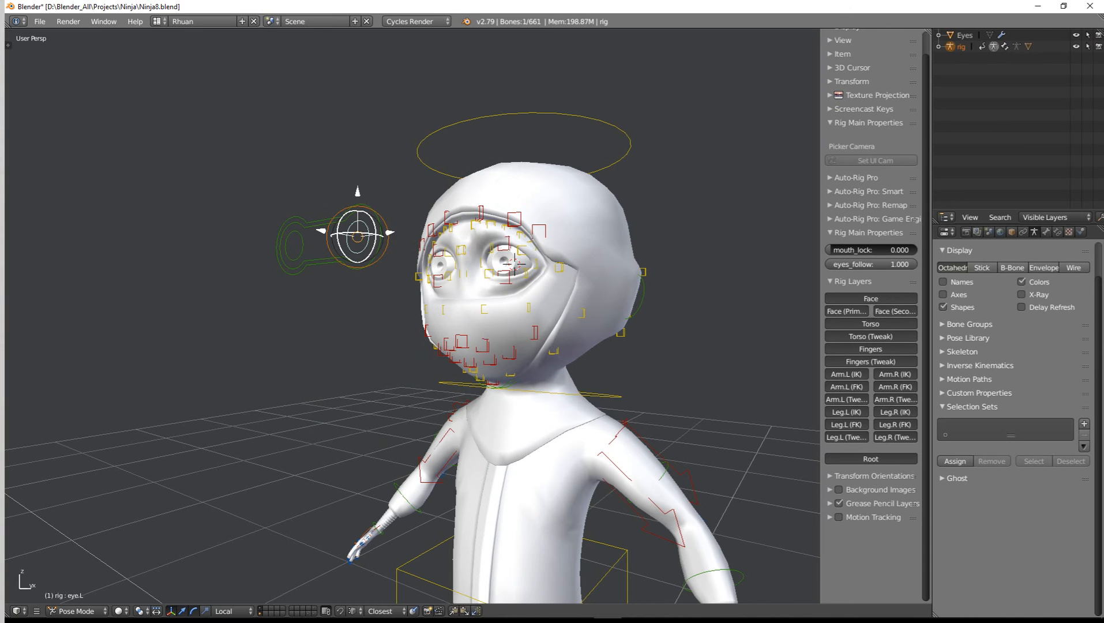
Step: Test the middle upper-lid and lower-lid controls of the left eye by moving each and cancelling the move
{"action": "scroll", "coordinate": [412, 316], "scroll_direction": "up", "scroll_amount": 2}
{"action": "right_click", "coordinate": [522, 214]}
{"action": "key", "text": "g"}
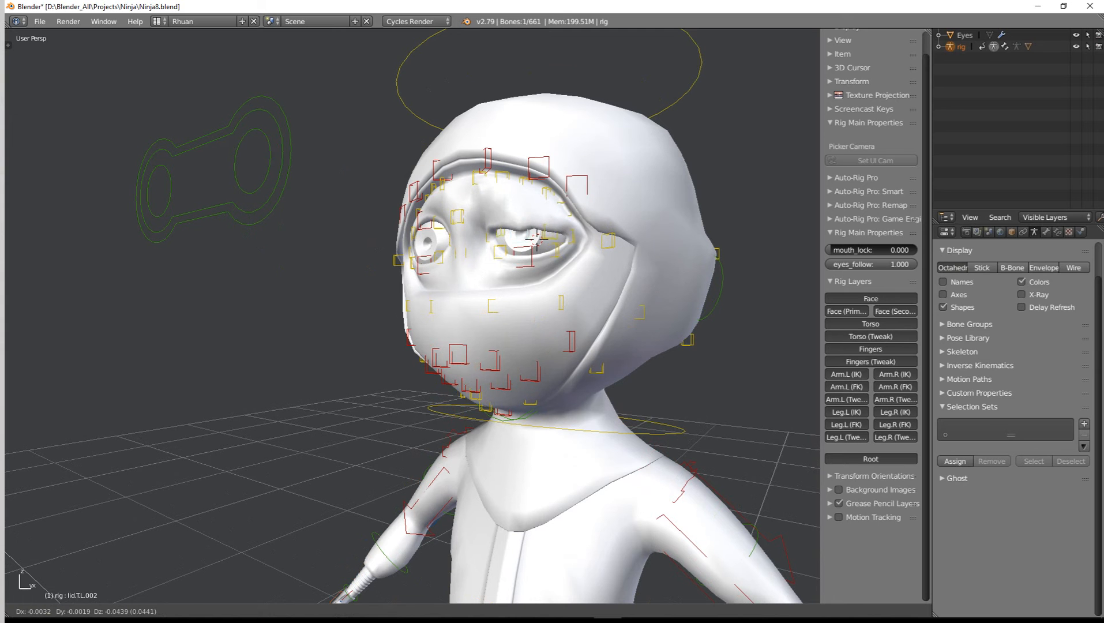
{"action": "key", "text": "Escape"}
{"action": "right_click", "coordinate": [537, 238]}
{"action": "key", "text": "g"}
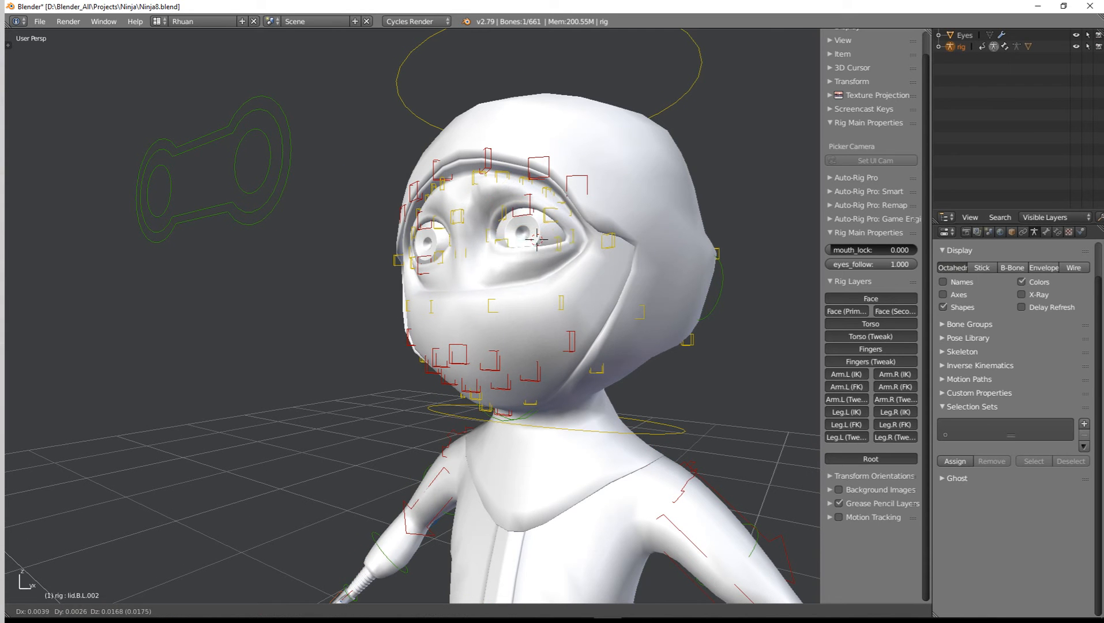
{"action": "key", "text": "Escape"}
{"action": "scroll", "coordinate": [513, 267], "scroll_direction": "down", "scroll_amount": 2}
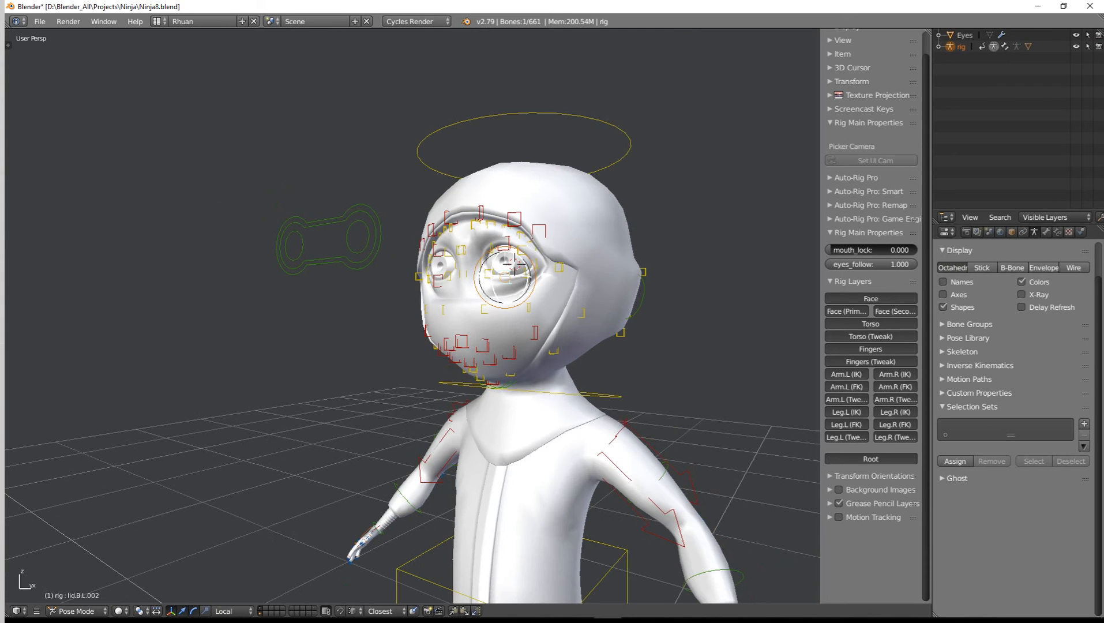
Step: Test the left lower cheek control cheek.B.L.001 by moving it outward and cancelling the move
{"action": "right_click", "coordinate": [536, 334]}
{"action": "key", "text": "g"}
{"action": "key", "text": "Escape"}
{"action": "right_click", "coordinate": [535, 333]}
{"action": "key", "text": "g"}
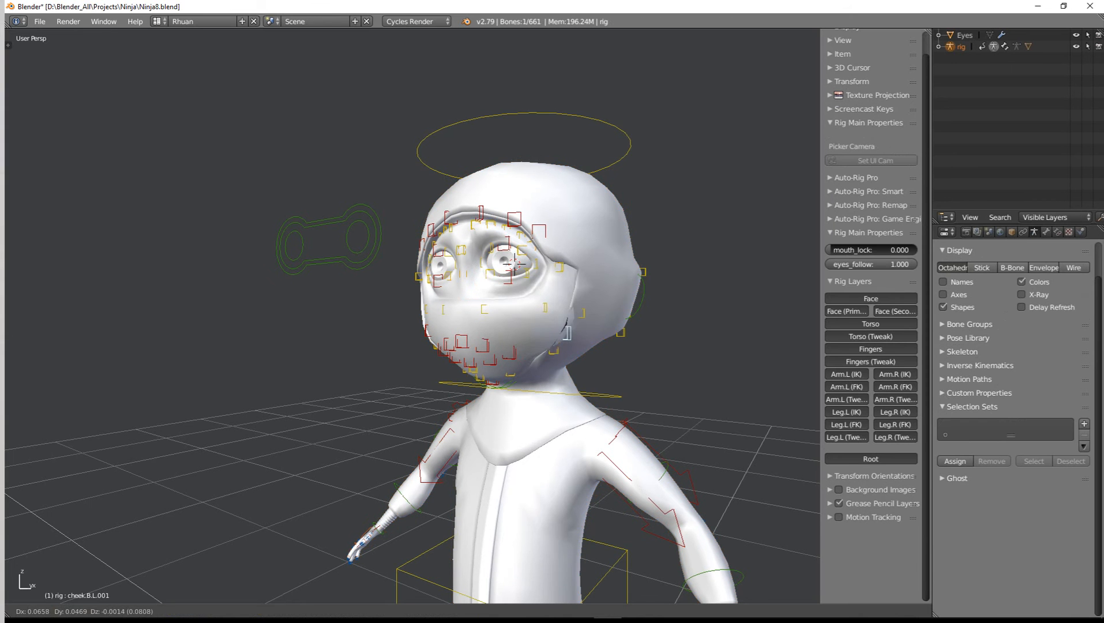
{"action": "key", "text": "Escape"}
Step: Test the left lip-corner control lips.L and the outer brow control brow.T.L by moving each and cancelling the move
{"action": "middle_click_drag", "start_coordinate": [563, 332], "coordinate": [594, 329]}
{"action": "right_click", "coordinate": [522, 349]}
{"action": "right_click", "coordinate": [521, 349]}
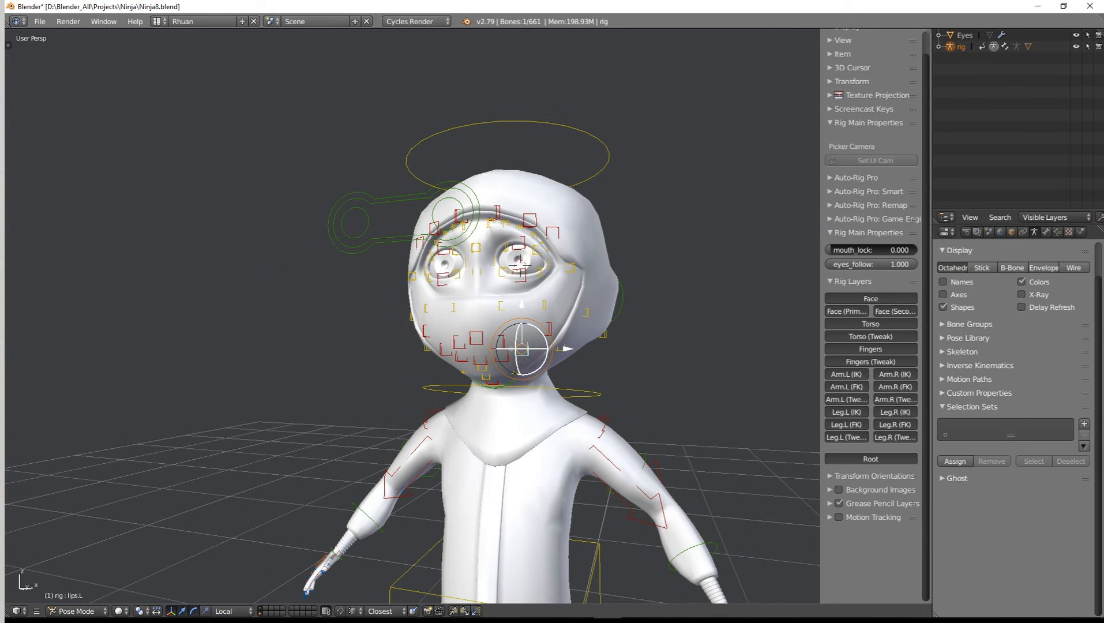
{"action": "key", "text": "g"}
{"action": "key", "text": "Escape"}
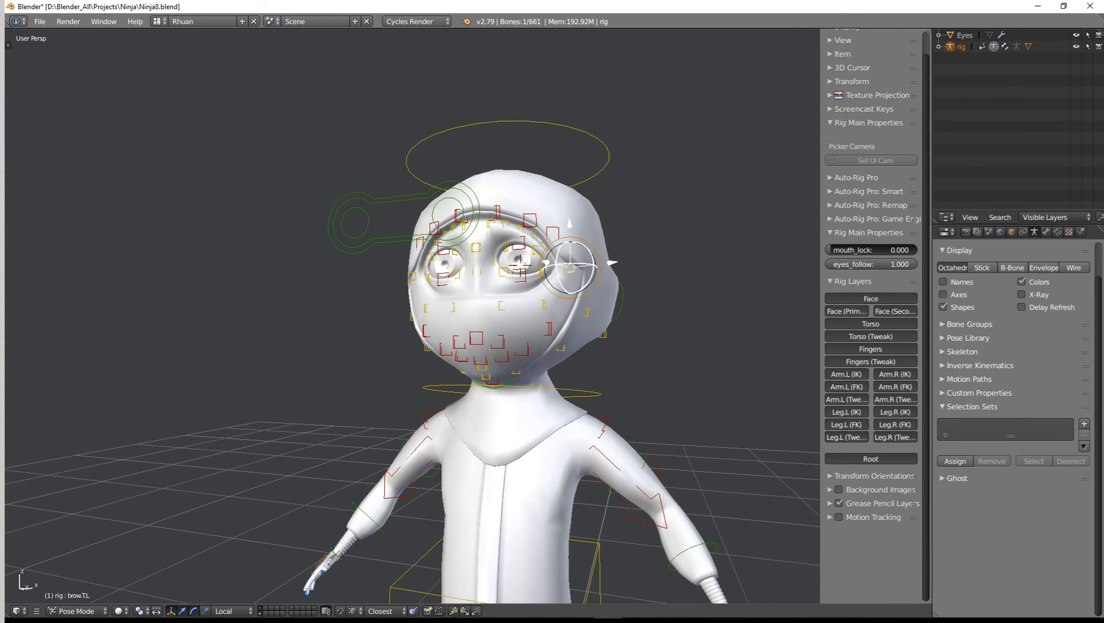
{"action": "key", "text": "g"}
{"action": "key", "text": "Escape"}
Step: Test the jaw_master control from a side angle by rotating it and cancelling the rotation
{"action": "middle_click_drag", "start_coordinate": [568, 277], "coordinate": [473, 276]}
{"action": "scroll", "coordinate": [473, 276], "scroll_direction": "up", "scroll_amount": 1}
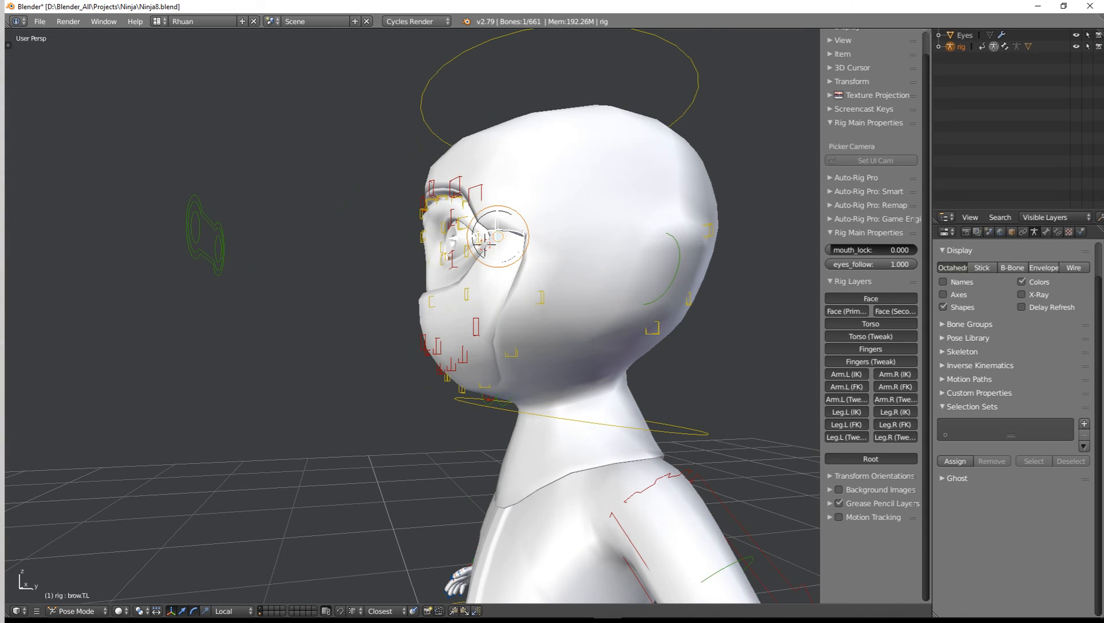
{"action": "right_click", "coordinate": [511, 398]}
{"action": "key", "text": "r"}
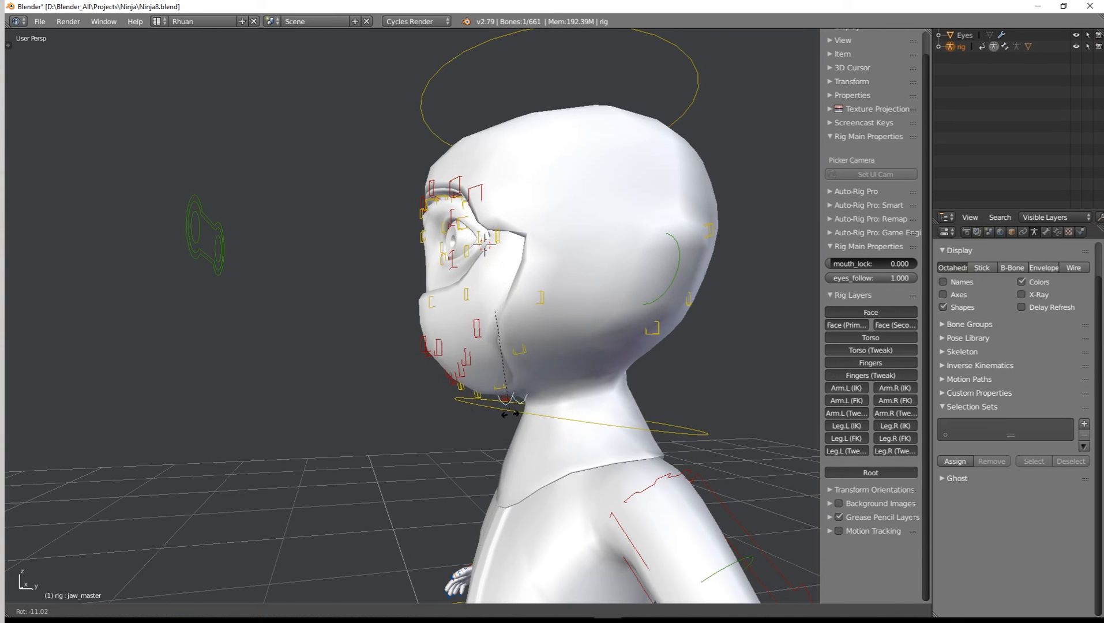
{"action": "key", "text": "Escape"}
Step: Test the left hand control hand_ik.L in front view by moving it down and in toward the body
{"action": "scroll", "coordinate": [511, 404], "scroll_direction": "down", "scroll_amount": 1}
{"action": "middle_click_drag", "start_coordinate": [510, 404], "coordinate": [454, 219], "text": "shift"}
{"action": "middle_click_drag", "start_coordinate": [454, 219], "coordinate": [531, 230]}
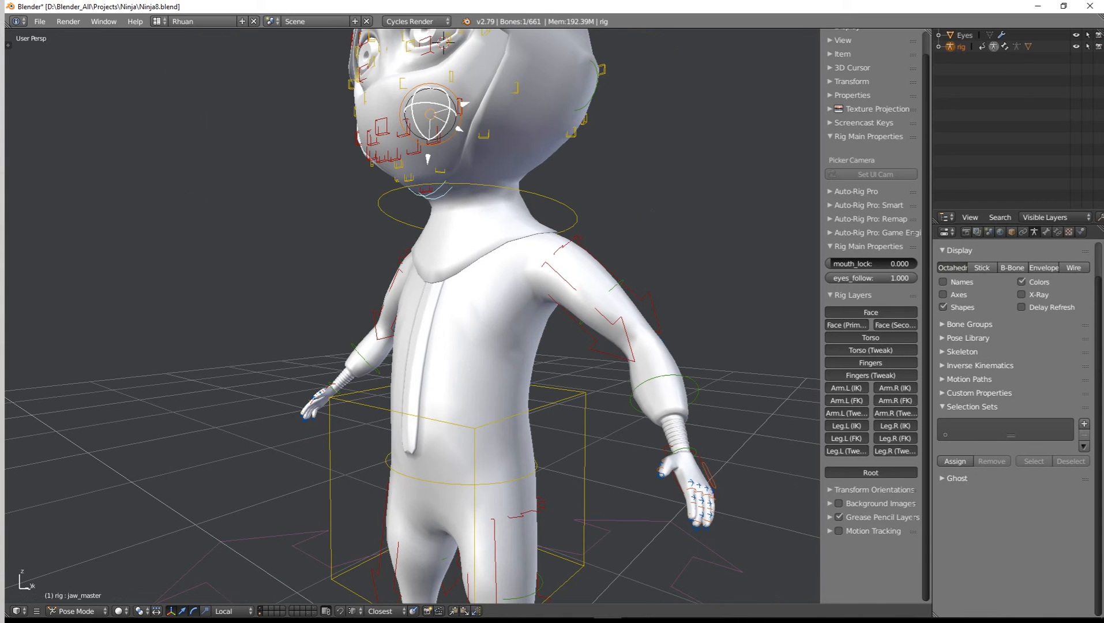
{"action": "right_click", "coordinate": [710, 476]}
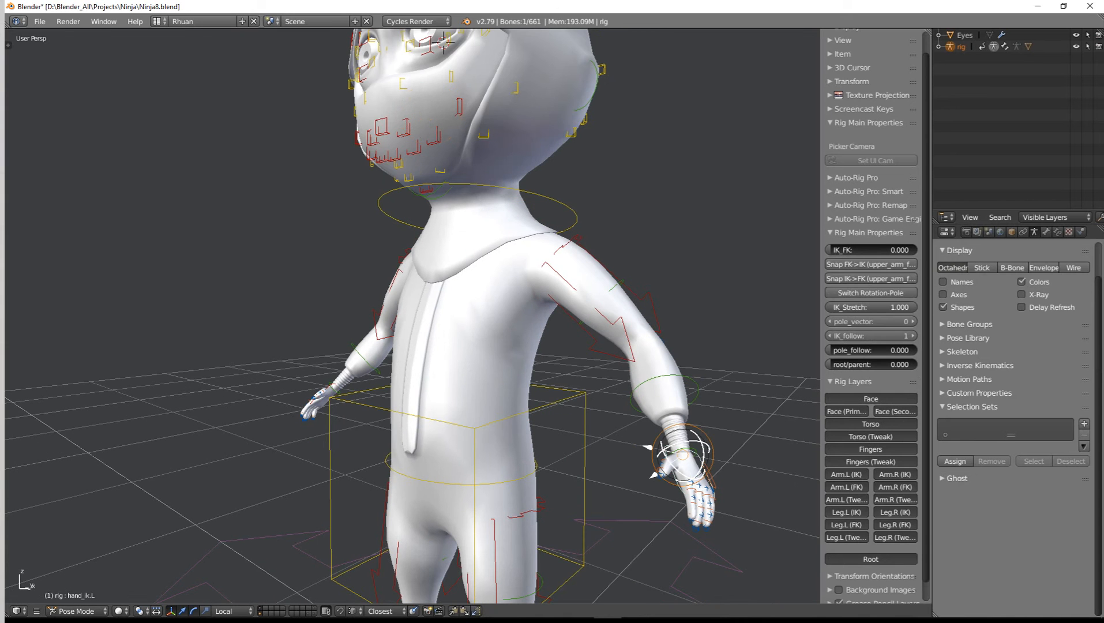
{"action": "key", "text": "KP_1"}
{"action": "key", "text": "g"}
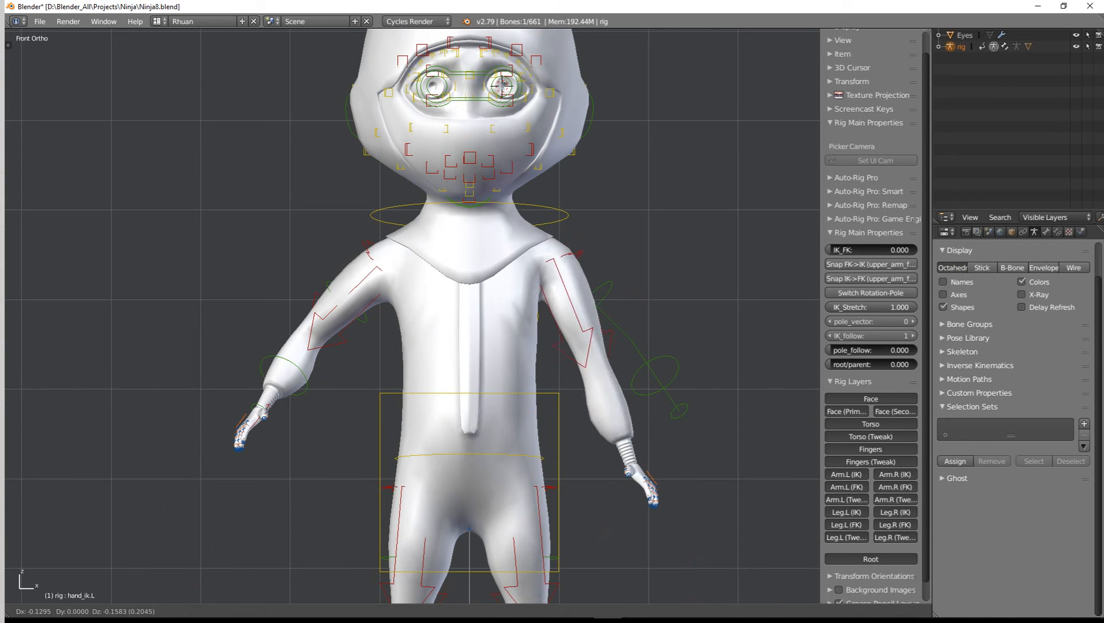
{"action": "left_click", "coordinate": [568, 456]}
{"action": "mouse_move", "coordinate": [568, 455]}
{"action": "middle_mouse_down"}
{"action": "mouse_move", "coordinate": [549, 598]}
{"action": "mouse_move", "coordinate": [628, 594]}
{"action": "mouse_move", "coordinate": [616, 600]}
{"action": "middle_mouse_up"}
{"action": "key", "text": "z"}
{"action": "key", "text": "z"}
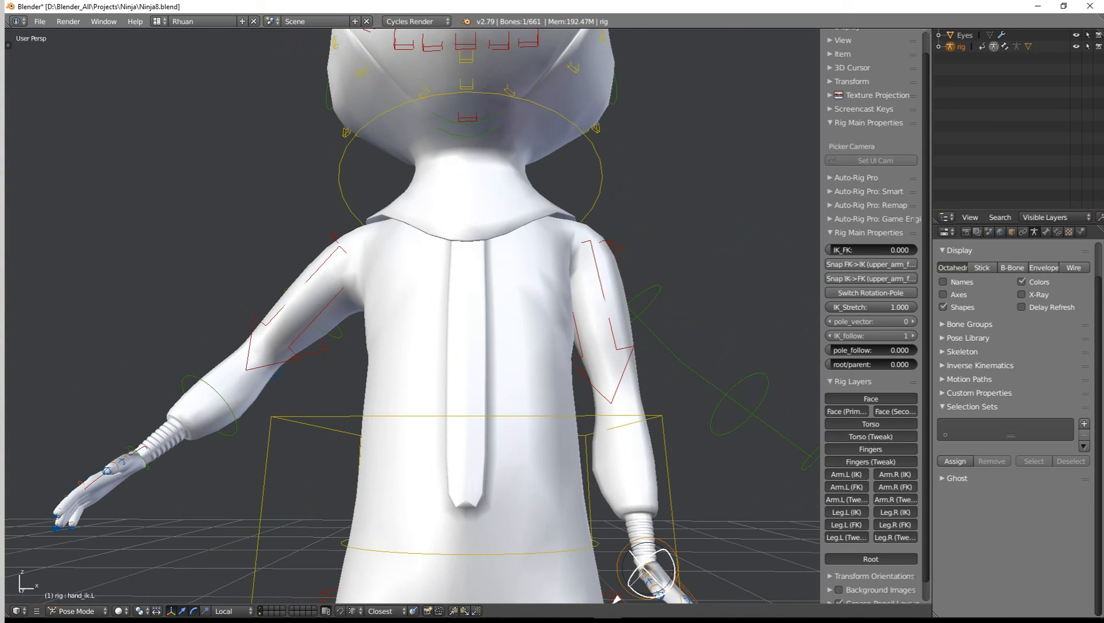
Step: Move hand_ik.L closer to the left hip in front view and rotate it in side view
{"action": "key", "text": "KP_1"}
{"action": "scroll", "coordinate": [587, 572], "scroll_direction": "down", "scroll_amount": 3}
{"action": "key", "text": "g"}
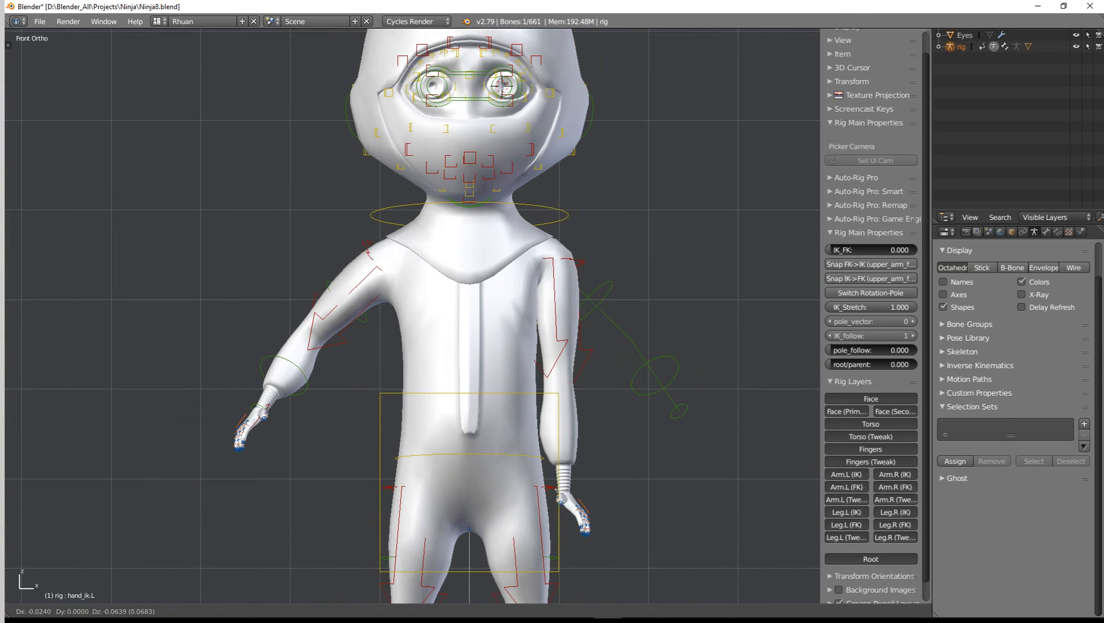
{"action": "left_click", "coordinate": [600, 496]}
{"action": "key", "text": "KP_3"}
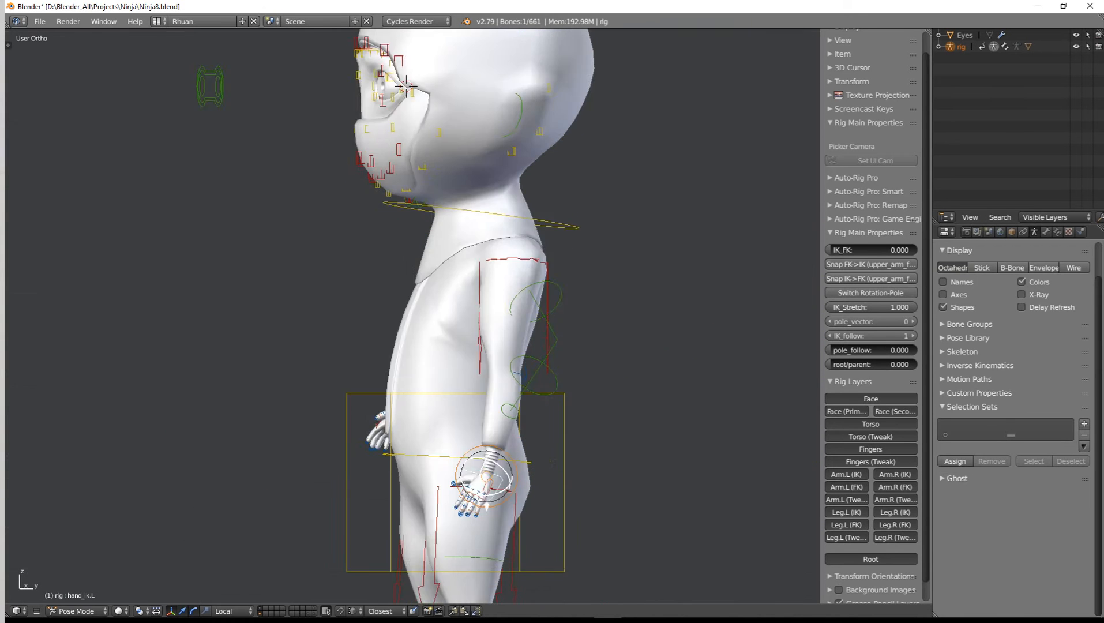
{"action": "key", "text": "r"}
{"action": "left_click", "coordinate": [596, 299]}
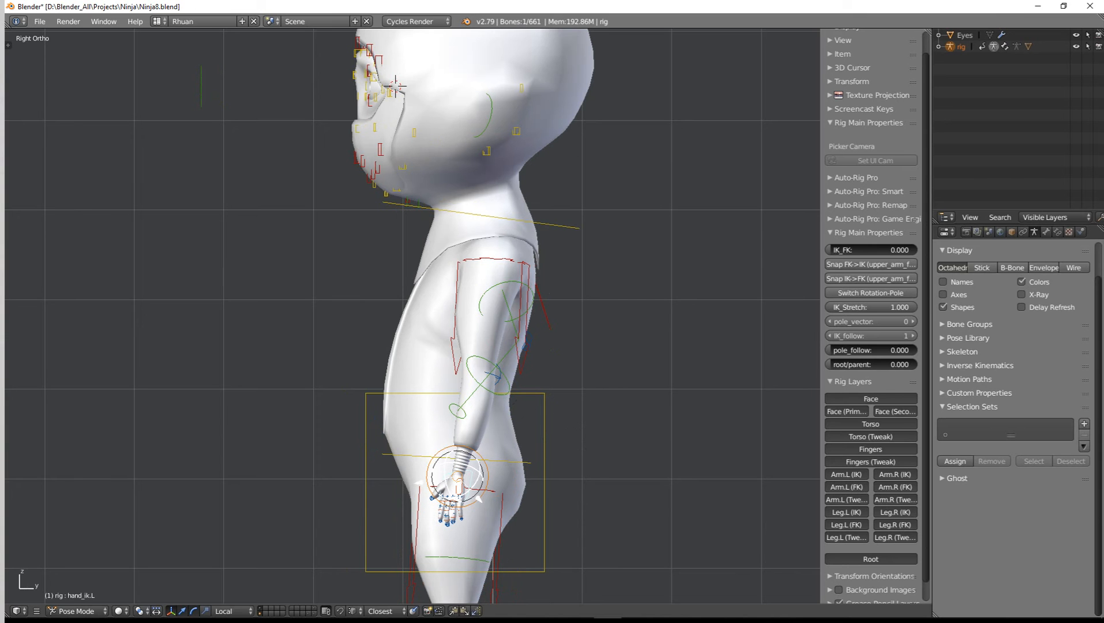
Step: Raise hand_ik.L in front of the belly so the elbow bends, and rotate the hand palm up in side view
{"action": "key", "text": "r"}
{"action": "key", "text": "g"}
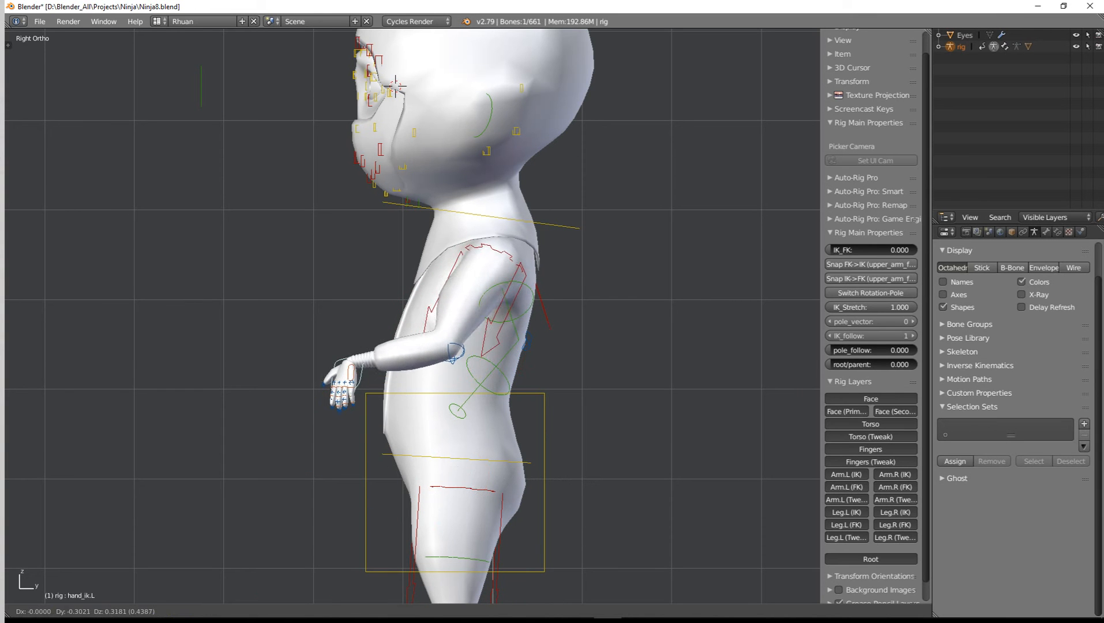
{"action": "left_click", "coordinate": [513, 335]}
{"action": "key", "text": "r"}
{"action": "left_click", "coordinate": [480, 462]}
Step: Test the left foot control foot_ik.L by moving it up and forward in side view and cancelling the move
{"action": "middle_click_drag", "start_coordinate": [480, 462], "coordinate": [466, 206], "text": "shift"}
{"action": "right_click", "coordinate": [479, 489]}
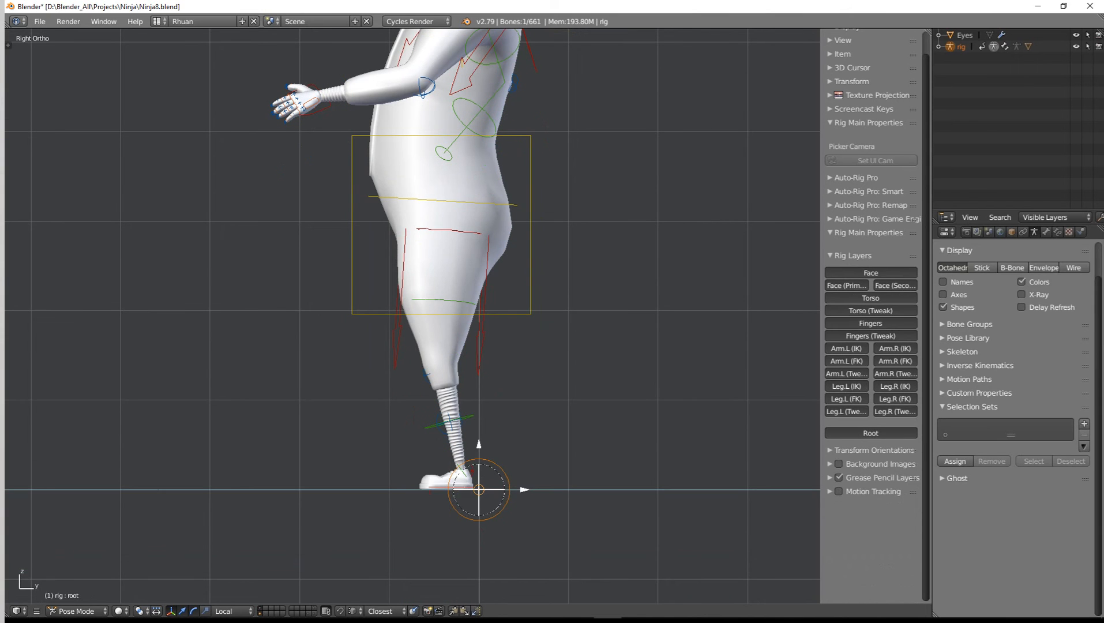
{"action": "right_click", "coordinate": [464, 476]}
{"action": "key", "text": "g"}
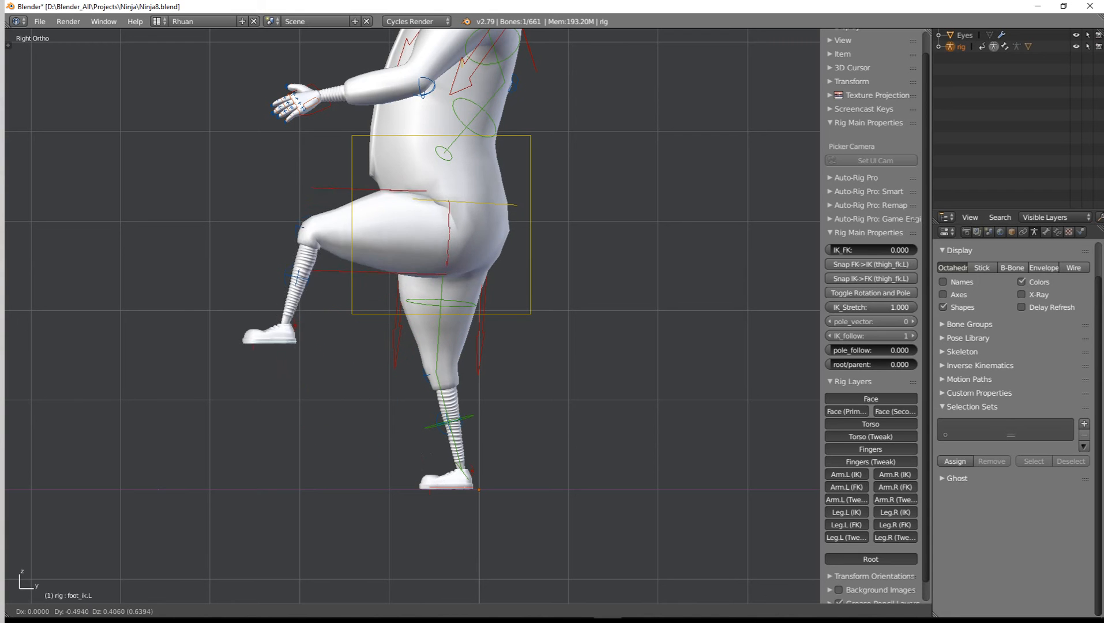
{"action": "right_click", "coordinate": [398, 466]}
Step: Test the left heel control foot_heel_ik.L by rotating it in side view and cancelling the rotation
{"action": "scroll", "coordinate": [398, 465], "scroll_direction": "up", "scroll_amount": 1}
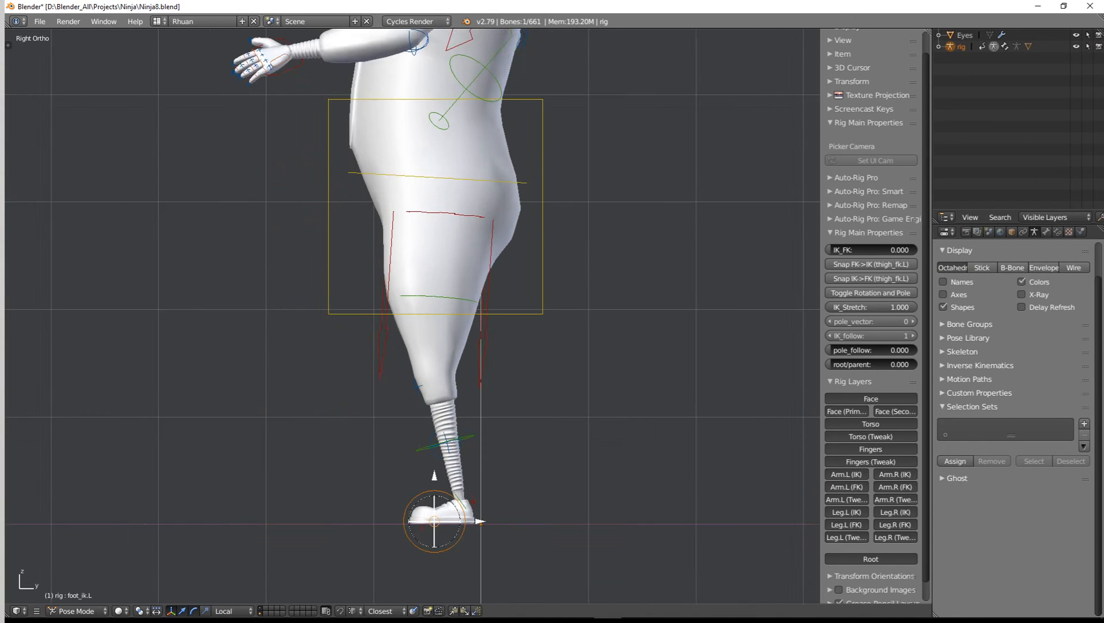
{"action": "scroll", "coordinate": [413, 316], "scroll_direction": "up", "scroll_amount": 1}
{"action": "right_click", "coordinate": [471, 470]}
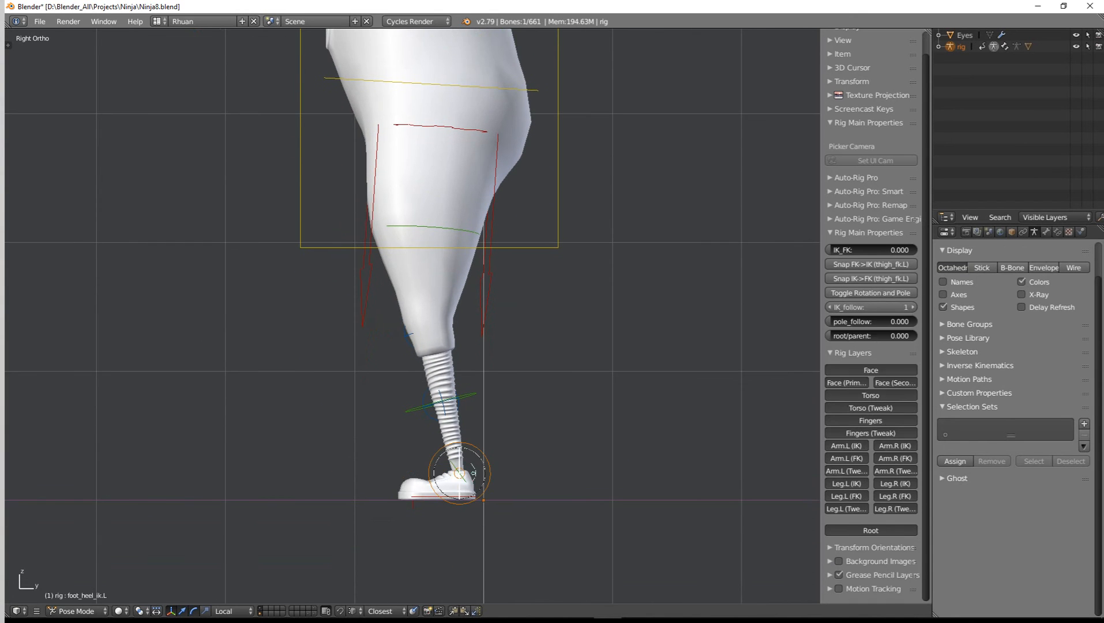
{"action": "key", "text": "r"}
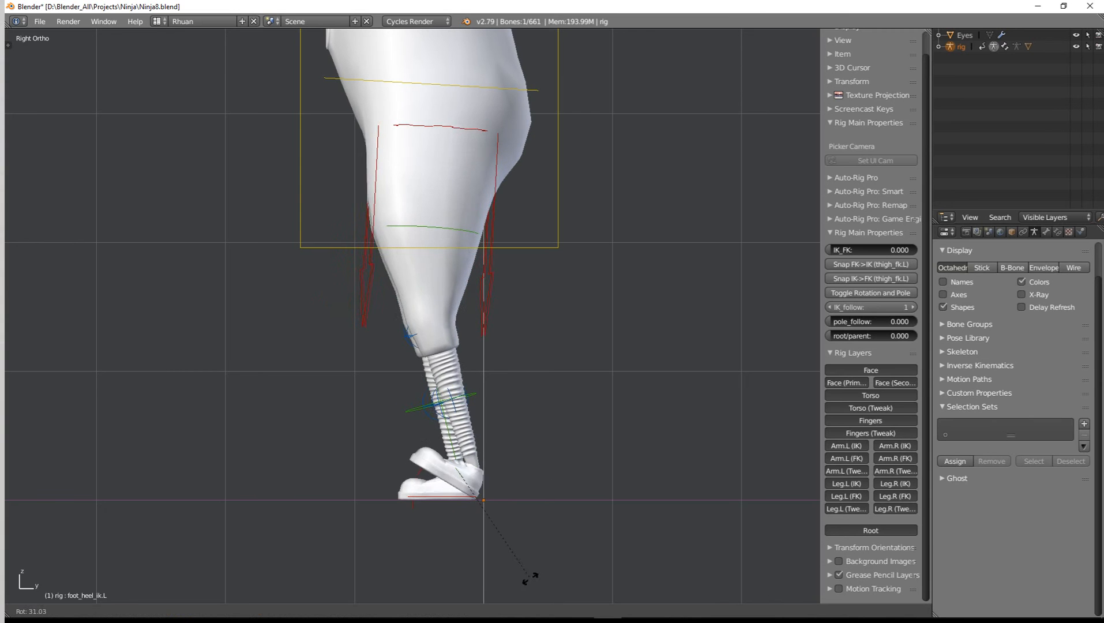
{"action": "right_click", "coordinate": [516, 432]}
{"action": "scroll", "coordinate": [542, 430], "scroll_direction": "down", "scroll_amount": 2}
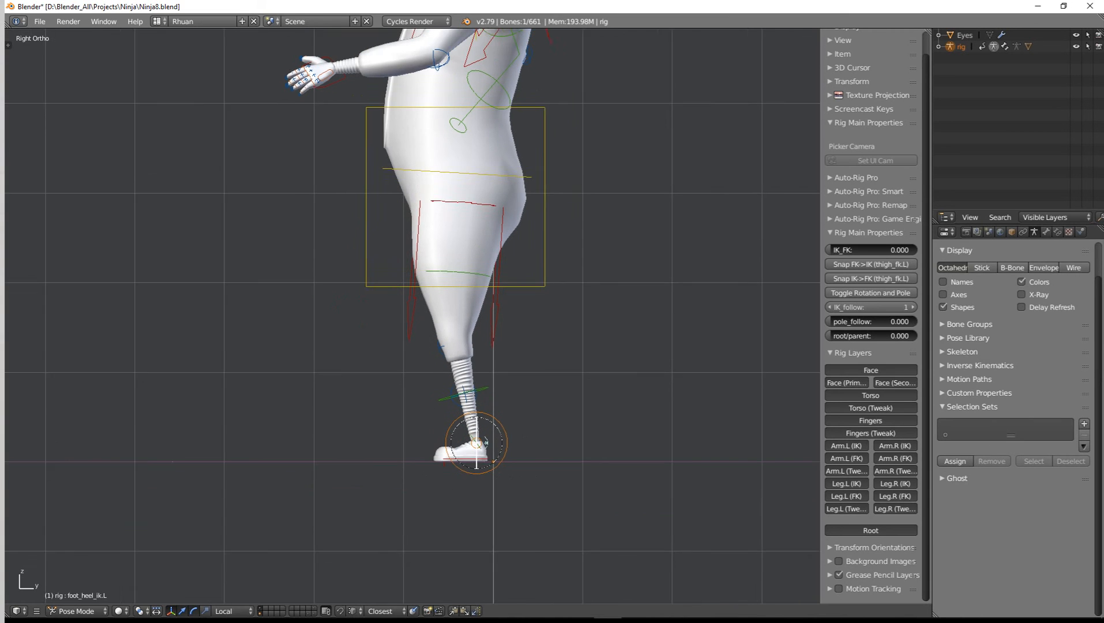
Step: Lower the torso control by about 0.1 in side view so that both knees bend
{"action": "right_click", "coordinate": [555, 300]}
{"action": "key", "text": "g"}
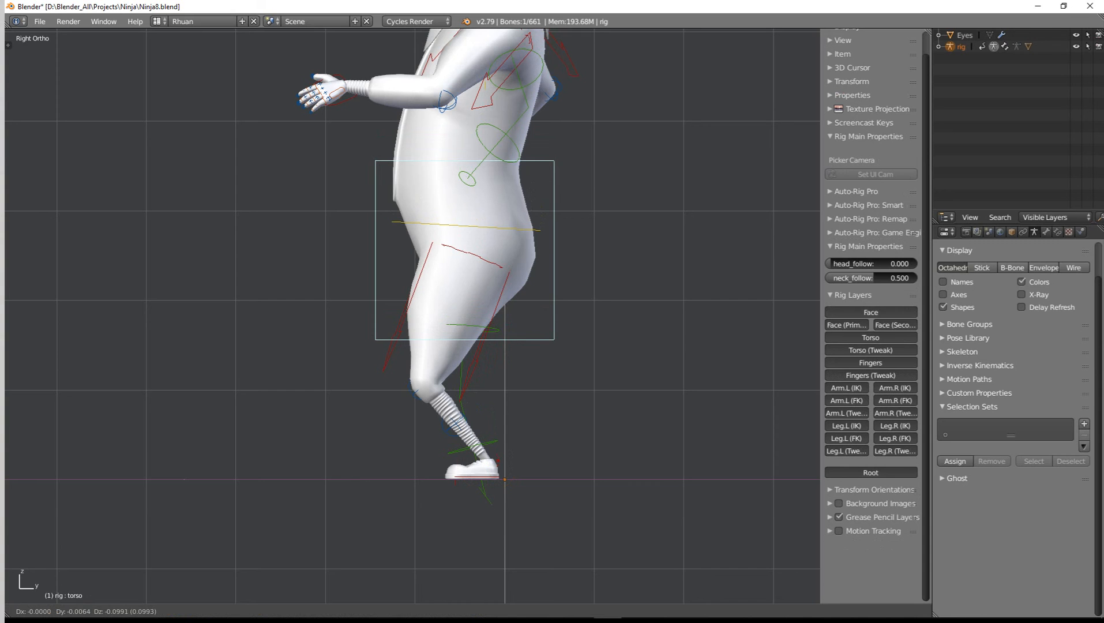
{"action": "left_click", "coordinate": [550, 335]}
Step: Test the hips control by rotating and moving it in front view and rotating it in side view, cancelling each change
{"action": "middle_click_drag", "start_coordinate": [550, 335], "coordinate": [499, 356]}
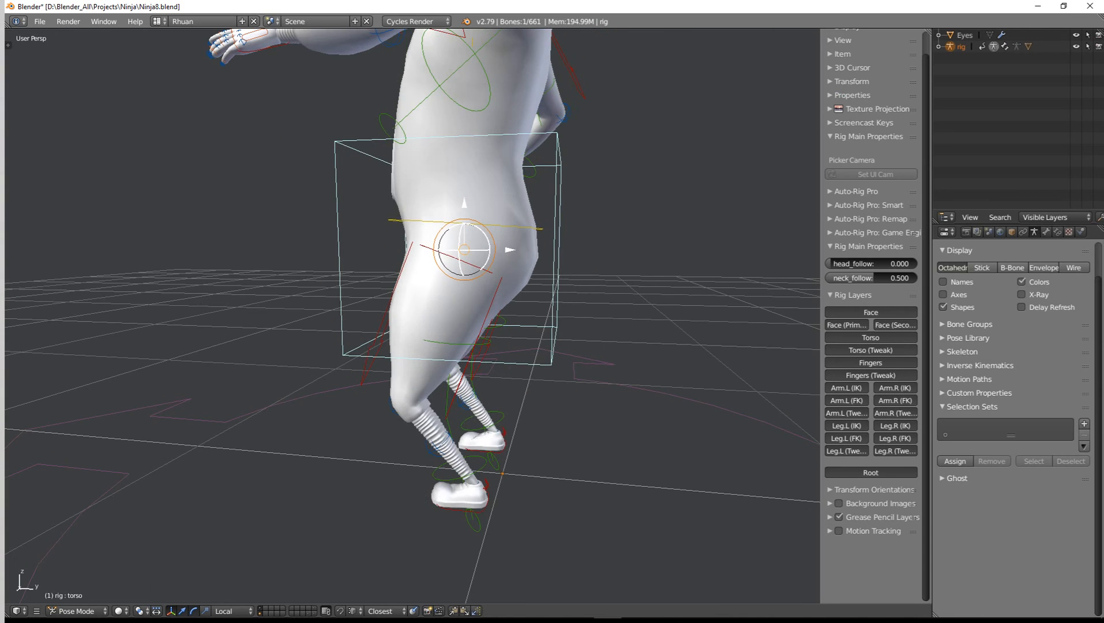
{"action": "key", "text": "KP_1"}
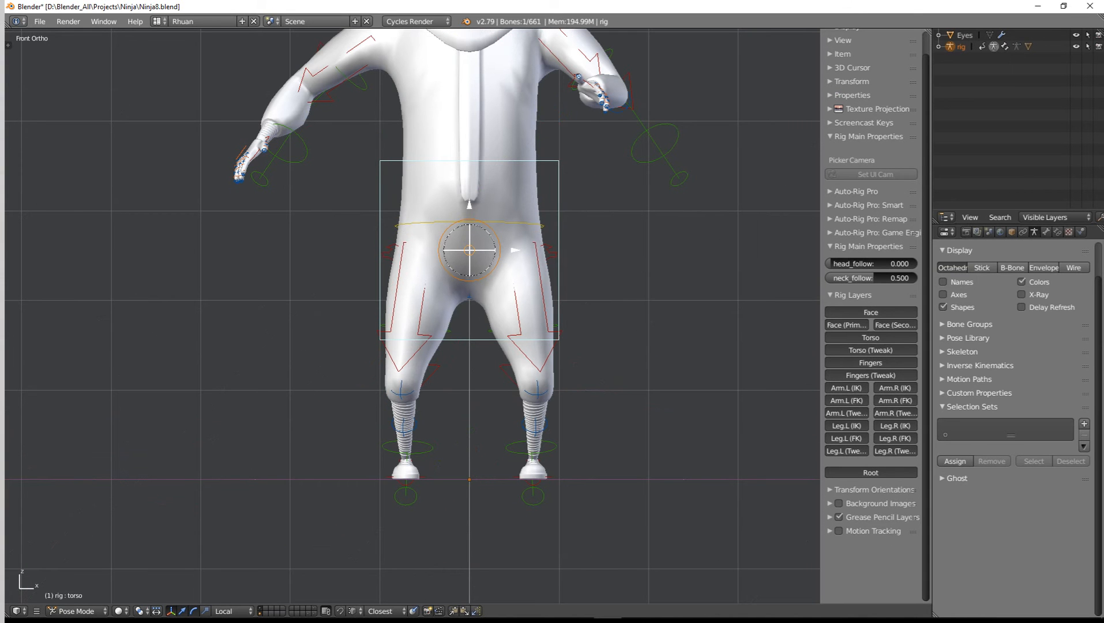
{"action": "right_click", "coordinate": [503, 223]}
{"action": "key", "text": "r"}
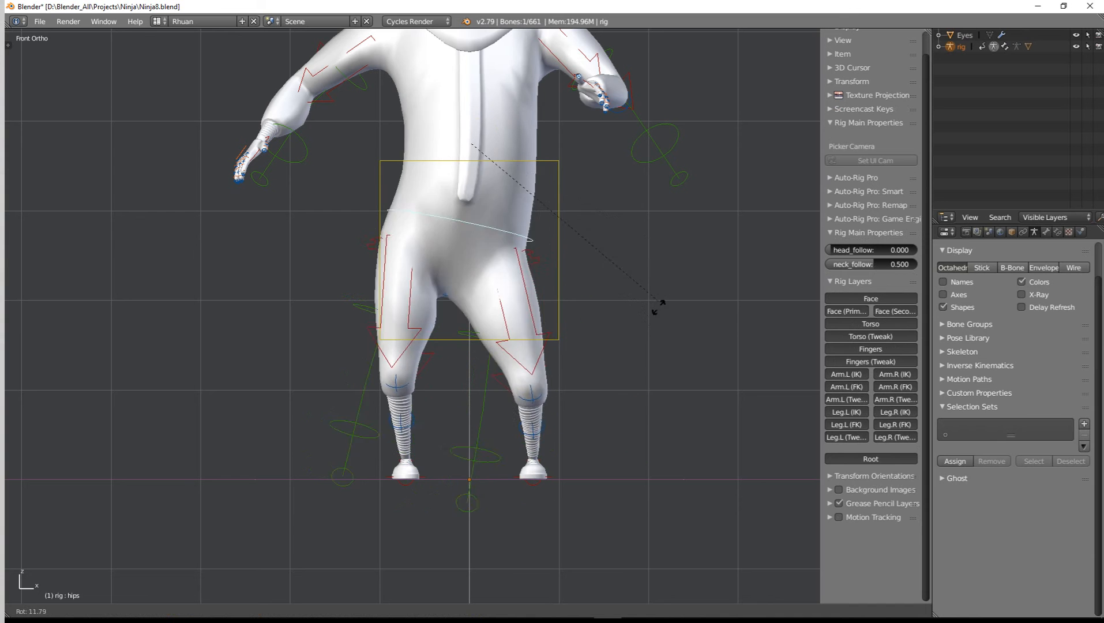
{"action": "key", "text": "Escape"}
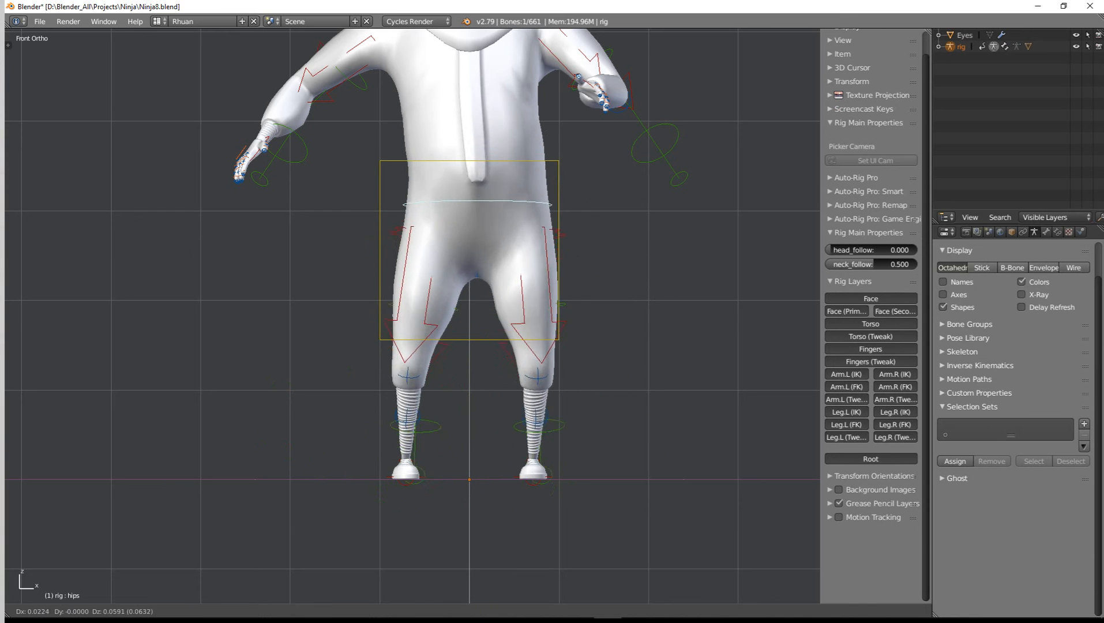
{"action": "key", "text": "KP_3"}
{"action": "key", "text": "r"}
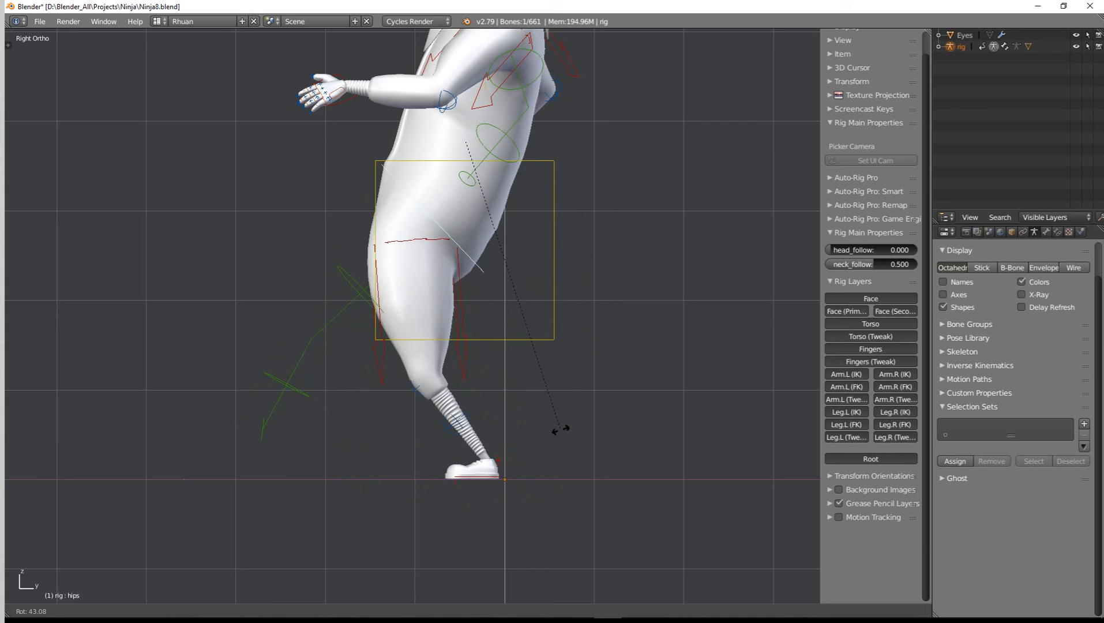
{"action": "key", "text": "Escape"}
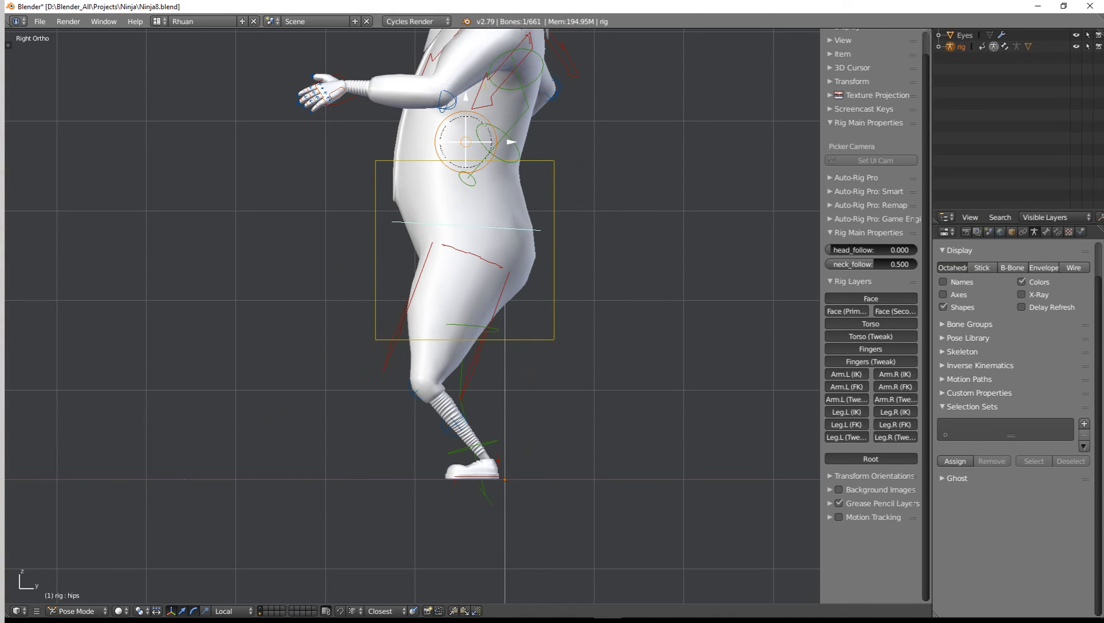
Step: Clear the location and rotation of all rig controls and deselect them
{"action": "key", "text": "a"}
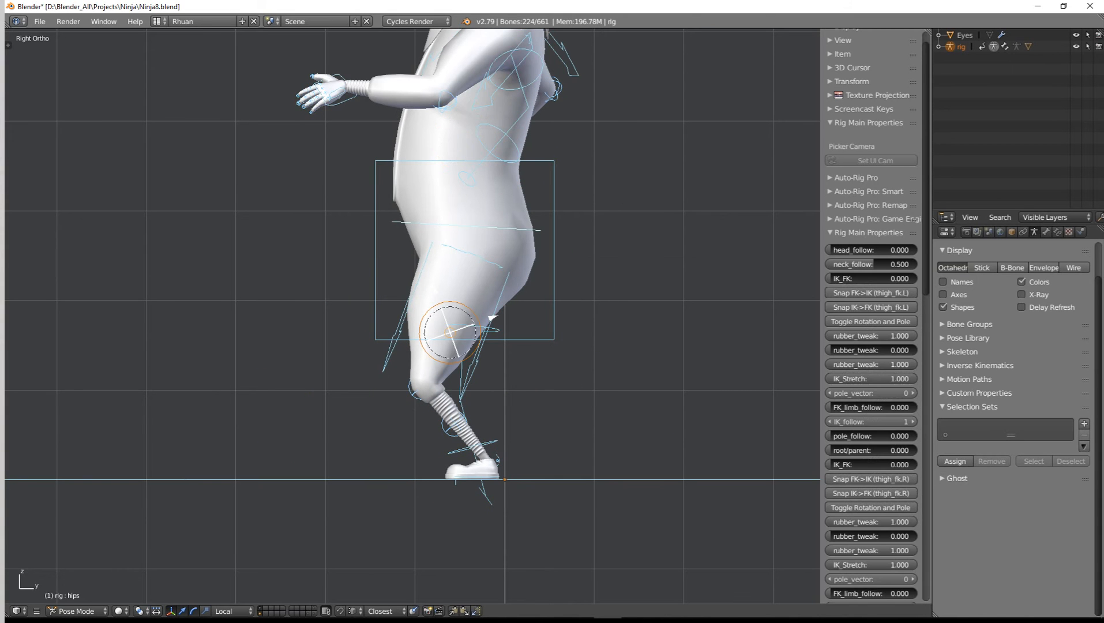
{"action": "key", "text": "alt+g"}
{"action": "key", "text": "alt+r"}
{"action": "key", "text": "KP_1"}
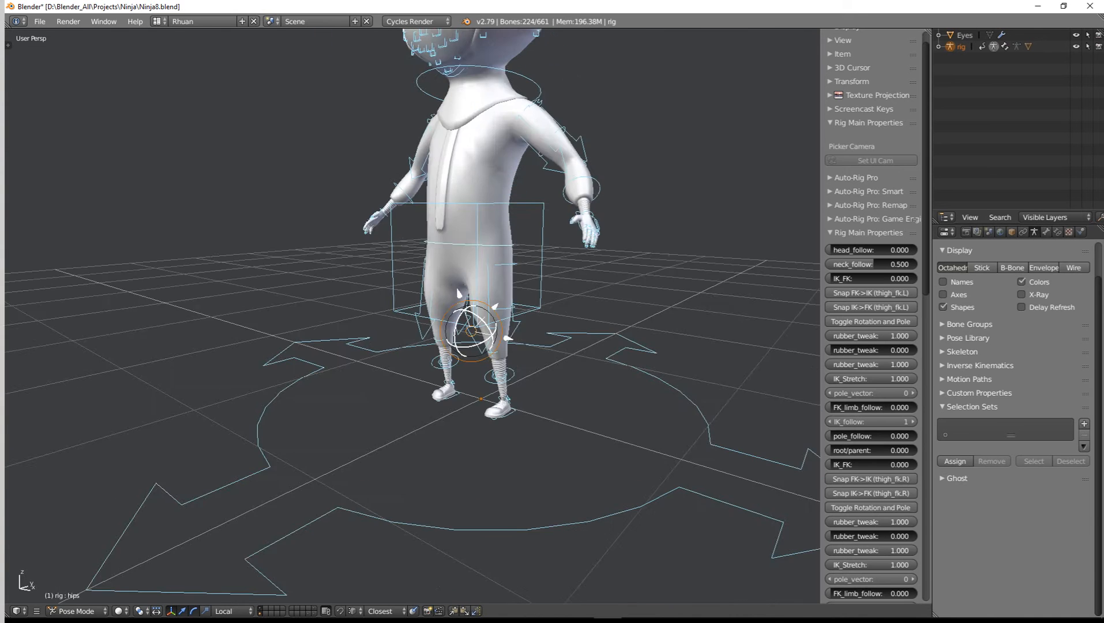
{"action": "key", "text": "a"}
Step: Test the head control by rotating it freely with the trackball rotation and cancelling the rotation
{"action": "middle_click_drag", "start_coordinate": [469, 230], "coordinate": [473, 407], "text": "shift"}
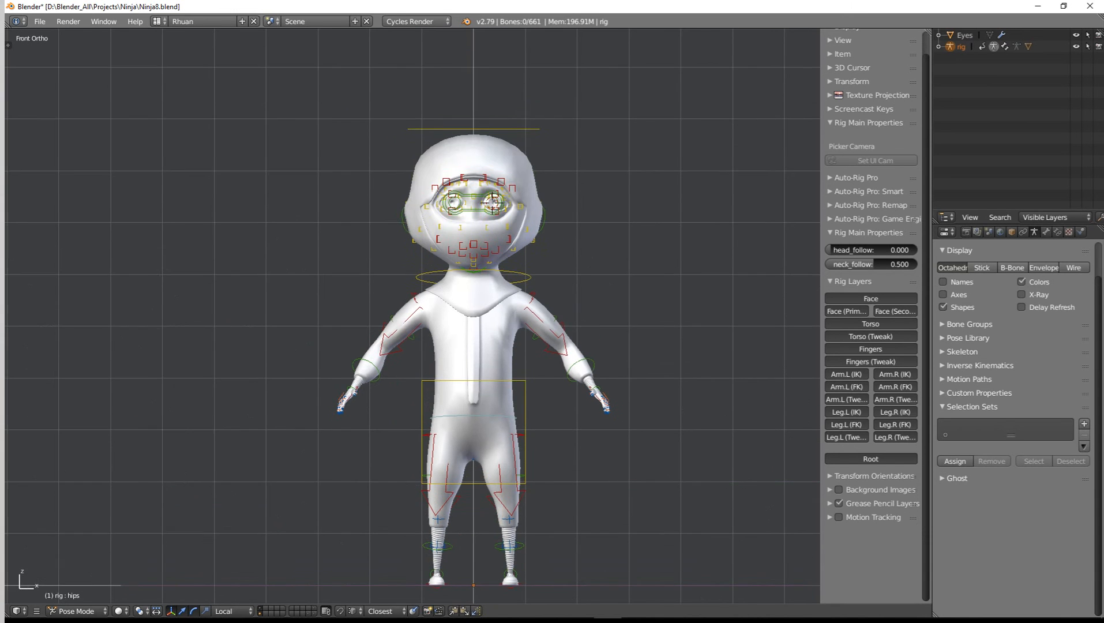
{"action": "scroll", "coordinate": [473, 408], "scroll_direction": "up", "scroll_amount": 3}
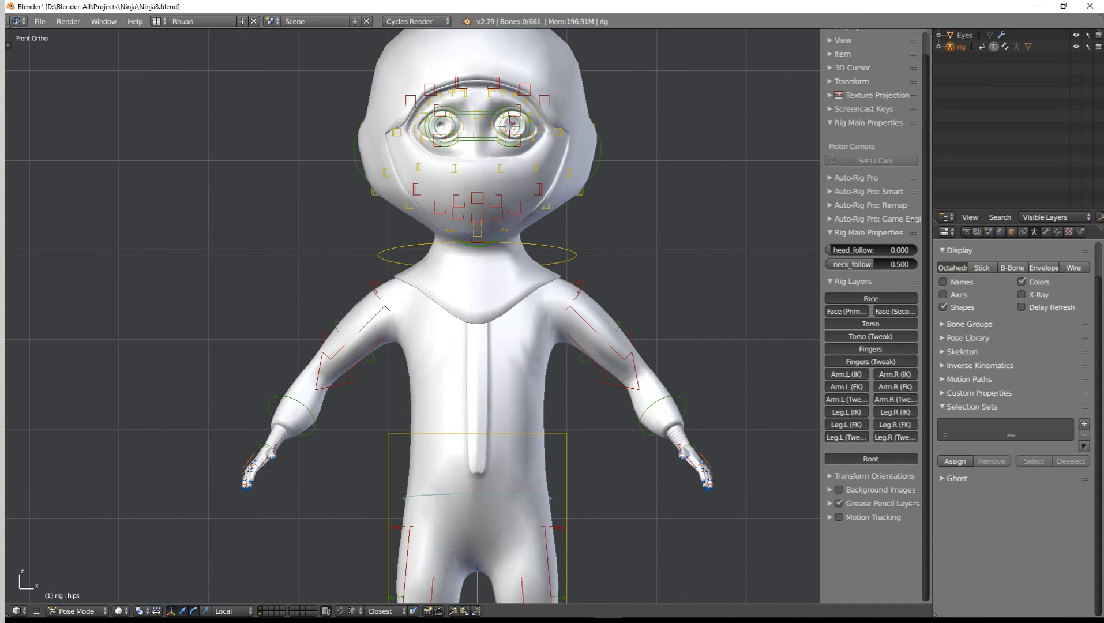
{"action": "middle_click_drag", "start_coordinate": [473, 369], "coordinate": [441, 391]}
{"action": "scroll", "coordinate": [398, 389], "scroll_direction": "up", "scroll_amount": 3}
{"action": "scroll", "coordinate": [443, 341], "scroll_direction": "down", "scroll_amount": 4}
{"action": "scroll", "coordinate": [442, 391], "scroll_direction": "up", "scroll_amount": 1}
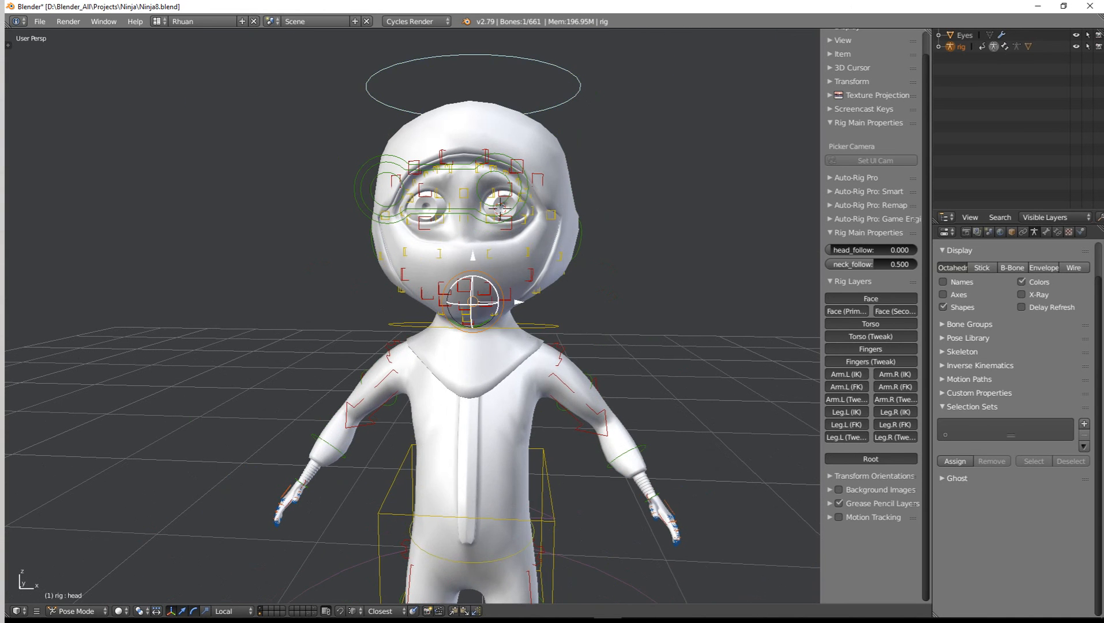
{"action": "scroll", "coordinate": [472, 320], "scroll_direction": "up", "scroll_amount": 2}
{"action": "key", "text": "r"}
{"action": "key", "text": "r"}
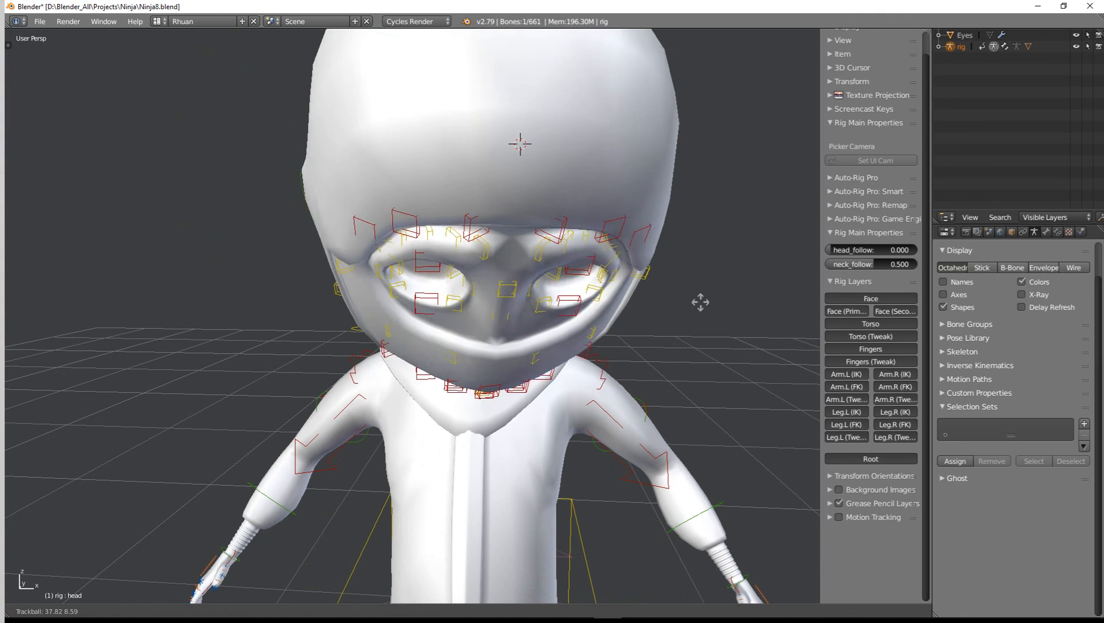
{"action": "right_click", "coordinate": [655, 246]}
Step: Test the chest control from a side angle by rotating it and cancelling the rotation
{"action": "middle_click_drag", "start_coordinate": [655, 246], "coordinate": [588, 233]}
{"action": "scroll", "coordinate": [587, 233], "scroll_direction": "up", "scroll_amount": 2}
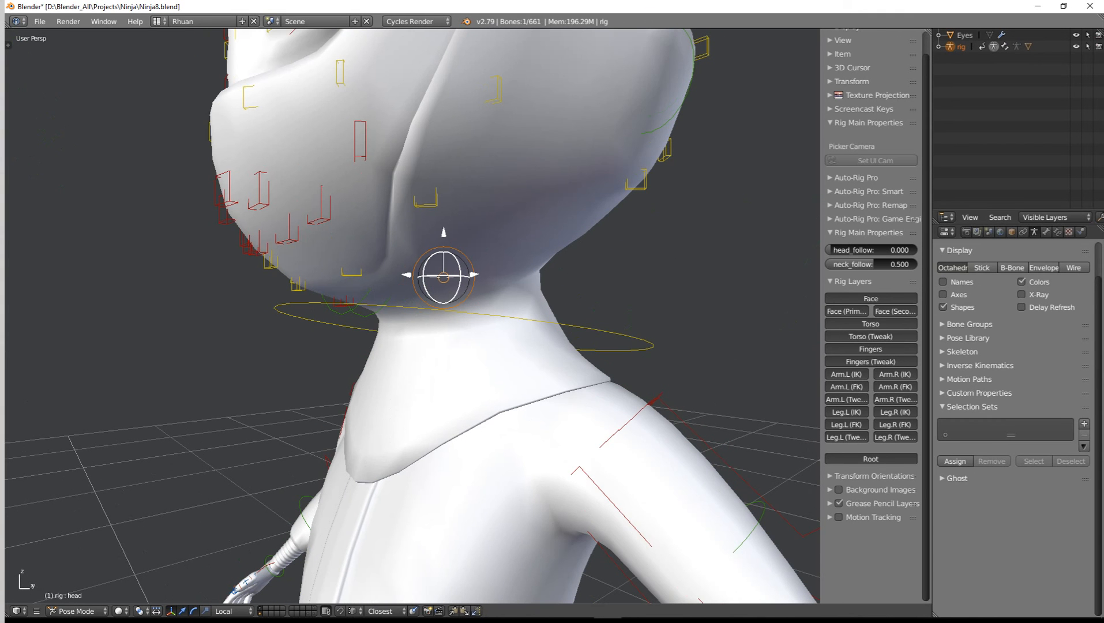
{"action": "scroll", "coordinate": [413, 314], "scroll_direction": "down", "scroll_amount": 5}
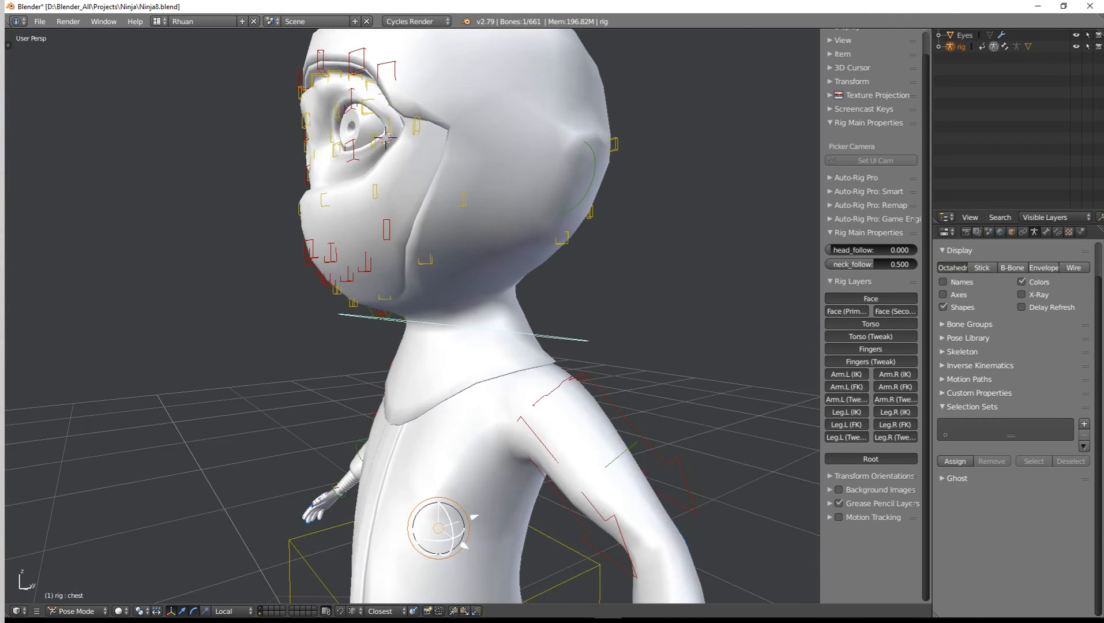
{"action": "key", "text": "r"}
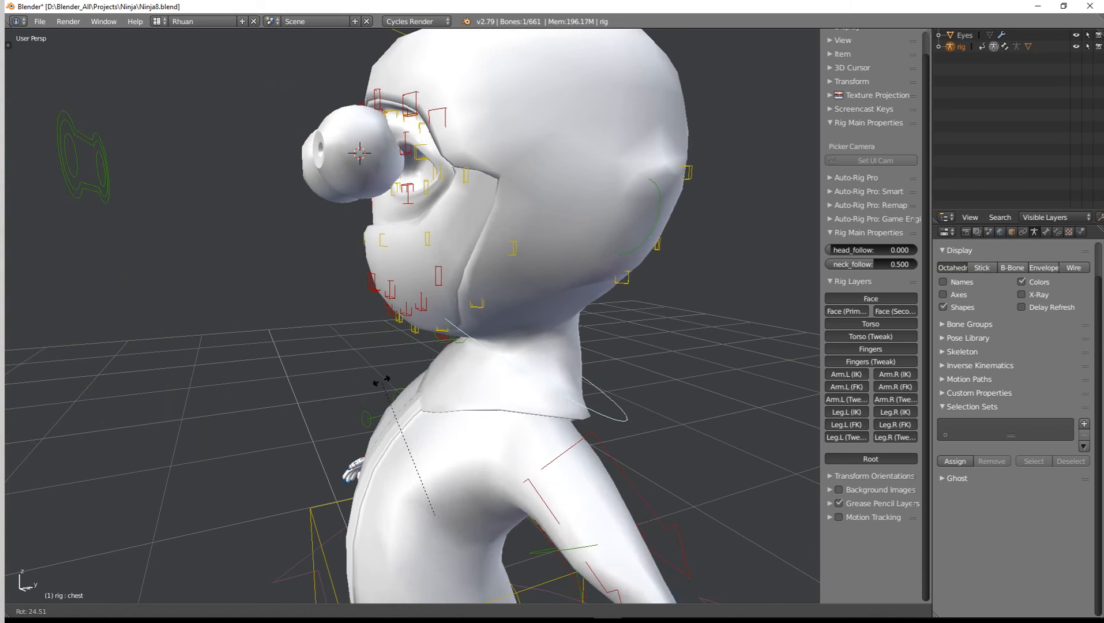
{"action": "right_click", "coordinate": [382, 369]}
Step: Test hand_ik.L from a front angle by moving it down toward the body and cancelling the move
{"action": "middle_click_drag", "start_coordinate": [382, 369], "coordinate": [395, 268]}
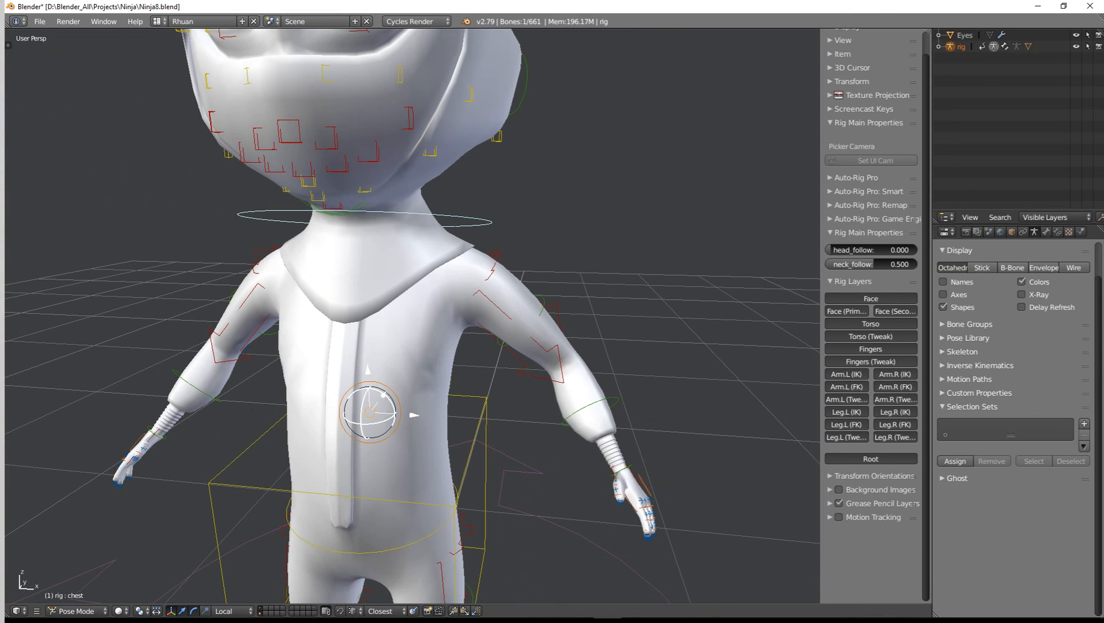
{"action": "right_click", "coordinate": [632, 487]}
{"action": "right_click", "coordinate": [631, 487]}
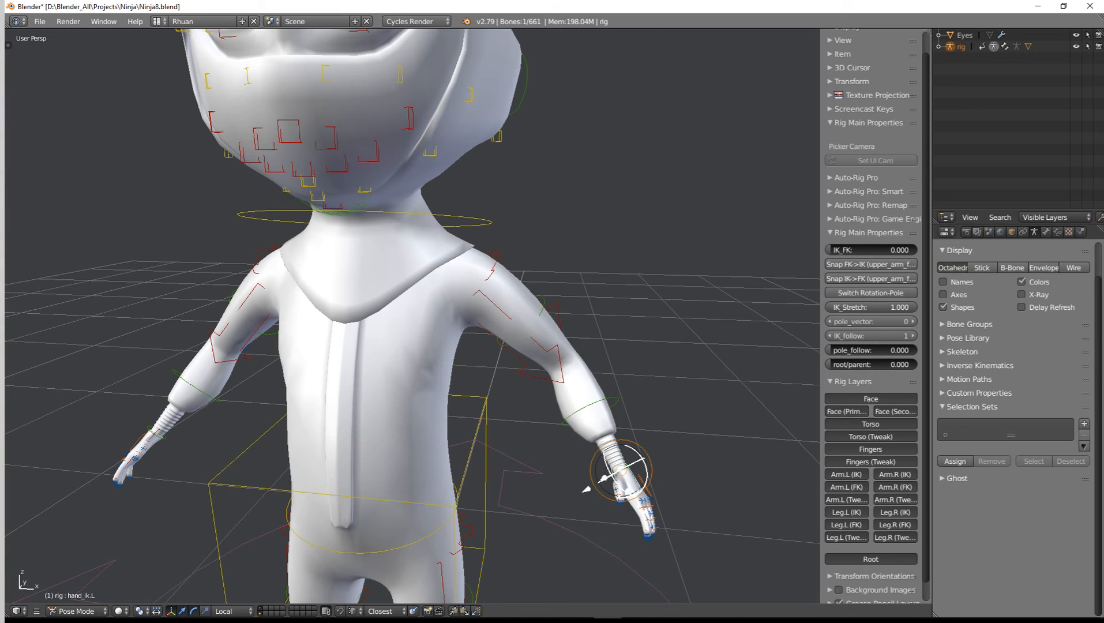
{"action": "key", "text": "g"}
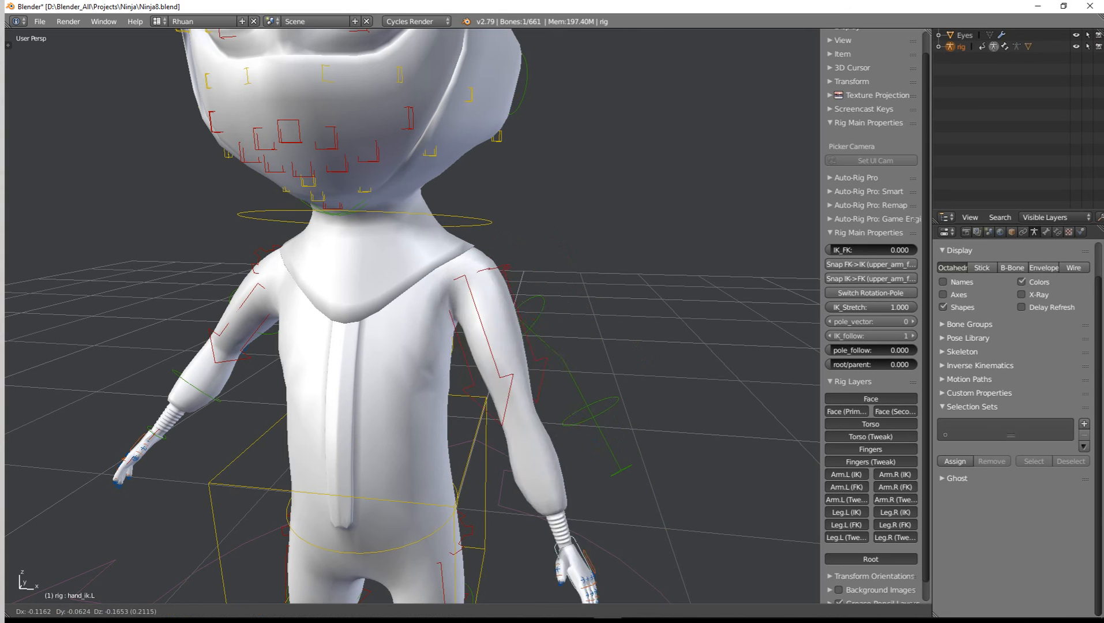
{"action": "left_click", "coordinate": [589, 487]}
Step: Test the left shoulder control shoulder.L by moving it outward and down and cancelling the move
{"action": "key", "text": "z"}
{"action": "right_click", "coordinate": [406, 274]}
{"action": "key", "text": "z"}
{"action": "middle_click_drag", "start_coordinate": [406, 274], "coordinate": [452, 271]}
{"action": "key", "text": "g"}
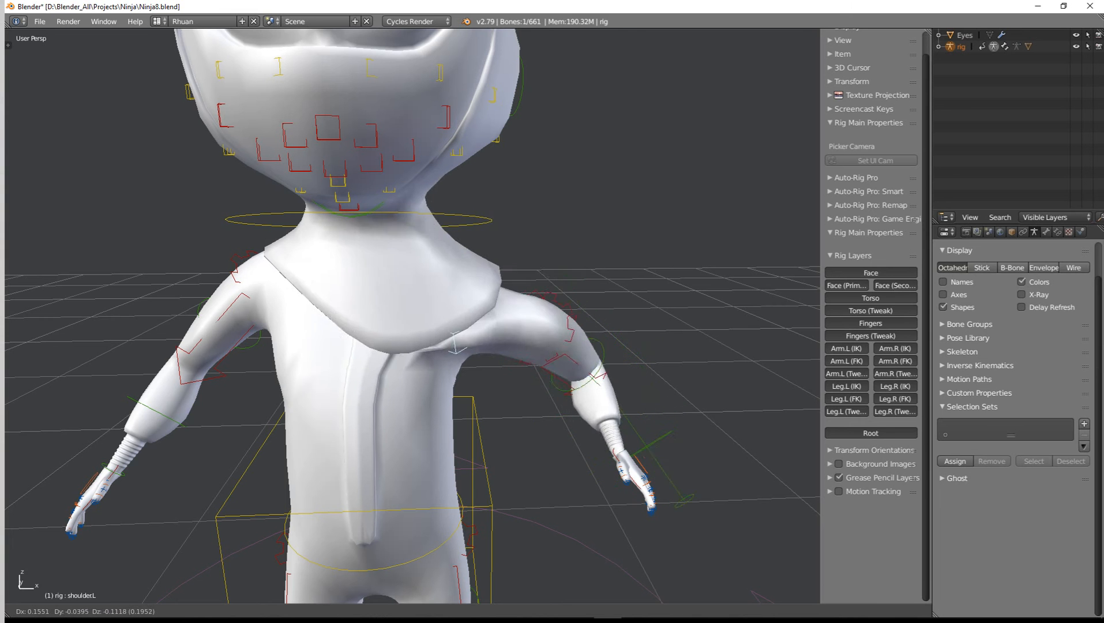
{"action": "key", "text": "Escape"}
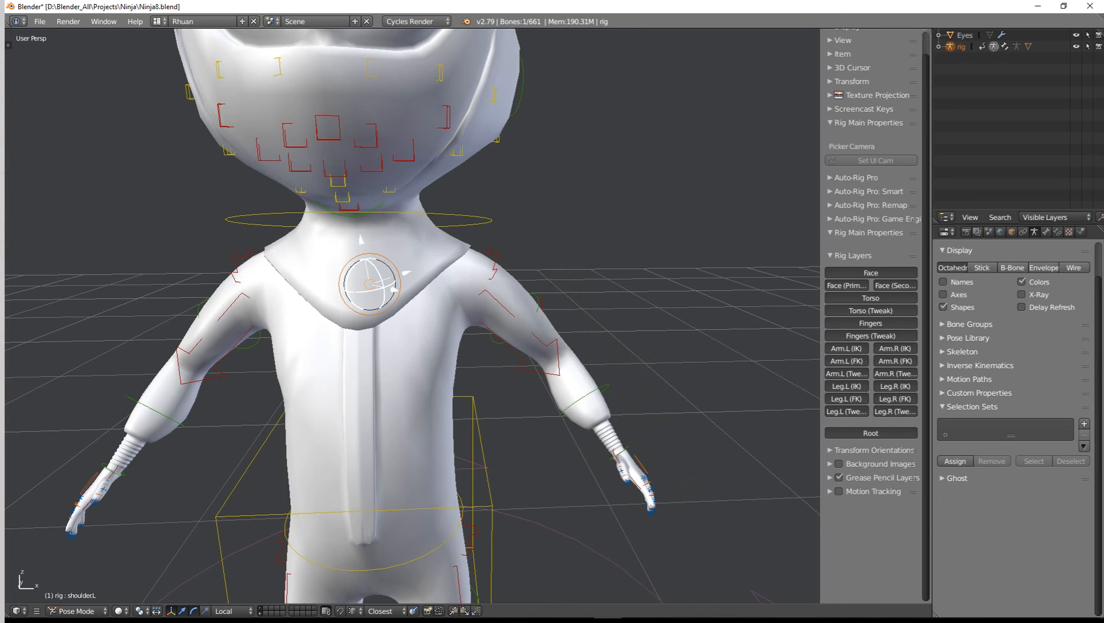
Step: Test the left middle finger control f_middle.01.L by rotating it on its local axis, viewing the bend, and undoing the rotation
{"action": "middle_click_drag", "start_coordinate": [479, 341], "coordinate": [378, 279], "text": "shift"}
{"action": "middle_click_drag", "start_coordinate": [450, 277], "coordinate": [378, 294]}
{"action": "middle_click_drag", "start_coordinate": [403, 357], "coordinate": [398, 248], "text": "shift"}
{"action": "scroll", "coordinate": [467, 306], "scroll_direction": "up", "scroll_amount": 6}
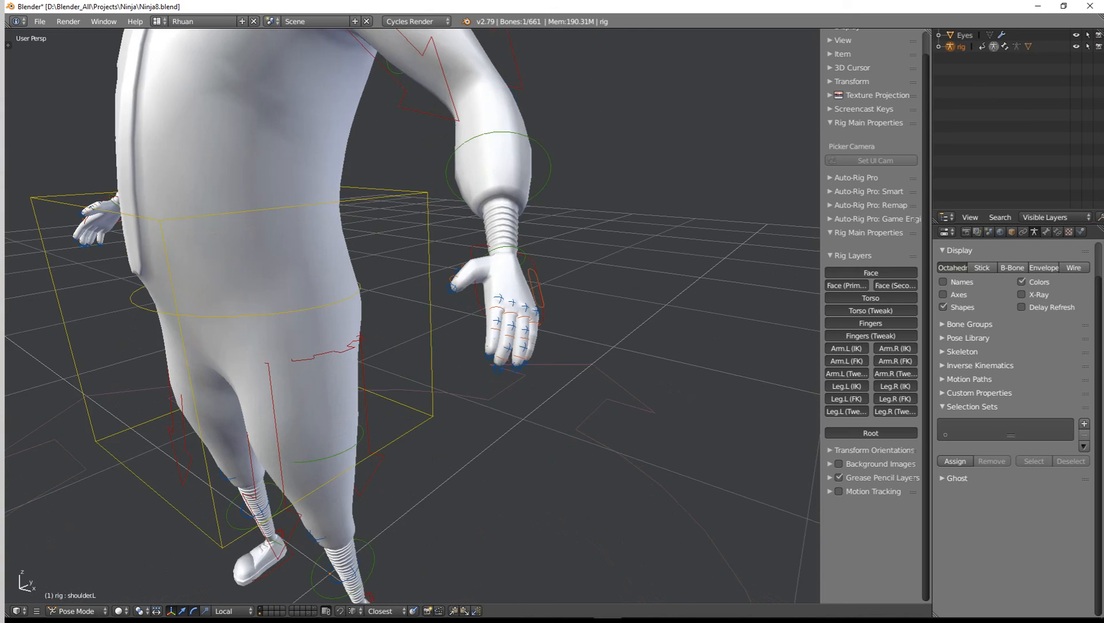
{"action": "middle_click_drag", "start_coordinate": [468, 306], "coordinate": [534, 302]}
{"action": "scroll", "coordinate": [470, 311], "scroll_direction": "up", "scroll_amount": 3}
{"action": "right_click", "coordinate": [513, 301]}
{"action": "right_click", "coordinate": [519, 301]}
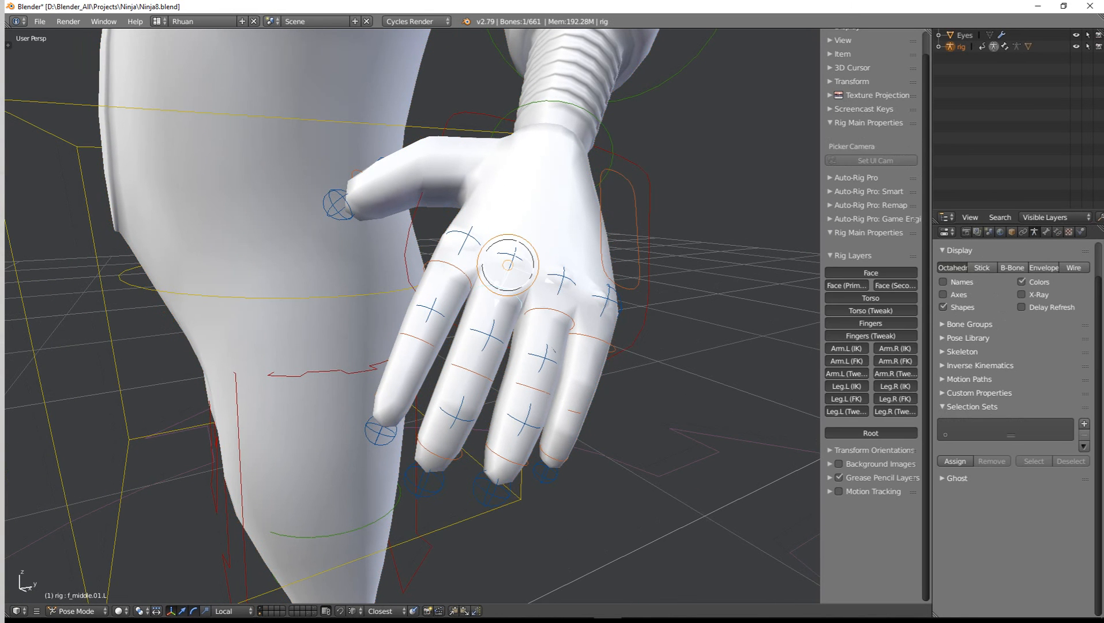
{"action": "key", "text": "r"}
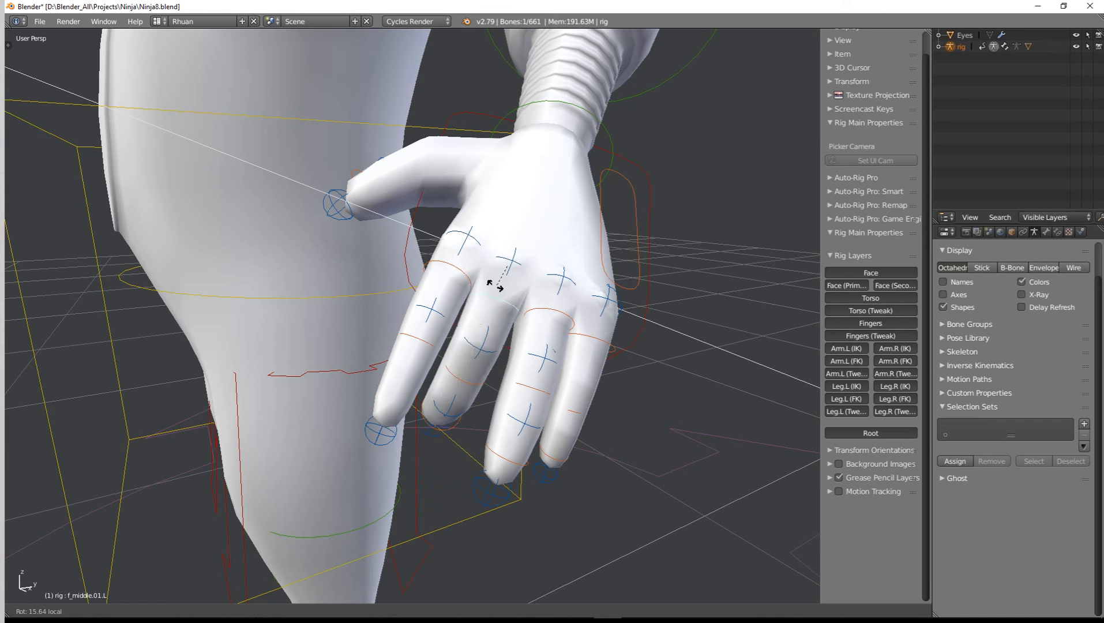
{"action": "left_click", "coordinate": [484, 273]}
{"action": "middle_click_drag", "start_coordinate": [484, 272], "coordinate": [508, 284]}
{"action": "middle_click_drag", "start_coordinate": [525, 345], "coordinate": [498, 371]}
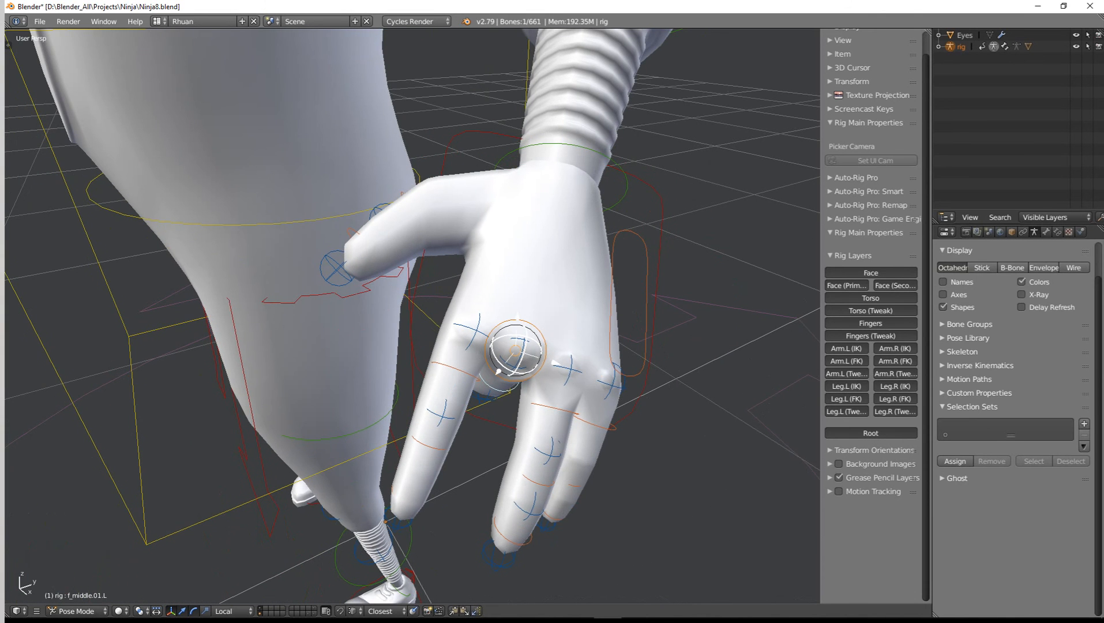
{"action": "key", "text": "ctrl+z"}
Step: Test the left palm control palm.L by rotating it from different angles and cancelling each rotation
{"action": "right_click", "coordinate": [607, 277]}
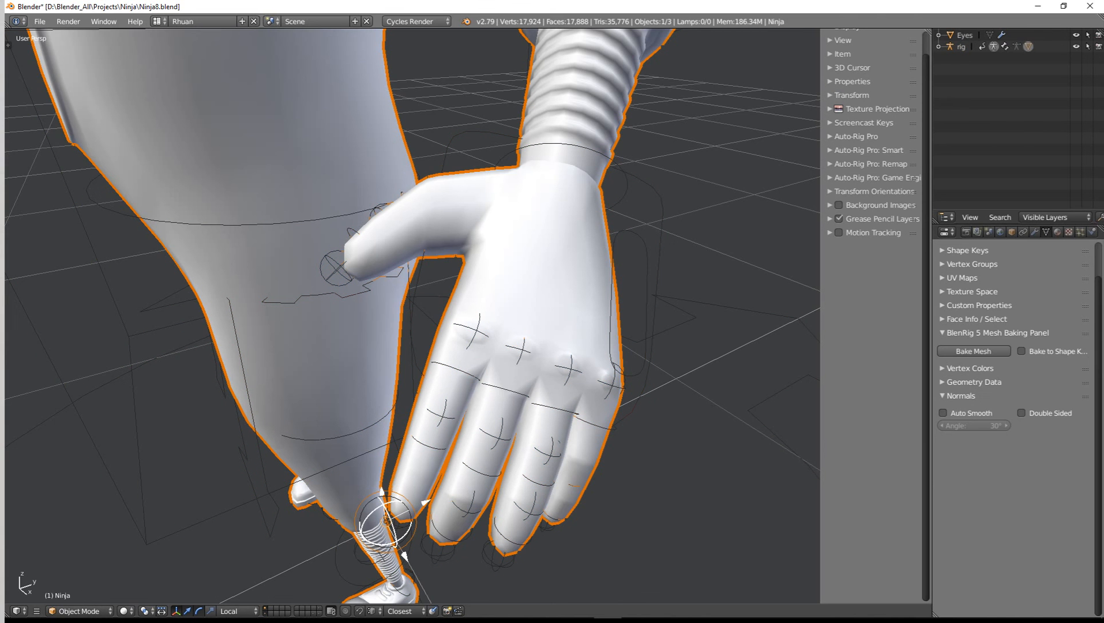
{"action": "right_click", "coordinate": [644, 277]}
{"action": "middle_click_drag", "start_coordinate": [645, 277], "coordinate": [503, 223]}
{"action": "key", "text": "r"}
{"action": "right_click", "coordinate": [601, 353]}
{"action": "middle_click_drag", "start_coordinate": [569, 374], "coordinate": [515, 367]}
{"action": "key", "text": "r"}
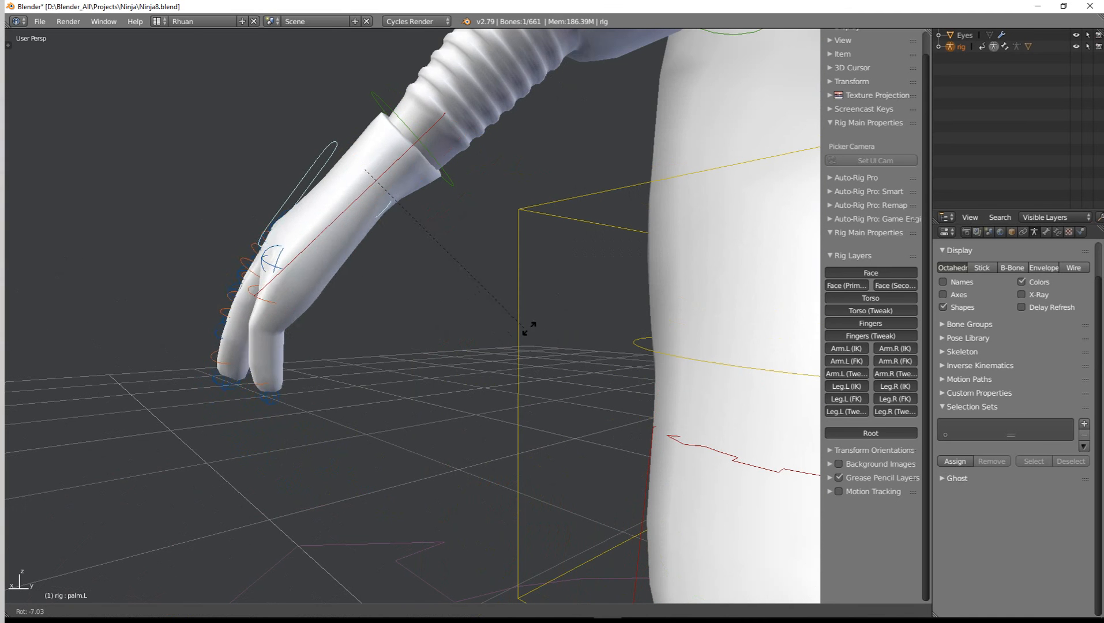
{"action": "right_click", "coordinate": [512, 362]}
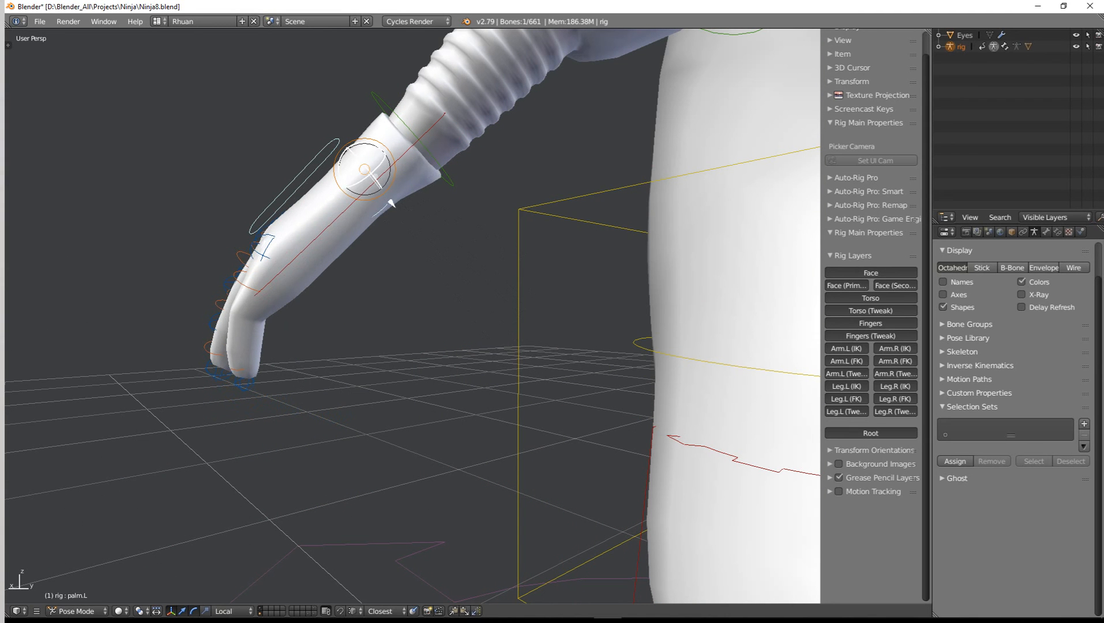
Step: Test palm.L by moving it away from the wrist, from side and raised angles, cancelling each move
{"action": "key", "text": "g"}
{"action": "right_click", "coordinate": [469, 303]}
{"action": "middle_click_drag", "start_coordinate": [469, 303], "coordinate": [519, 312]}
{"action": "key", "text": "g"}
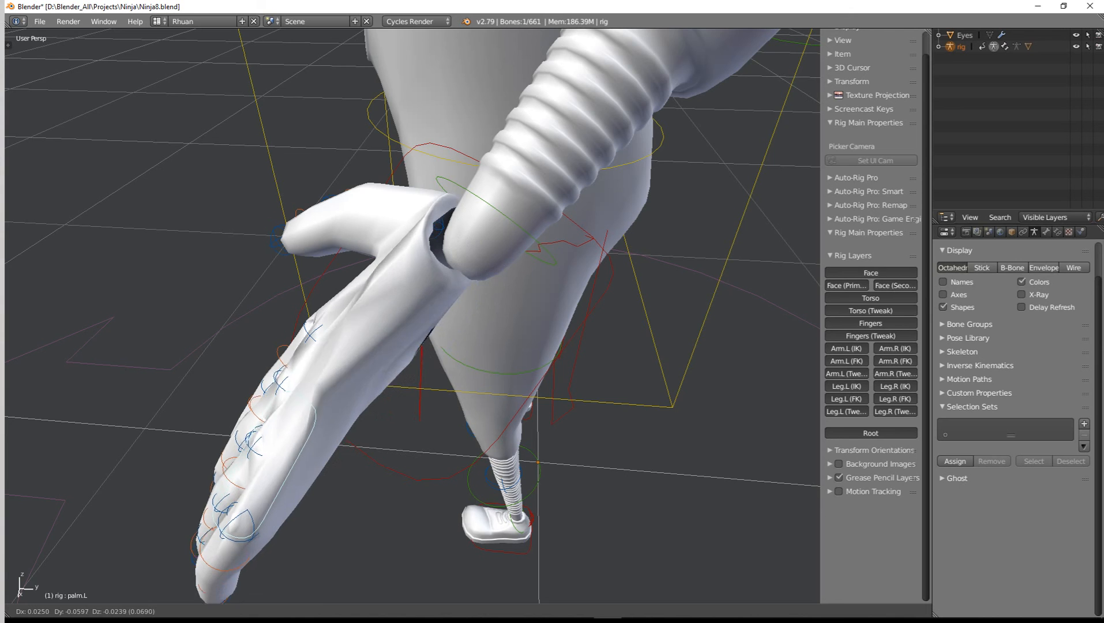
{"action": "key", "text": "Escape"}
{"action": "middle_click_drag", "start_coordinate": [438, 346], "coordinate": [559, 317]}
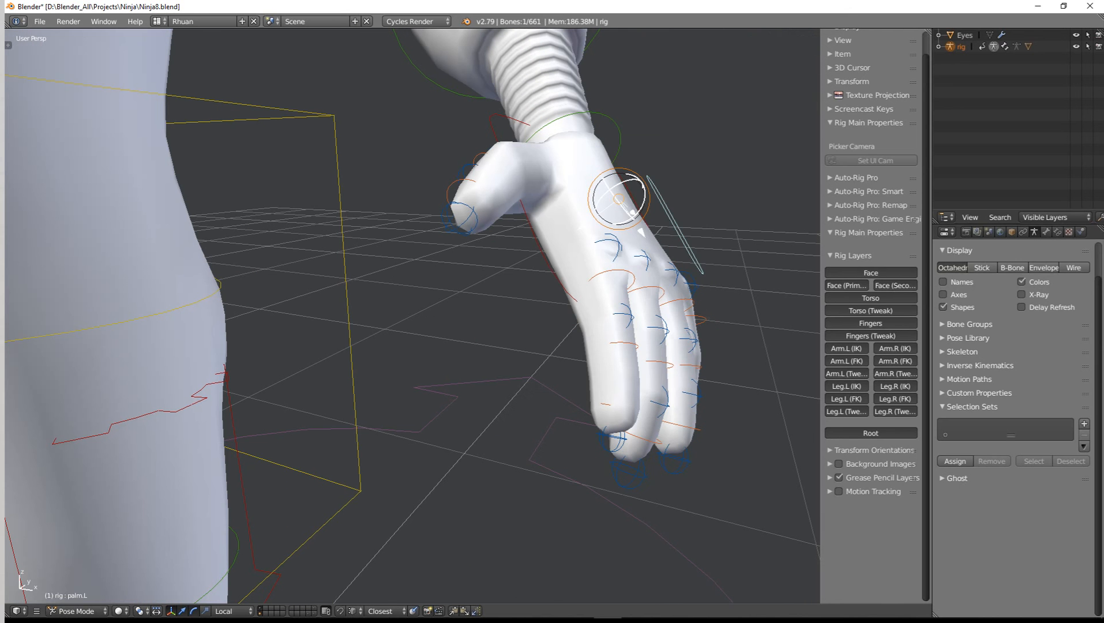
Step: Examine the left index finger's base tweak control, the left arm, and the whole character from side and front angles
{"action": "right_click", "coordinate": [617, 243]}
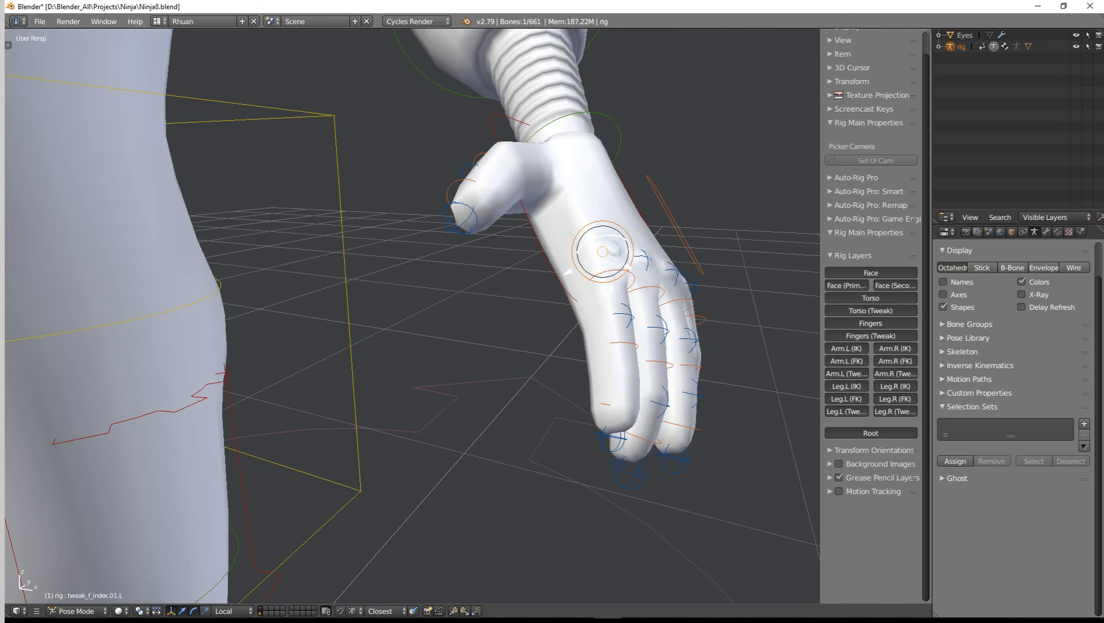
{"action": "scroll", "coordinate": [568, 271], "scroll_direction": "down", "scroll_amount": 6}
{"action": "middle_click_drag", "start_coordinate": [392, 398], "coordinate": [576, 362], "text": "shift"}
{"action": "scroll", "coordinate": [505, 404], "scroll_direction": "down", "scroll_amount": 3}
{"action": "middle_click_drag", "start_coordinate": [576, 363], "coordinate": [453, 288], "text": "shift"}
{"action": "scroll", "coordinate": [542, 382], "scroll_direction": "up", "scroll_amount": 2}
{"action": "scroll", "coordinate": [551, 363], "scroll_direction": "up", "scroll_amount": 5}
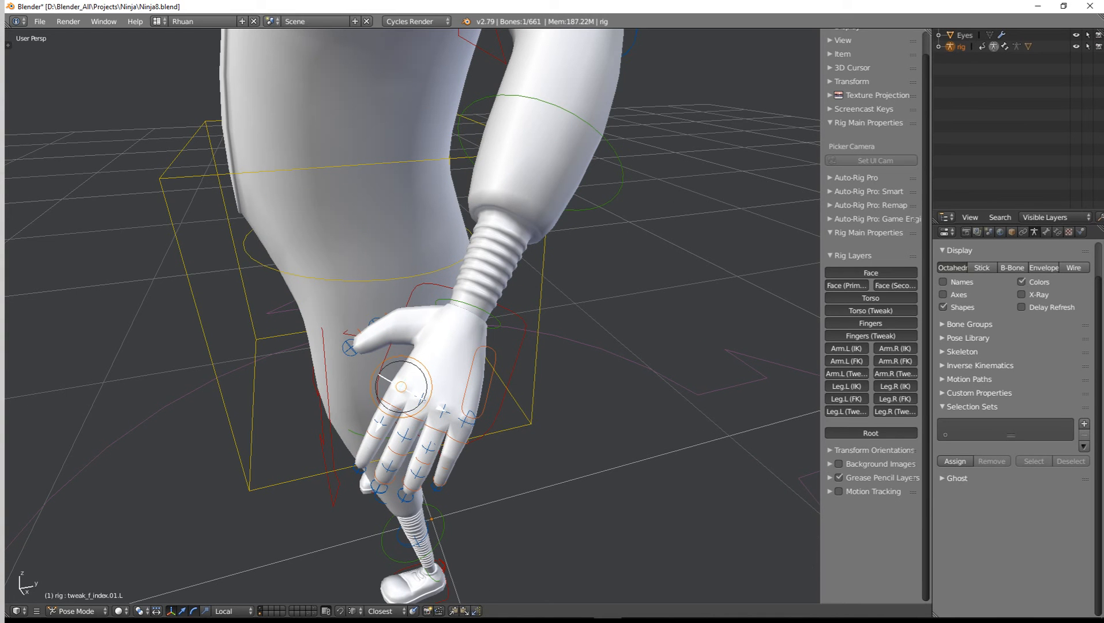
{"action": "scroll", "coordinate": [520, 346], "scroll_direction": "down", "scroll_amount": 6}
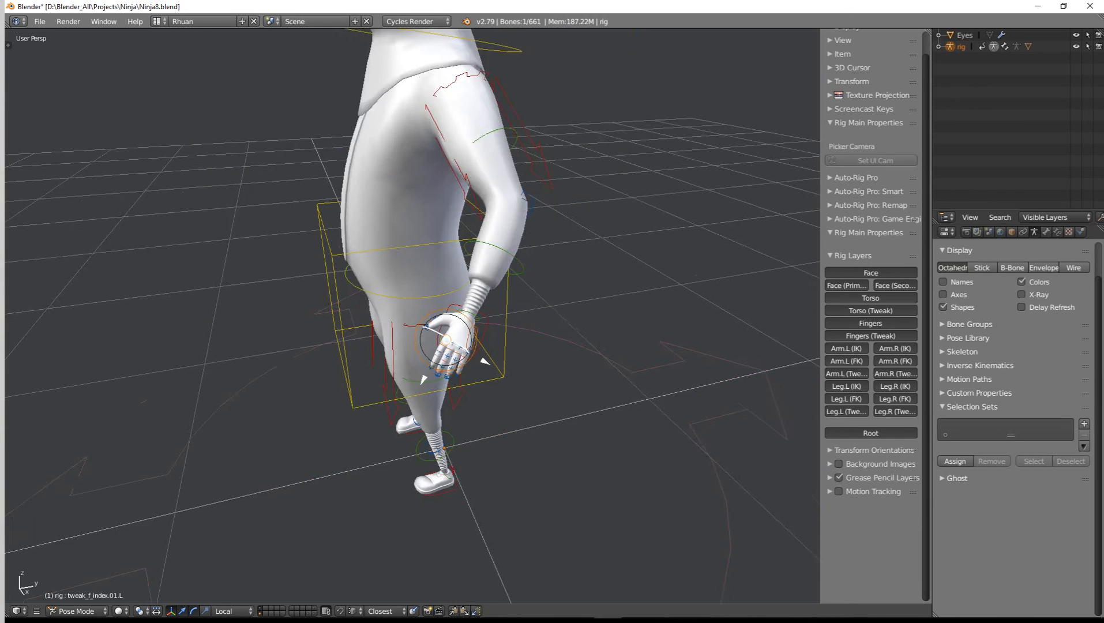
{"action": "middle_click_drag", "start_coordinate": [491, 277], "coordinate": [519, 496], "text": "shift"}
{"action": "middle_click_drag", "start_coordinate": [404, 346], "coordinate": [600, 311]}
{"action": "middle_click_drag", "start_coordinate": [600, 312], "coordinate": [559, 392], "text": "shift"}
{"action": "scroll", "coordinate": [412, 316], "scroll_direction": "down", "scroll_amount": 6}
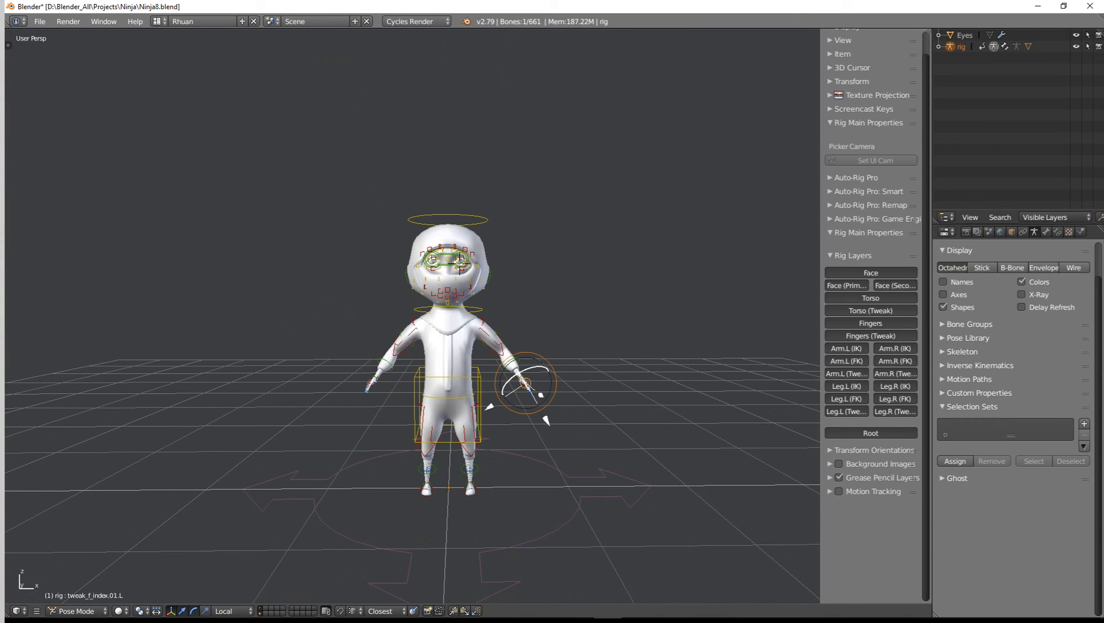
Step: Select the Ninja mesh and save the project over the existing Ninja9.blend file
{"action": "scroll", "coordinate": [413, 316], "scroll_direction": "up", "scroll_amount": 3}
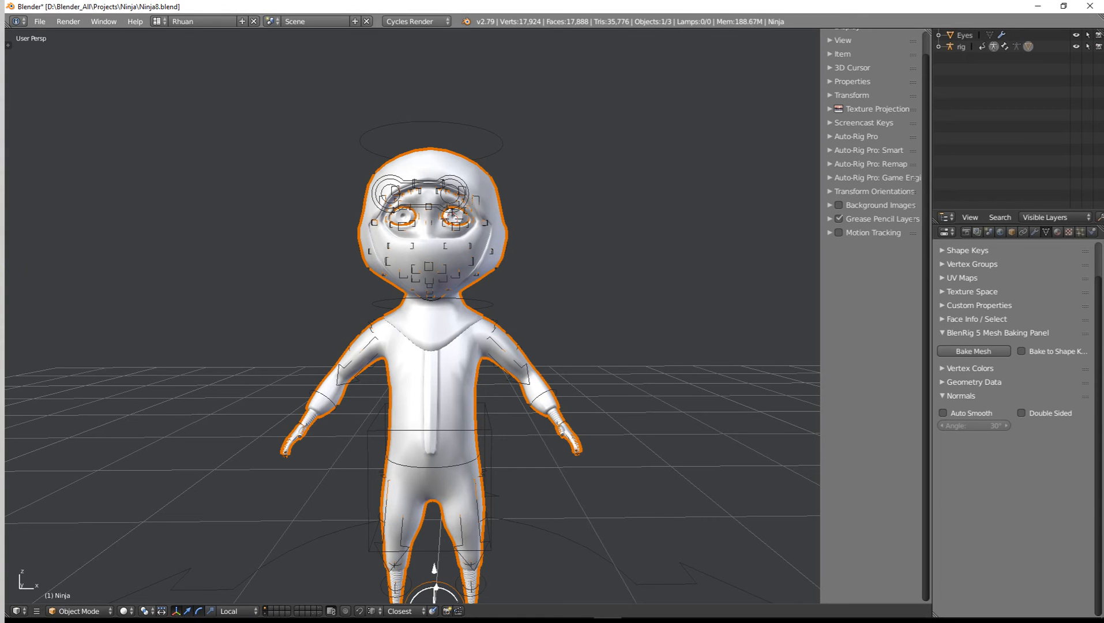
{"action": "left_click", "coordinate": [39, 22]}
{"action": "left_click", "coordinate": [56, 121]}
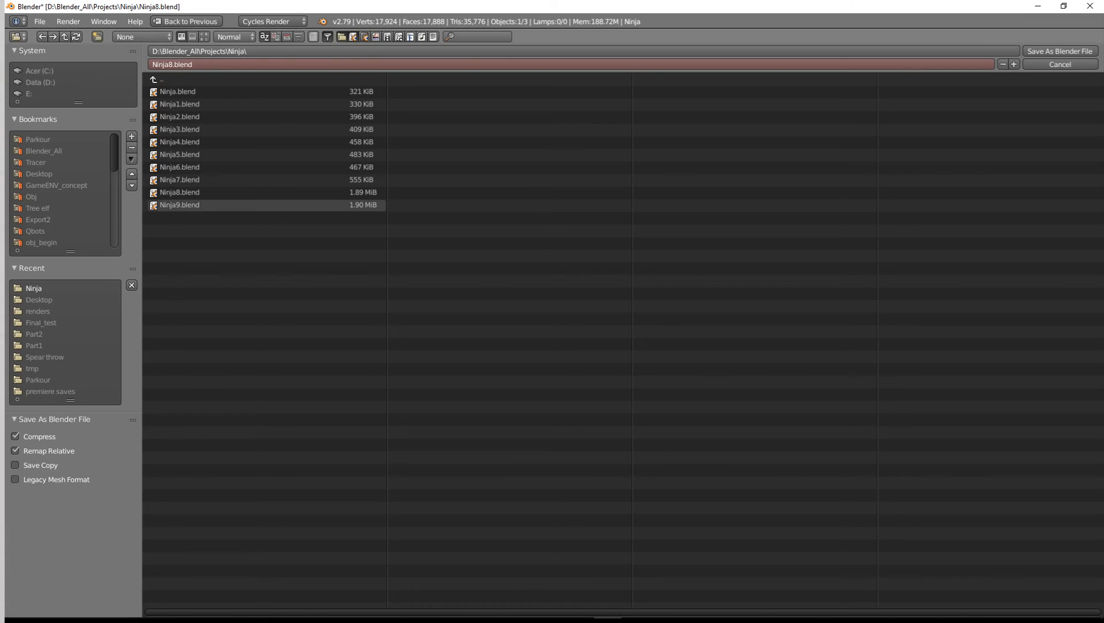
{"action": "left_click", "coordinate": [179, 205]}
{"action": "key", "text": "Return"}
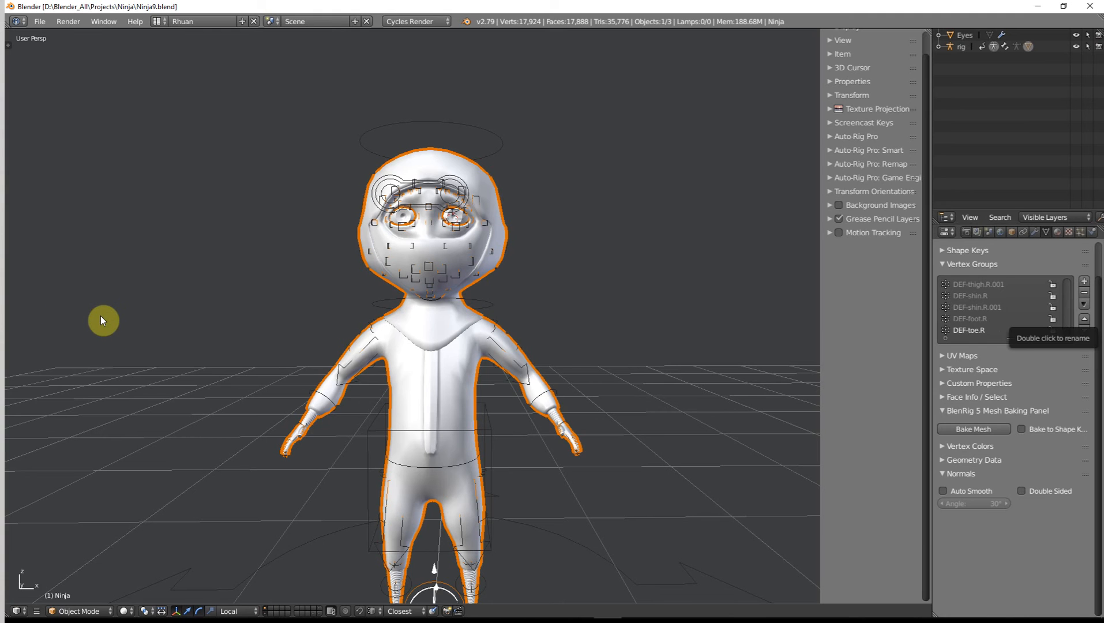
Step: Maximize the Ninja mesh's properties and delete a run of vertex groups starting with brow.B.R.003
{"action": "key", "text": "shift+space"}
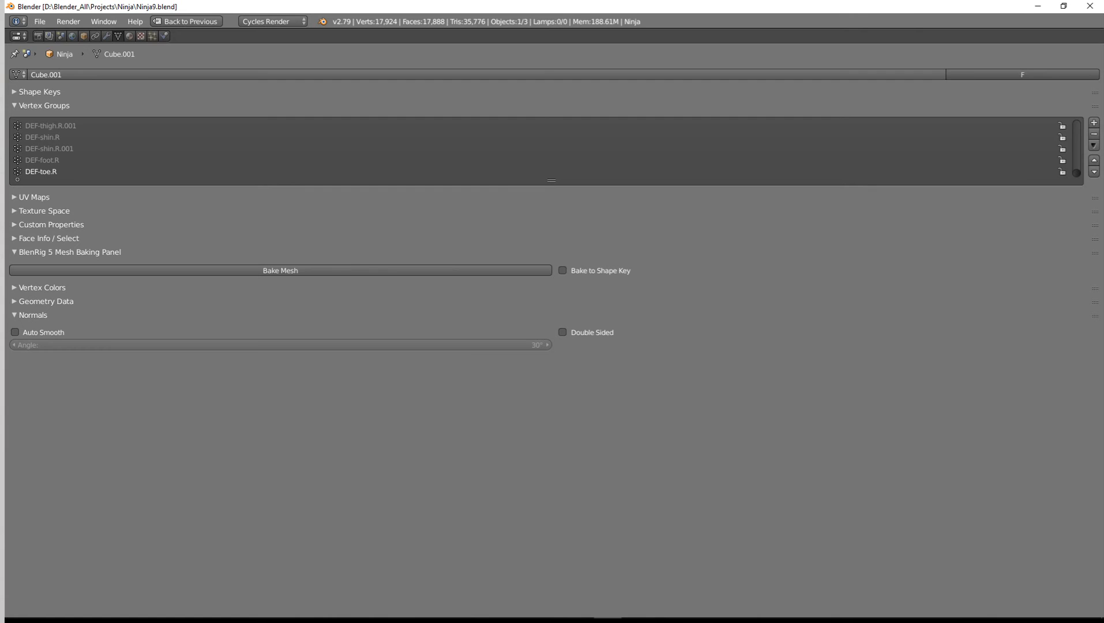
{"action": "scroll", "coordinate": [542, 148], "scroll_direction": "up", "scroll_amount": 10}
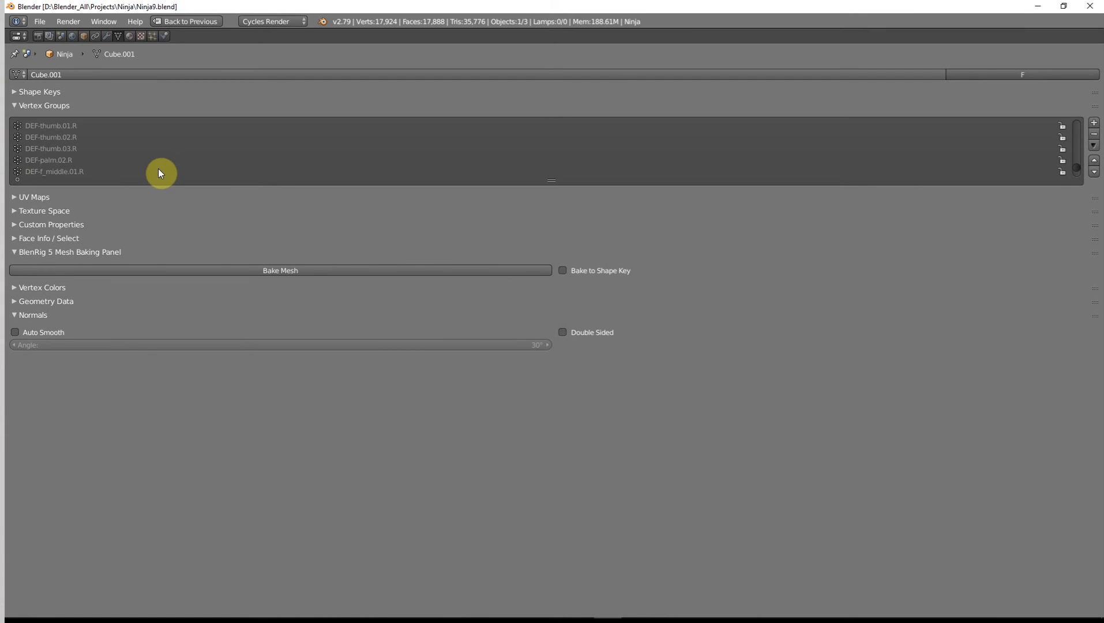
{"action": "scroll", "coordinate": [159, 169], "scroll_direction": "up", "scroll_amount": 10}
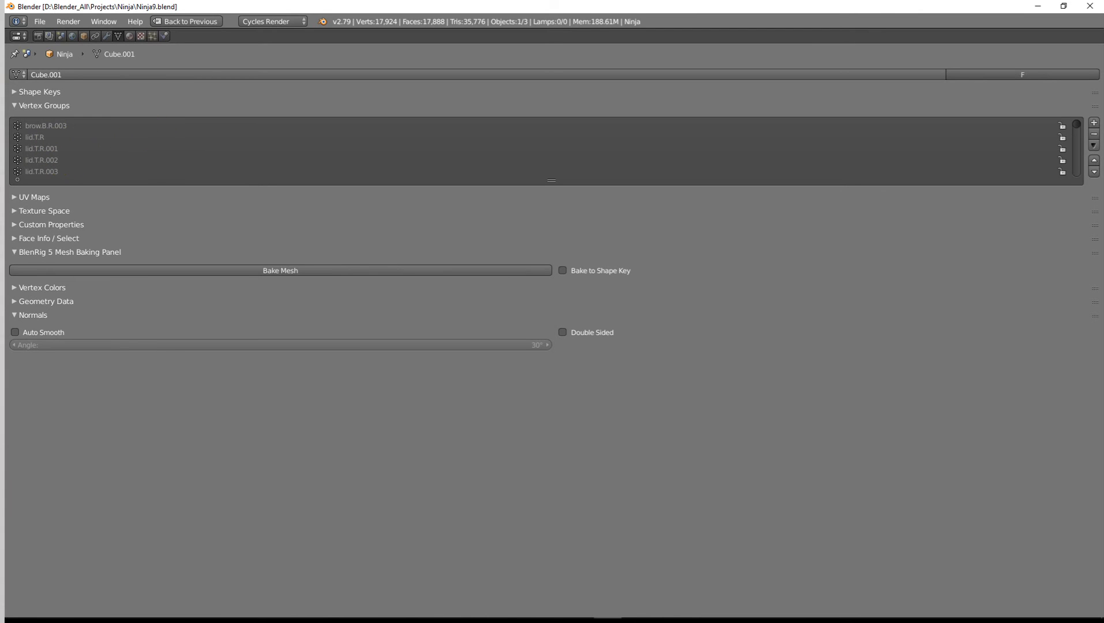
{"action": "left_click", "coordinate": [46, 125]}
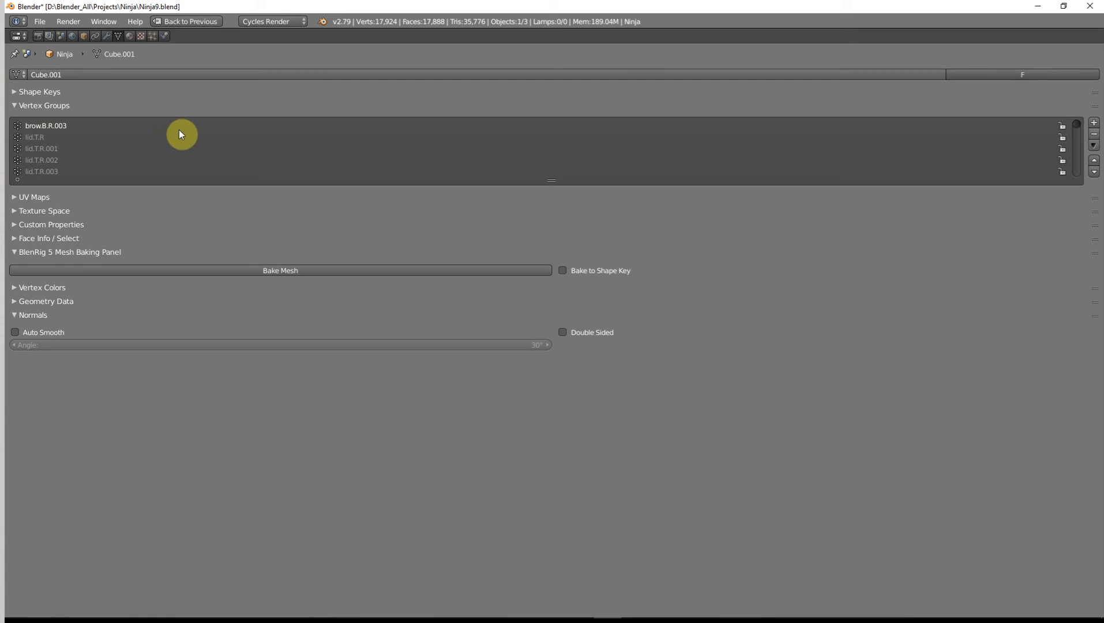
{"action": "left_click", "coordinate": [1094, 134]}
{"action": "left_click", "coordinate": [1094, 134]}
{"action": "left_click", "coordinate": [1093, 134]}
{"action": "left_click", "coordinate": [1093, 134]}
{"action": "left_click", "coordinate": [1094, 134]}
{"action": "left_click", "coordinate": [1094, 133]}
{"action": "left_click", "coordinate": [1093, 133]}
{"action": "left_click", "coordinate": [1093, 134]}
{"action": "left_click", "coordinate": [1094, 134]}
{"action": "left_click", "coordinate": [1093, 134]}
{"action": "left_click", "coordinate": [1093, 134]}
{"action": "left_click", "coordinate": [1093, 134]}
{"action": "left_click", "coordinate": [1093, 134]}
{"action": "left_click", "coordinate": [1094, 134]}
{"action": "left_click", "coordinate": [1093, 134]}
{"action": "left_click", "coordinate": [1093, 134]}
Step: Undo the vertex group deletions and return to the Ninja mesh selected in Object Mode
{"action": "key", "text": "ctrl+z"}
{"action": "key", "text": "ctrl+z"}
{"action": "key", "text": "ctrl+z"}
{"action": "key", "text": "ctrl+z"}
{"action": "key", "text": "ctrl+z"}
{"action": "key", "text": "ctrl+z"}
{"action": "key", "text": "ctrl+z"}
{"action": "key", "text": "ctrl+z"}
{"action": "key", "text": "ctrl+z"}
{"action": "key", "text": "ctrl+z"}
{"action": "key", "text": "ctrl+z"}
{"action": "key", "text": "ctrl+z"}
{"action": "key", "text": "ctrl+z"}
{"action": "key", "text": "ctrl+z"}
{"action": "key", "text": "ctrl+z"}
{"action": "key", "text": "ctrl+z"}
{"action": "key", "text": "ctrl+z"}
{"action": "key", "text": "ctrl+z"}
{"action": "key", "text": "ctrl+z"}
{"action": "key", "text": "ctrl+z"}
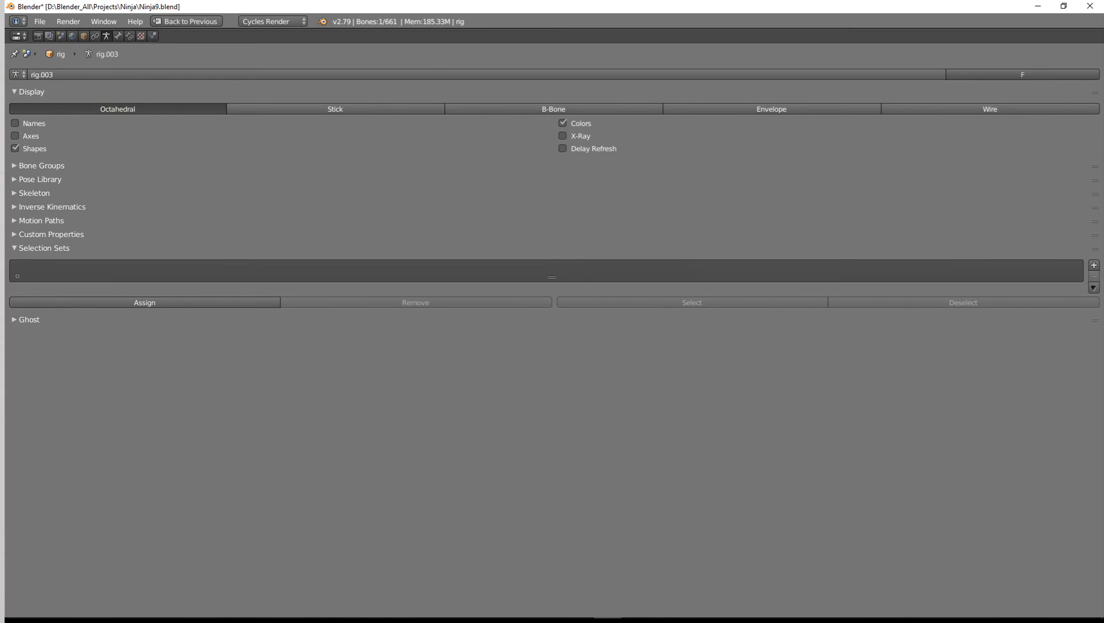
{"action": "key", "text": "shift+F5"}
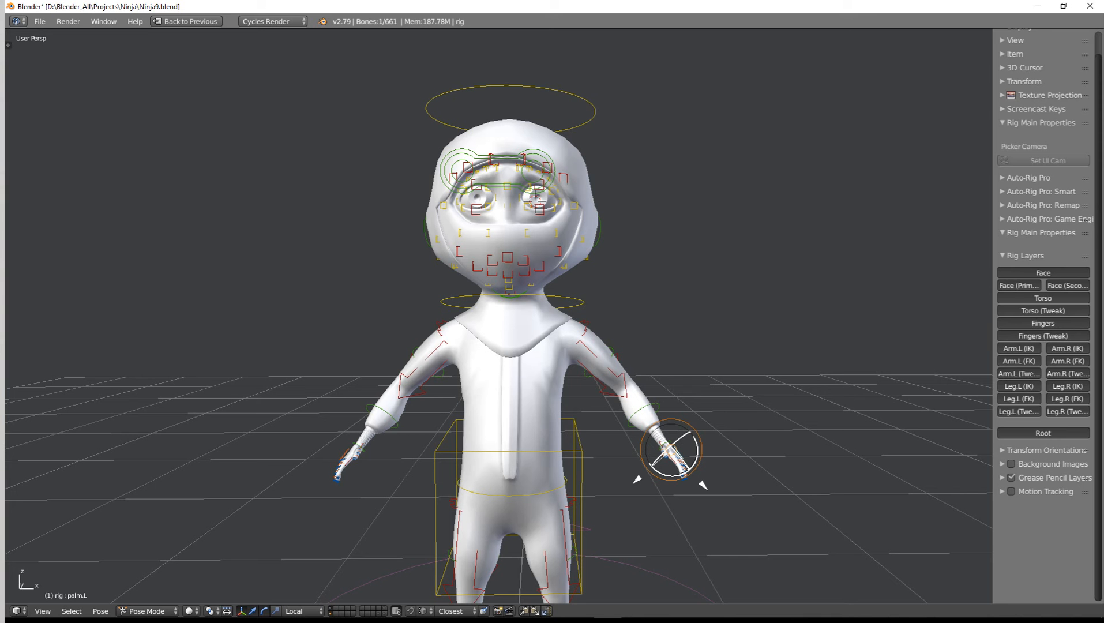
{"action": "key", "text": "ctrl+z"}
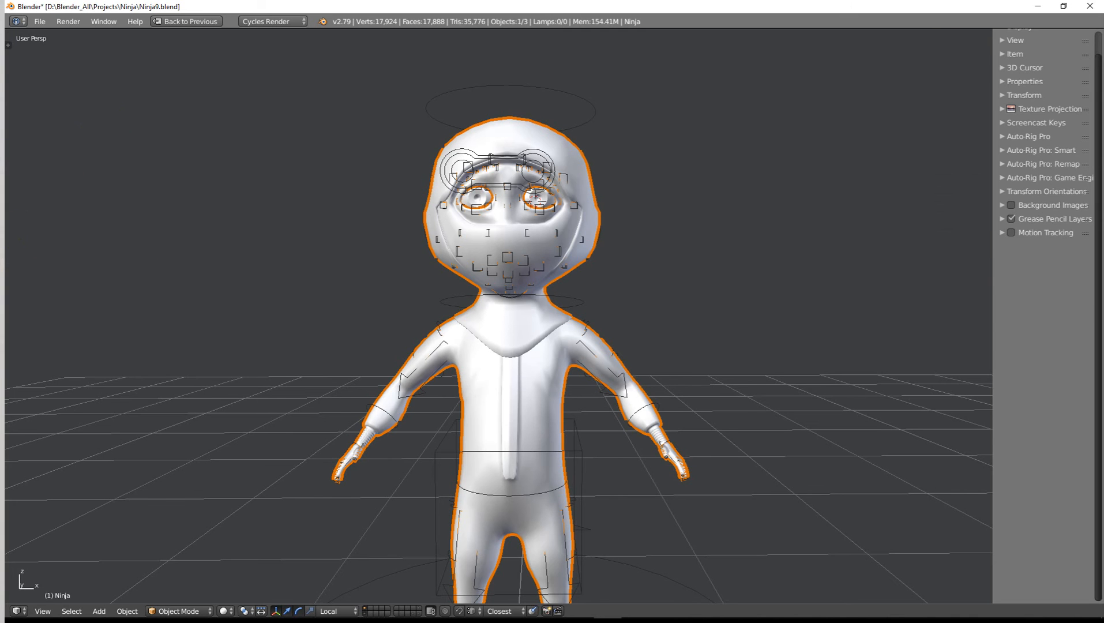
Step: Maximize the Ninja mesh's properties and delete the right arm vertex groups from DEF-forearm.R.001 back through DEF-shoulder.R
{"action": "key", "text": "ctrl+Up"}
{"action": "key", "text": "ctrl+Up"}
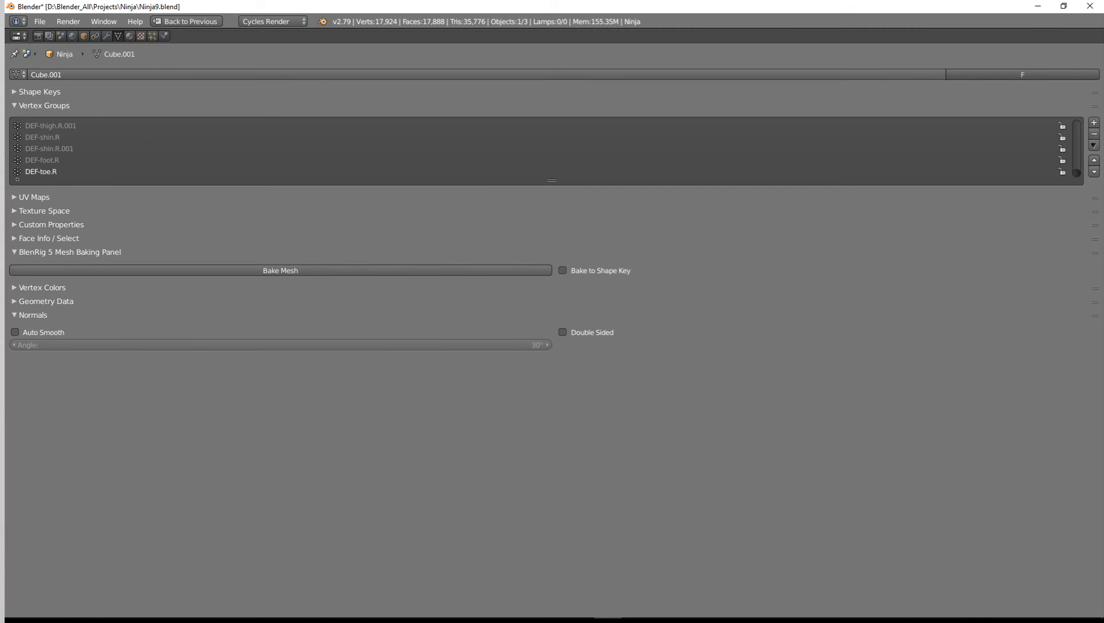
{"action": "scroll", "coordinate": [181, 140], "scroll_direction": "up", "scroll_amount": 10}
{"action": "scroll", "coordinate": [182, 140], "scroll_direction": "up", "scroll_amount": 6}
{"action": "scroll", "coordinate": [183, 140], "scroll_direction": "up", "scroll_amount": 3}
{"action": "scroll", "coordinate": [183, 149], "scroll_direction": "down", "scroll_amount": 4}
{"action": "scroll", "coordinate": [176, 133], "scroll_direction": "up", "scroll_amount": 1}
{"action": "scroll", "coordinate": [176, 148], "scroll_direction": "up", "scroll_amount": 1}
{"action": "scroll", "coordinate": [546, 151], "scroll_direction": "up", "scroll_amount": 6}
{"action": "scroll", "coordinate": [542, 150], "scroll_direction": "up", "scroll_amount": 2}
{"action": "scroll", "coordinate": [543, 150], "scroll_direction": "up", "scroll_amount": 9}
{"action": "scroll", "coordinate": [542, 150], "scroll_direction": "down", "scroll_amount": 1}
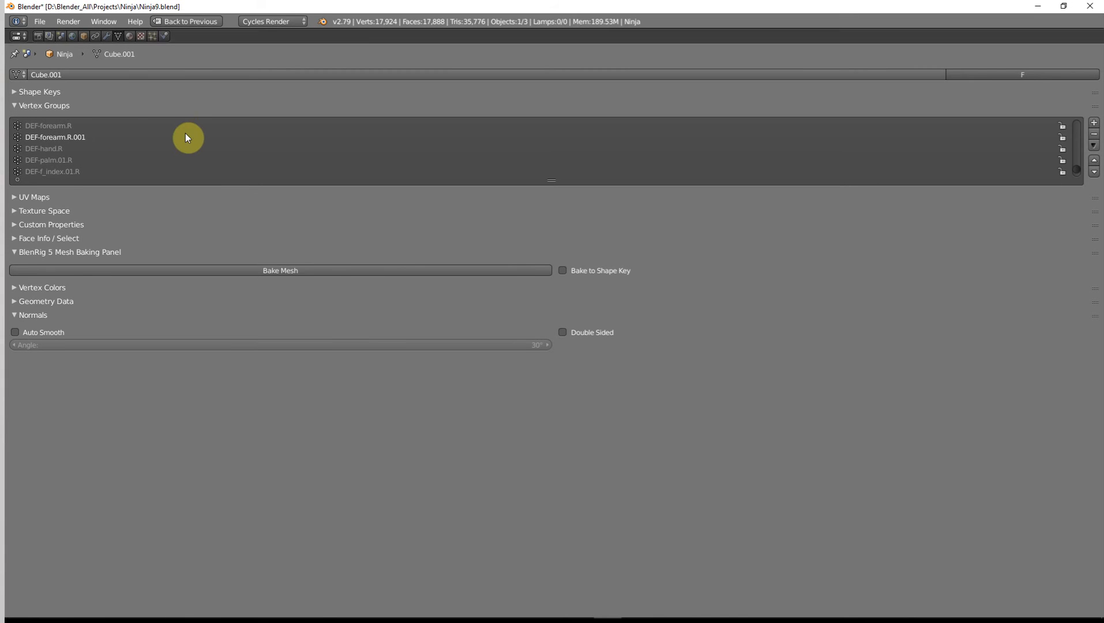
{"action": "left_click", "coordinate": [1093, 133]}
{"action": "left_click", "coordinate": [1094, 134]}
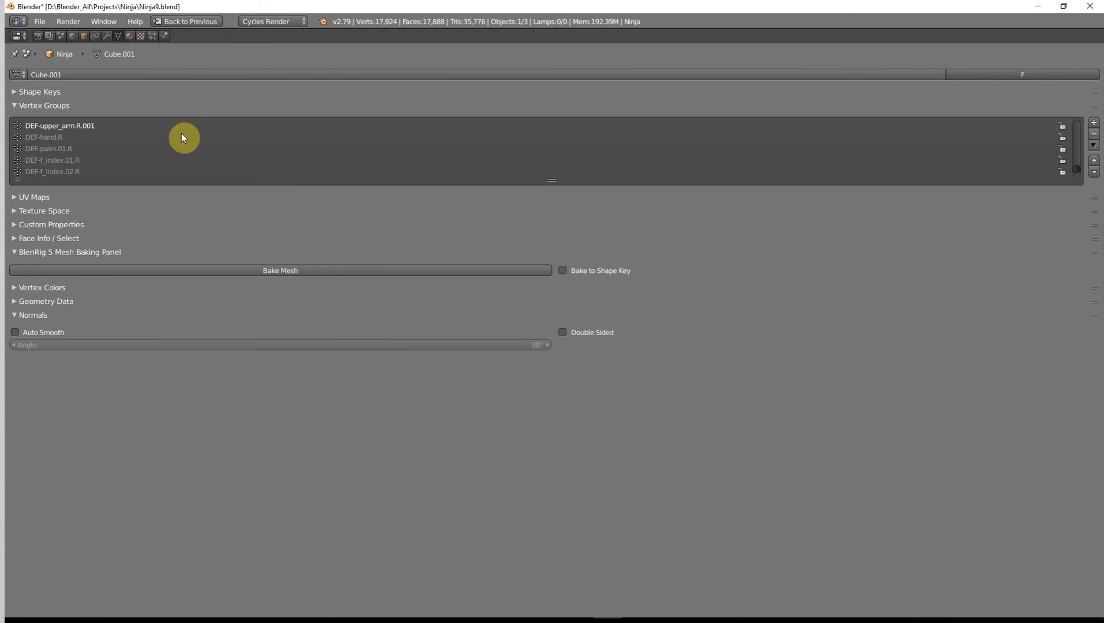
{"action": "left_click", "coordinate": [1093, 134]}
{"action": "key", "text": "ctrl+z"}
{"action": "key", "text": "ctrl+z"}
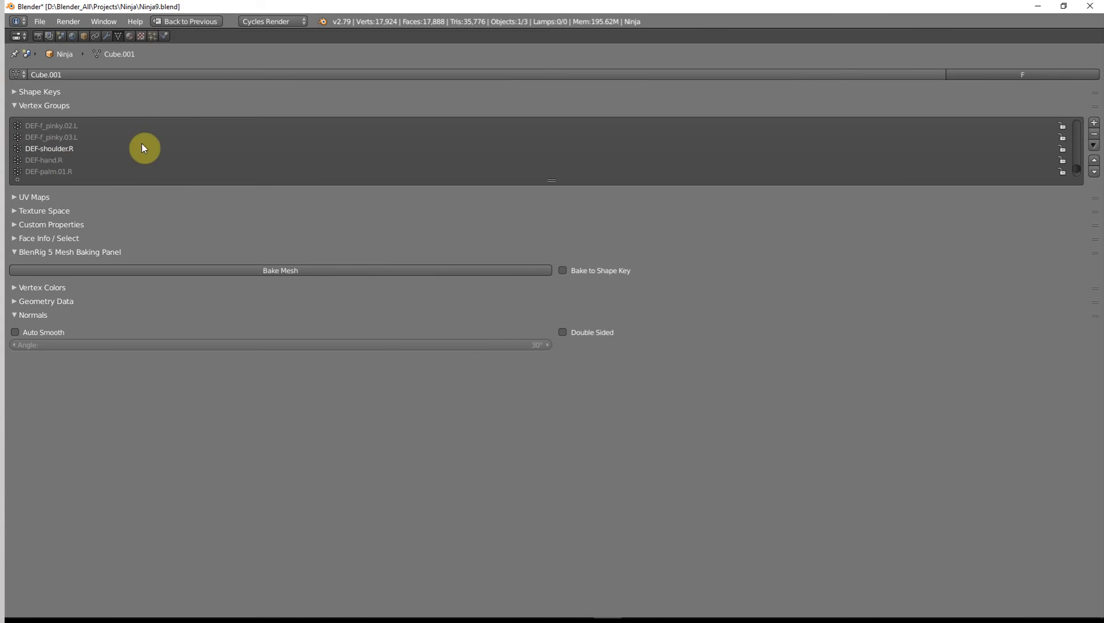
{"action": "key", "text": "ctrl+shift+z"}
Step: Delete the left arm vertex groups from DEF-forearm.L.001 back through DEF-shoulder.L, keeping the cheek groups
{"action": "scroll", "coordinate": [547, 149], "scroll_direction": "up", "scroll_amount": 6}
{"action": "scroll", "coordinate": [547, 148], "scroll_direction": "up", "scroll_amount": 11}
{"action": "scroll", "coordinate": [547, 149], "scroll_direction": "up", "scroll_amount": 4}
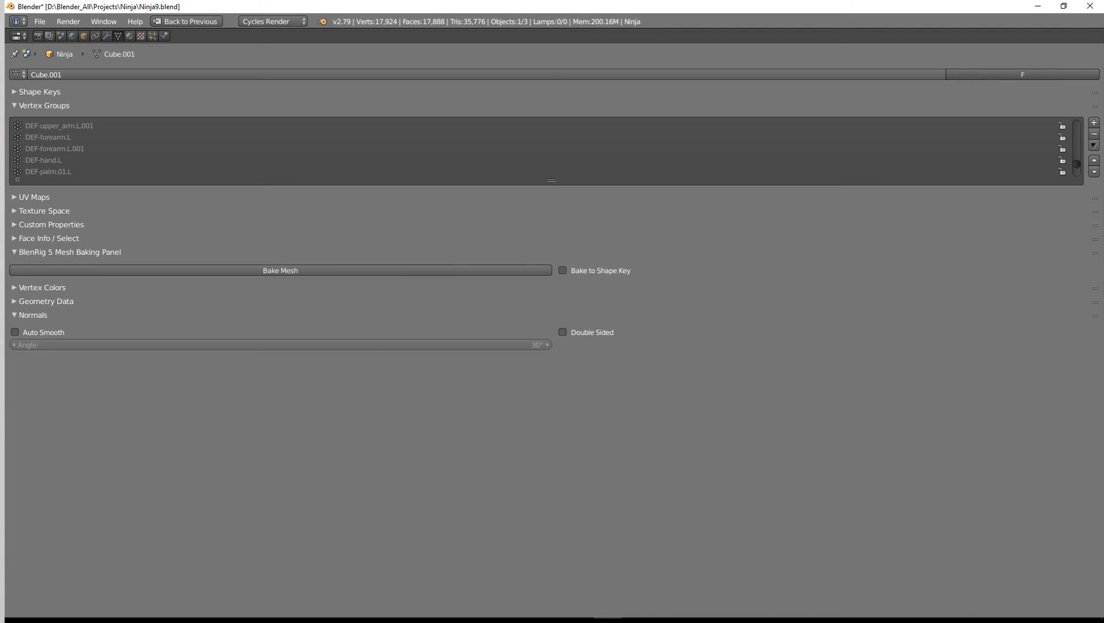
{"action": "left_click", "coordinate": [56, 149]}
{"action": "left_click", "coordinate": [1093, 134]}
{"action": "left_click", "coordinate": [1093, 134]}
{"action": "left_click", "coordinate": [1094, 134]}
{"action": "left_click", "coordinate": [1094, 134]}
{"action": "left_click", "coordinate": [1093, 134]}
{"action": "left_click", "coordinate": [1093, 134]}
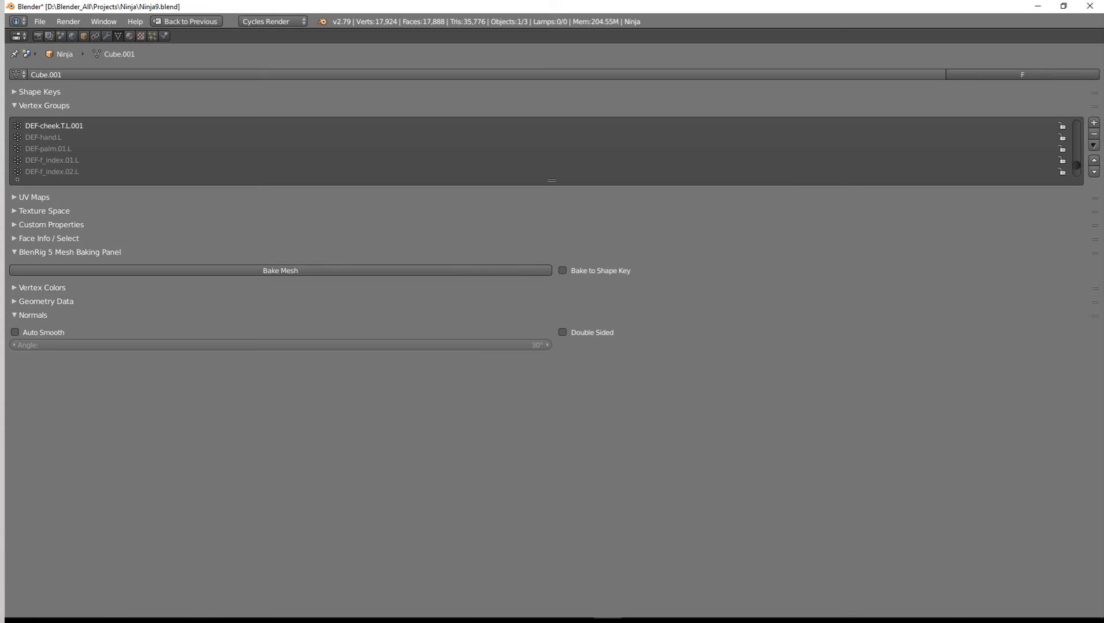
{"action": "key", "text": "ctrl+z"}
{"action": "key", "text": "ctrl+z"}
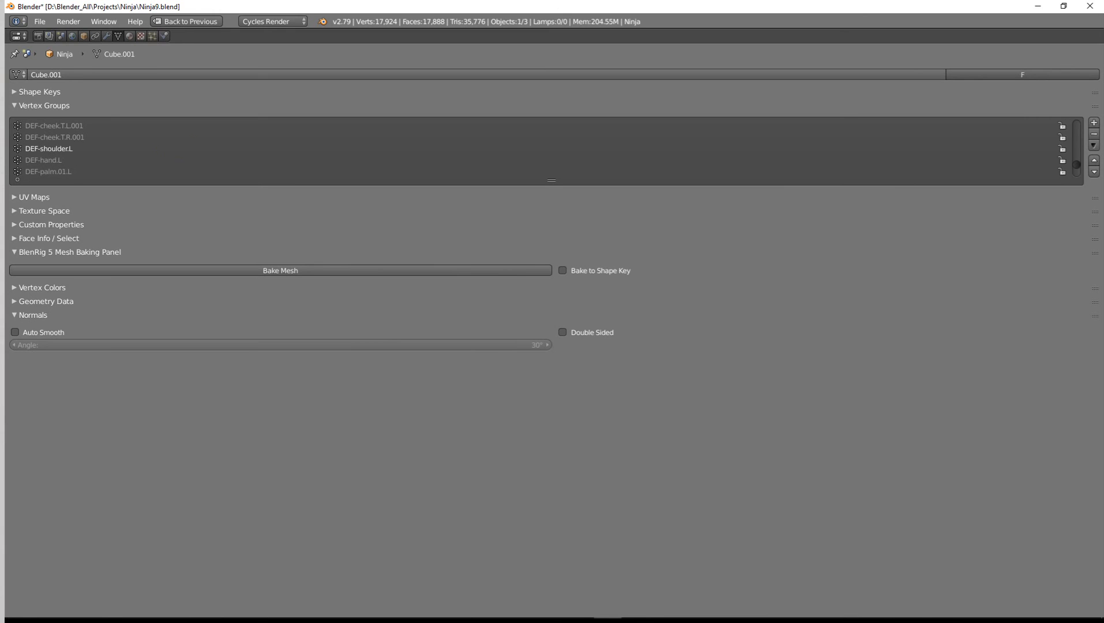
{"action": "key", "text": "ctrl+shift+z"}
Step: Delete the vertex groups from DEF-spine.005 back through thigh.L, keeping DEF-spine.006 and the forehead groups
{"action": "scroll", "coordinate": [546, 149], "scroll_direction": "up", "scroll_amount": 10}
{"action": "scroll", "coordinate": [546, 149], "scroll_direction": "up", "scroll_amount": 10}
{"action": "scroll", "coordinate": [546, 149], "scroll_direction": "up", "scroll_amount": 8}
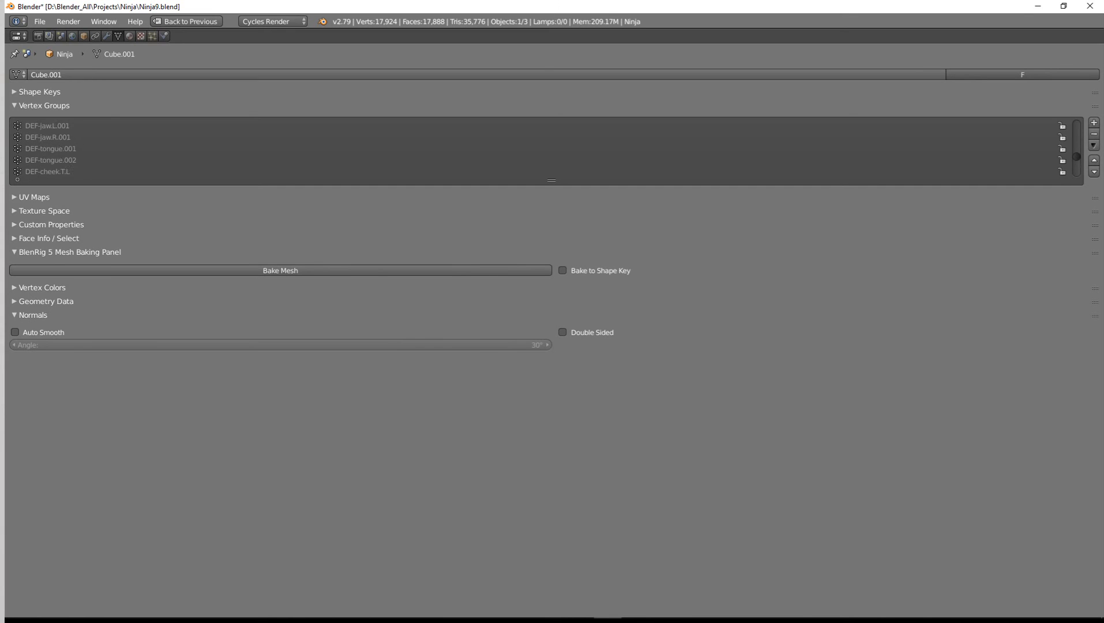
{"action": "scroll", "coordinate": [546, 149], "scroll_direction": "up", "scroll_amount": 8}
{"action": "scroll", "coordinate": [546, 149], "scroll_direction": "up", "scroll_amount": 8}
{"action": "scroll", "coordinate": [546, 149], "scroll_direction": "up", "scroll_amount": 6}
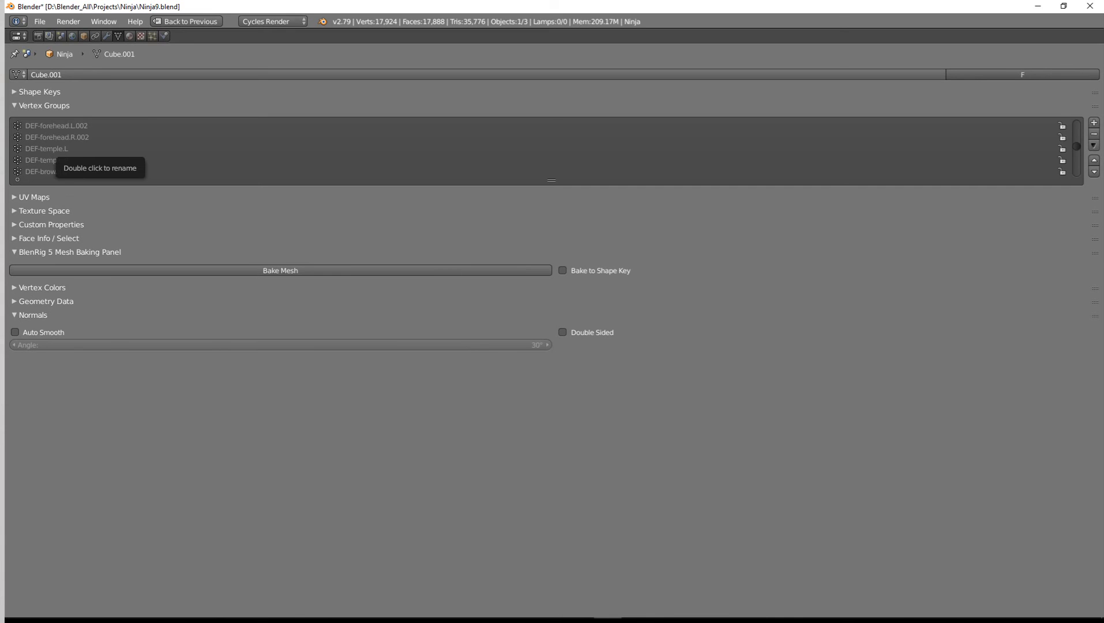
{"action": "scroll", "coordinate": [546, 149], "scroll_direction": "up", "scroll_amount": 7}
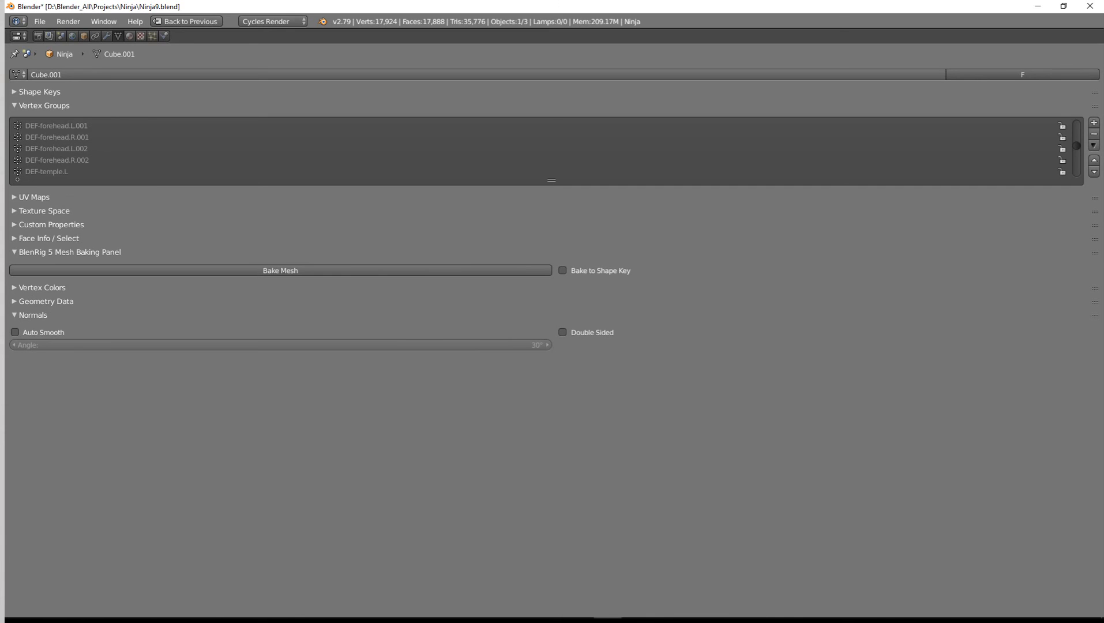
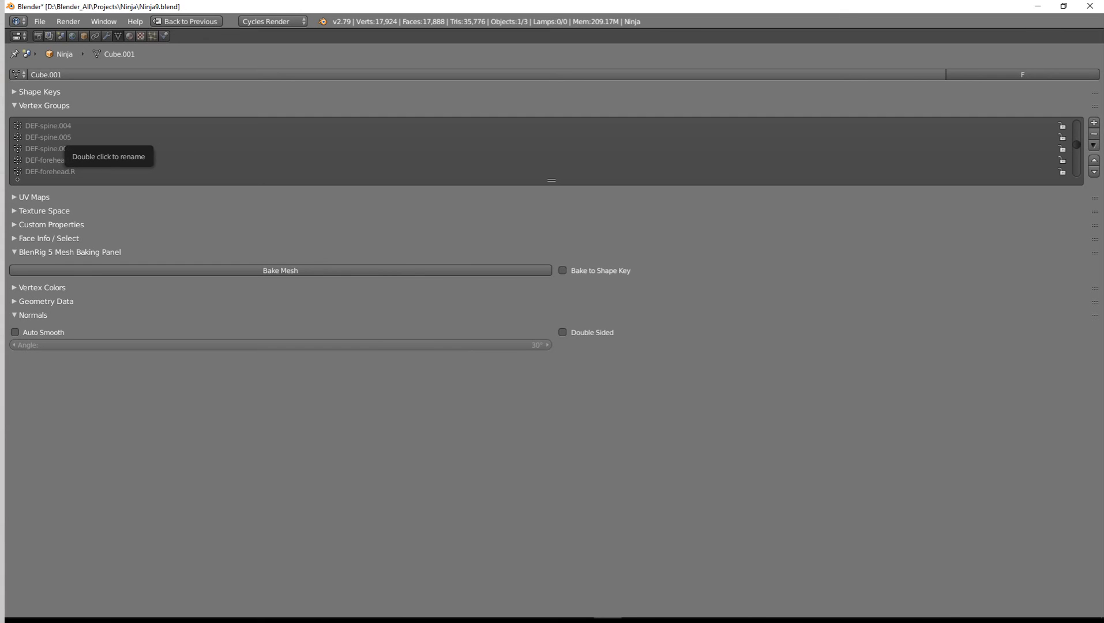
{"action": "left_click", "coordinate": [68, 138]}
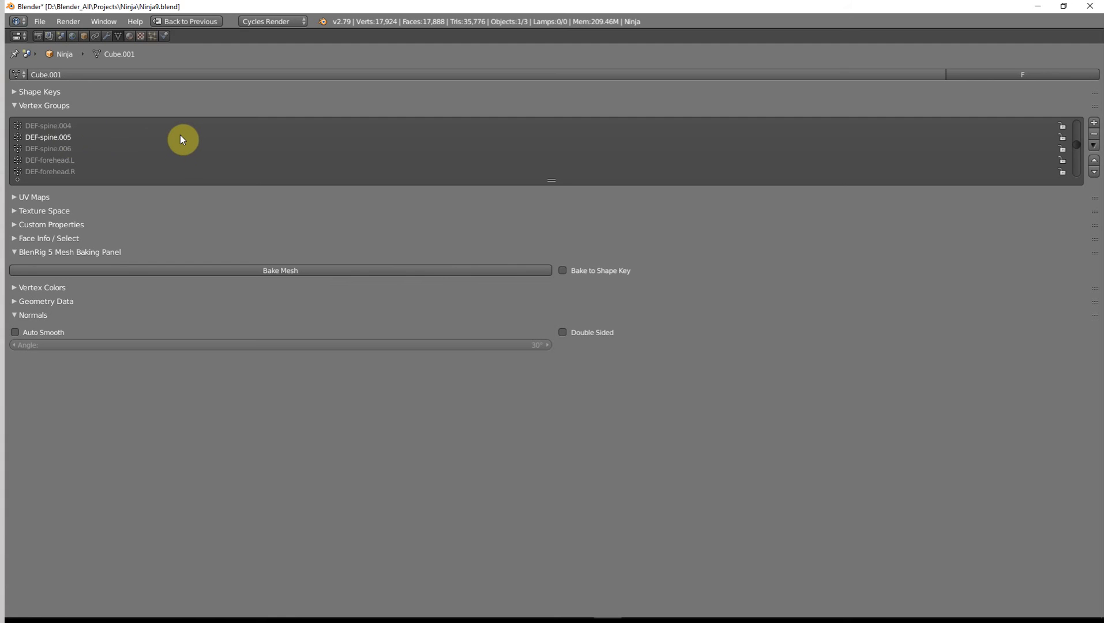
{"action": "left_click", "coordinate": [1093, 134]}
{"action": "left_click", "coordinate": [1094, 134]}
{"action": "left_click", "coordinate": [1093, 134]}
{"action": "left_click", "coordinate": [1094, 134]}
{"action": "left_click", "coordinate": [1094, 134]}
{"action": "left_click", "coordinate": [1093, 133]}
{"action": "left_click", "coordinate": [1094, 134]}
{"action": "left_click", "coordinate": [1093, 133]}
{"action": "left_click", "coordinate": [1093, 133]}
{"action": "left_click", "coordinate": [1093, 134]}
{"action": "left_click", "coordinate": [1093, 134]}
{"action": "left_click", "coordinate": [1094, 134]}
{"action": "left_click", "coordinate": [1093, 134]}
{"action": "left_click", "coordinate": [1094, 134]}
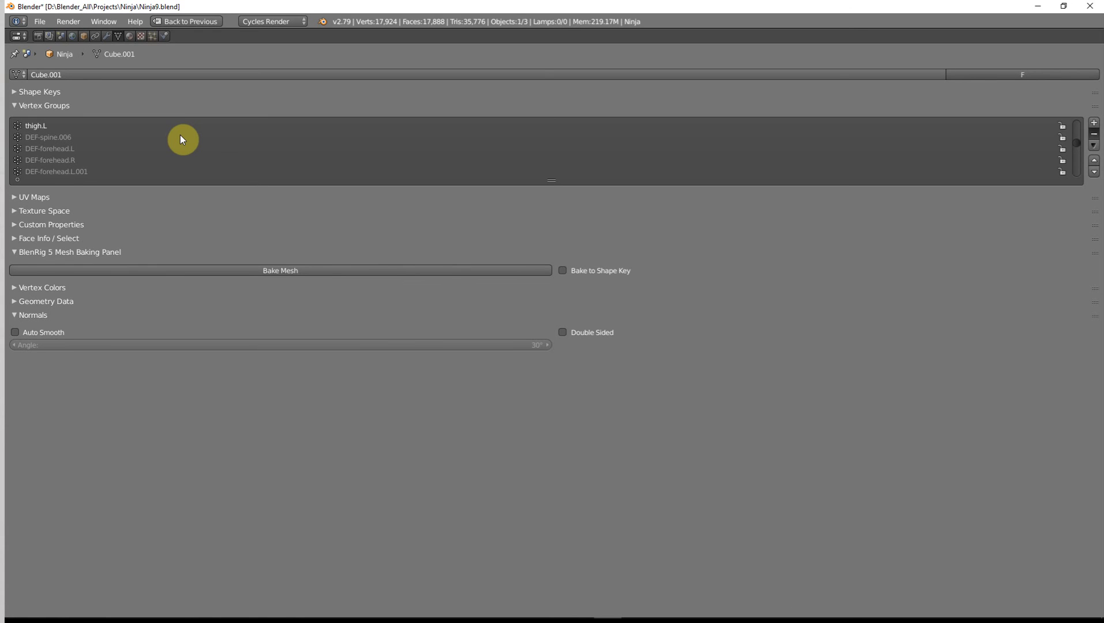
{"action": "left_click", "coordinate": [1094, 134]}
{"action": "left_click", "coordinate": [1093, 134]}
{"action": "left_click", "coordinate": [1093, 134]}
Step: Examine the remaining vertex groups from the finger groups up to spine.003, mark spine.006, and restore the full window layout
{"action": "scroll", "coordinate": [542, 149], "scroll_direction": "up", "scroll_amount": 5}
{"action": "scroll", "coordinate": [542, 148], "scroll_direction": "up", "scroll_amount": 17}
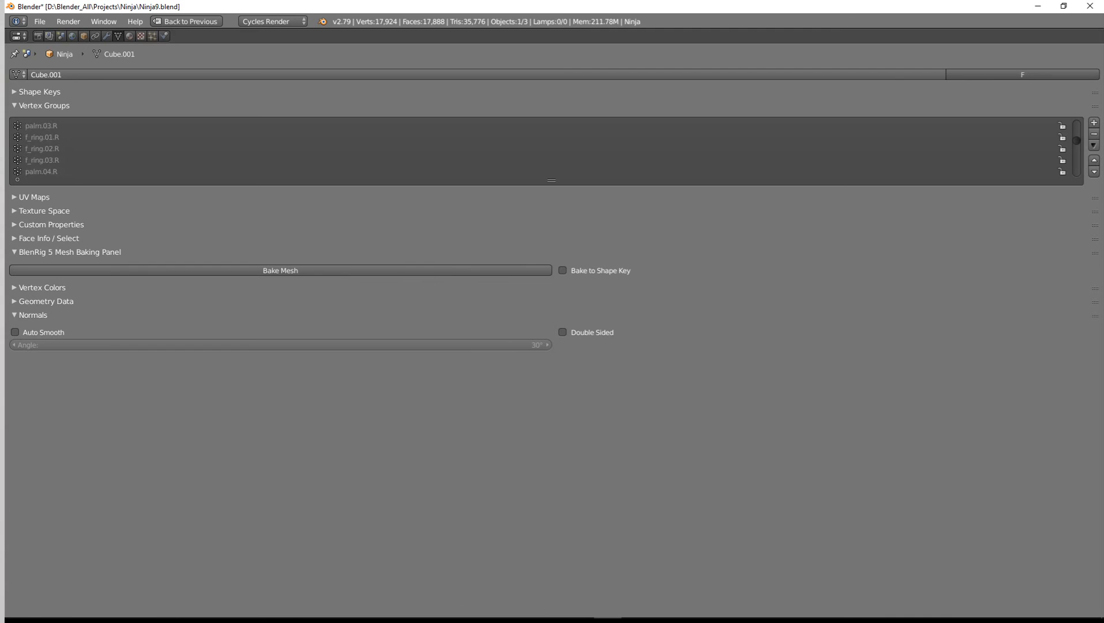
{"action": "scroll", "coordinate": [542, 148], "scroll_direction": "up", "scroll_amount": 4}
{"action": "scroll", "coordinate": [542, 149], "scroll_direction": "up", "scroll_amount": 16}
{"action": "scroll", "coordinate": [542, 148], "scroll_direction": "down", "scroll_amount": 1}
{"action": "scroll", "coordinate": [542, 148], "scroll_direction": "down", "scroll_amount": 2}
{"action": "scroll", "coordinate": [542, 149], "scroll_direction": "down", "scroll_amount": 15}
{"action": "scroll", "coordinate": [542, 148], "scroll_direction": "down", "scroll_amount": 10}
{"action": "scroll", "coordinate": [542, 149], "scroll_direction": "down", "scroll_amount": 5}
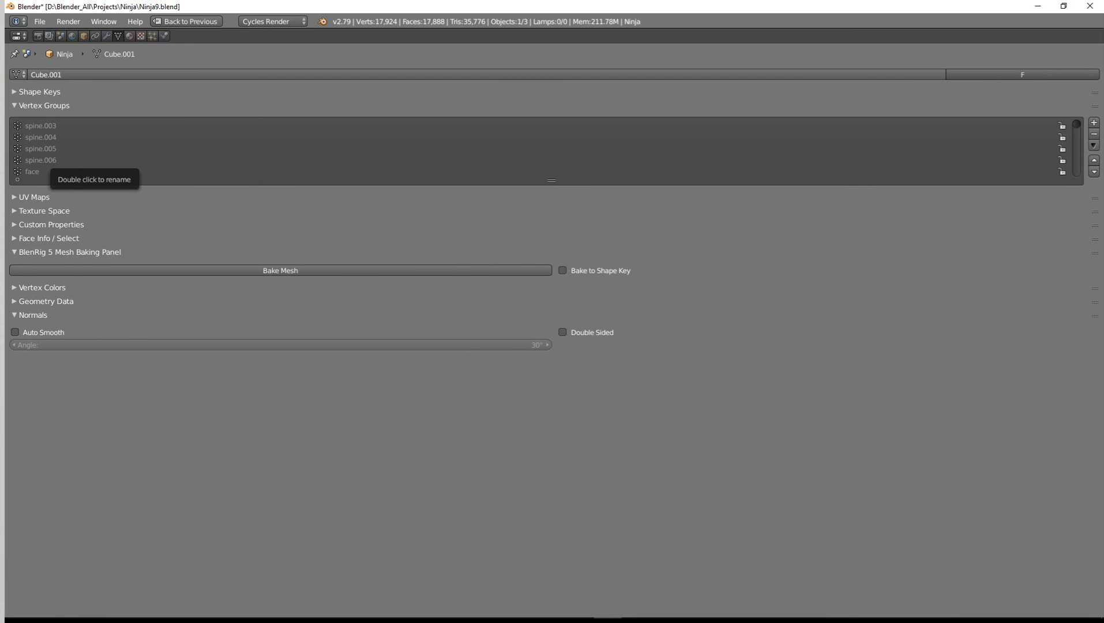
{"action": "scroll", "coordinate": [543, 148], "scroll_direction": "down", "scroll_amount": 4}
{"action": "scroll", "coordinate": [542, 148], "scroll_direction": "up", "scroll_amount": 3}
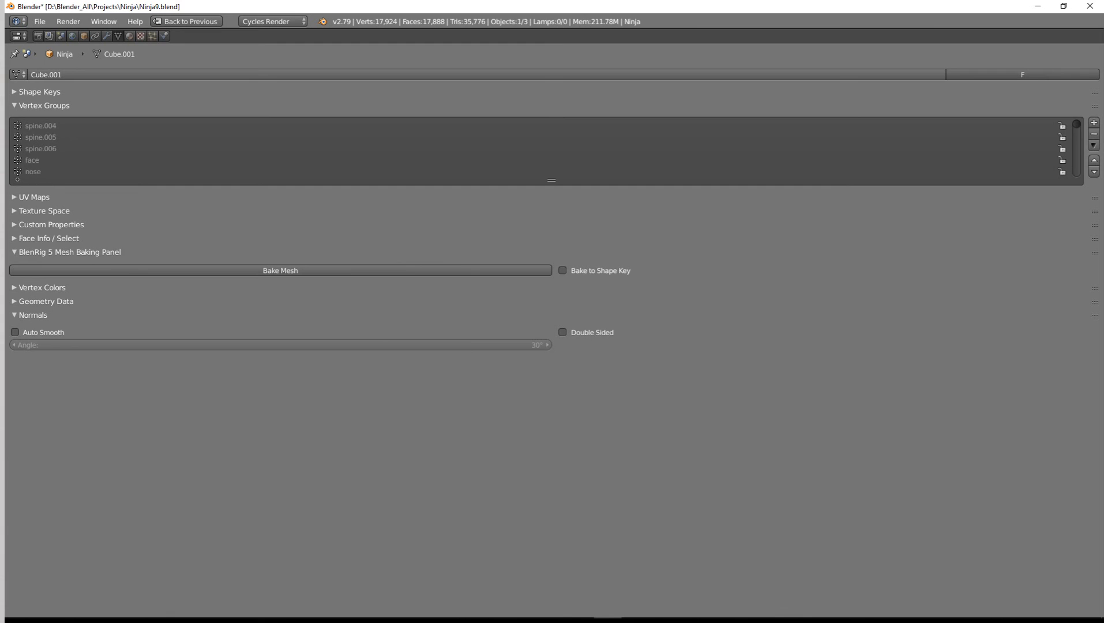
{"action": "scroll", "coordinate": [542, 148], "scroll_direction": "up", "scroll_amount": 1}
{"action": "key", "text": "ctrl+Up"}
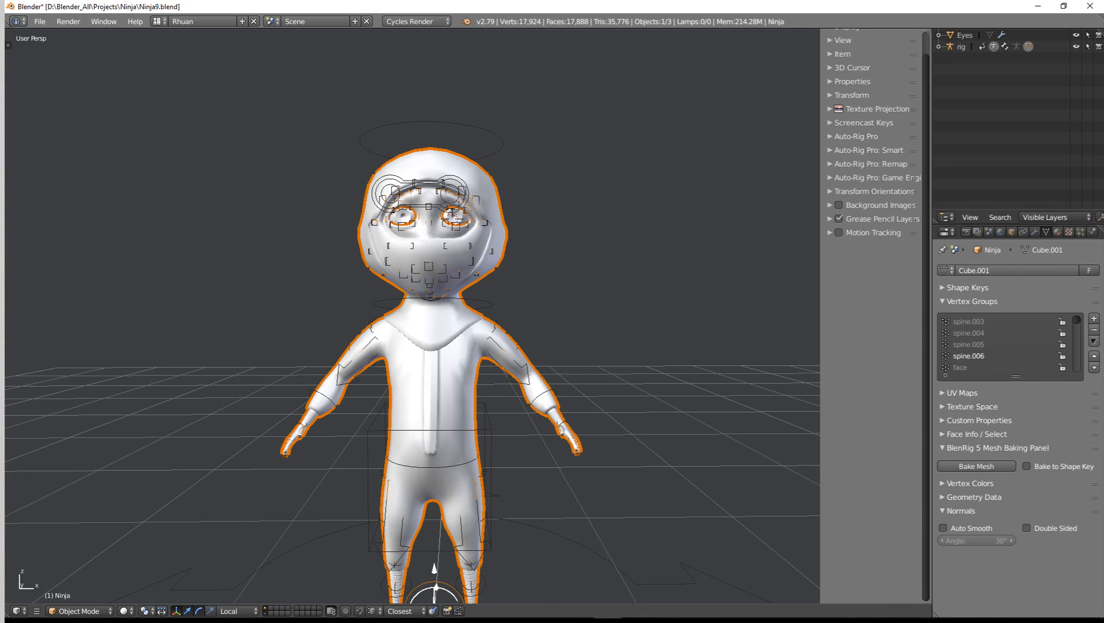
Step: Display the neck area in wireframe, make the metarig's layer visible, and select the metarig in Object Mode
{"action": "scroll", "coordinate": [412, 316], "scroll_direction": "up", "scroll_amount": 3}
{"action": "key", "text": "z"}
{"action": "middle_click_drag", "start_coordinate": [496, 323], "coordinate": [386, 330]}
{"action": "scroll", "coordinate": [386, 330], "scroll_direction": "up", "scroll_amount": 2}
{"action": "left_click", "coordinate": [313, 614], "text": "shift"}
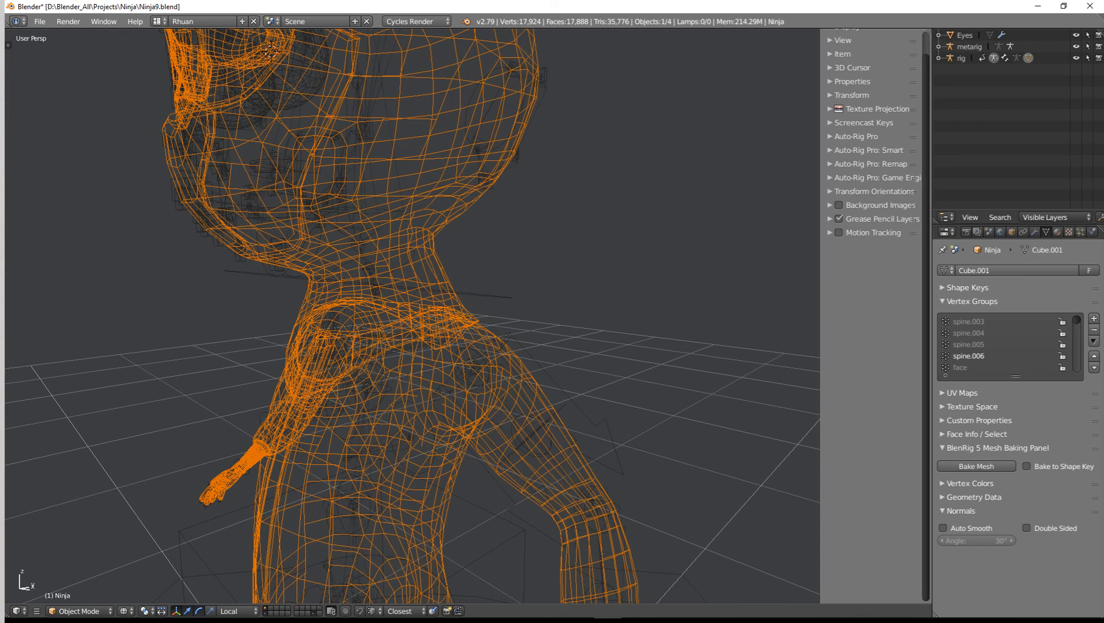
{"action": "right_click", "coordinate": [369, 270]}
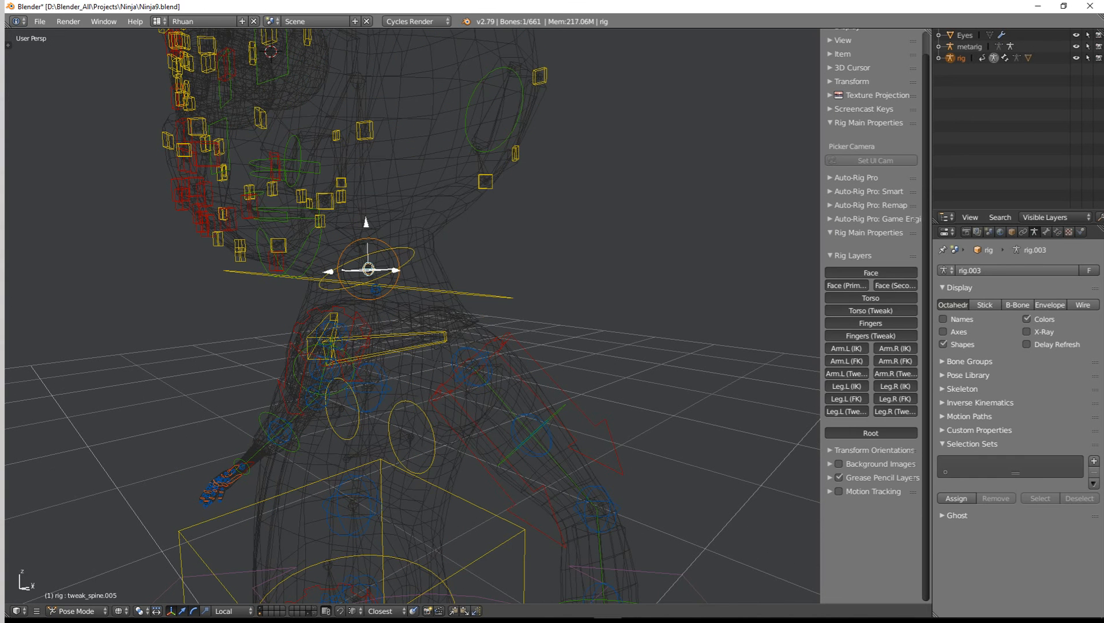
{"action": "right_click", "coordinate": [398, 252]}
{"action": "right_click", "coordinate": [370, 274]}
{"action": "right_click", "coordinate": [371, 274]}
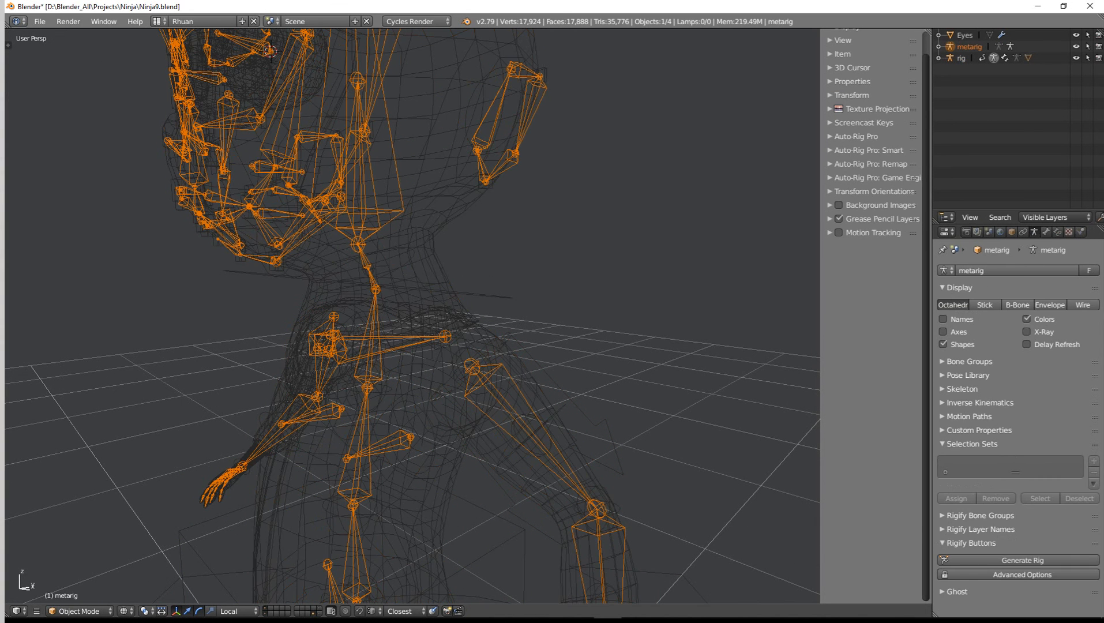
Step: Enter Edit Mode on the metarig and identify the two neck bones by selecting spine.004 and spine.005
{"action": "key", "text": "Tab"}
{"action": "scroll", "coordinate": [369, 273], "scroll_direction": "up", "scroll_amount": 1}
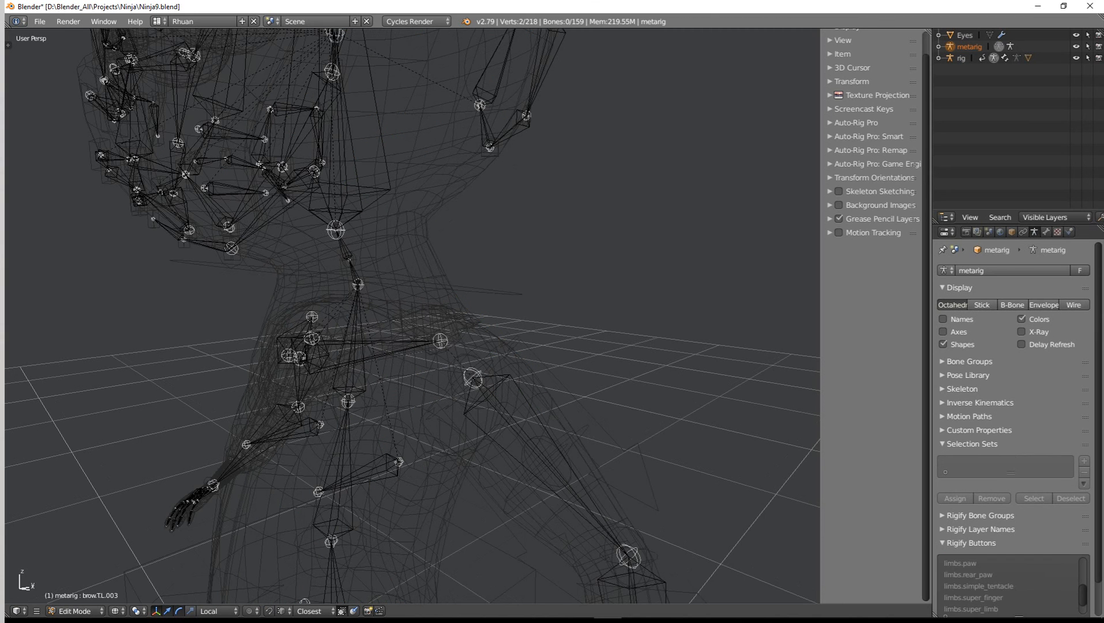
{"action": "right_click", "coordinate": [355, 274]}
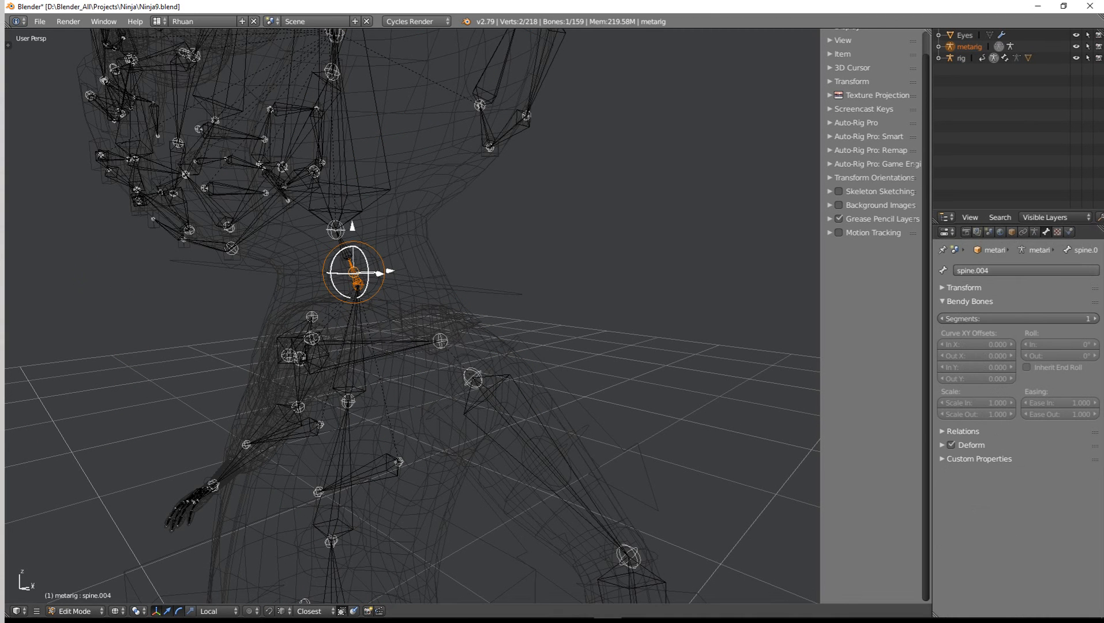
{"action": "right_click", "coordinate": [358, 283]}
{"action": "right_click", "coordinate": [344, 251]}
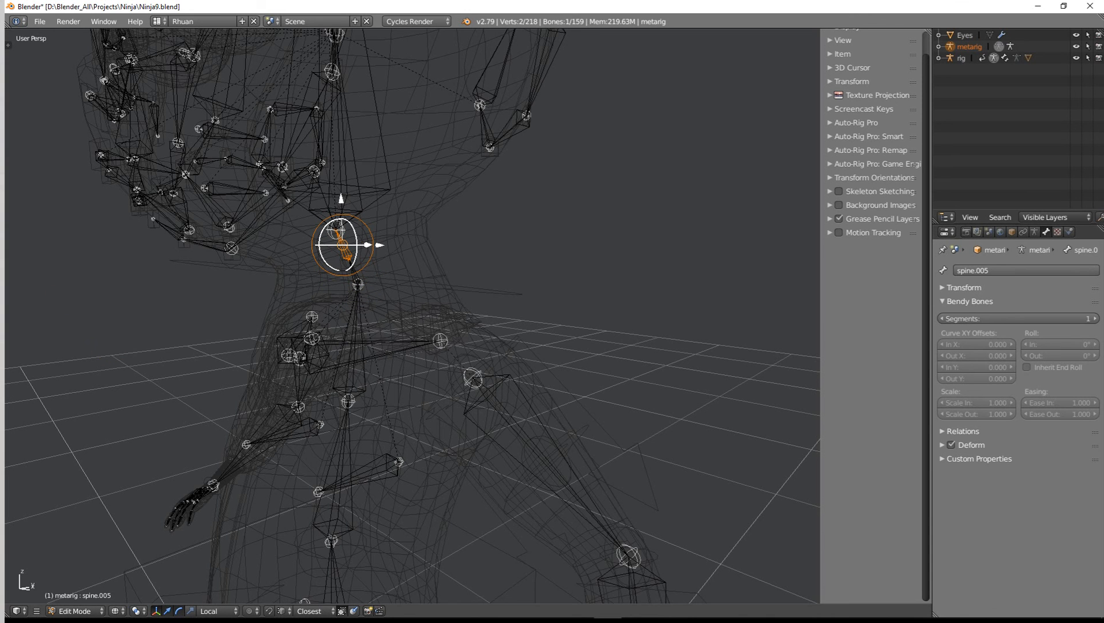
Step: Return to solid shading and Object Mode, select the Ninja mesh, and delete the vertex groups spine.003 through spine.005, keeping spine.006
{"action": "key", "text": "z"}
{"action": "key", "text": "Tab"}
{"action": "right_click", "coordinate": [329, 328]}
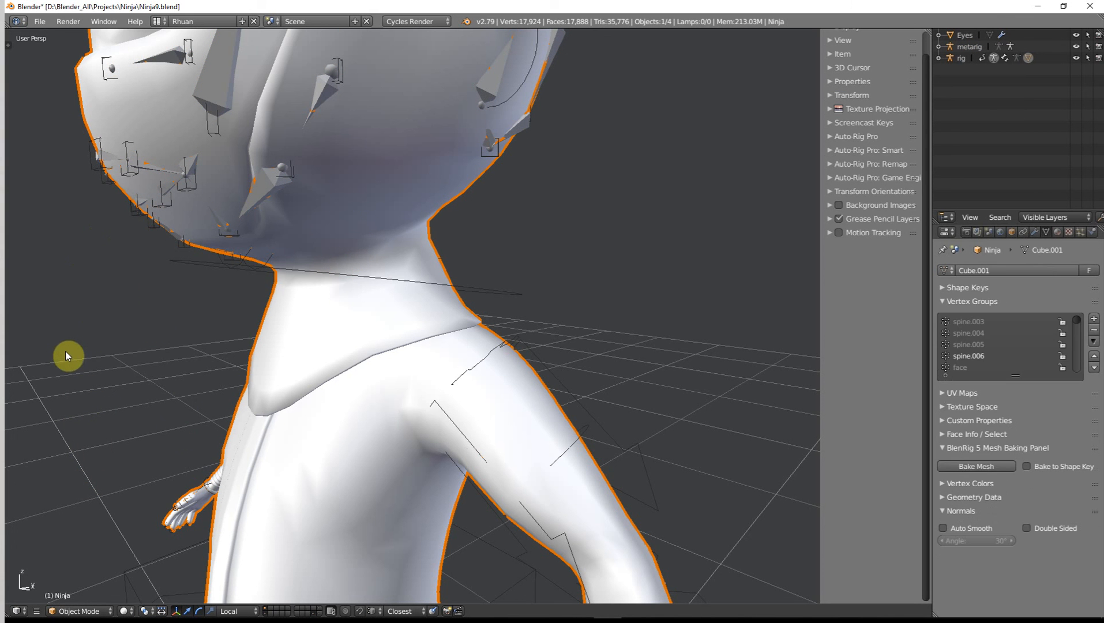
{"action": "key", "text": "ctrl+z"}
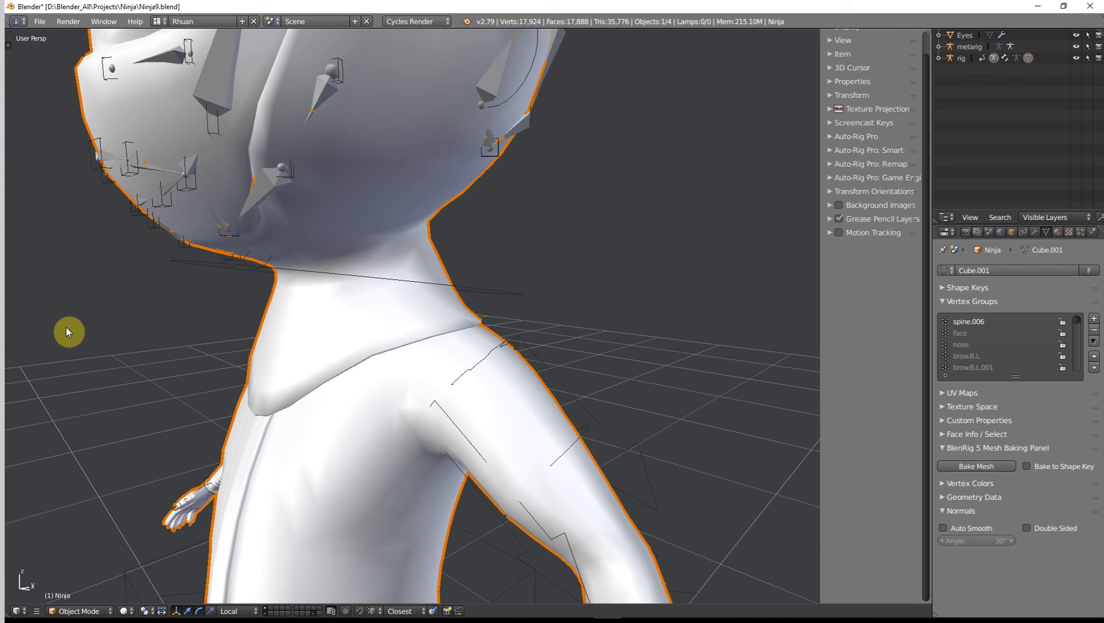
{"action": "left_click_drag", "start_coordinate": [1076, 321], "coordinate": [1077, 376]}
Step: Test the left foot IK control with a trial move of foot_ik.L and cancel it
{"action": "scroll", "coordinate": [412, 316], "scroll_direction": "down", "scroll_amount": 6}
{"action": "scroll", "coordinate": [413, 316], "scroll_direction": "down", "scroll_amount": 4}
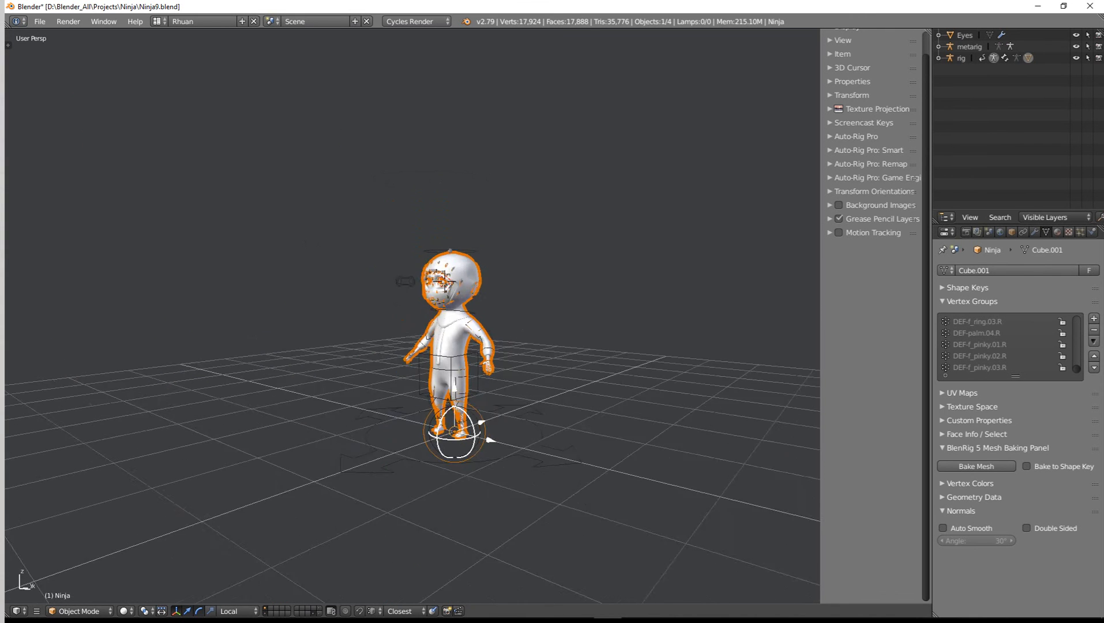
{"action": "middle_click_drag", "start_coordinate": [413, 316], "coordinate": [482, 312]}
{"action": "scroll", "coordinate": [482, 311], "scroll_direction": "up", "scroll_amount": 6}
{"action": "middle_click_drag", "start_coordinate": [479, 392], "coordinate": [481, 294], "text": "shift"}
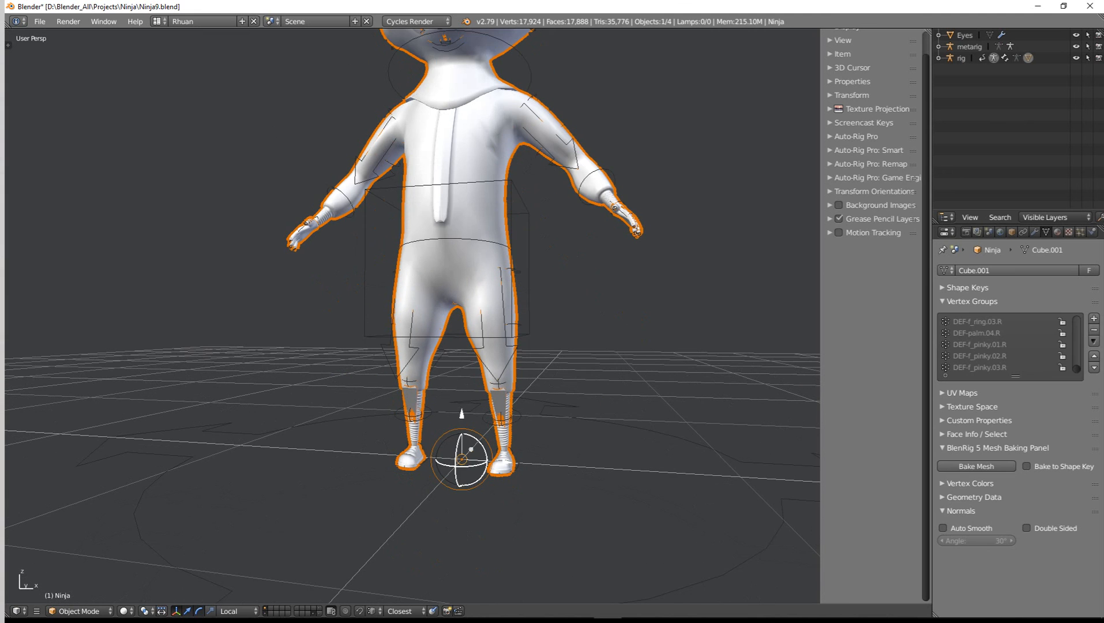
{"action": "right_click", "coordinate": [515, 463]}
{"action": "key", "text": "g"}
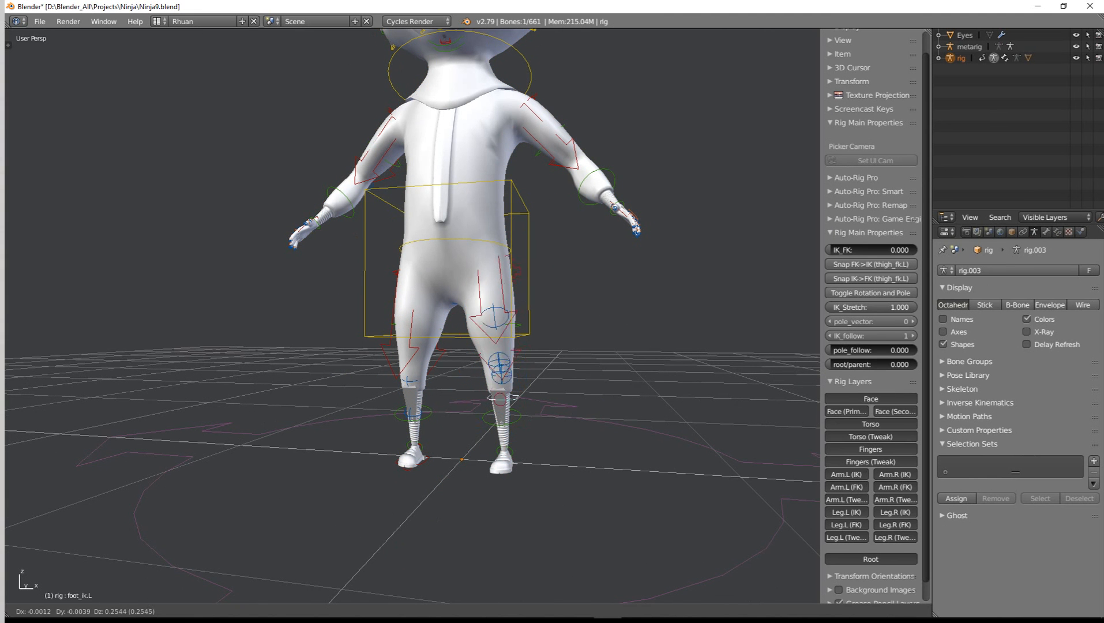
{"action": "right_click", "coordinate": [526, 444]}
Step: Test the left upper eyelid control lid.T.L.002 with a trial move and cancel it
{"action": "middle_click_drag", "start_coordinate": [485, 225], "coordinate": [495, 456], "text": "shift"}
{"action": "scroll", "coordinate": [485, 323], "scroll_direction": "up", "scroll_amount": 1}
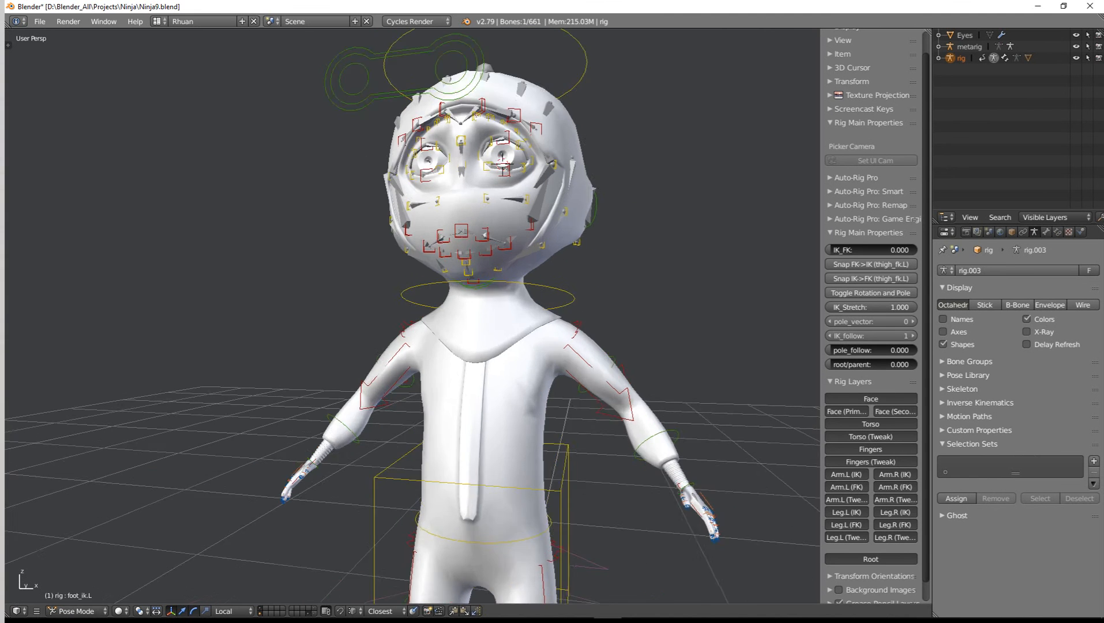
{"action": "scroll", "coordinate": [485, 323], "scroll_direction": "up", "scroll_amount": 1}
{"action": "middle_click_drag", "start_coordinate": [484, 248], "coordinate": [492, 407], "text": "shift"}
{"action": "right_click", "coordinate": [489, 374]}
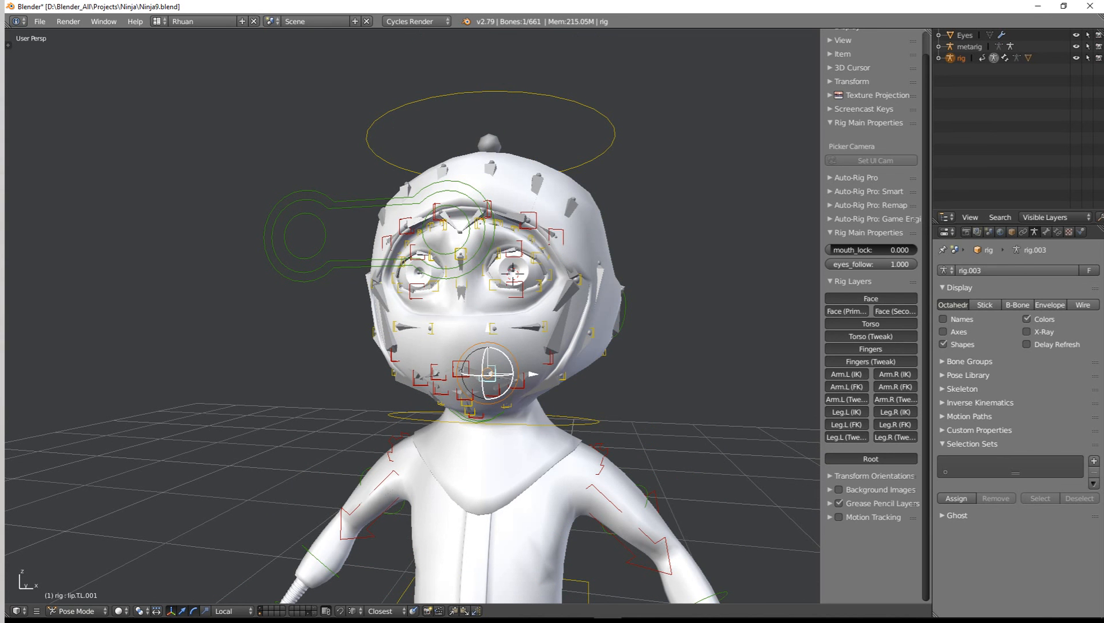
{"action": "right_click", "coordinate": [513, 250]}
{"action": "key", "text": "g"}
{"action": "right_click", "coordinate": [516, 263]}
{"action": "middle_click_drag", "start_coordinate": [516, 265], "coordinate": [468, 70], "text": "shift"}
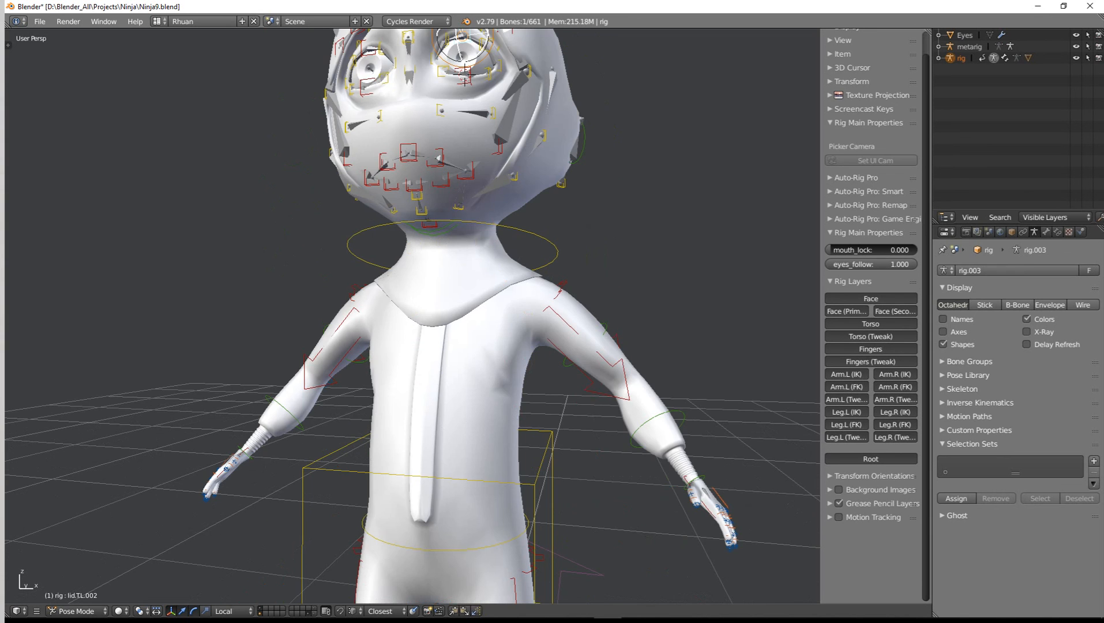
Step: Test the chest control with a trial rotation and cancel it
{"action": "right_click", "coordinate": [550, 260]}
{"action": "key", "text": "r"}
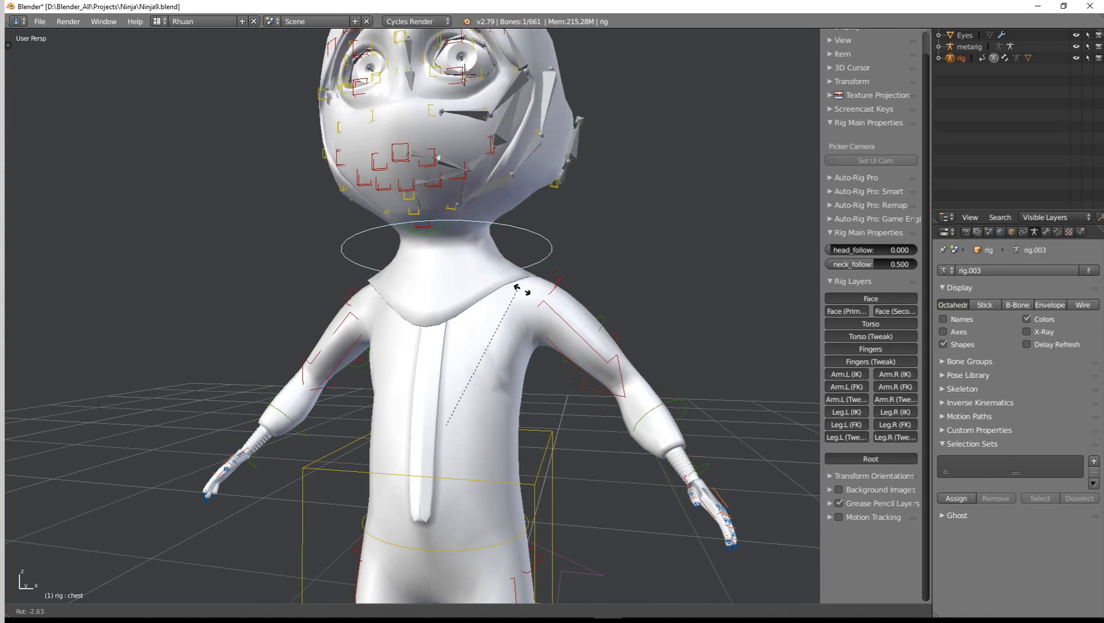
{"action": "right_click", "coordinate": [589, 305]}
Step: Switch to the front orthographic view, show layer 20, and select the Ninja_Def_Cage mesh
{"action": "scroll", "coordinate": [589, 305], "scroll_direction": "down", "scroll_amount": 5}
{"action": "middle_click_drag", "start_coordinate": [588, 306], "coordinate": [586, 326]}
{"action": "middle_click_drag", "start_coordinate": [585, 326], "coordinate": [576, 242], "text": "shift"}
{"action": "scroll", "coordinate": [565, 202], "scroll_direction": "up", "scroll_amount": 1}
{"action": "scroll", "coordinate": [565, 202], "scroll_direction": "up", "scroll_amount": 2}
{"action": "scroll", "coordinate": [587, 223], "scroll_direction": "down", "scroll_amount": 3}
{"action": "key", "text": "KP_1"}
{"action": "scroll", "coordinate": [579, 320], "scroll_direction": "up", "scroll_amount": 3}
{"action": "scroll", "coordinate": [575, 242], "scroll_direction": "down", "scroll_amount": 1}
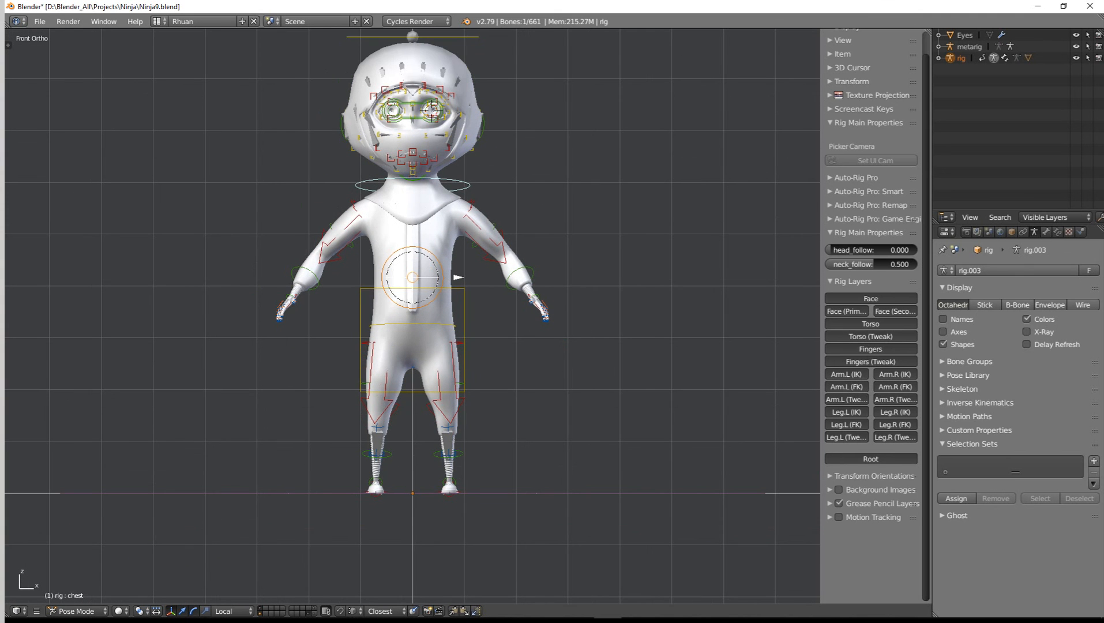
{"action": "key", "text": "alt+0"}
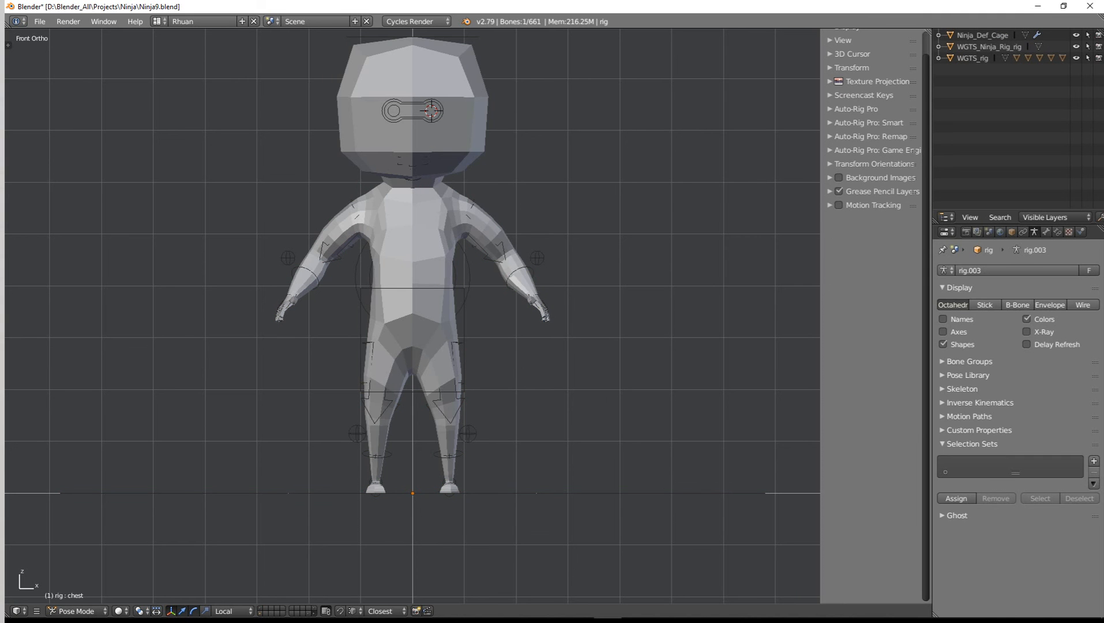
{"action": "right_click", "coordinate": [444, 245]}
{"action": "middle_click_drag", "start_coordinate": [444, 245], "coordinate": [464, 390], "text": "shift"}
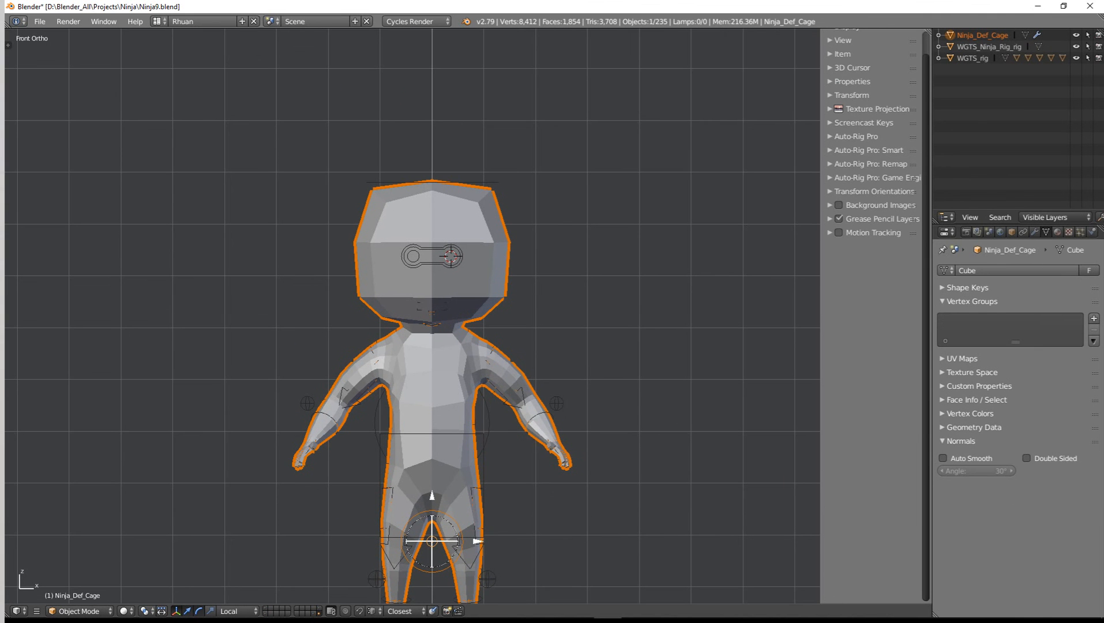
{"action": "scroll", "coordinate": [471, 320], "scroll_direction": "up", "scroll_amount": 1}
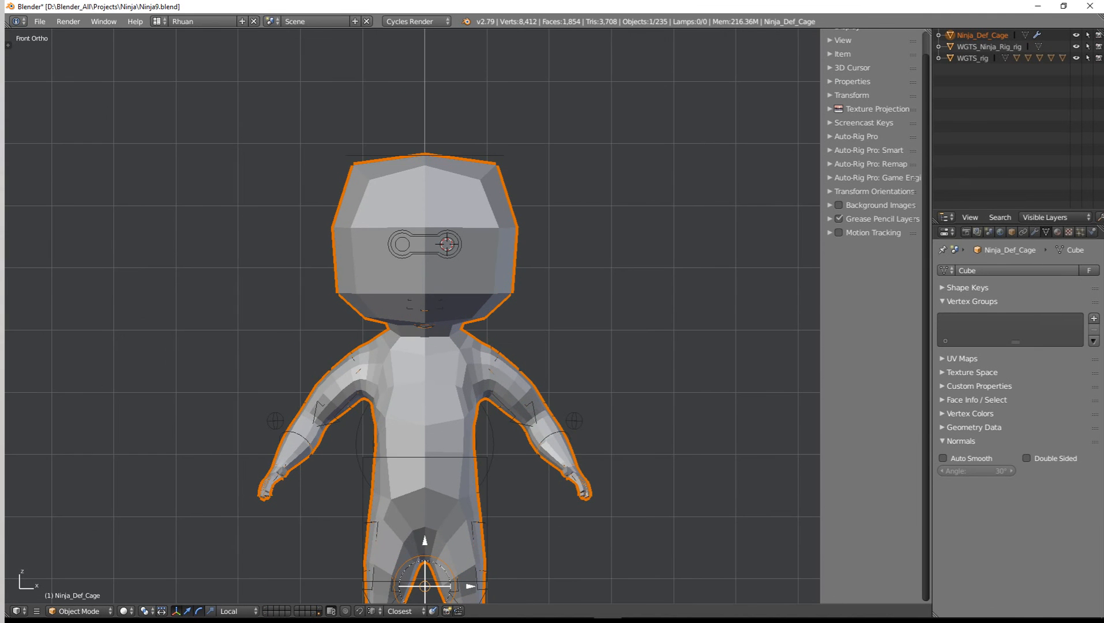
{"action": "scroll", "coordinate": [470, 317], "scroll_direction": "down", "scroll_amount": 3}
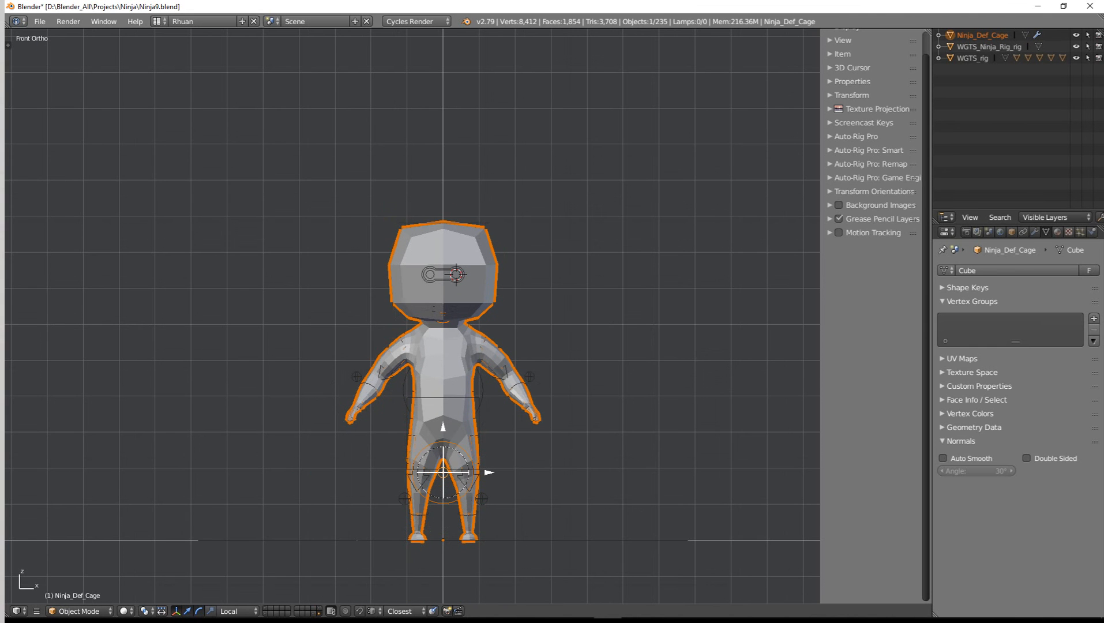
Step: Move Ninja_Def_Cage to layer 9 and show layers 9 and 1 together so the cage appears with the rig
{"action": "key", "text": "m"}
{"action": "left_click", "coordinate": [702, 371]}
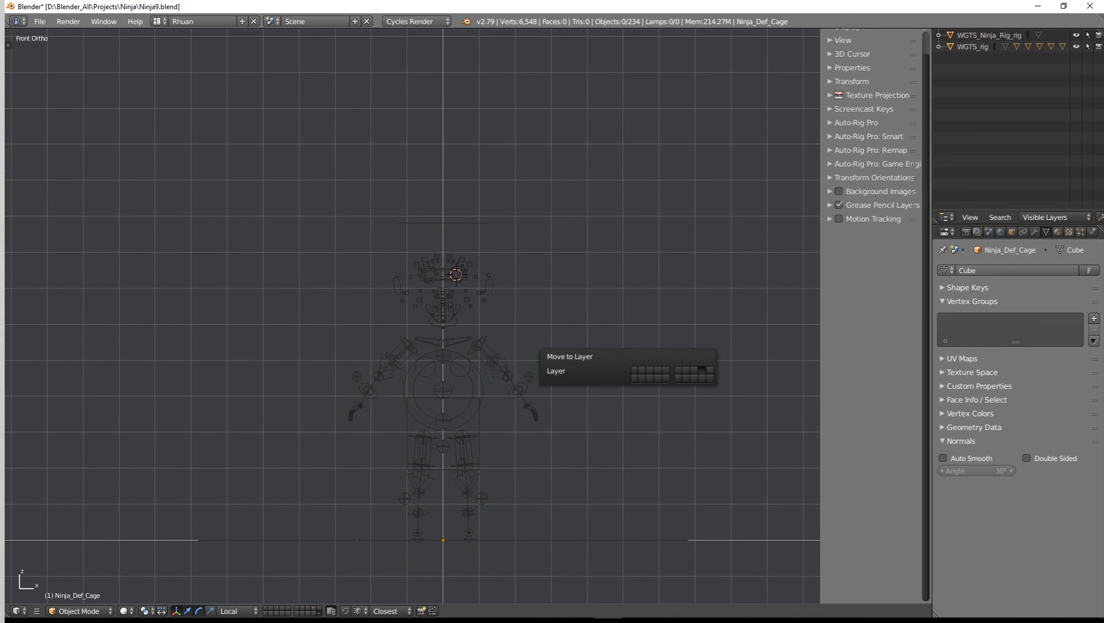
{"action": "scroll", "coordinate": [467, 317], "scroll_direction": "up", "scroll_amount": 1}
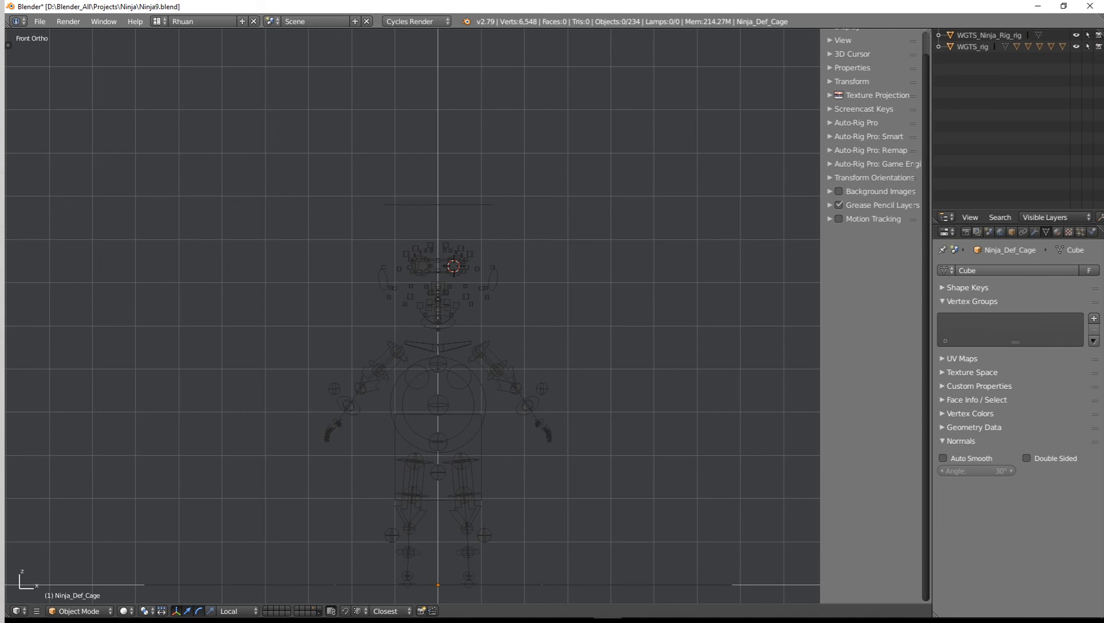
{"action": "key", "text": "9"}
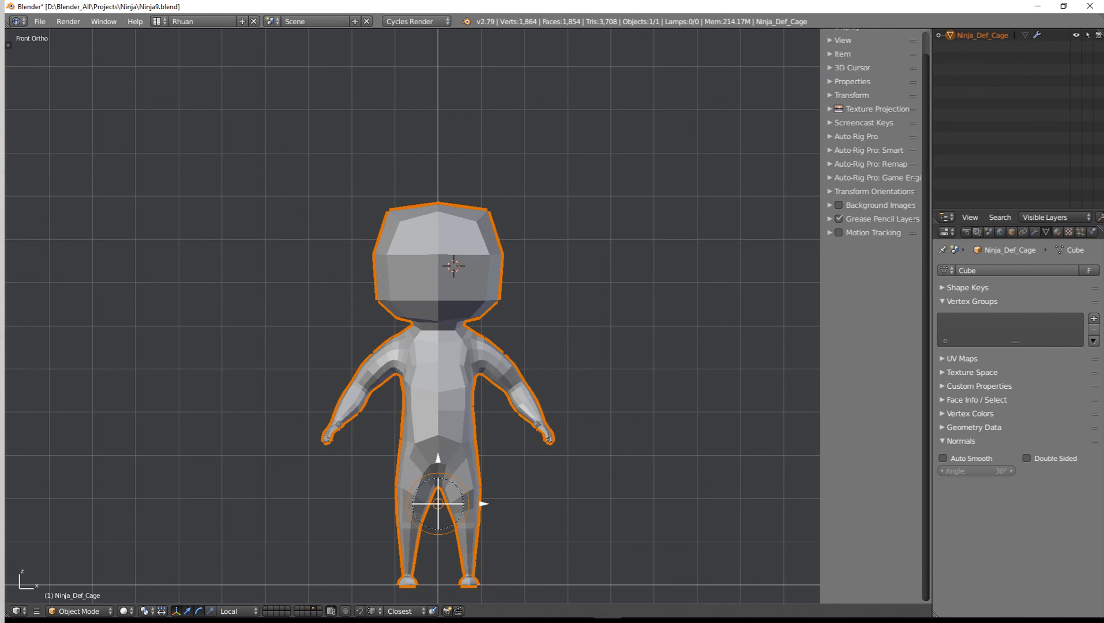
{"action": "key", "text": "shift+1"}
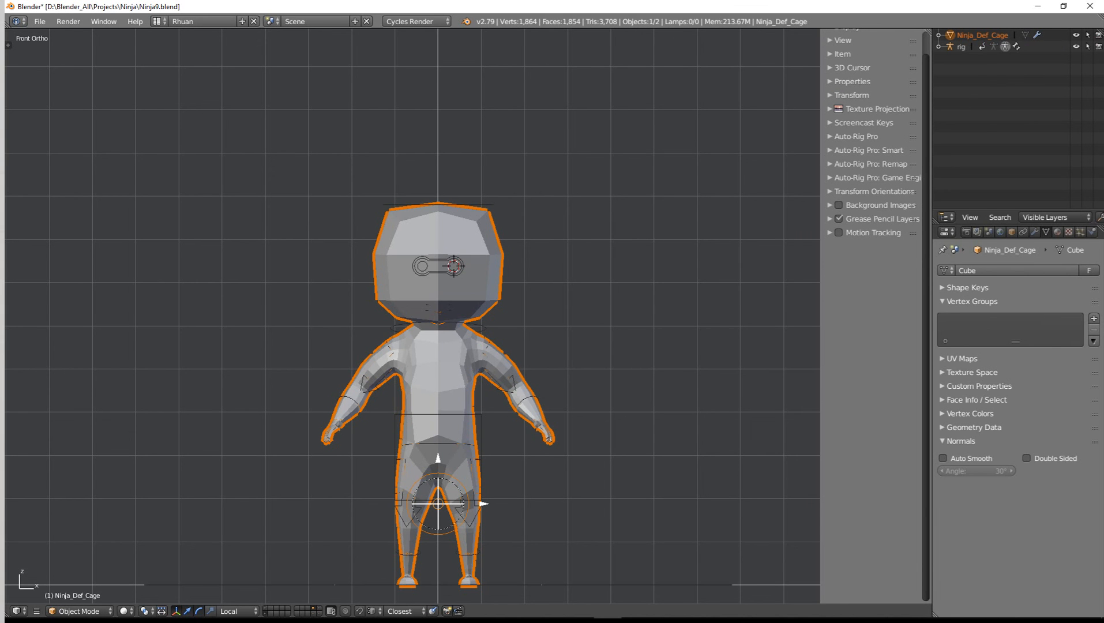
{"action": "scroll", "coordinate": [468, 315], "scroll_direction": "up", "scroll_amount": 2}
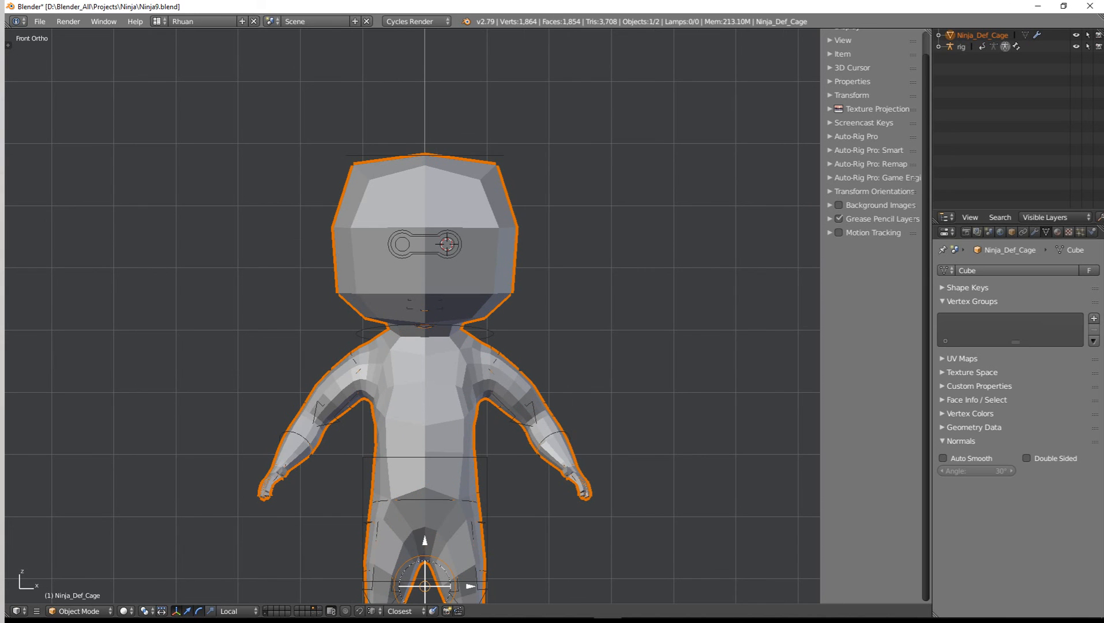
Step: Parent the Ninja_Def_Cage mesh to the rig as an armature deform so the bones drive the cage
{"action": "left_click", "coordinate": [961, 47], "text": "shift"}
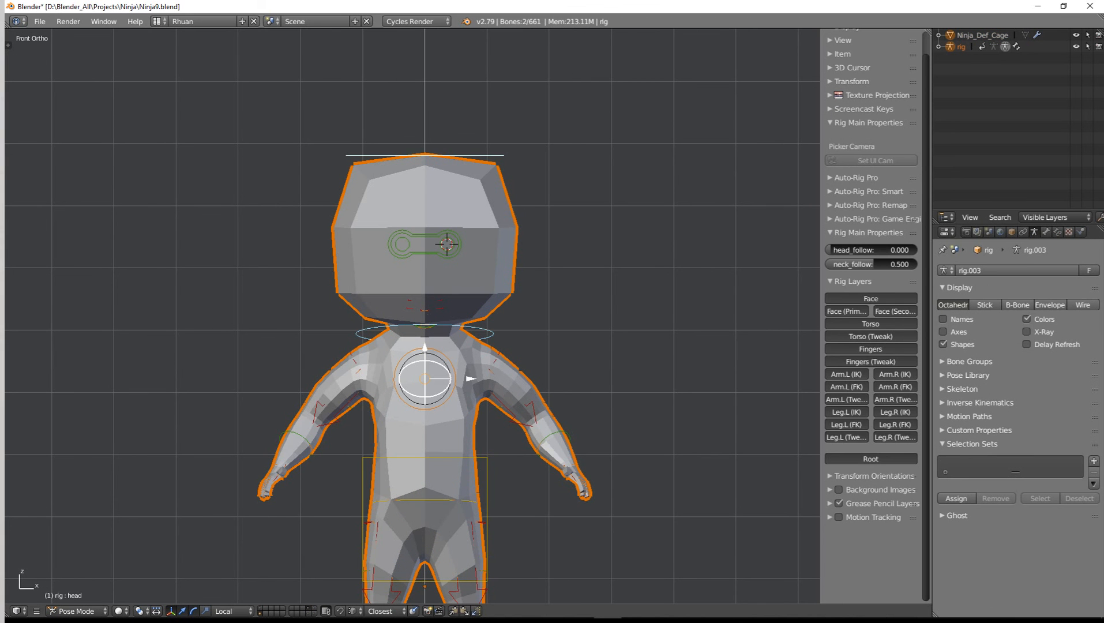
{"action": "key", "text": "ctrl+p"}
{"action": "left_click", "coordinate": [467, 155]}
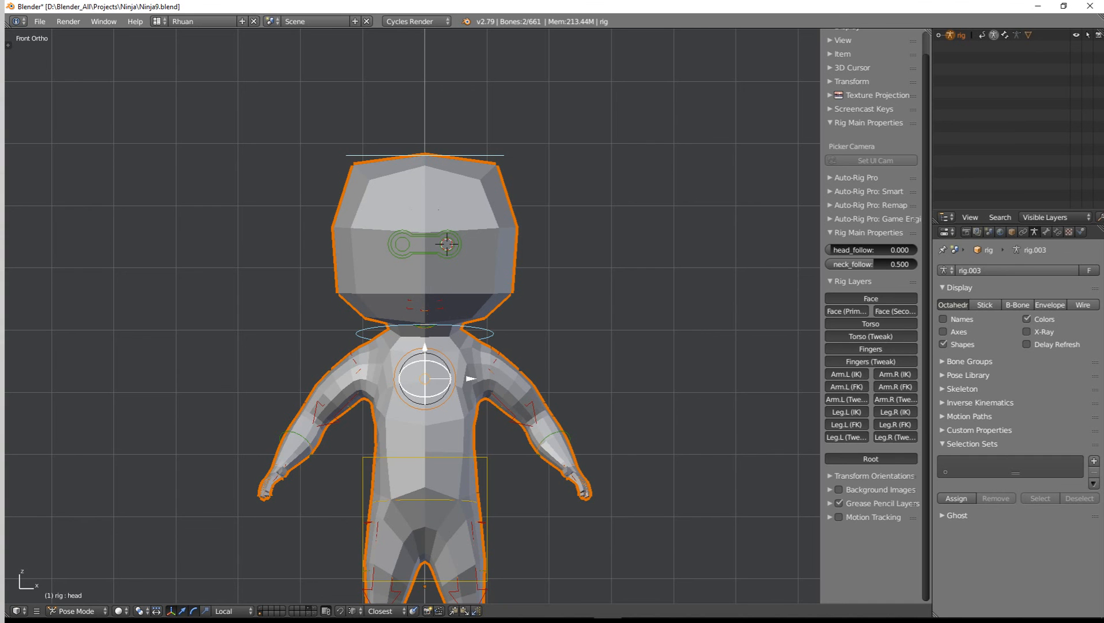
Step: Test the cage's deformation with trial rotations of the head and chest controls, cancelling each one
{"action": "key", "text": "r"}
{"action": "key", "text": "r"}
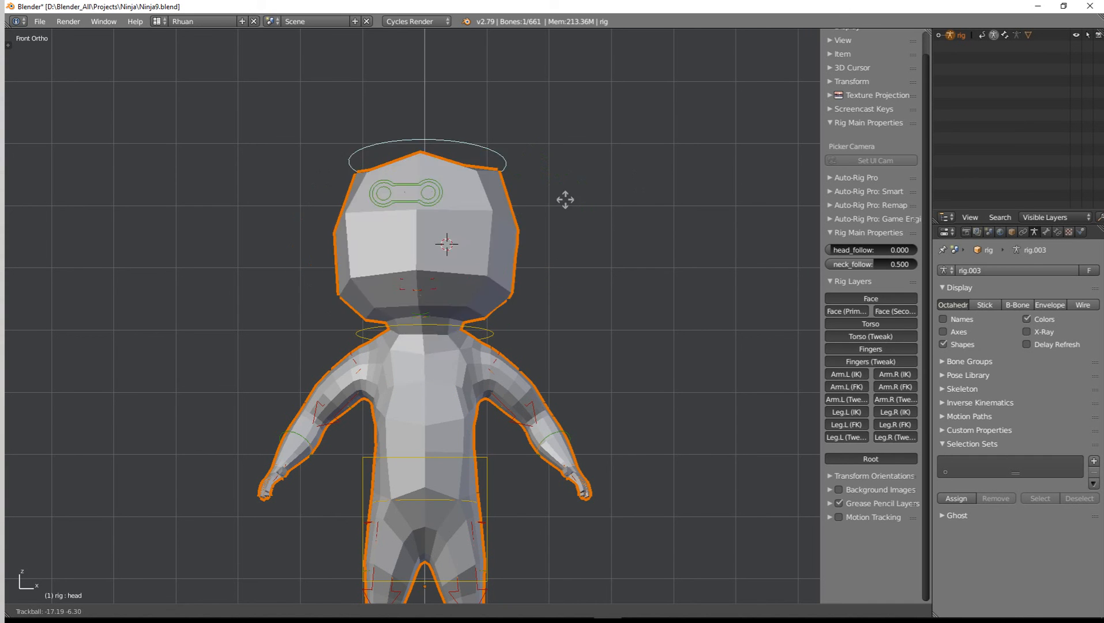
{"action": "key", "text": "Escape"}
{"action": "right_click", "coordinate": [491, 333]}
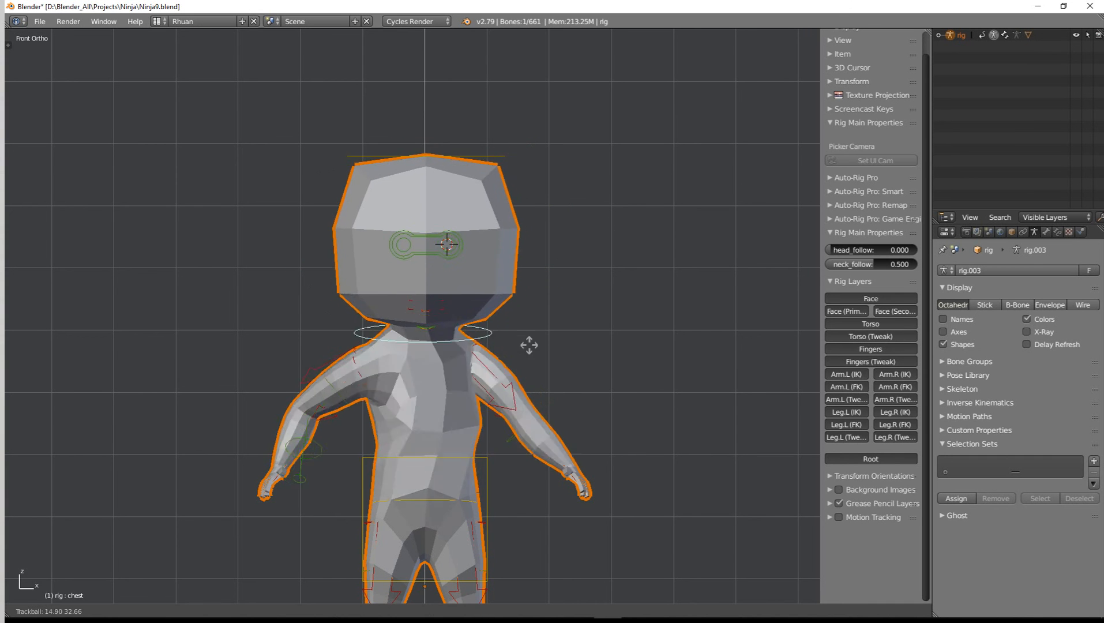
Step: Test the cage's left arm with a trial move of hand_ik.L in front view and cancel it
{"action": "right_click", "coordinate": [581, 491]}
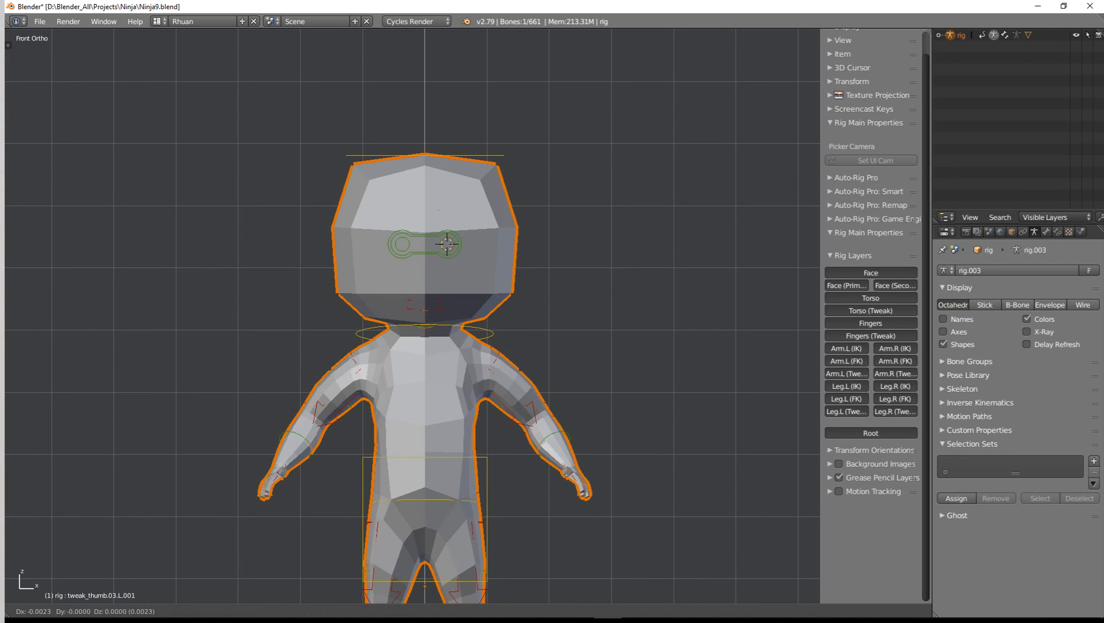
{"action": "middle_click_drag", "start_coordinate": [582, 479], "coordinate": [493, 489]}
{"action": "scroll", "coordinate": [493, 489], "scroll_direction": "up", "scroll_amount": 1}
{"action": "right_click", "coordinate": [509, 588]}
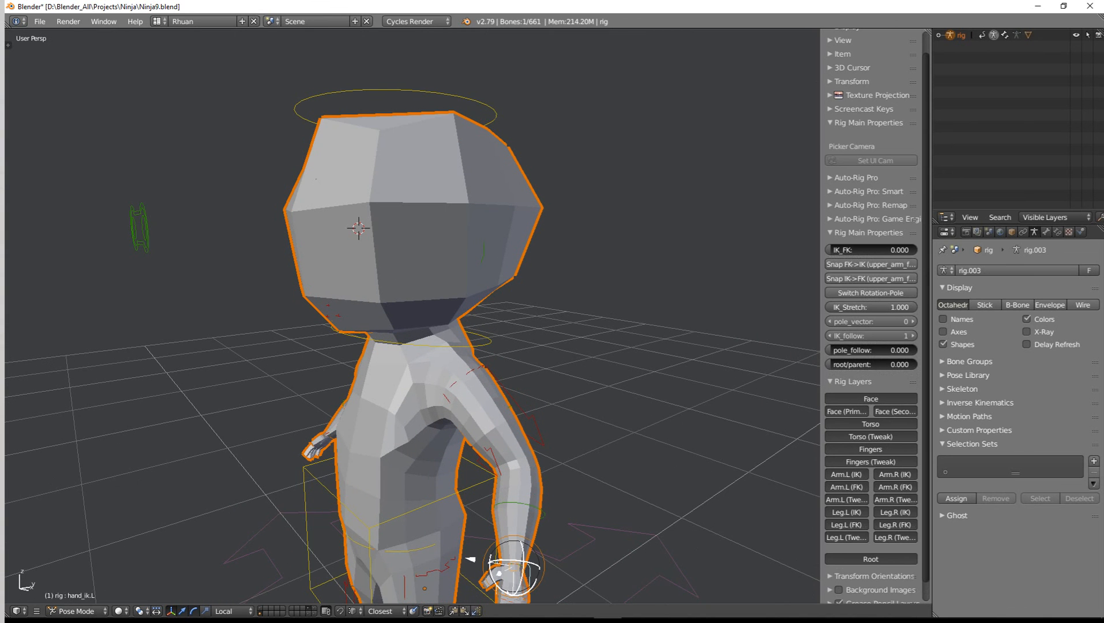
{"action": "key", "text": "KP_1"}
{"action": "key", "text": "g"}
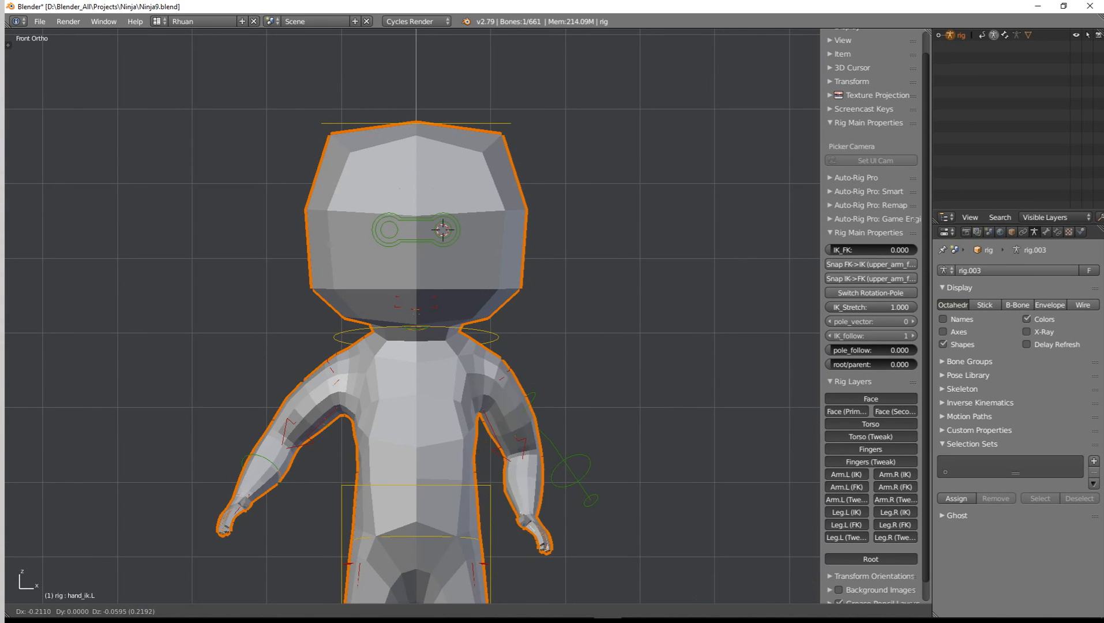
{"action": "key", "text": "Escape"}
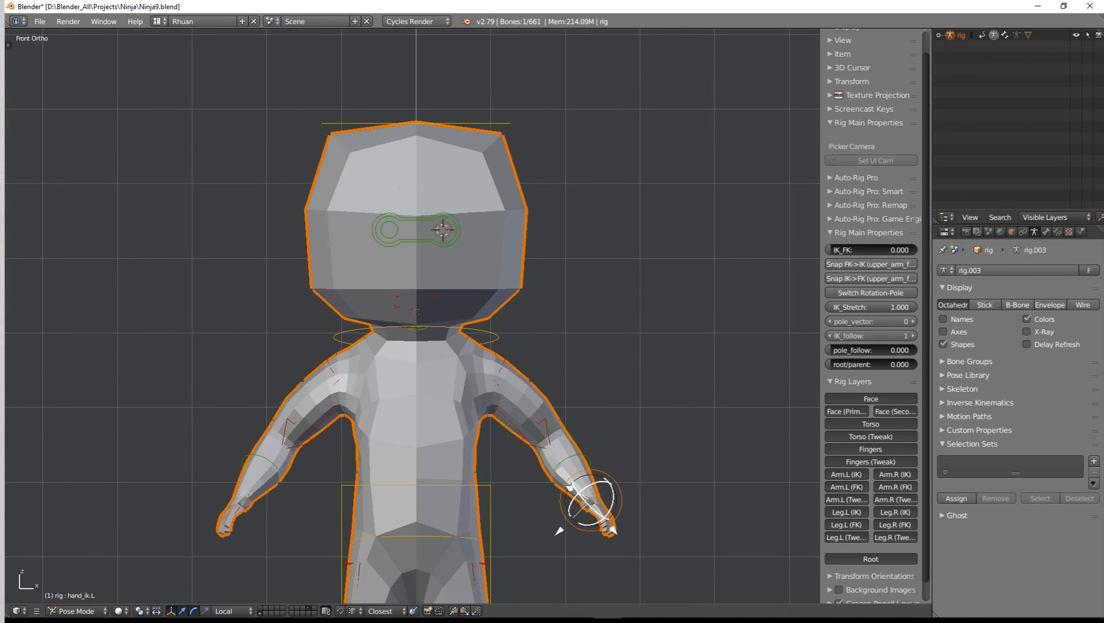
Step: Show layers 1 and 2 together in place of the cage layer and select the Ninja mesh
{"action": "scroll", "coordinate": [467, 316], "scroll_direction": "down", "scroll_amount": 3}
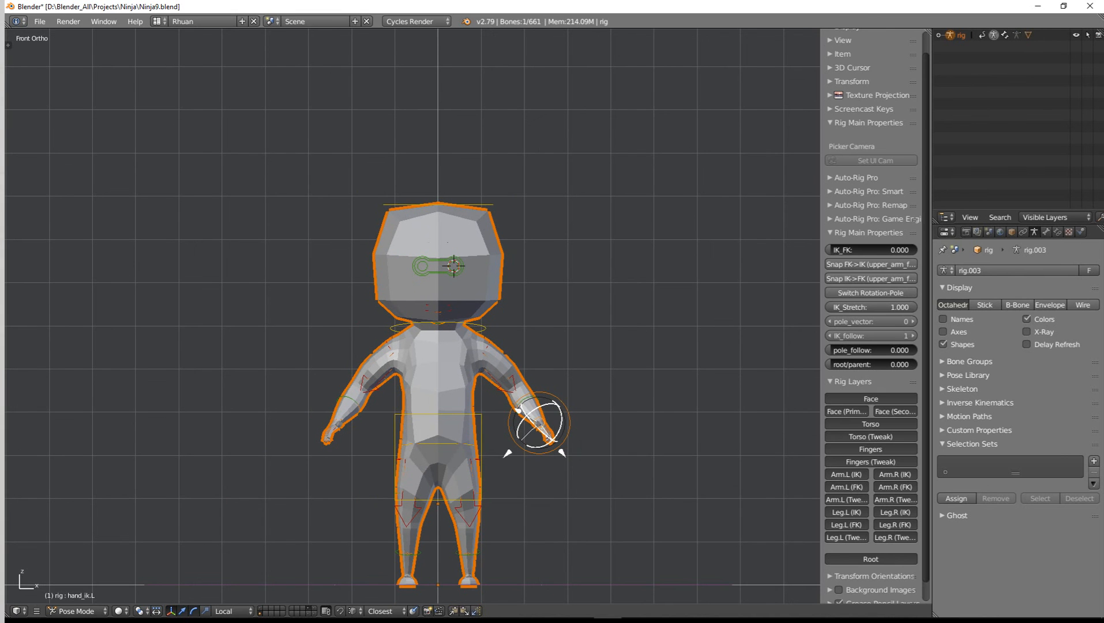
{"action": "middle_click_drag", "start_coordinate": [468, 346], "coordinate": [488, 303], "text": "shift"}
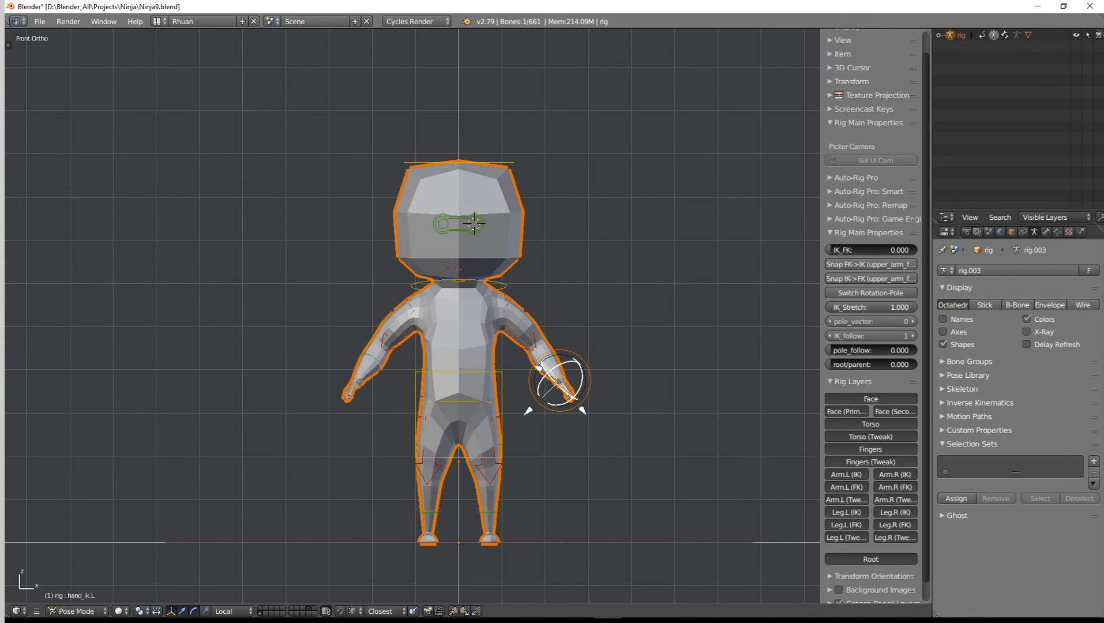
{"action": "key", "text": "1"}
{"action": "key", "text": "shift+2"}
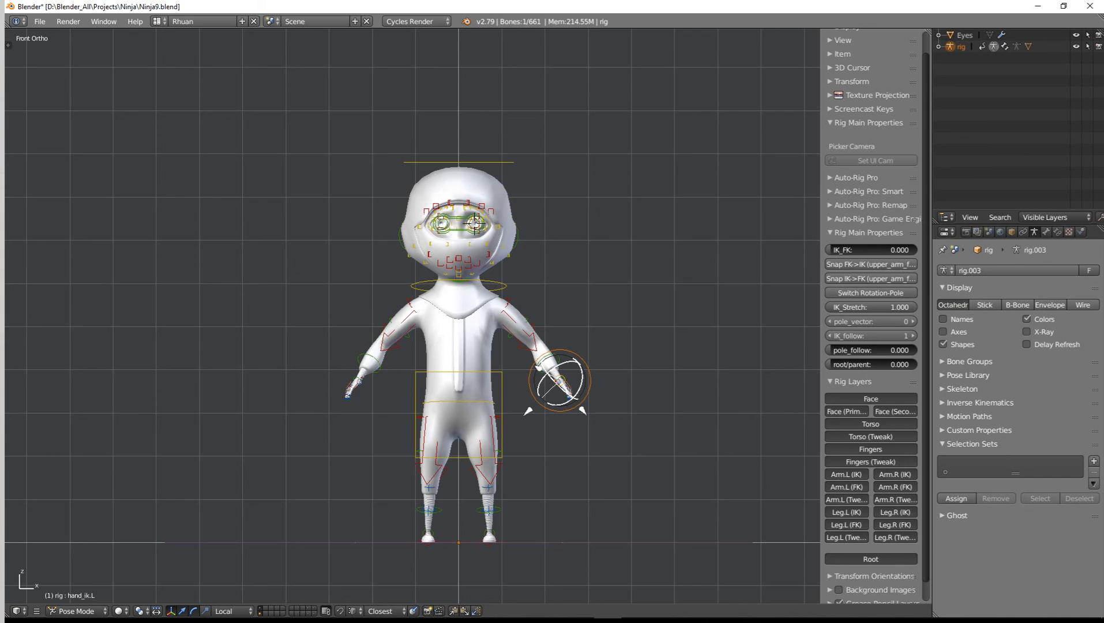
{"action": "scroll", "coordinate": [467, 316], "scroll_direction": "up", "scroll_amount": 3}
{"action": "right_click", "coordinate": [452, 357]}
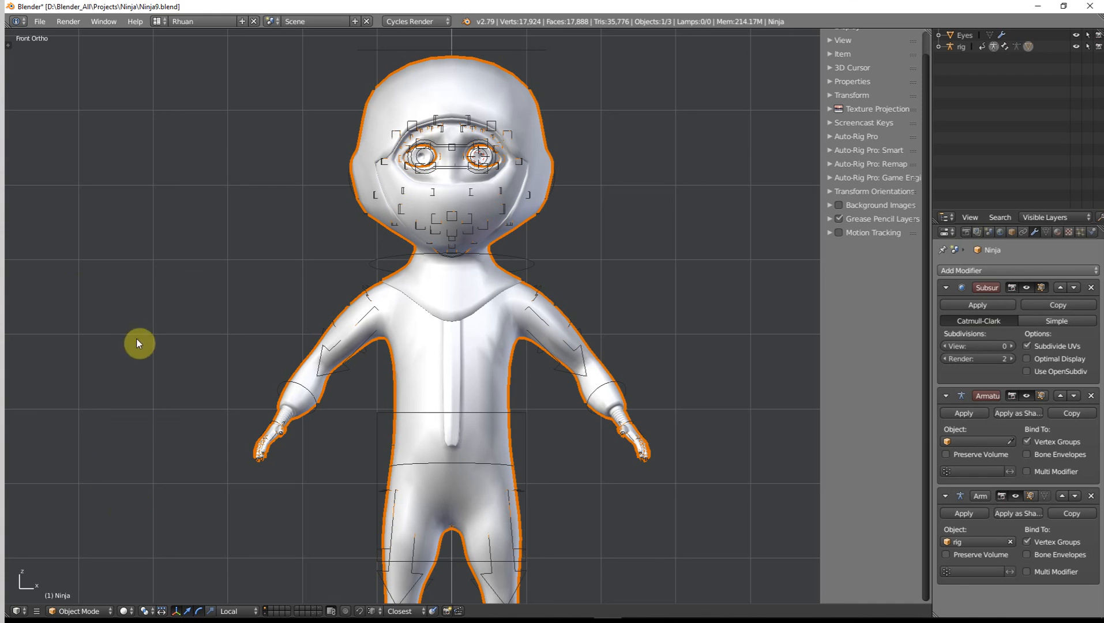
Step: Remove the Armature modifier without a target object and move the one targeting rig above the Subsurf modifier
{"action": "left_click", "coordinate": [1059, 396]}
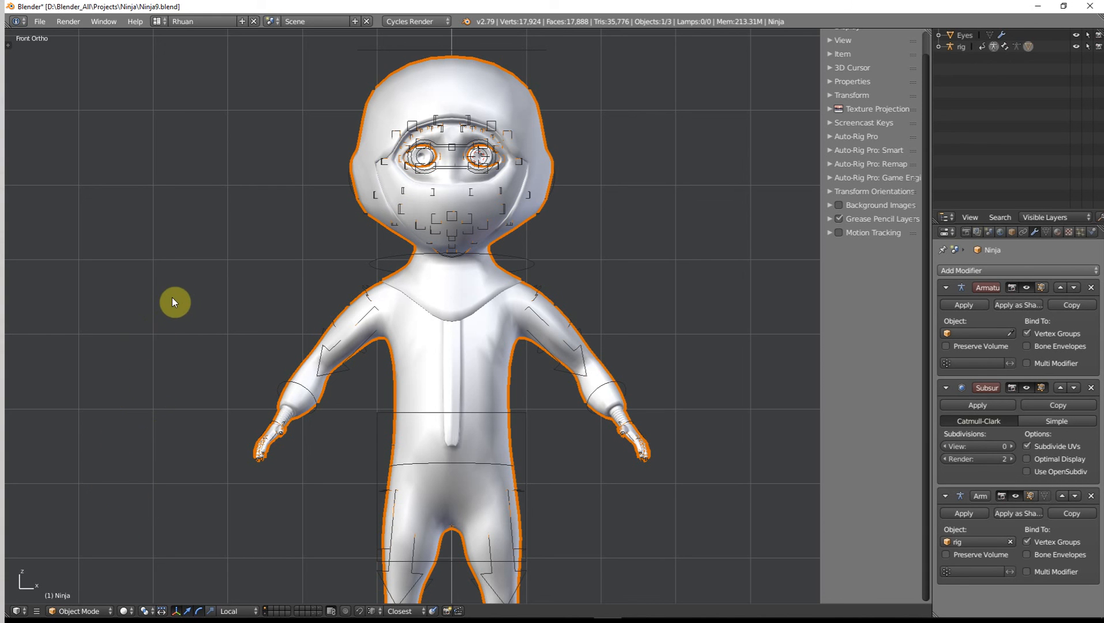
{"action": "left_click", "coordinate": [1091, 287]}
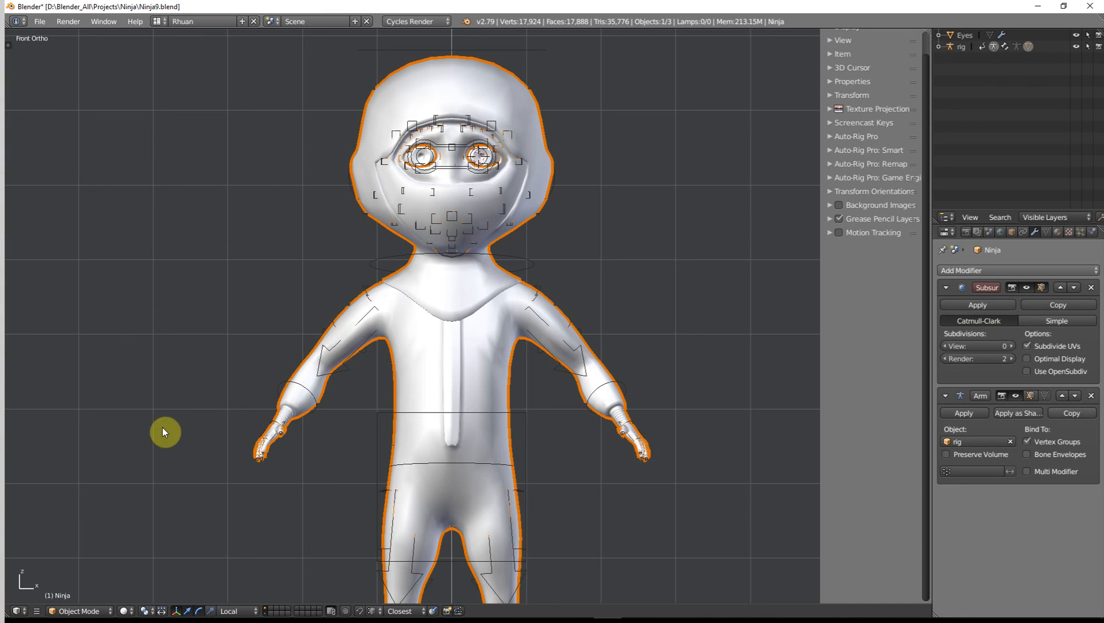
{"action": "left_click", "coordinate": [1062, 395]}
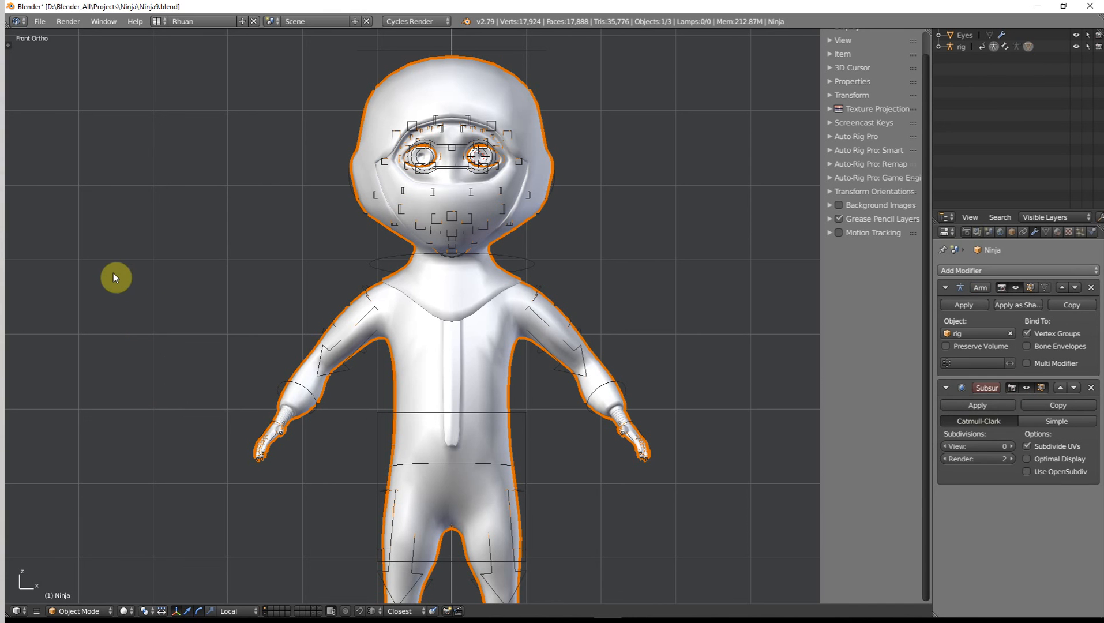
Step: Add a Mesh Deform modifier between the Armature and Subsurf modifiers, with Ninja_Def_Cage as its object
{"action": "left_click", "coordinate": [1018, 270]}
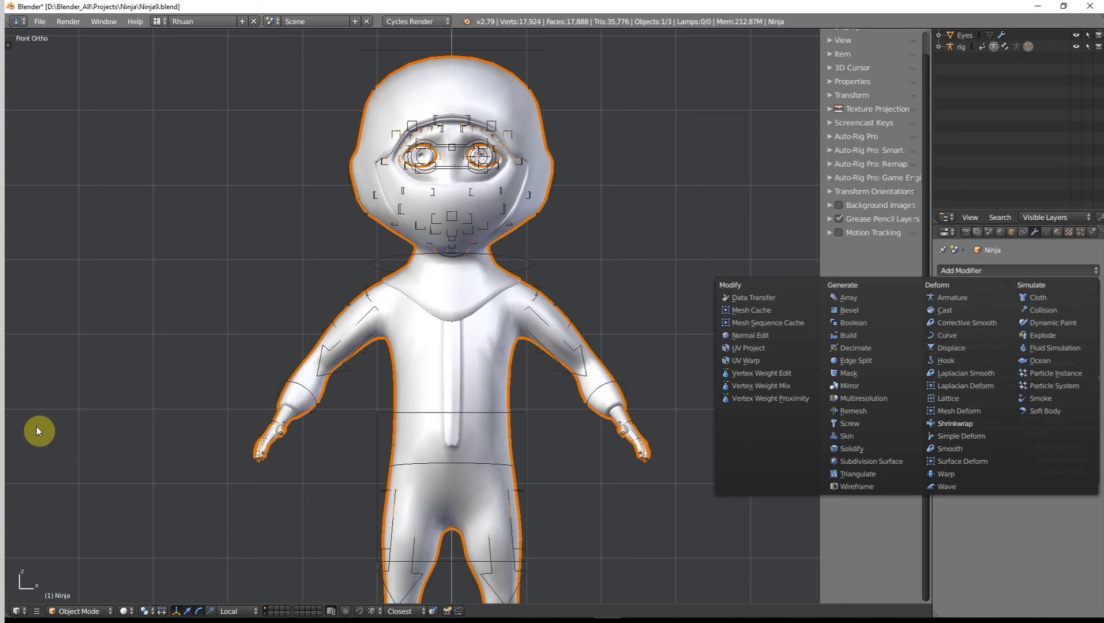
{"action": "key", "text": "Return"}
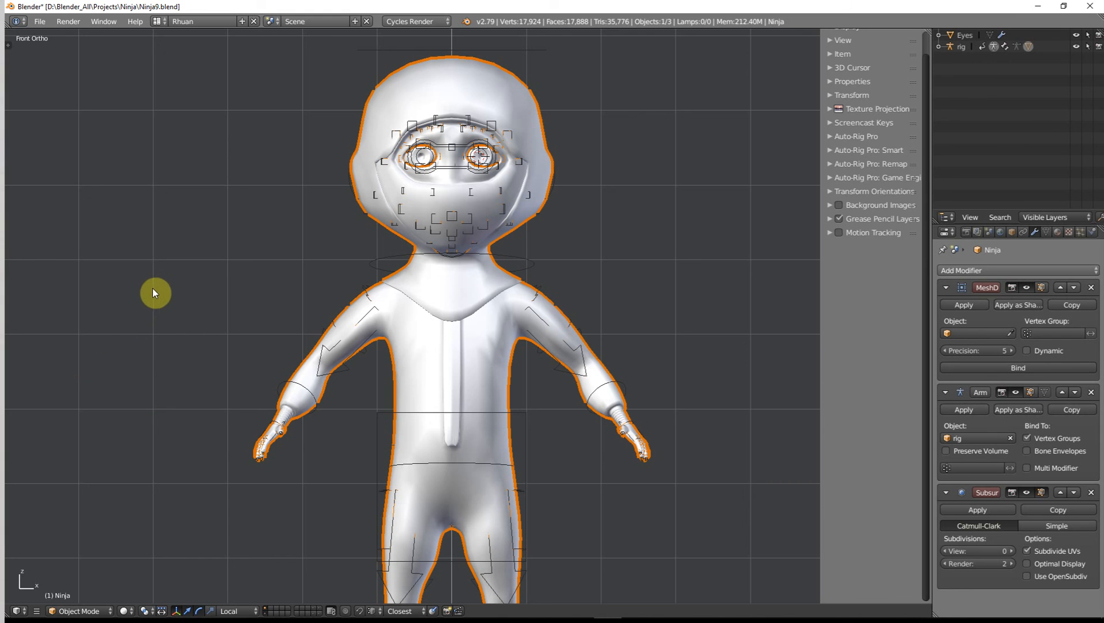
{"action": "key", "text": "ctrl+z"}
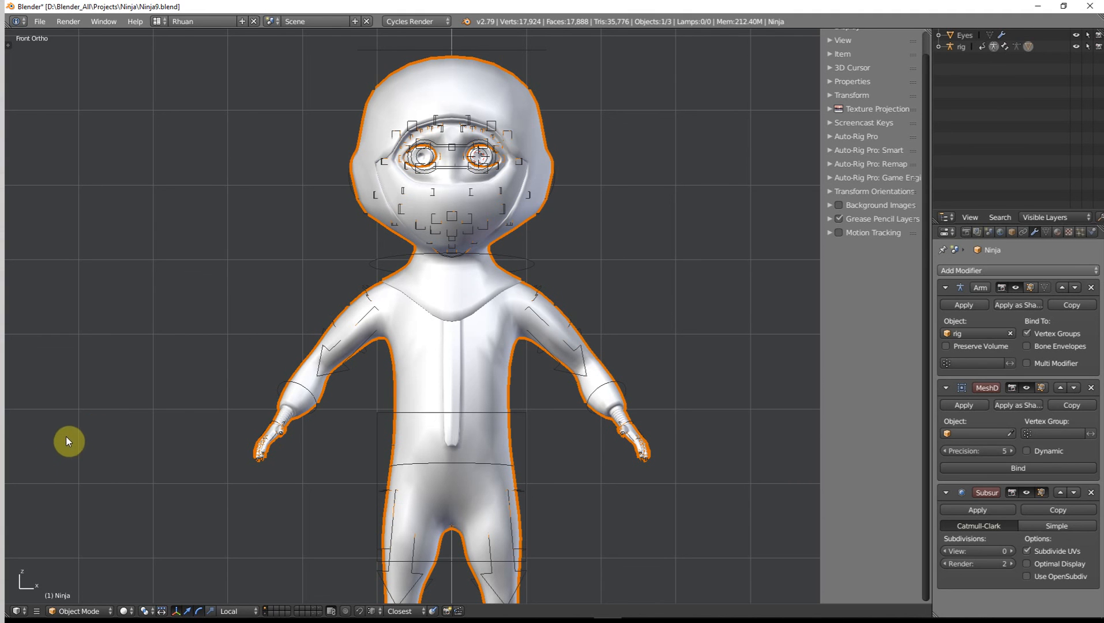
{"action": "left_click", "coordinate": [977, 434]}
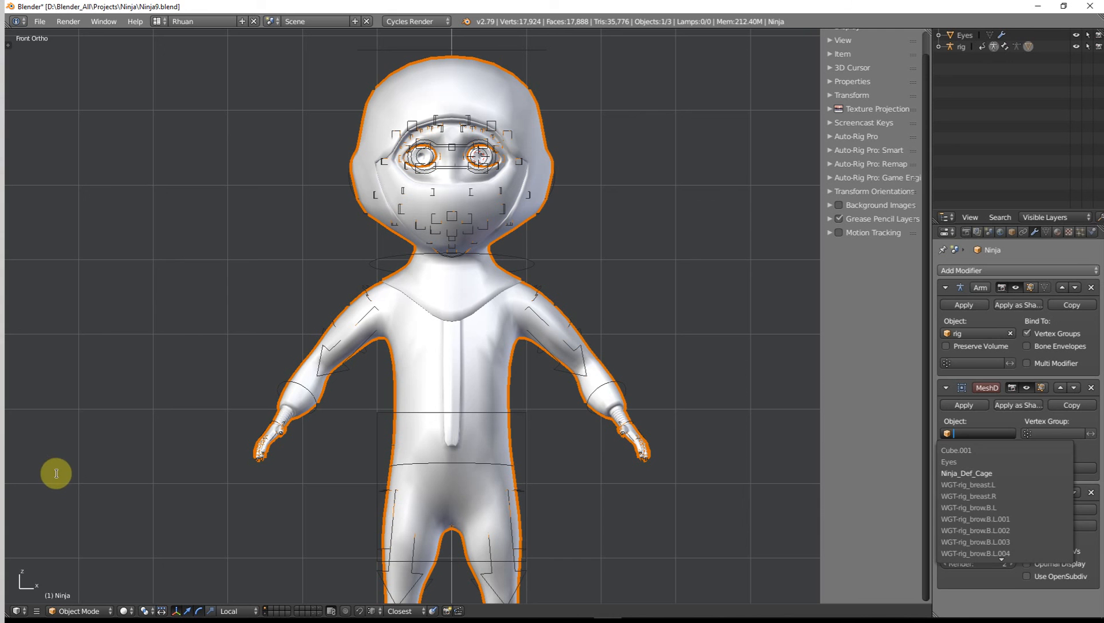
{"action": "left_click", "coordinate": [966, 473]}
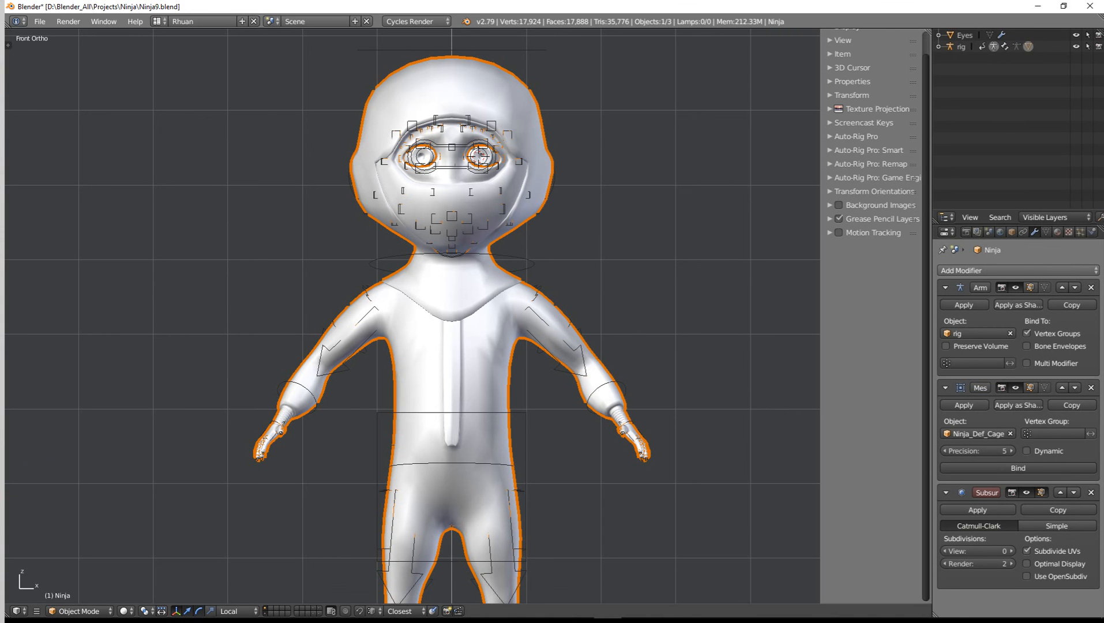
Step: Test the unbound ninja mesh with a trial move of the root control and cancel it
{"action": "middle_click_drag", "start_coordinate": [74, 523], "coordinate": [32, 544]}
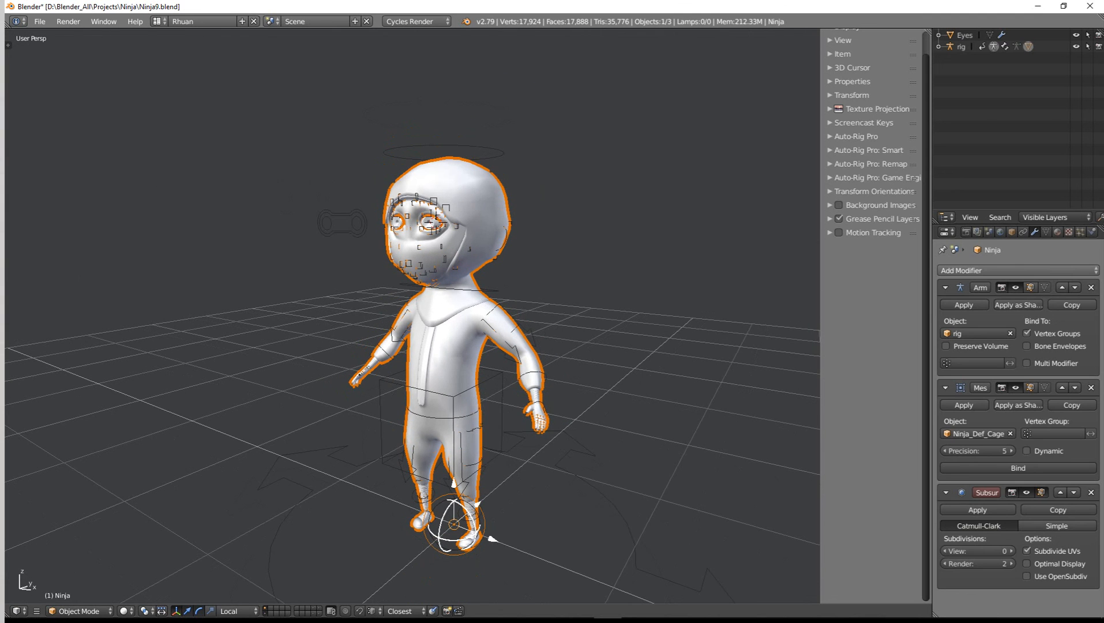
{"action": "right_click", "coordinate": [273, 533]}
{"action": "key", "text": "g"}
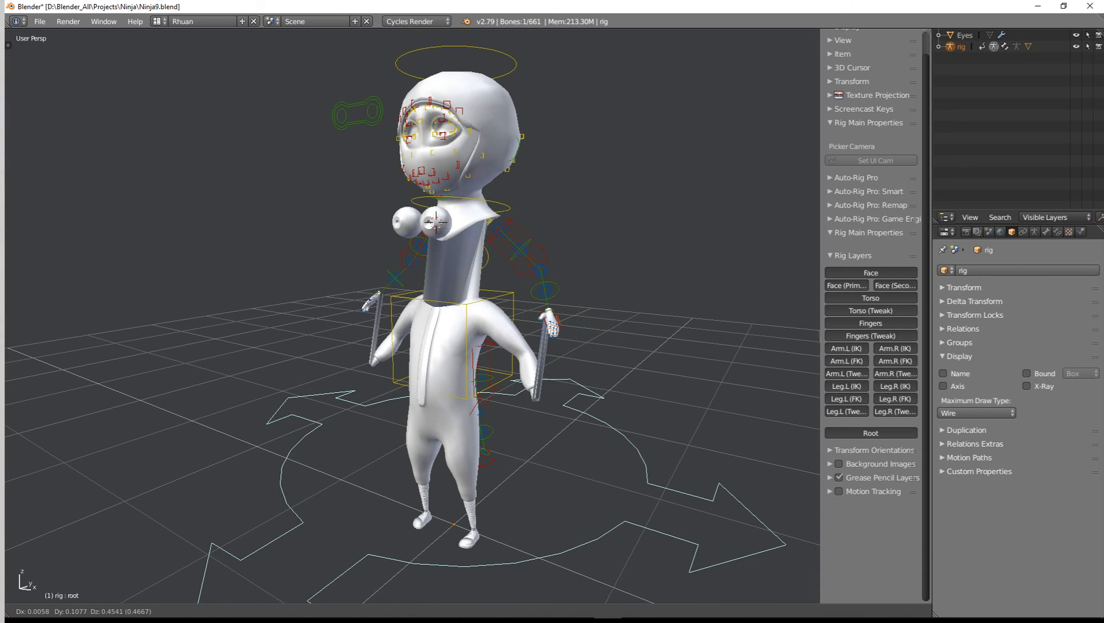
{"action": "key", "text": "Escape"}
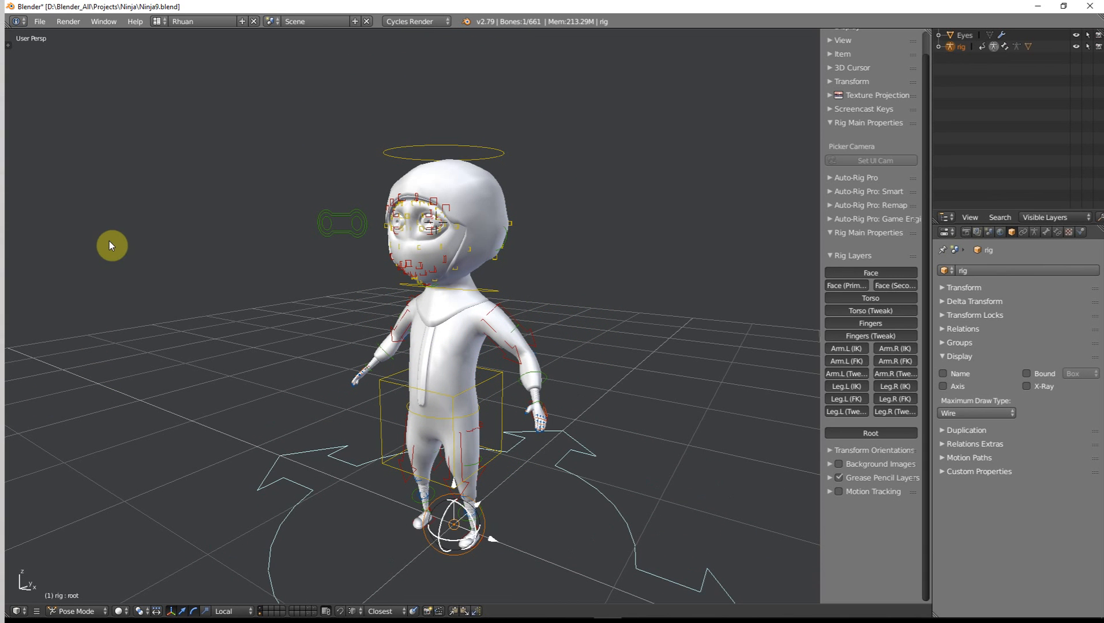
Step: Bind the Ninja's Mesh Deform modifier to the cage, then test it with a cancelled trial move of the root control
{"action": "left_click", "coordinate": [1027, 47]}
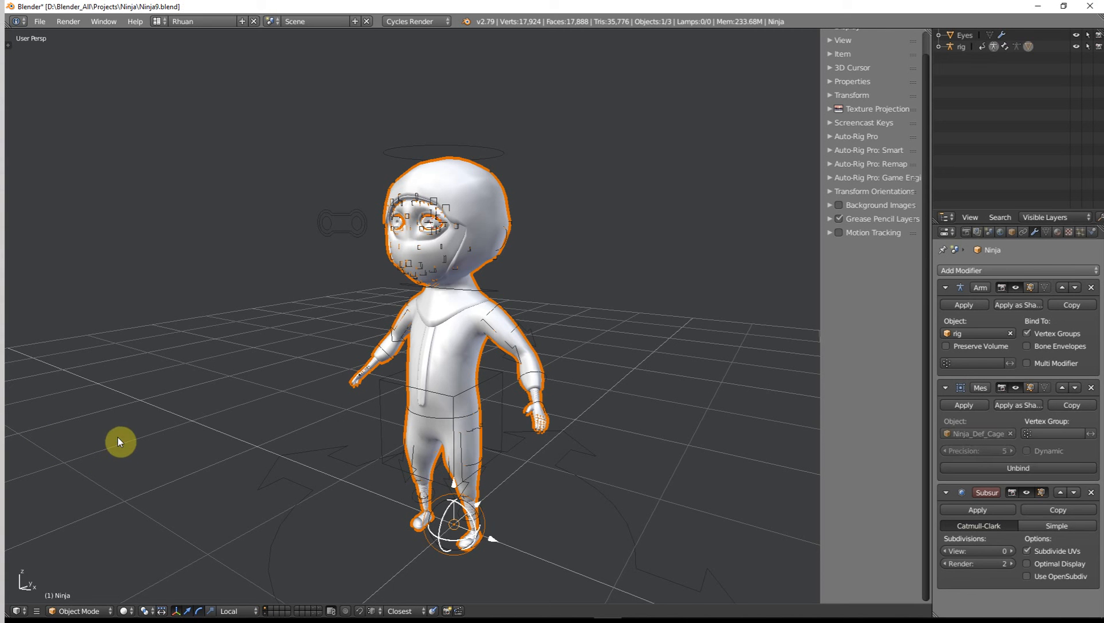
{"action": "right_click", "coordinate": [619, 510]}
{"action": "key", "text": "g"}
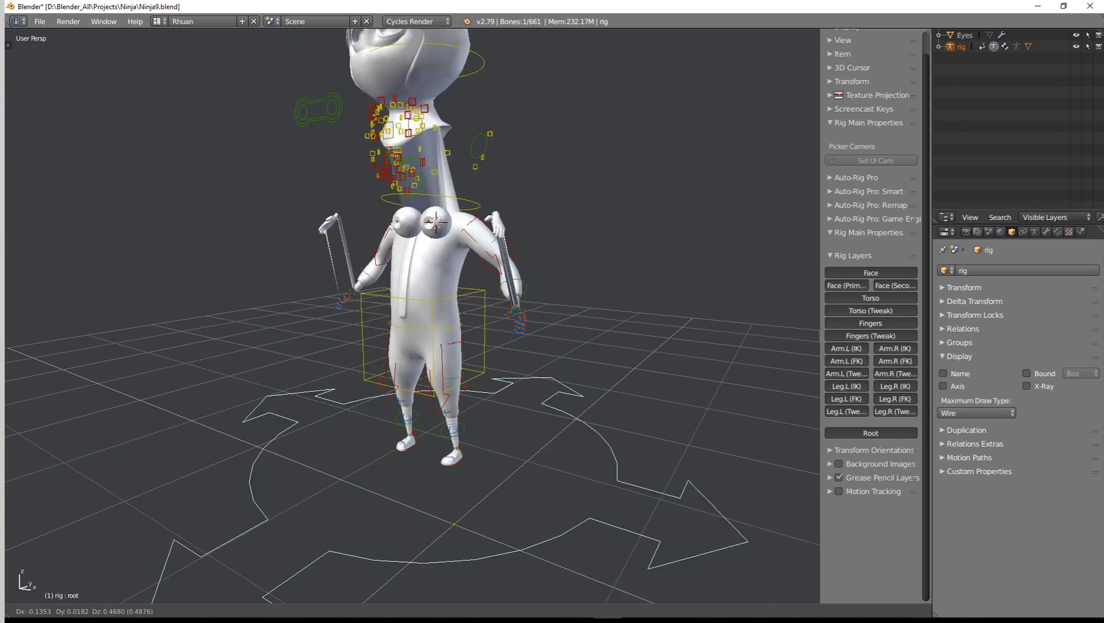
{"action": "key", "text": "Escape"}
Step: Examine the bound ninja mesh around the face, eyes and shoulders from several angles
{"action": "scroll", "coordinate": [413, 317], "scroll_direction": "down", "scroll_amount": 3}
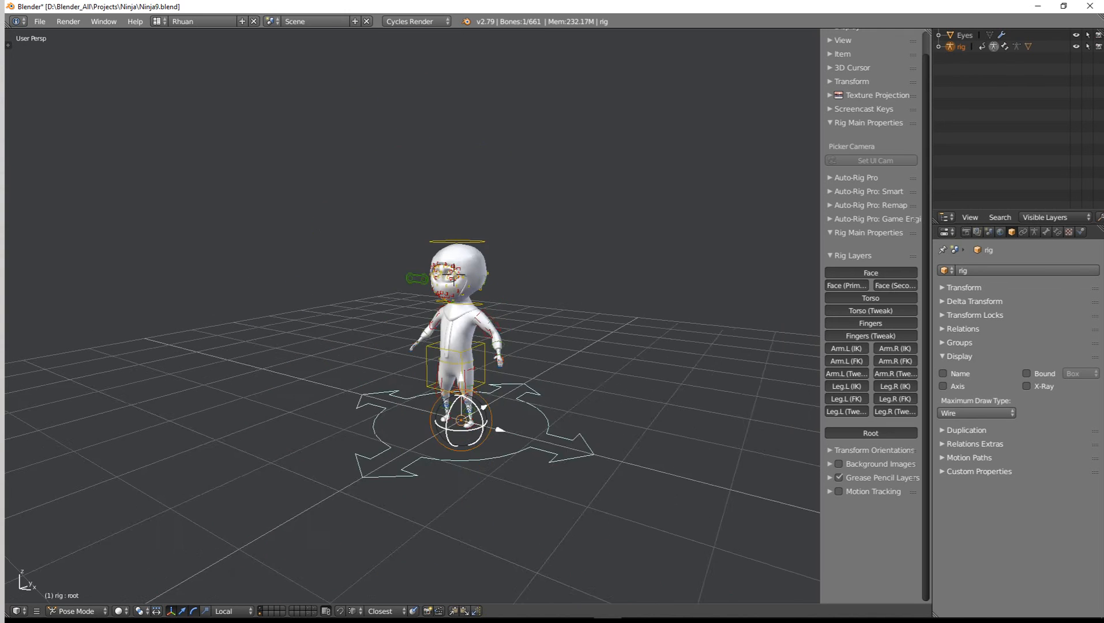
{"action": "scroll", "coordinate": [412, 317], "scroll_direction": "up", "scroll_amount": 5}
{"action": "middle_click_drag", "start_coordinate": [422, 206], "coordinate": [496, 259]}
{"action": "middle_click_drag", "start_coordinate": [485, 341], "coordinate": [412, 390]}
{"action": "scroll", "coordinate": [412, 312], "scroll_direction": "up", "scroll_amount": 3}
{"action": "middle_click_drag", "start_coordinate": [412, 300], "coordinate": [369, 289]}
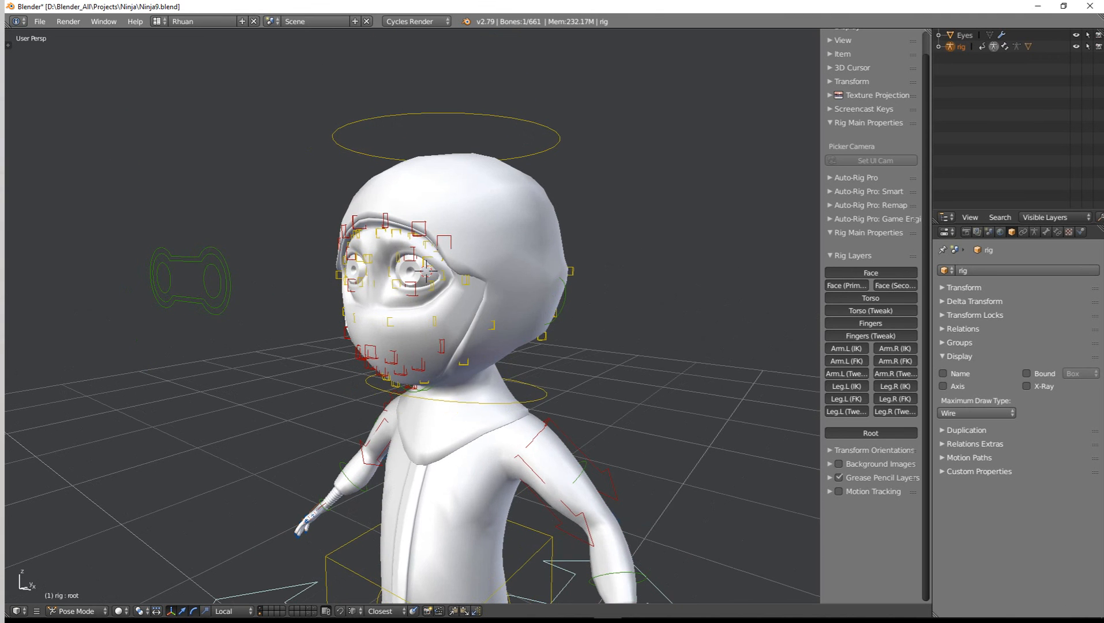
{"action": "middle_click_drag", "start_coordinate": [427, 270], "coordinate": [522, 235]}
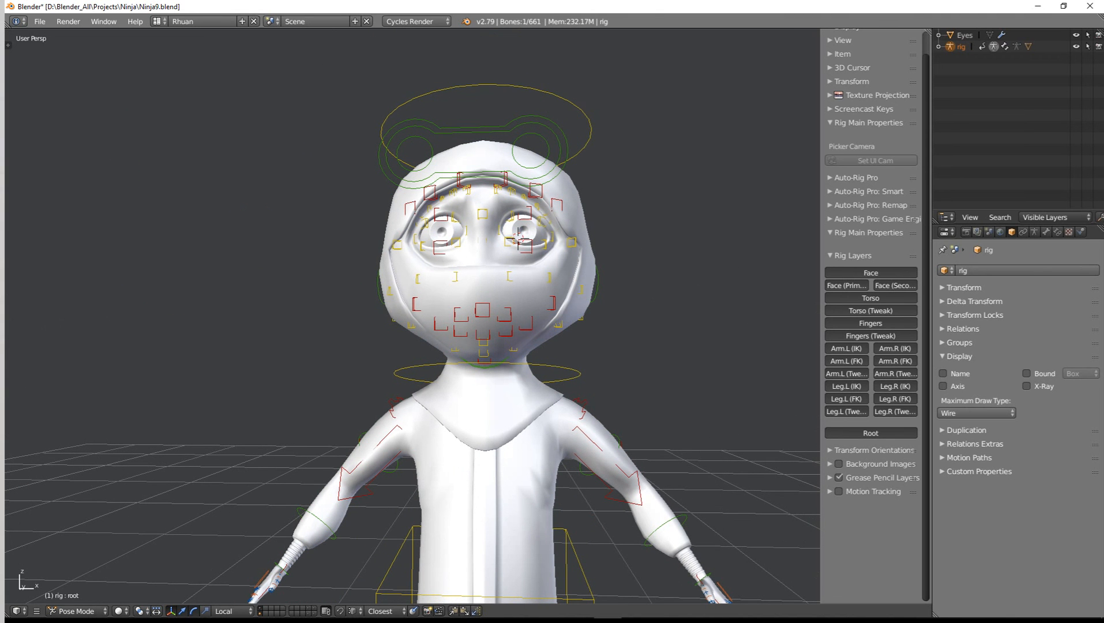
Step: Select the Ninja mesh and examine its torso, arm, hand and whole body from several angles
{"action": "right_click", "coordinate": [484, 403]}
{"action": "scroll", "coordinate": [468, 323], "scroll_direction": "down", "scroll_amount": 1}
{"action": "middle_click_drag", "start_coordinate": [511, 249], "coordinate": [315, 55]}
{"action": "scroll", "coordinate": [376, 245], "scroll_direction": "up", "scroll_amount": 3}
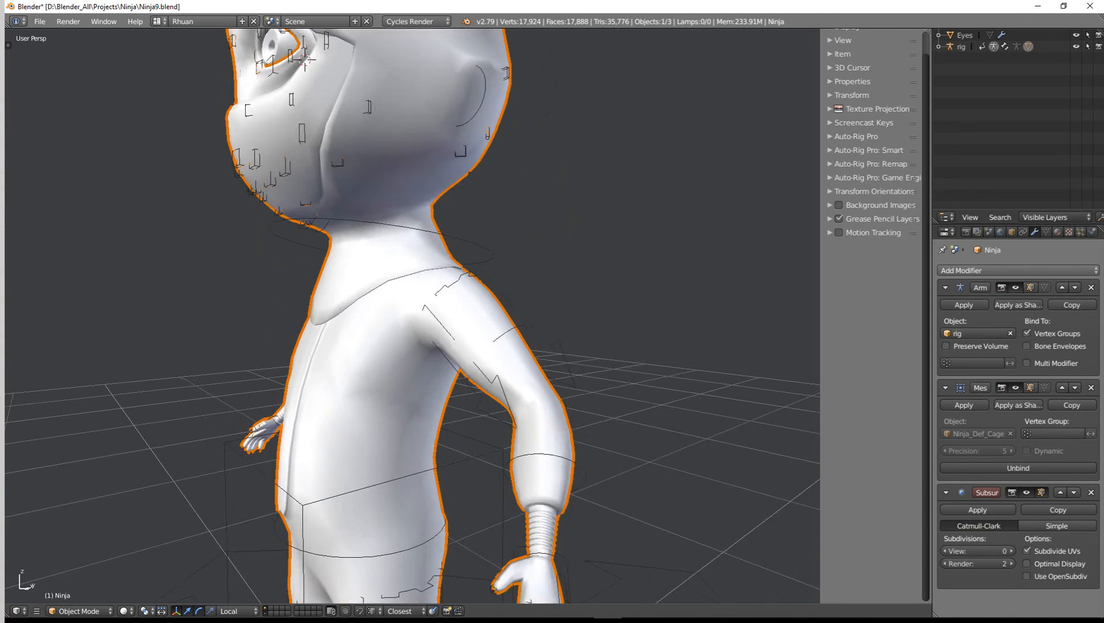
{"action": "scroll", "coordinate": [346, 173], "scroll_direction": "down", "scroll_amount": 1}
{"action": "middle_click_drag", "start_coordinate": [404, 323], "coordinate": [332, 150], "text": "shift"}
{"action": "scroll", "coordinate": [412, 316], "scroll_direction": "up", "scroll_amount": 3}
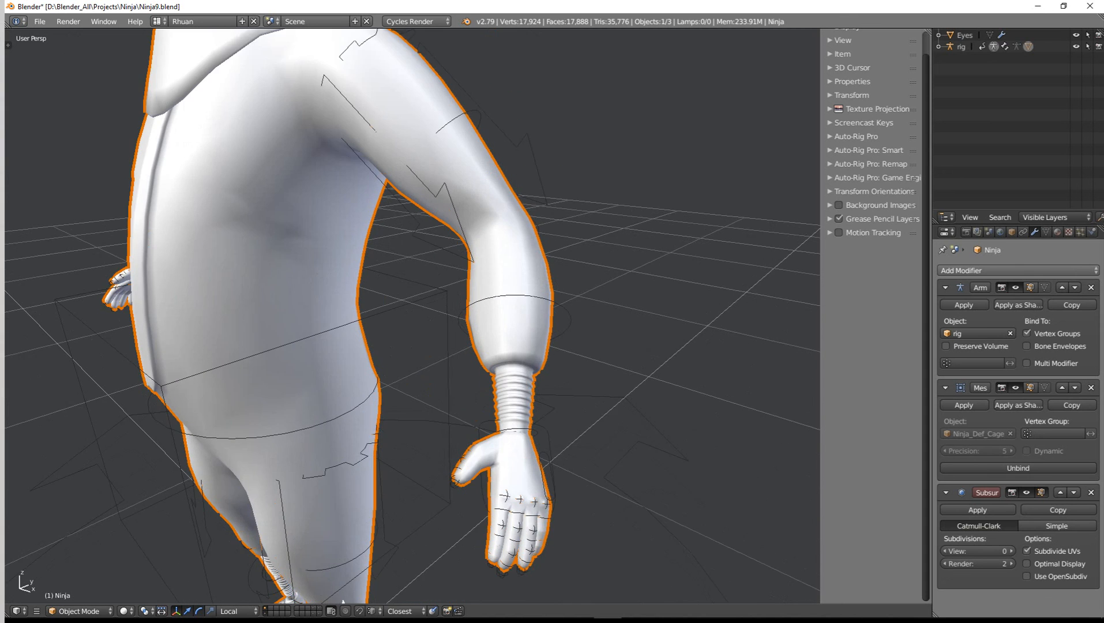
{"action": "scroll", "coordinate": [412, 316], "scroll_direction": "down", "scroll_amount": 4}
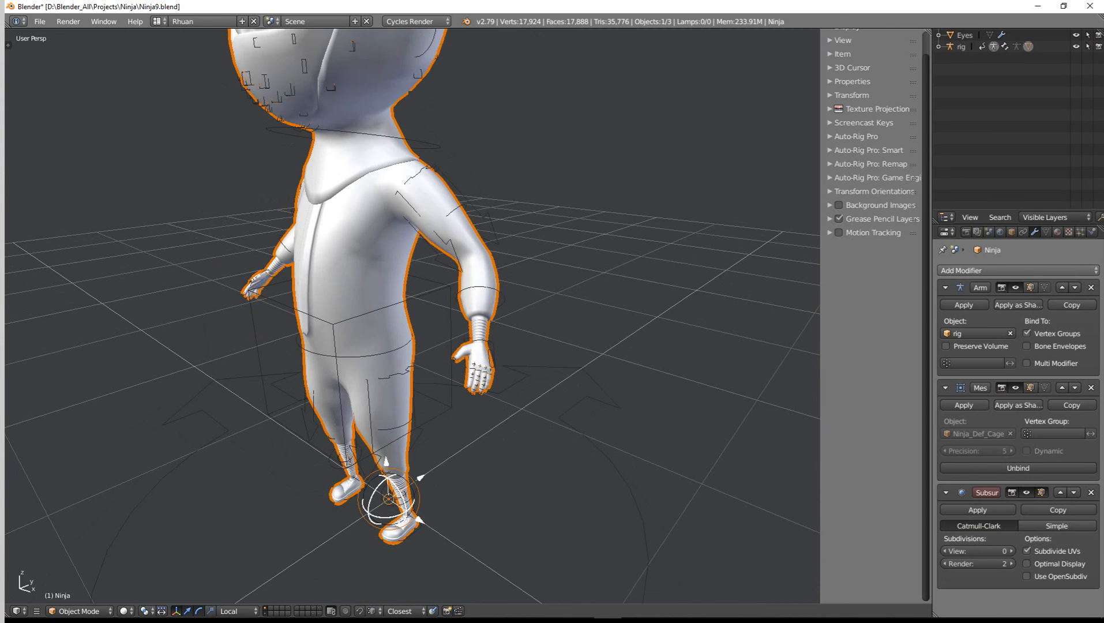
{"action": "middle_click_drag", "start_coordinate": [369, 300], "coordinate": [438, 383]}
{"action": "scroll", "coordinate": [439, 383], "scroll_direction": "down", "scroll_amount": 4}
{"action": "scroll", "coordinate": [412, 316], "scroll_direction": "up", "scroll_amount": 2}
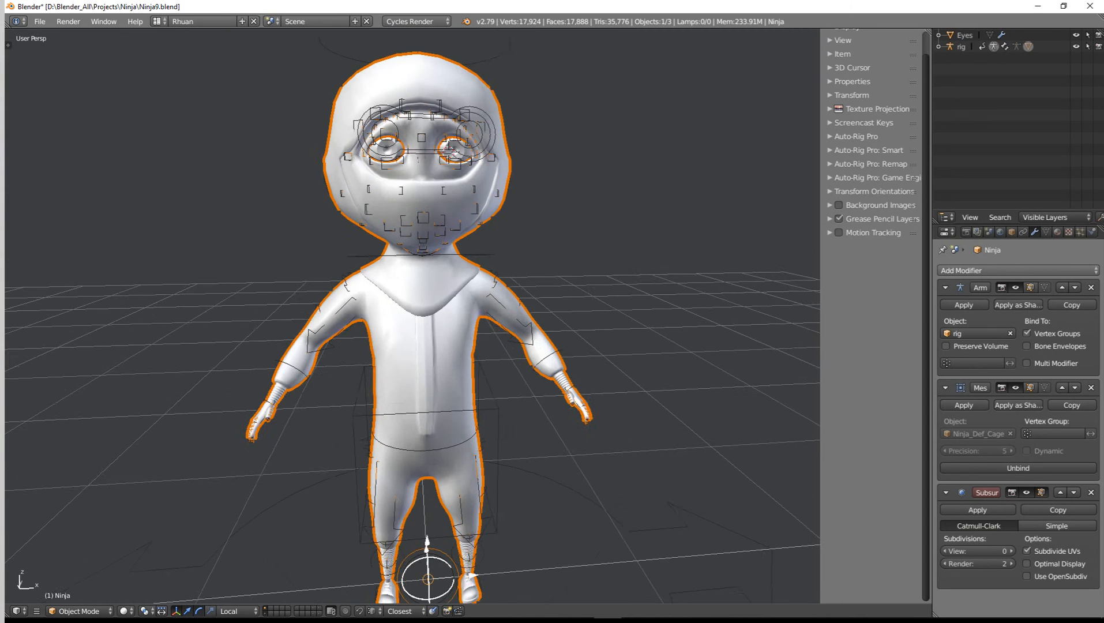
{"action": "middle_click_drag", "start_coordinate": [427, 346], "coordinate": [401, 441]}
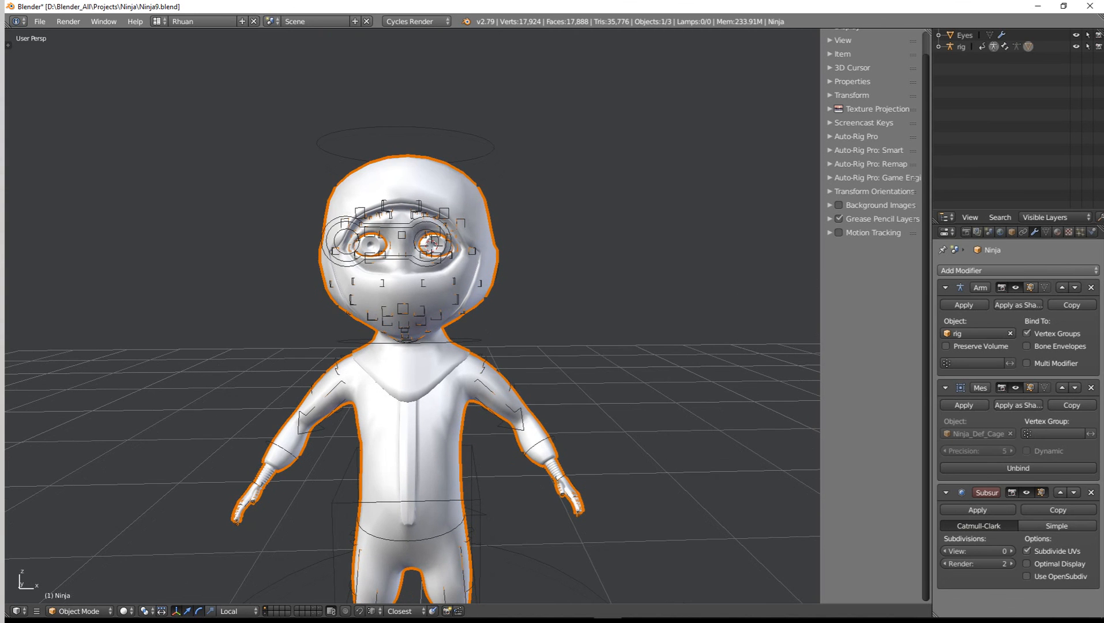